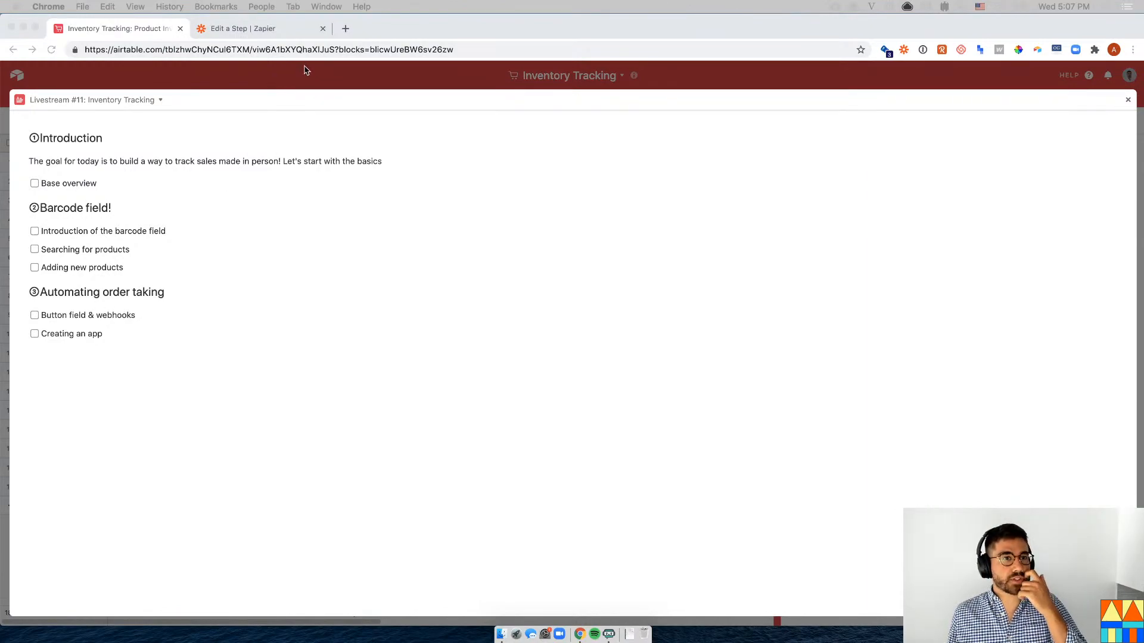
- Close the expanded agenda block and look through the Product Inventory fields from Product ID and Barcode to Sales Orders
left_click(1128, 99)
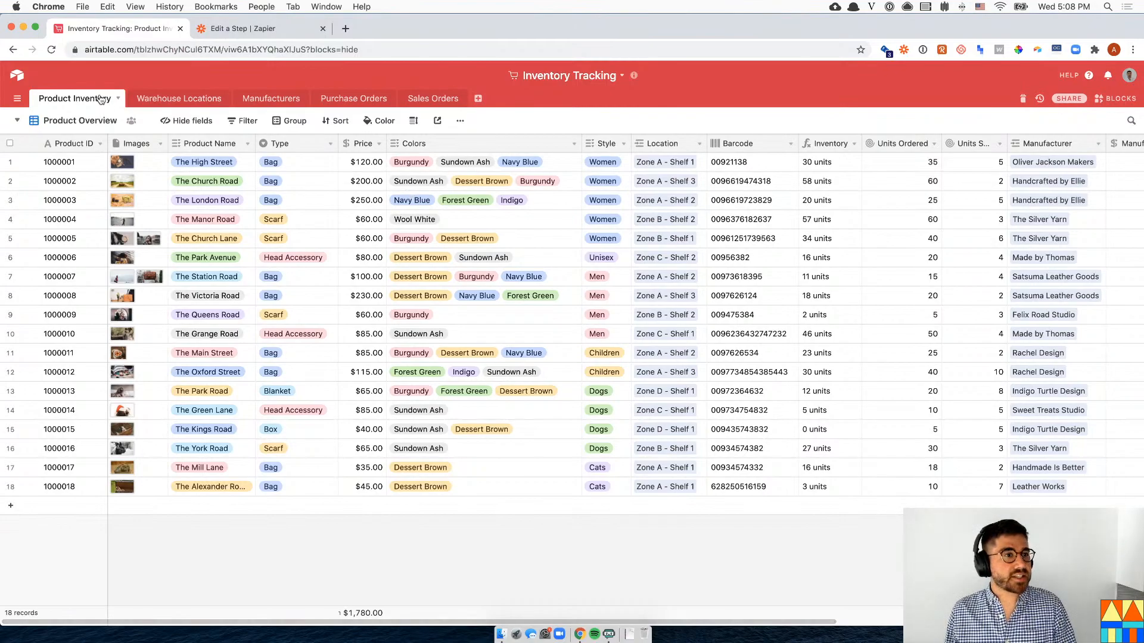
left_click(88, 167)
left_click_drag(88, 167, 71, 486)
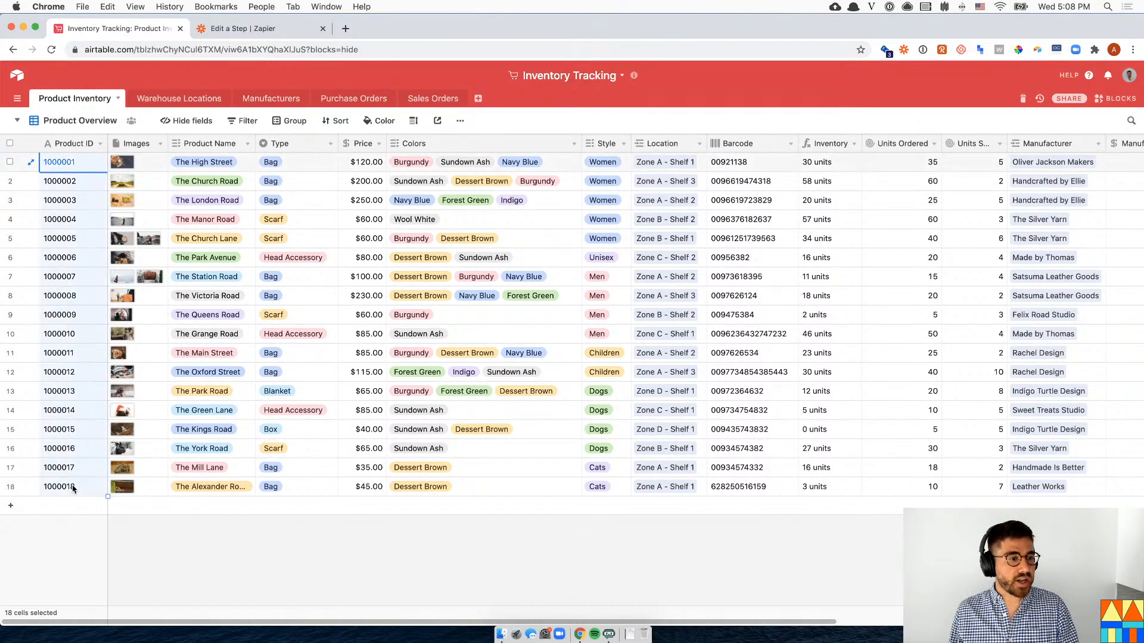
left_click(376, 483)
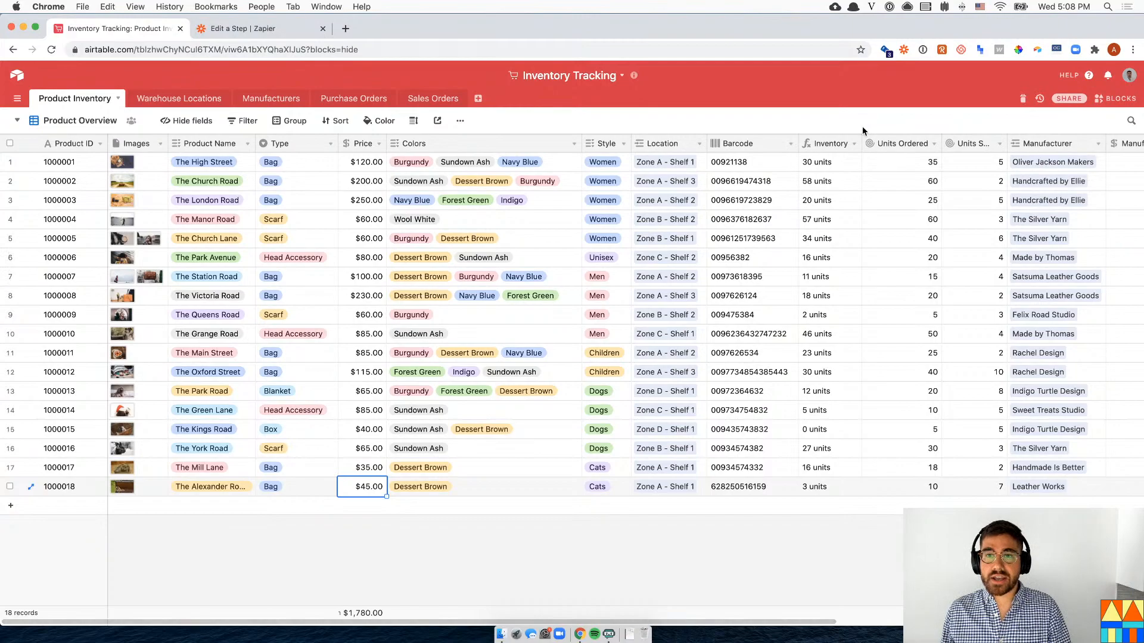
left_click_drag(764, 167, 764, 469)
left_click(853, 471)
key("Right")
key("Right")
key("Right")
key("Right")
key("Right")
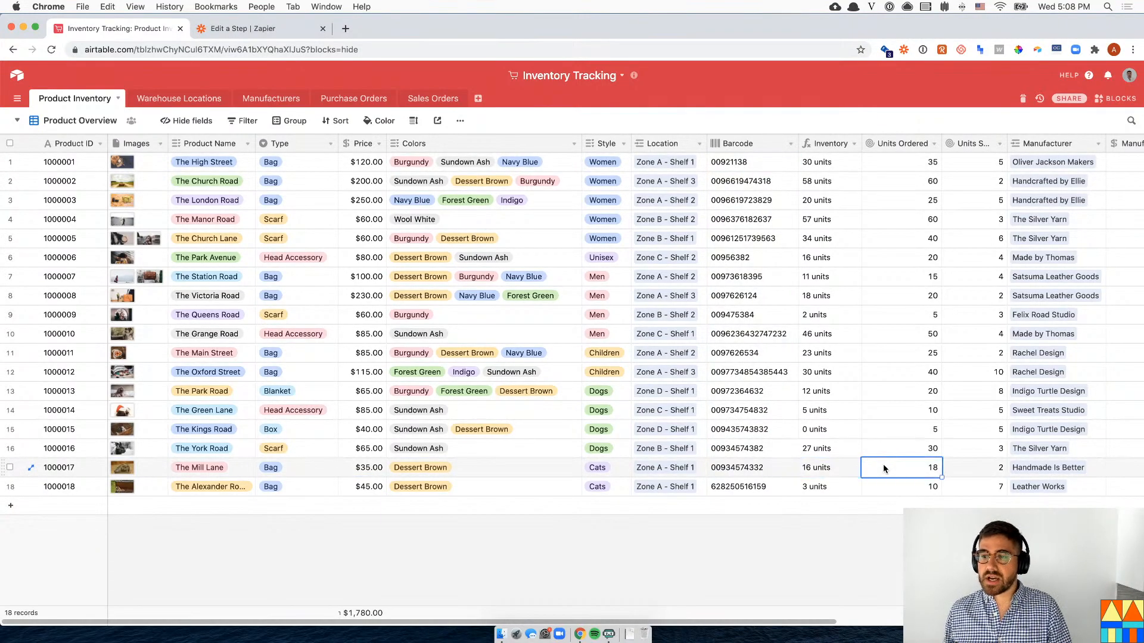
key("Right")
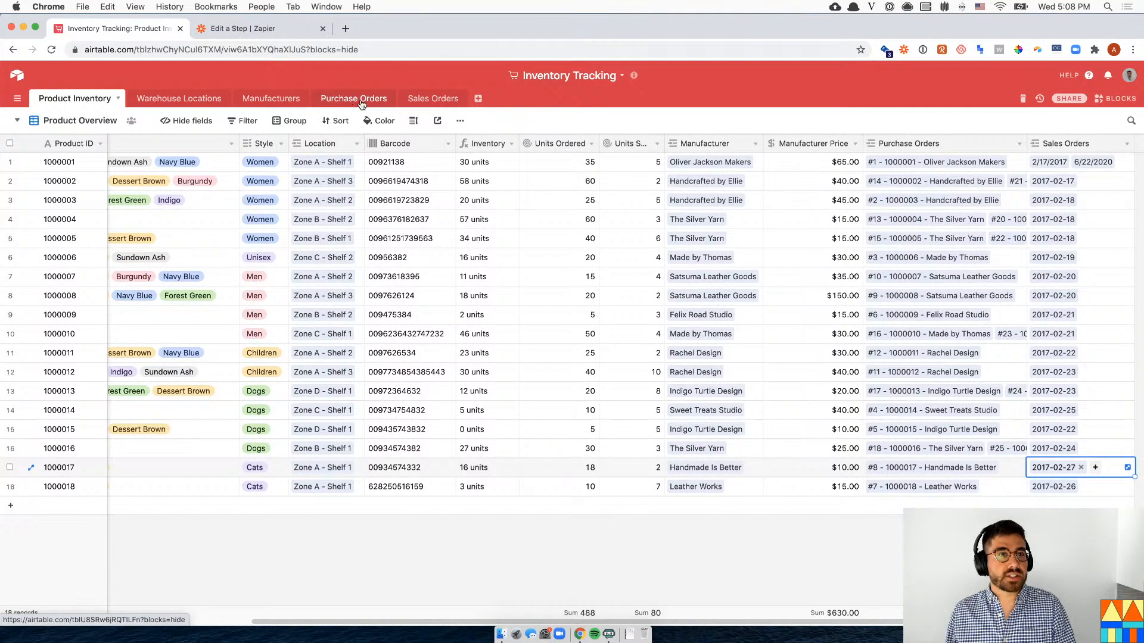
- Reorder the tables so Purchase Orders and Sales Orders directly follow Product Inventory
left_click_drag(362, 104, 195, 102)
left_click_drag(455, 105, 238, 105)
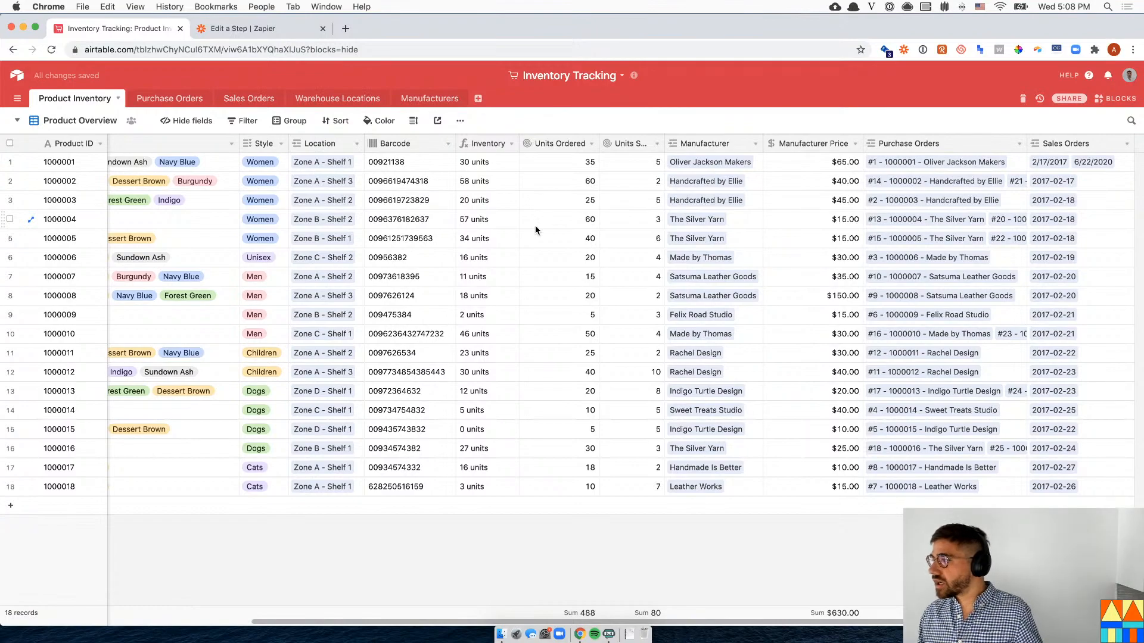
- Look at the Purchase Orders table and inspect the configuration of the Units Ordered rollup field in Product Inventory
left_click(162, 98)
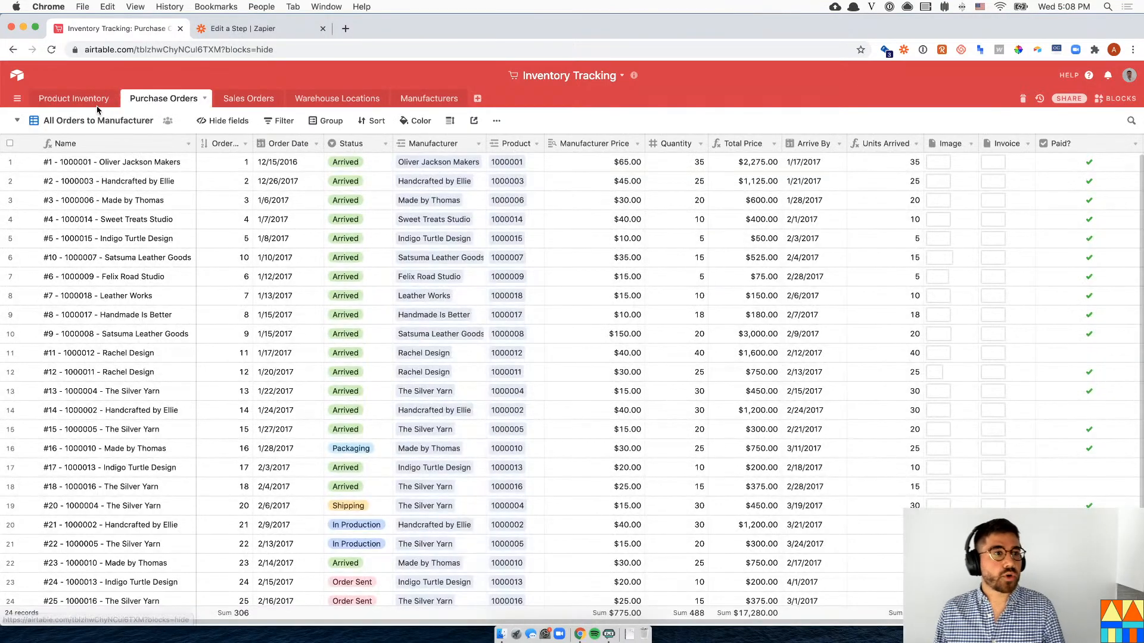
left_click(95, 104)
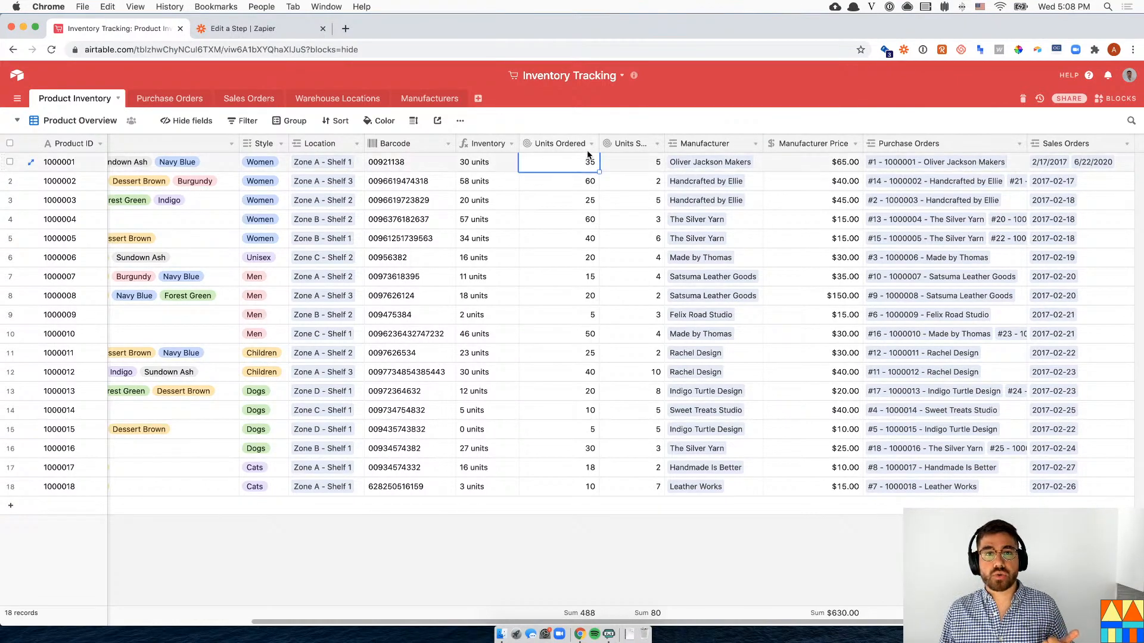
left_click(591, 143)
left_click(575, 163)
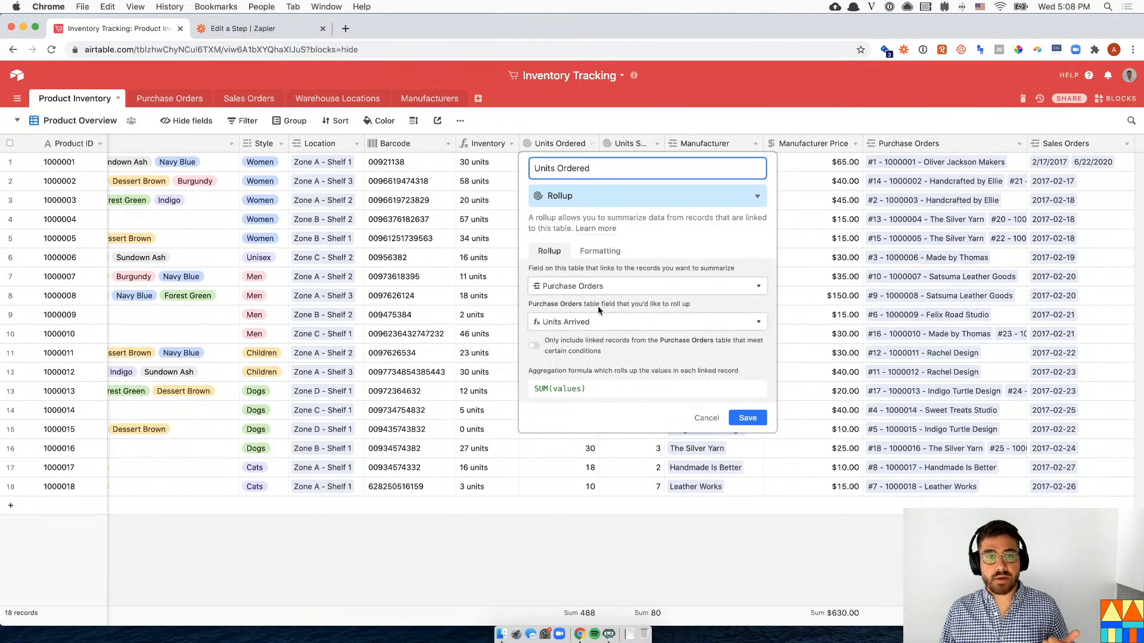
left_click(568, 483)
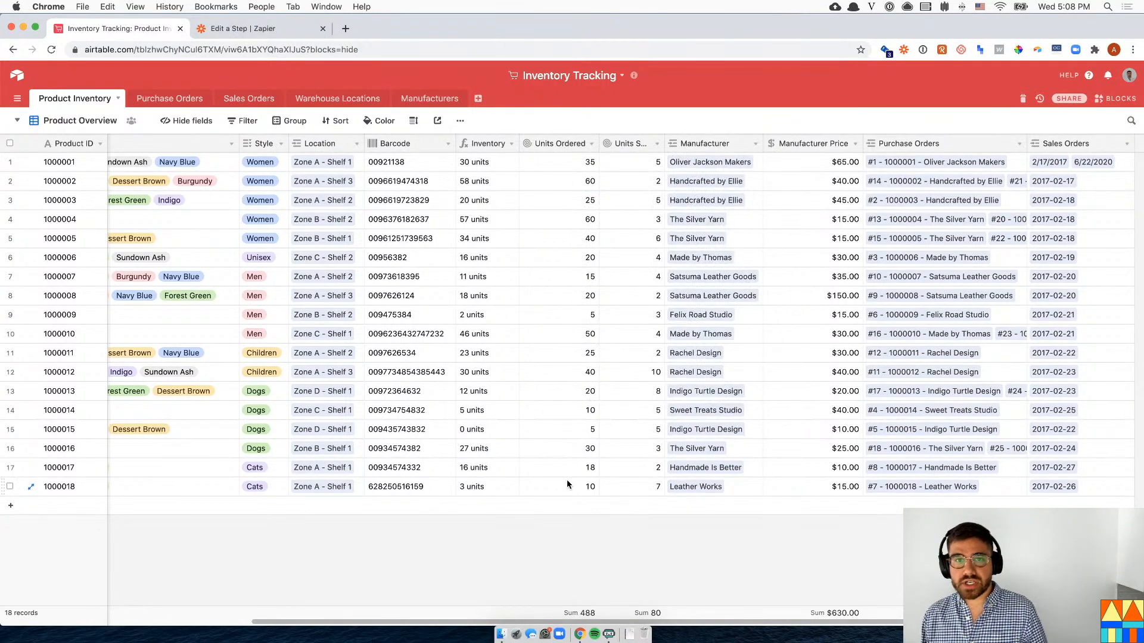
- Widen the Units Sold column to show its full name and check how the Sales Orders link field is configured
left_click_drag(663, 148, 691, 148)
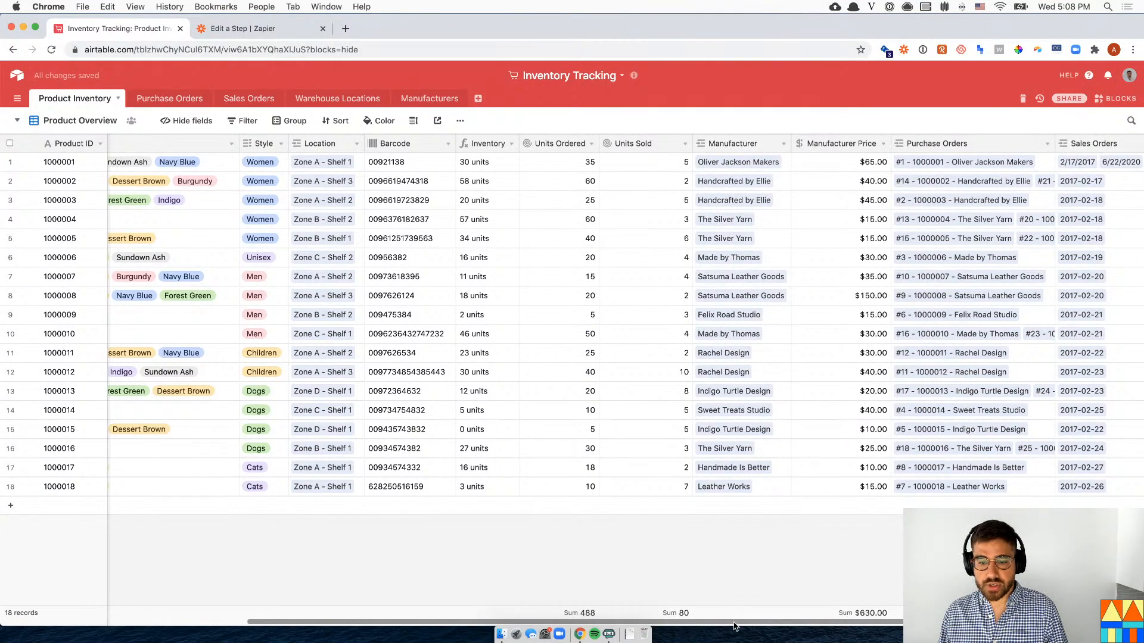
scroll(965, 405, "right", 5)
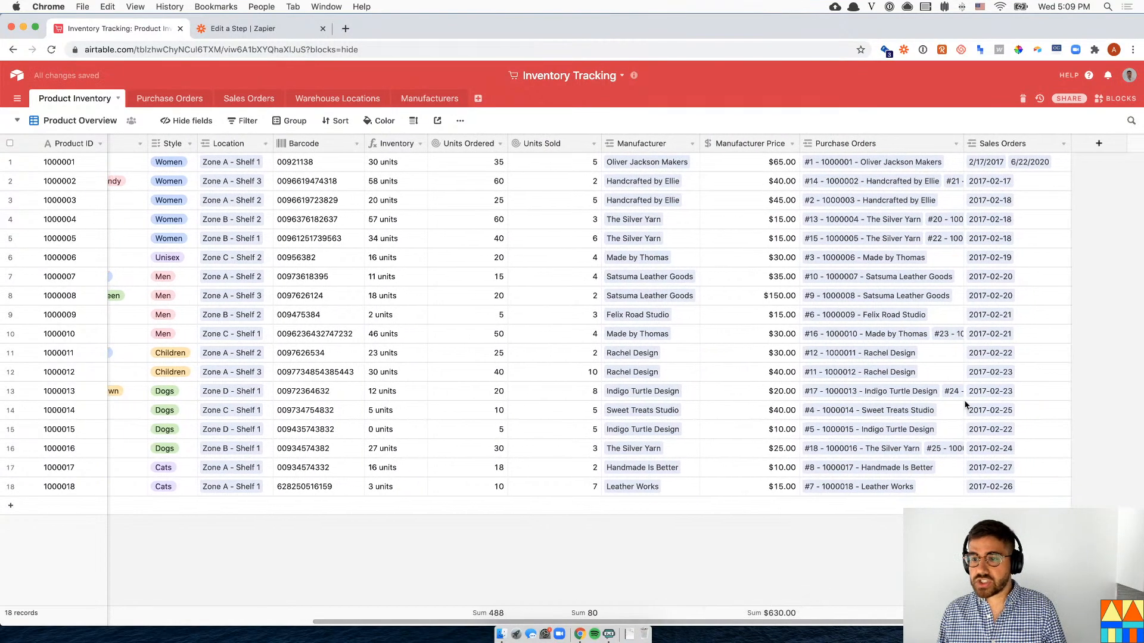
left_click(1063, 144)
left_click(1053, 160)
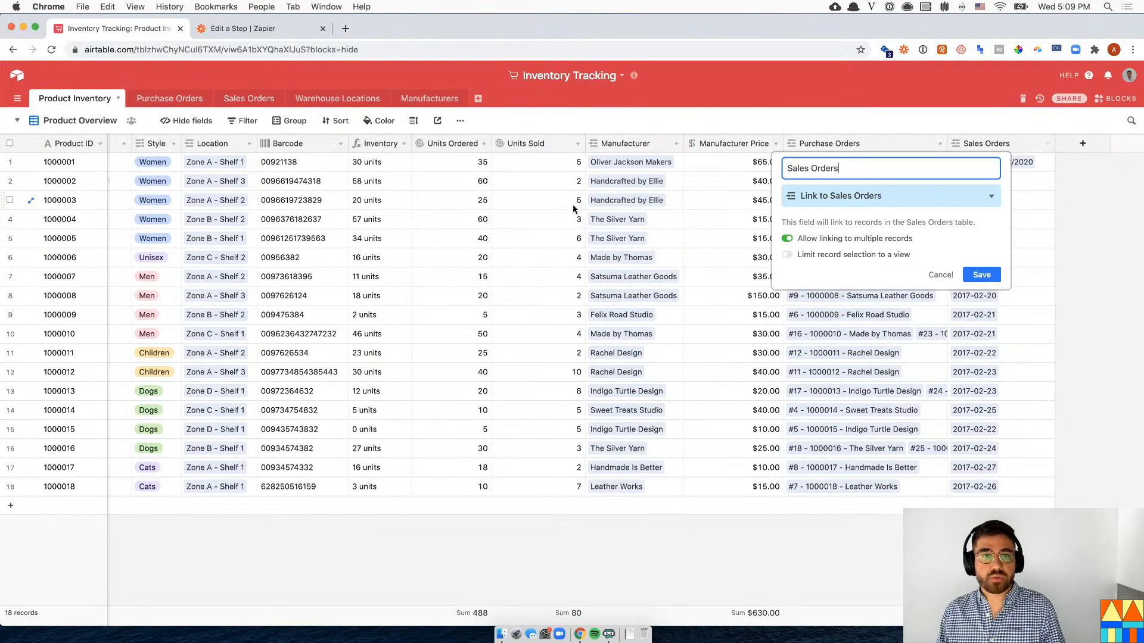
left_click(559, 186)
- Inspect the configuration of the Units Sold rollup field without changing it
left_click(577, 144)
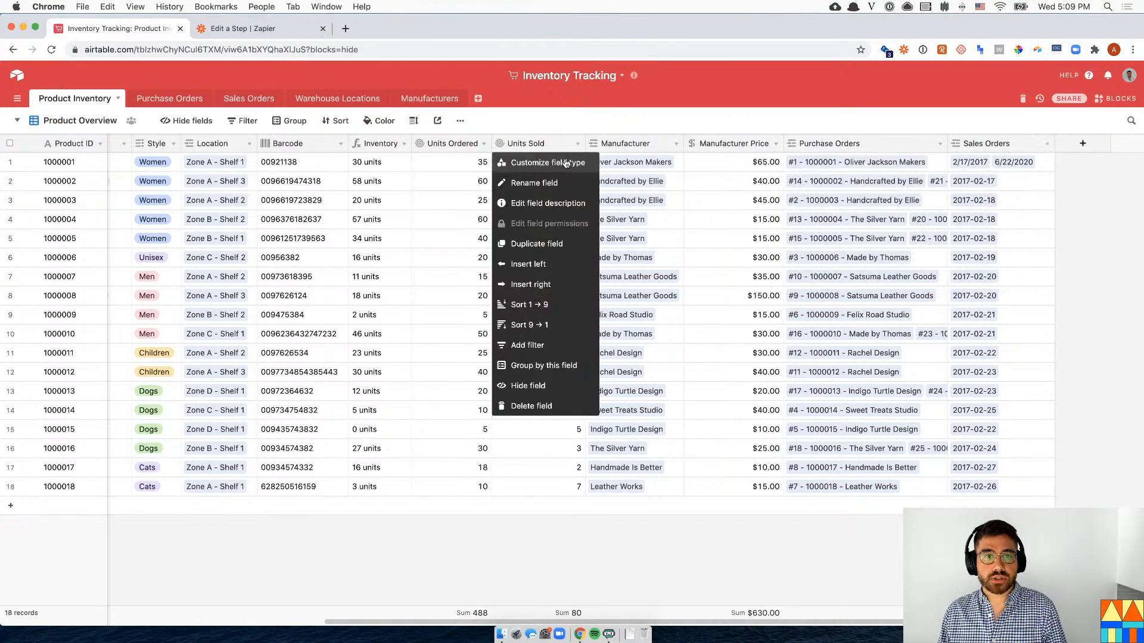
left_click(536, 161)
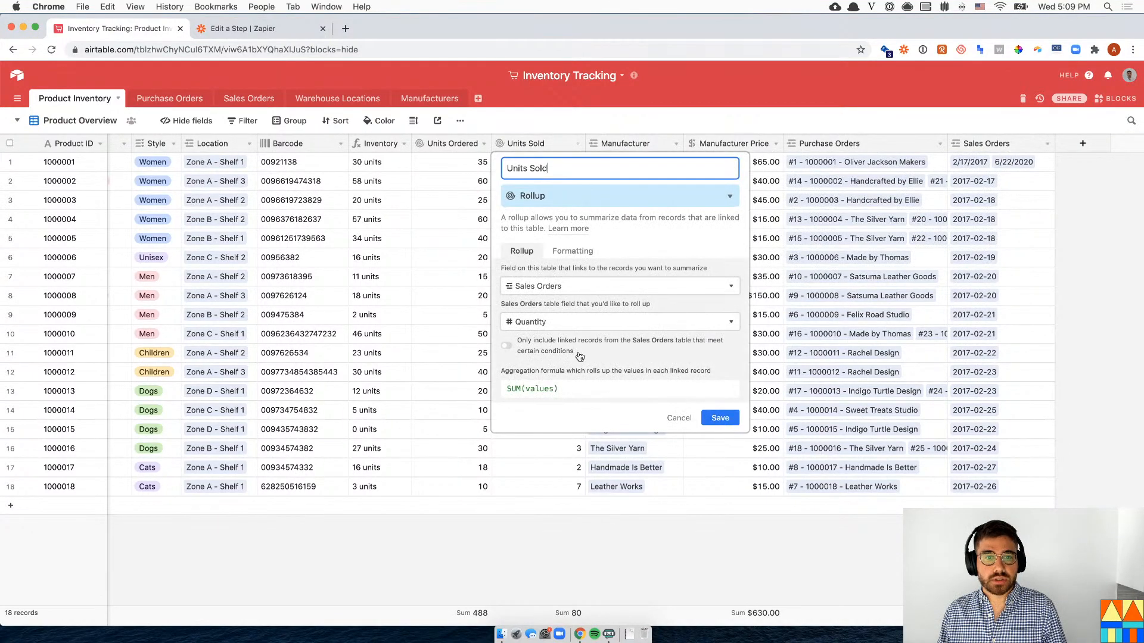
left_click(463, 430)
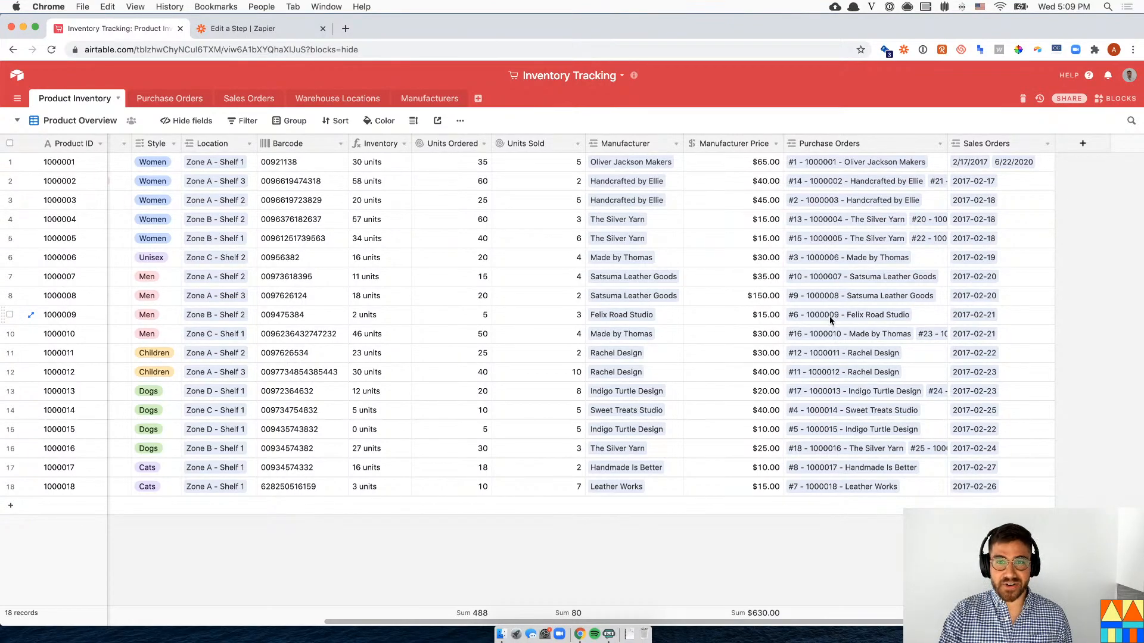
- Check off "Base overview" in the agenda block's checklist and hide the blocks
left_click(1113, 102)
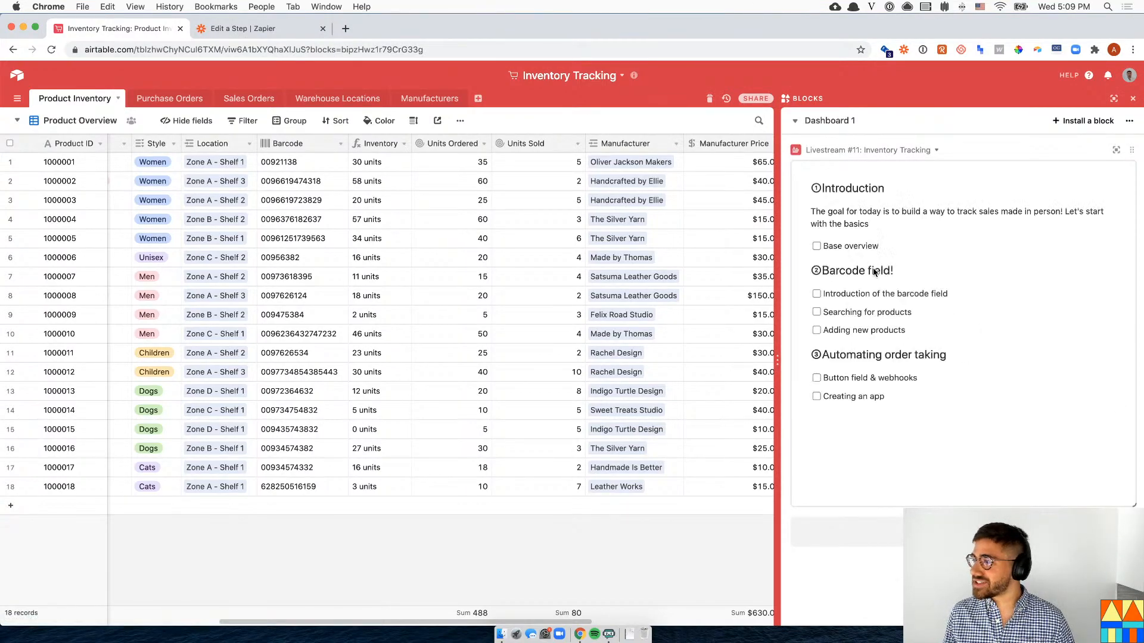
left_click(815, 250)
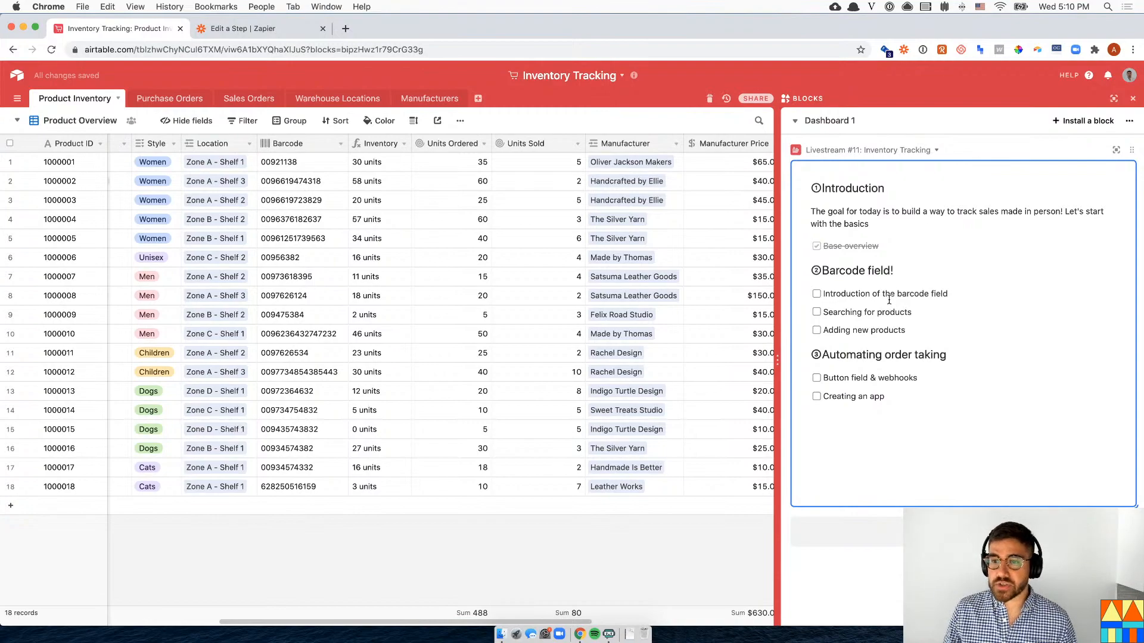
left_click(1134, 101)
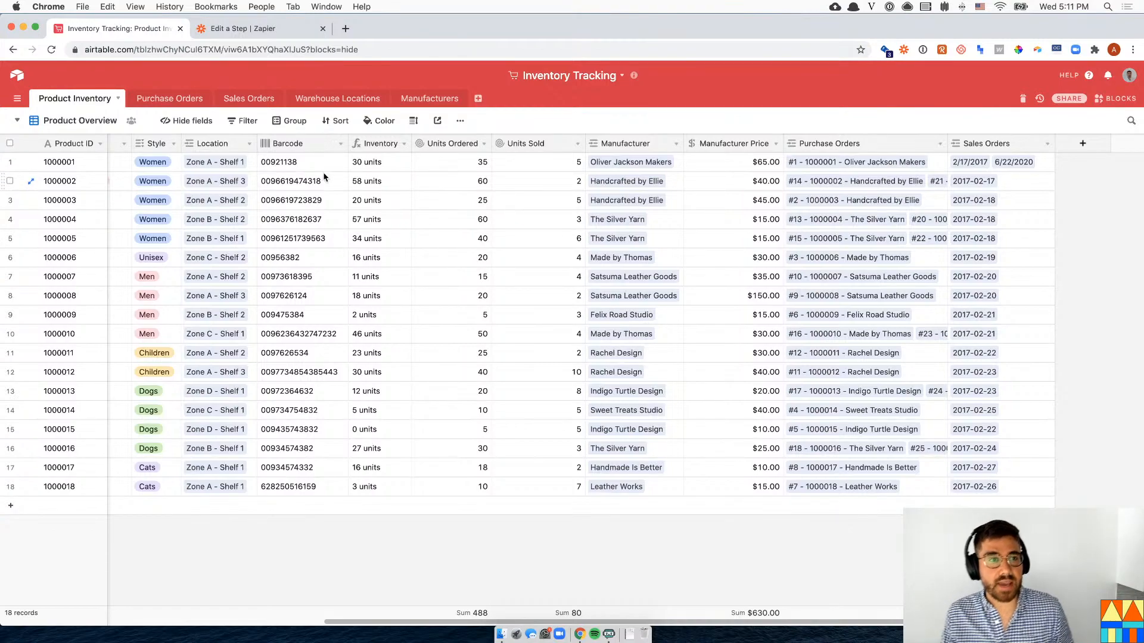
- Highlight all barcode values and check off "Introduction of the barcode field" in the agenda checklist, hiding the blocks again
left_click_drag(324, 168, 268, 490)
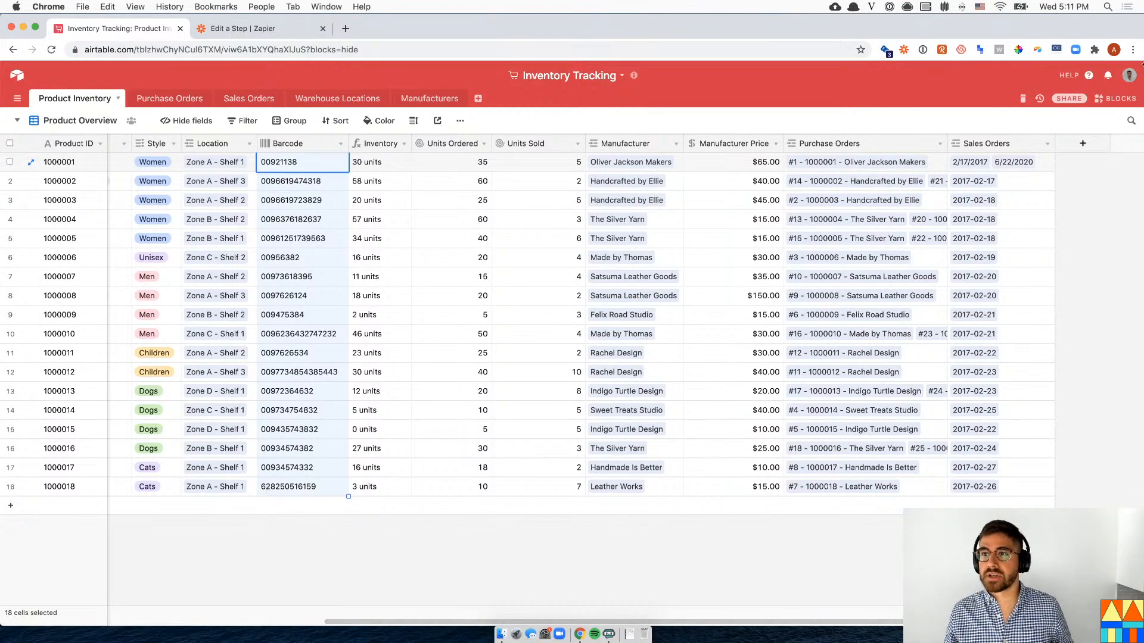
left_click(1114, 99)
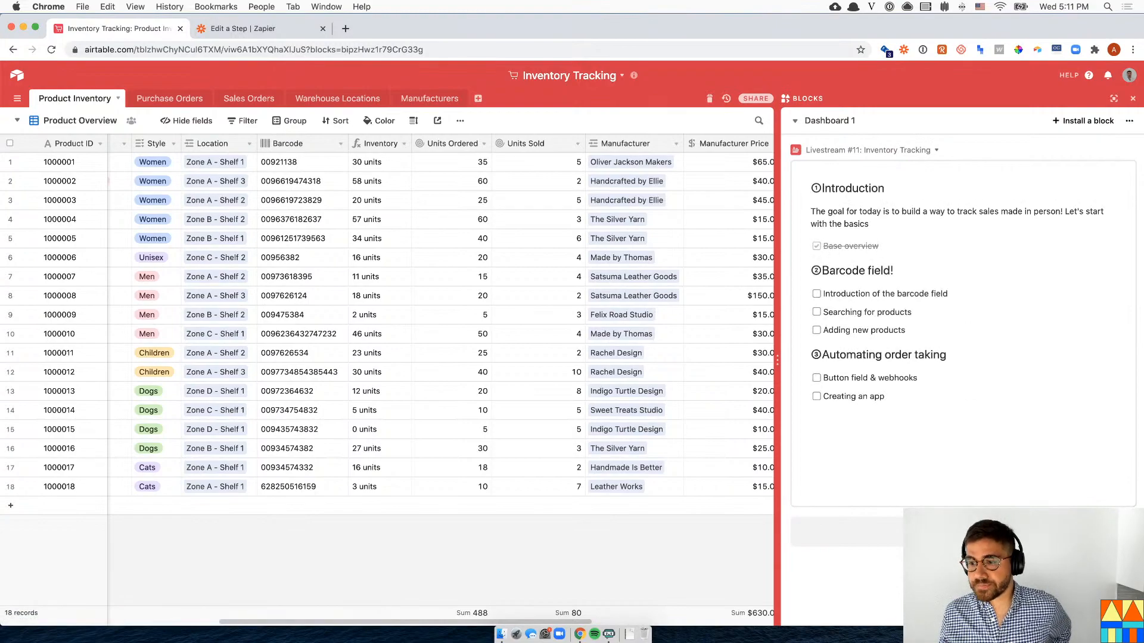
left_click(817, 295)
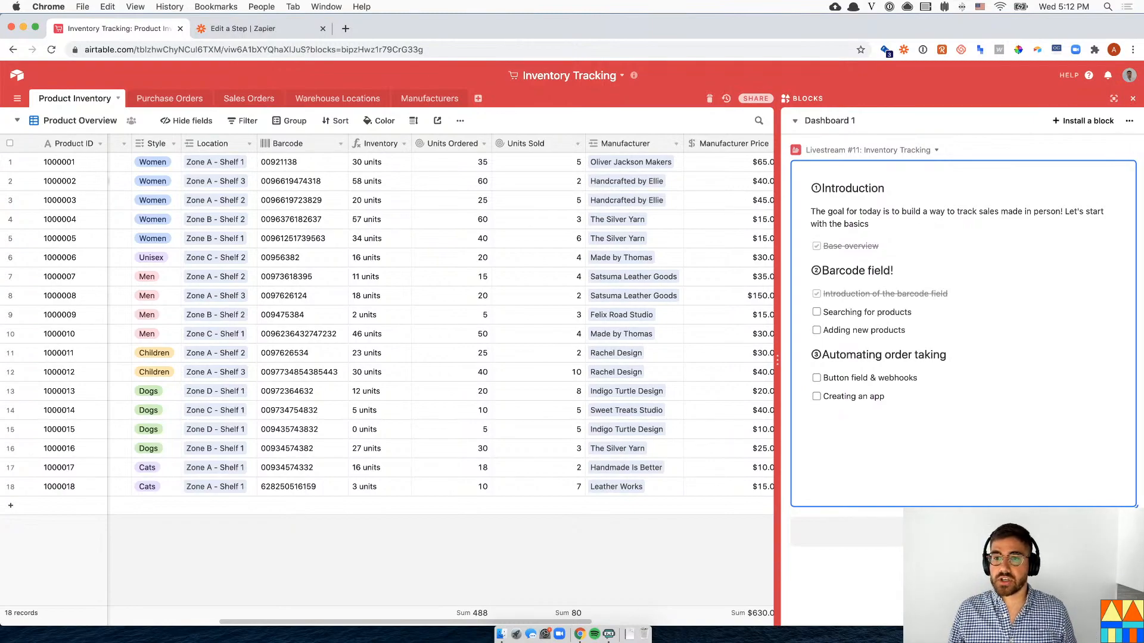
left_click(1132, 100)
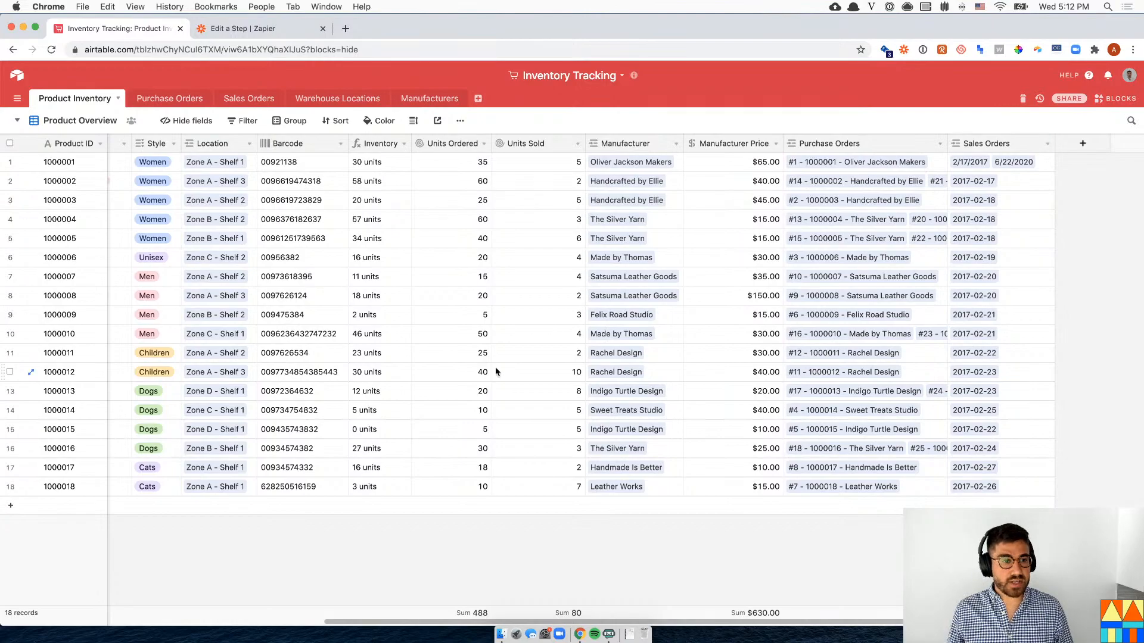
- Look back over the Product Inventory fields from Units Ordered to the first columns of the table
left_click(452, 393)
key("Left")
key("Left")
key("Left")
key("Left")
key("Left")
key("Left")
key("Left")
key("Left")
key("Left")
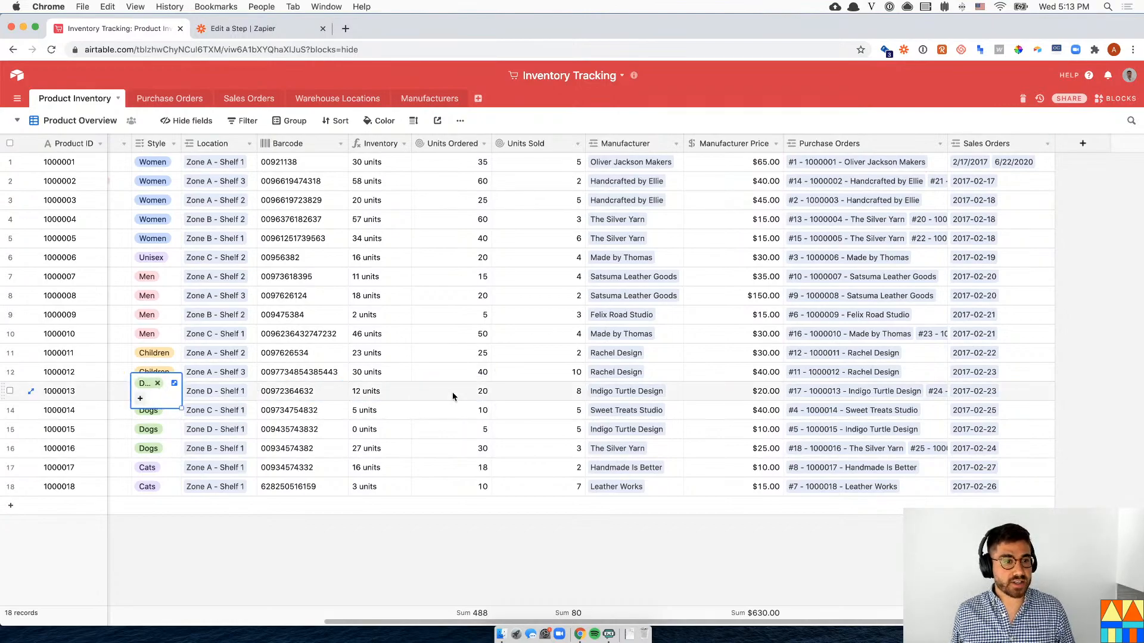
key("Right")
key("Right")
key("Right")
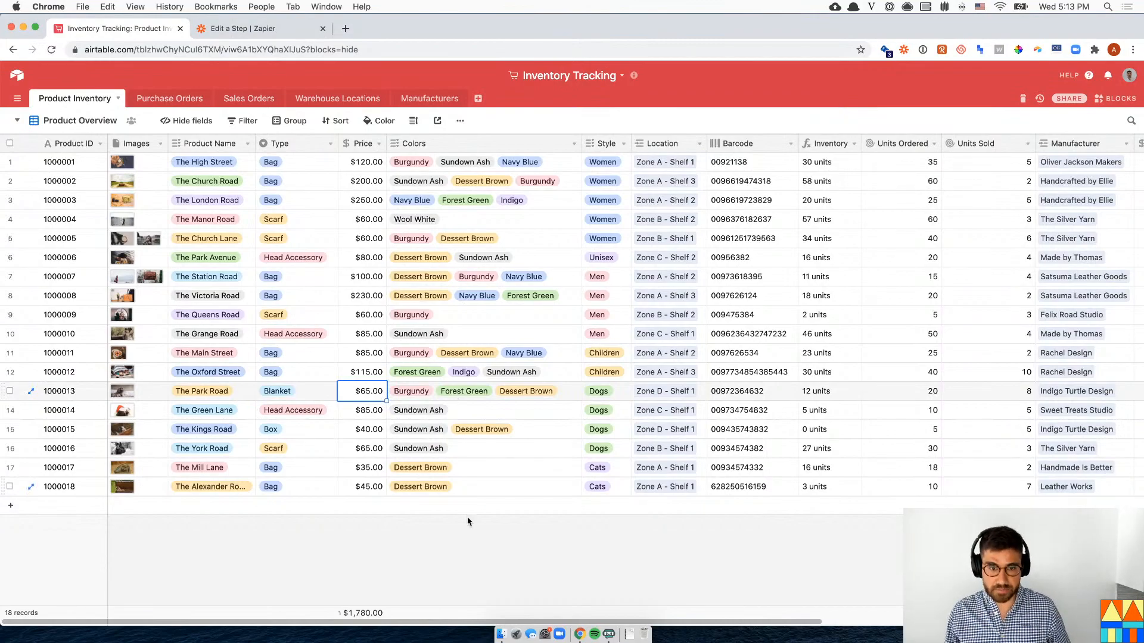
left_click(548, 576)
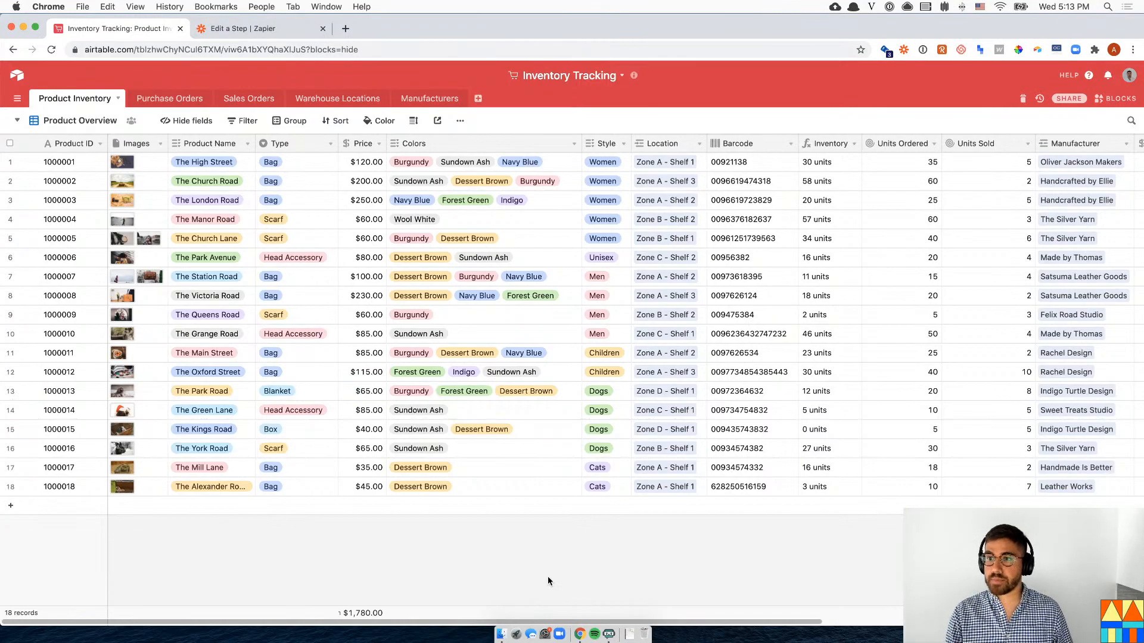
key("super+f")
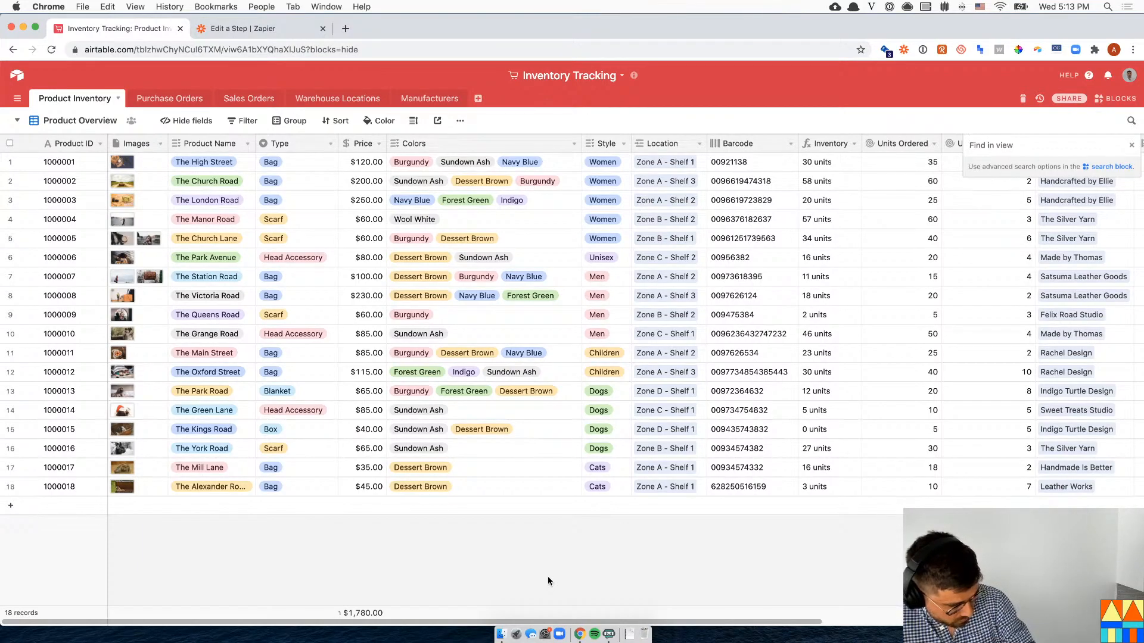
type("628250516159")
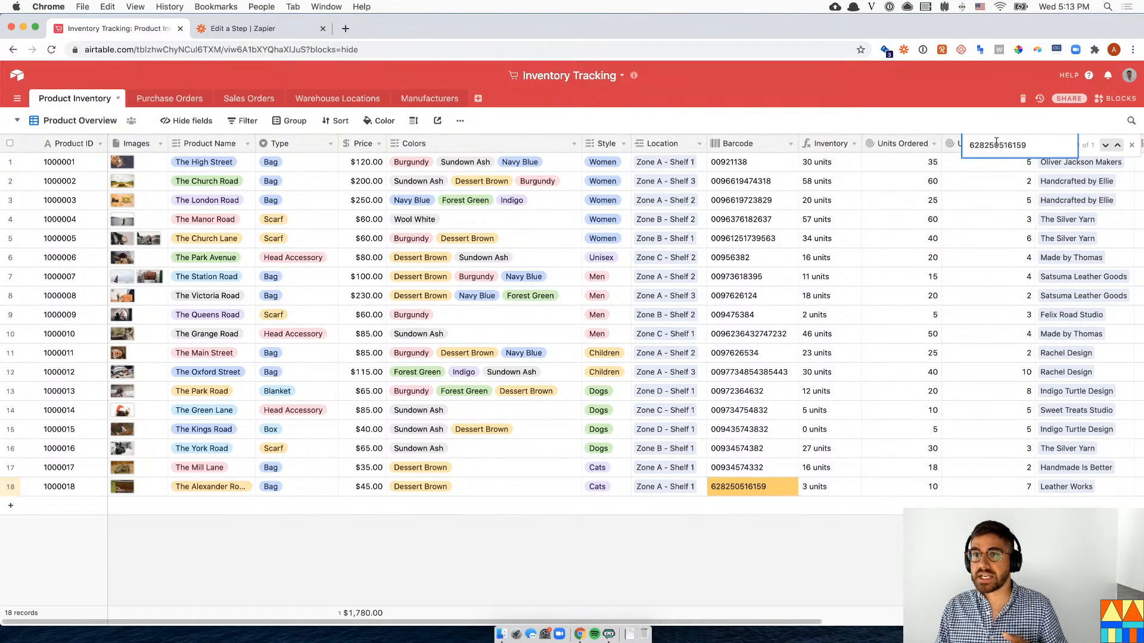
left_click(734, 490)
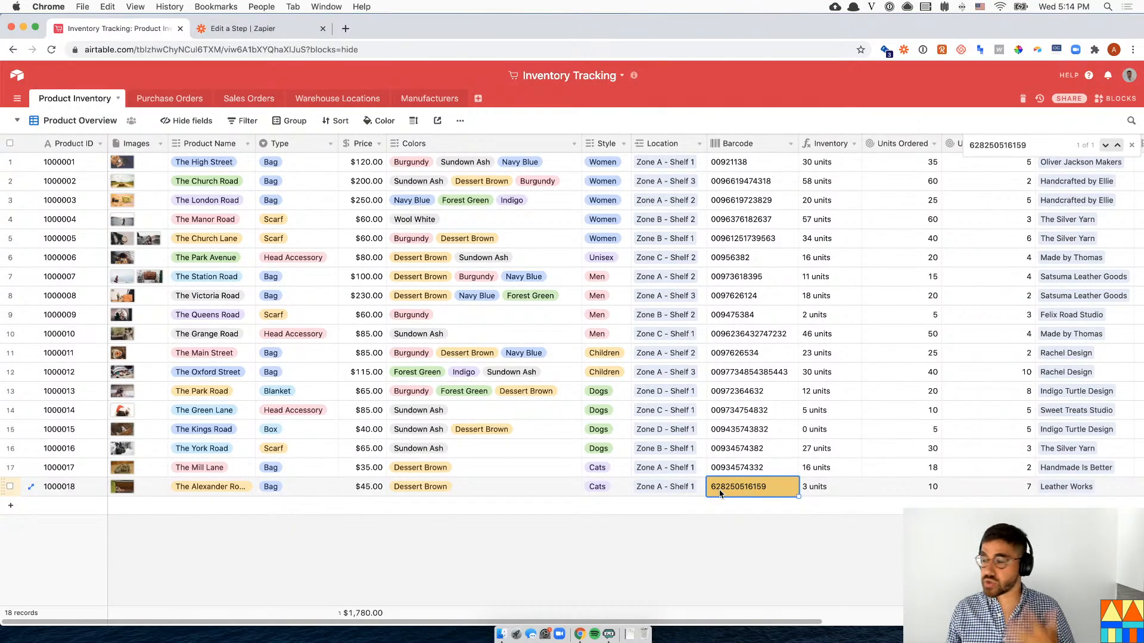
left_click(1130, 146)
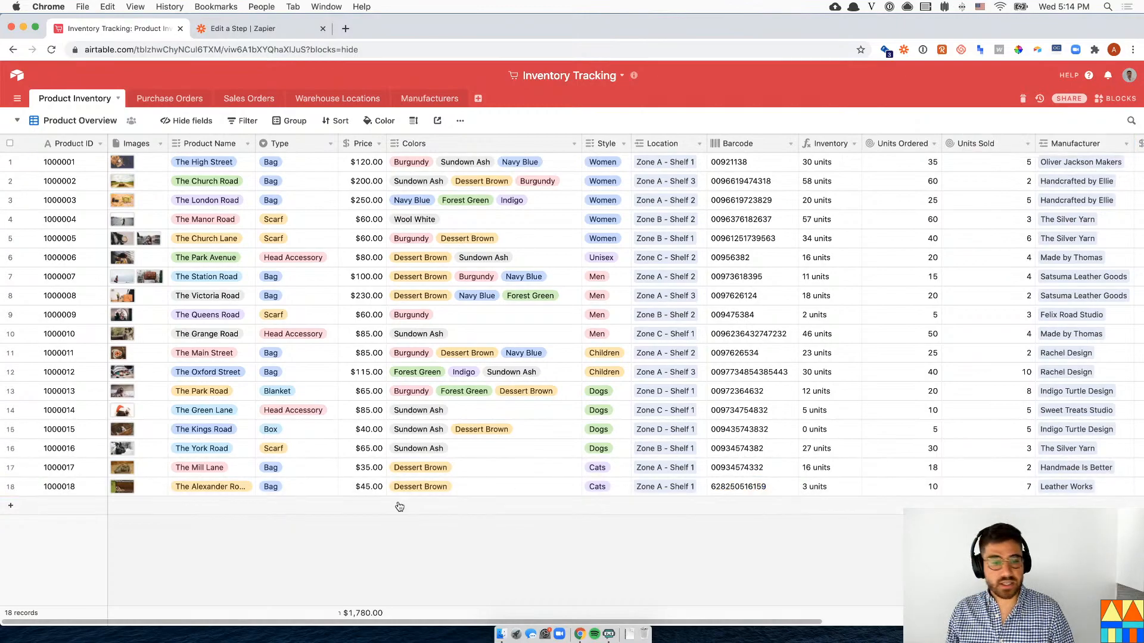
- Duplicate product 1000018's fields from Product ID through Manufacturer Price into a new record, and select the copy's Product ID
left_click_drag(68, 487, 738, 490)
key("cmd+c")
left_click(649, 507)
key("cmd+v")
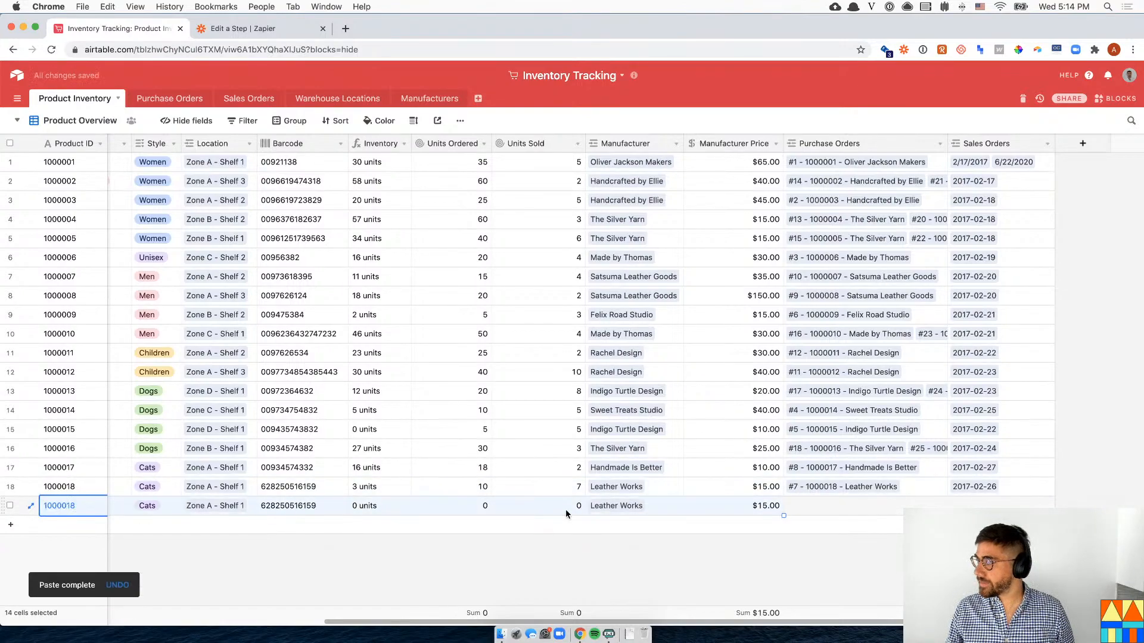
left_click(403, 510)
key("Left")
key("Left")
key("Left")
key("Left")
key("Left")
key("Left")
key("Left")
key("Left")
key("Left")
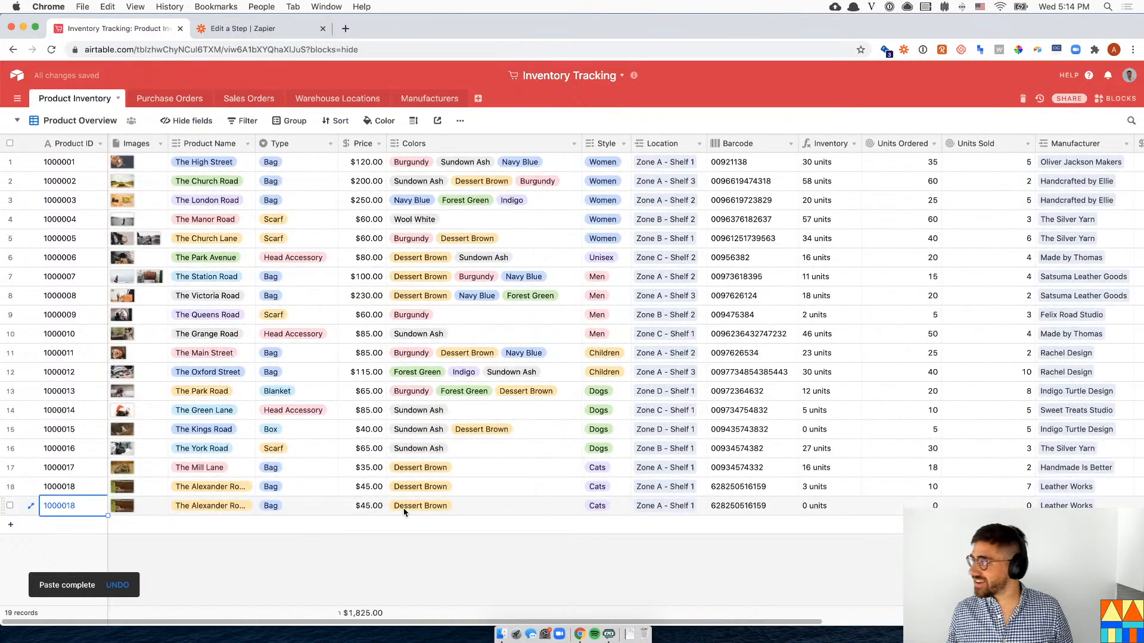
key("Right")
key("Right")
key("Right")
key("Right")
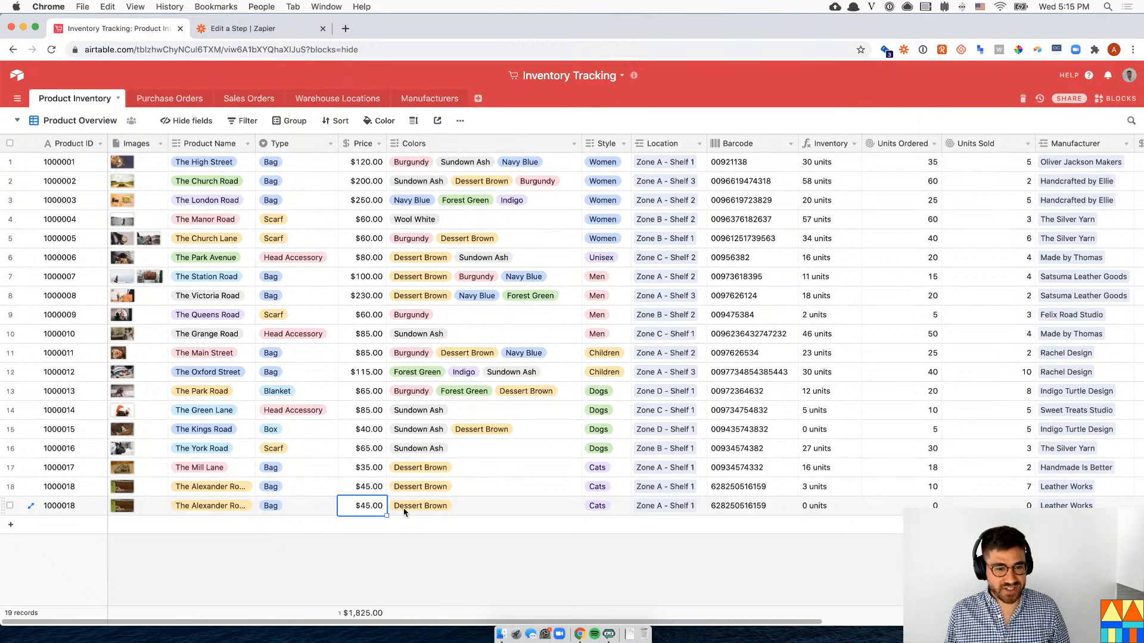
key("Return")
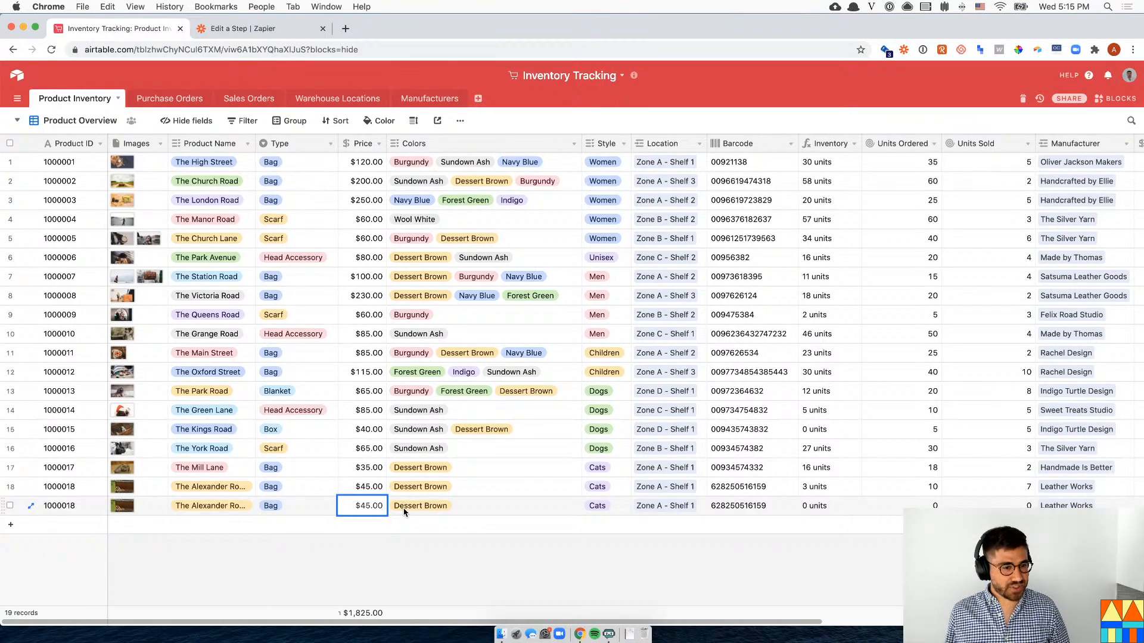
- Set the duplicated record's Product ID to 1000020
double_click(77, 505)
key("BackSpace")
key("BackSpace")
type("20")
key("Return")
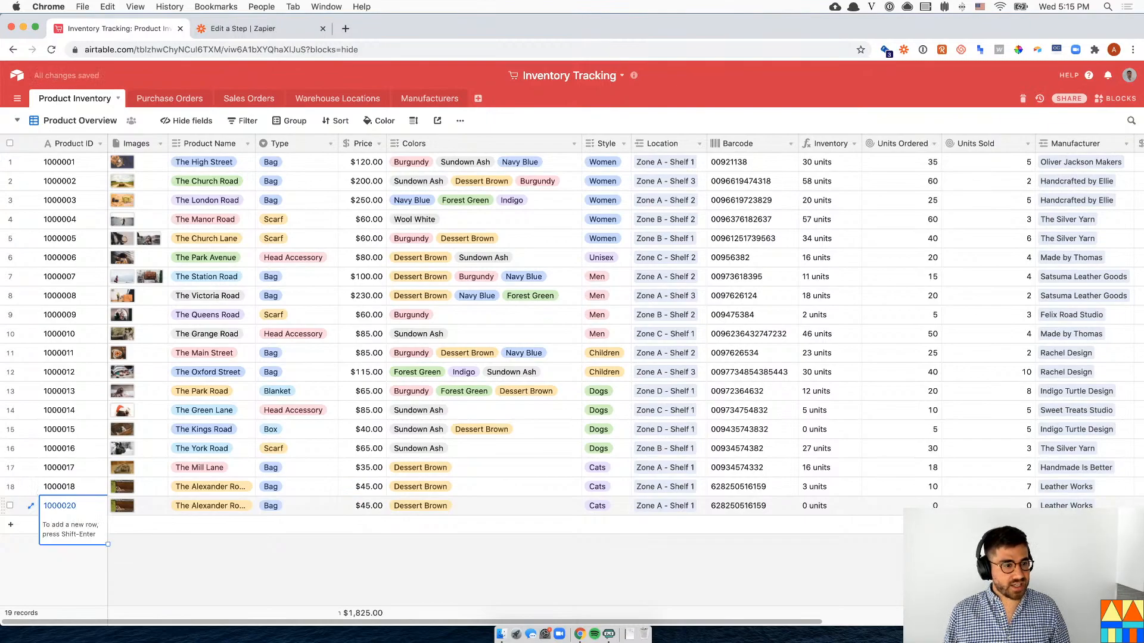
- Set the price of product 1000020 to $100.00
left_click(464, 507)
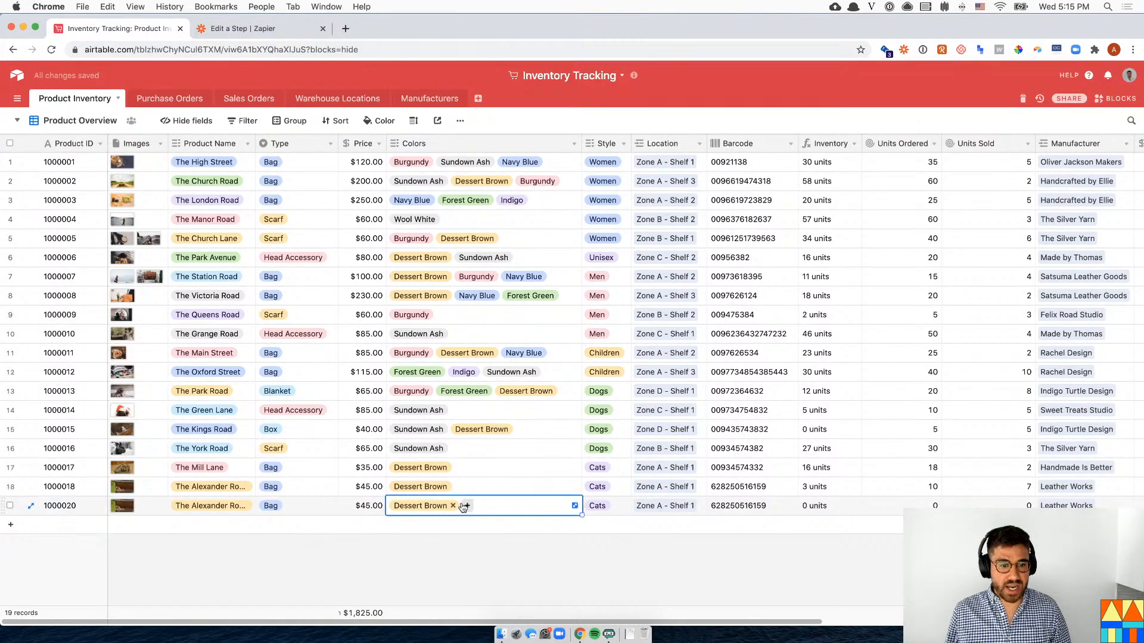
left_click(356, 506)
type("100")
key("Return")
- Clear product 1000020's copied barcode, enter 2216704 as the new barcode in the expanded record, and close the record
key("Right")
key("Right")
key("Right")
key("Right")
key("BackSpace")
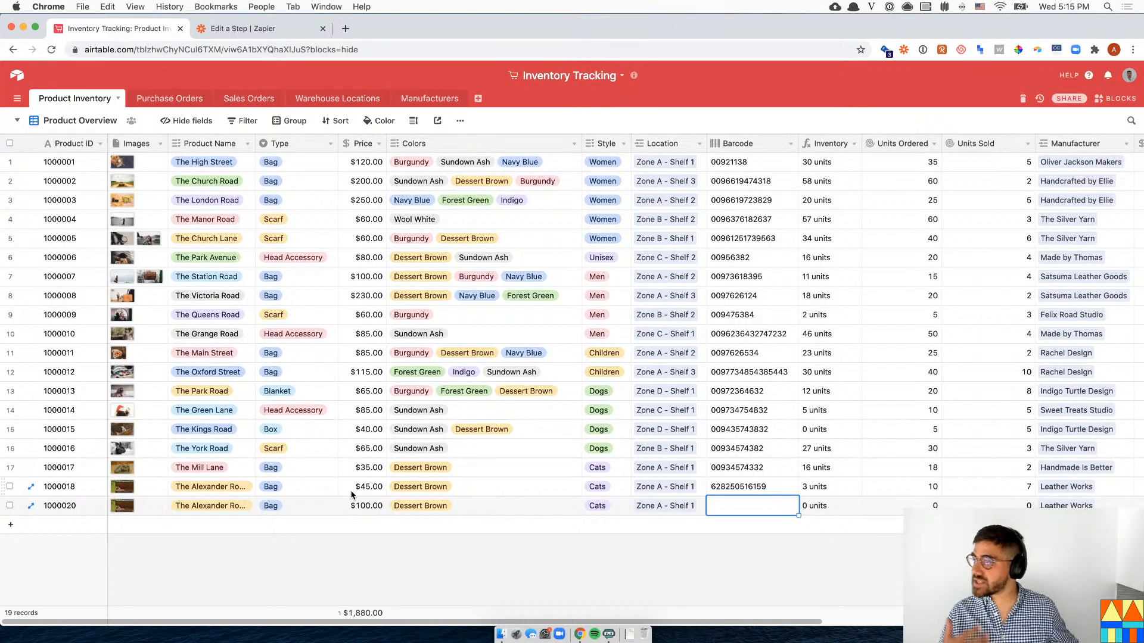
key("space")
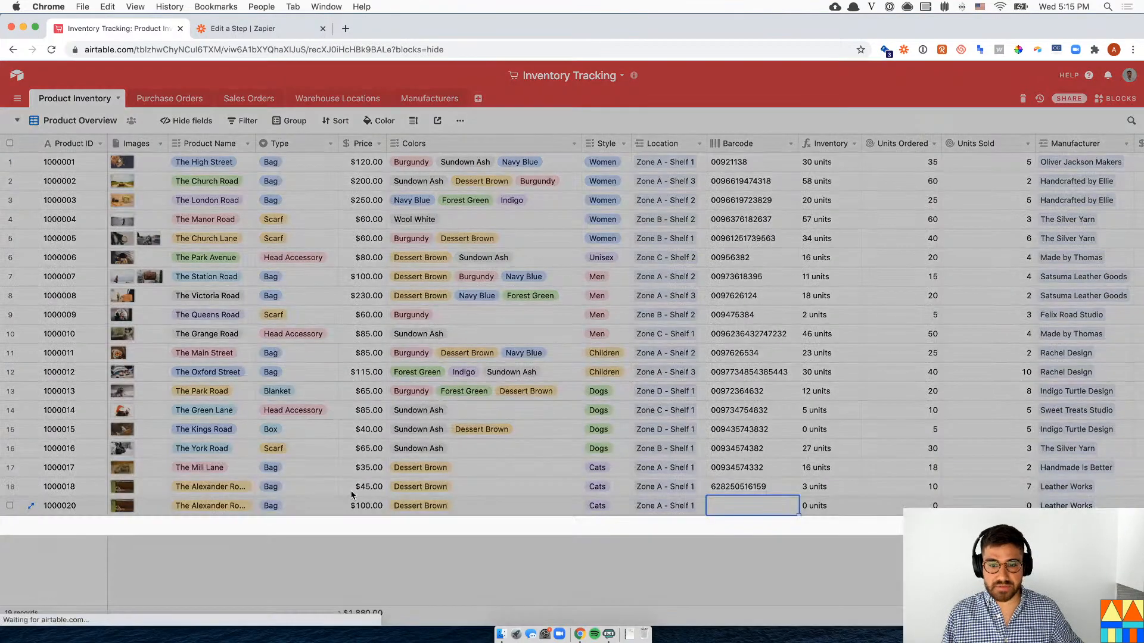
scroll(426, 449, "down", 3)
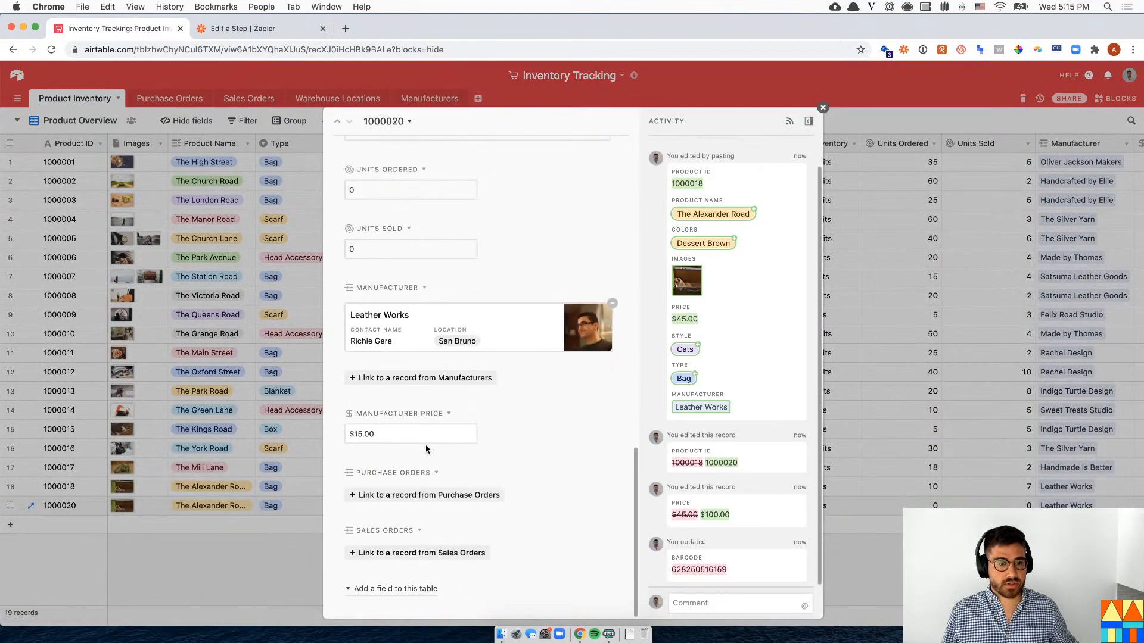
scroll(435, 429, "up", 5)
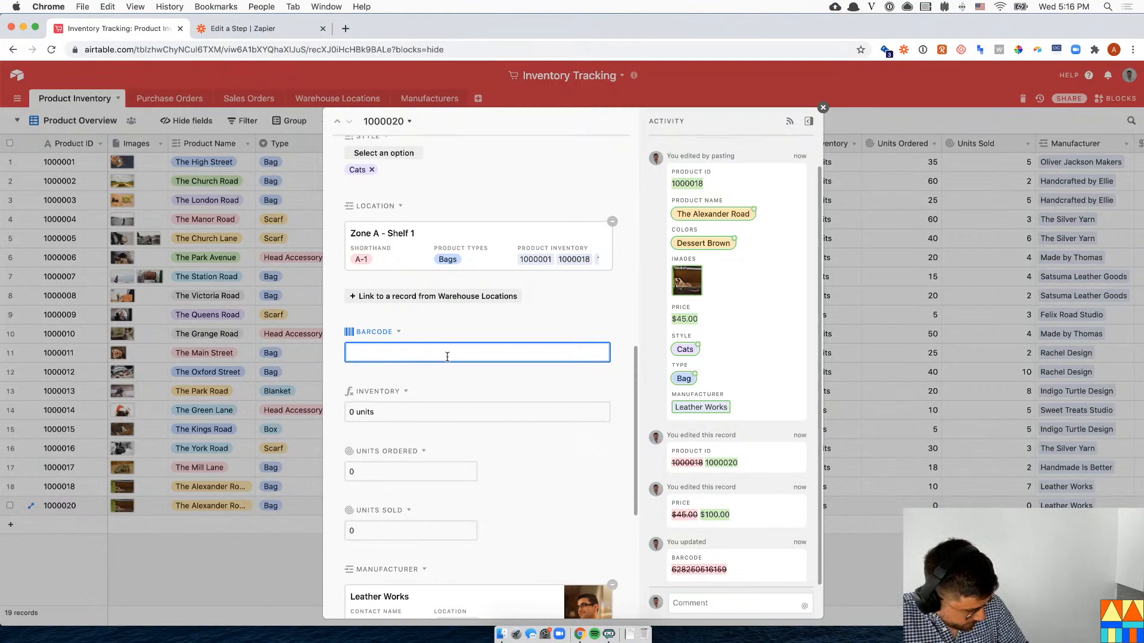
type("2216704")
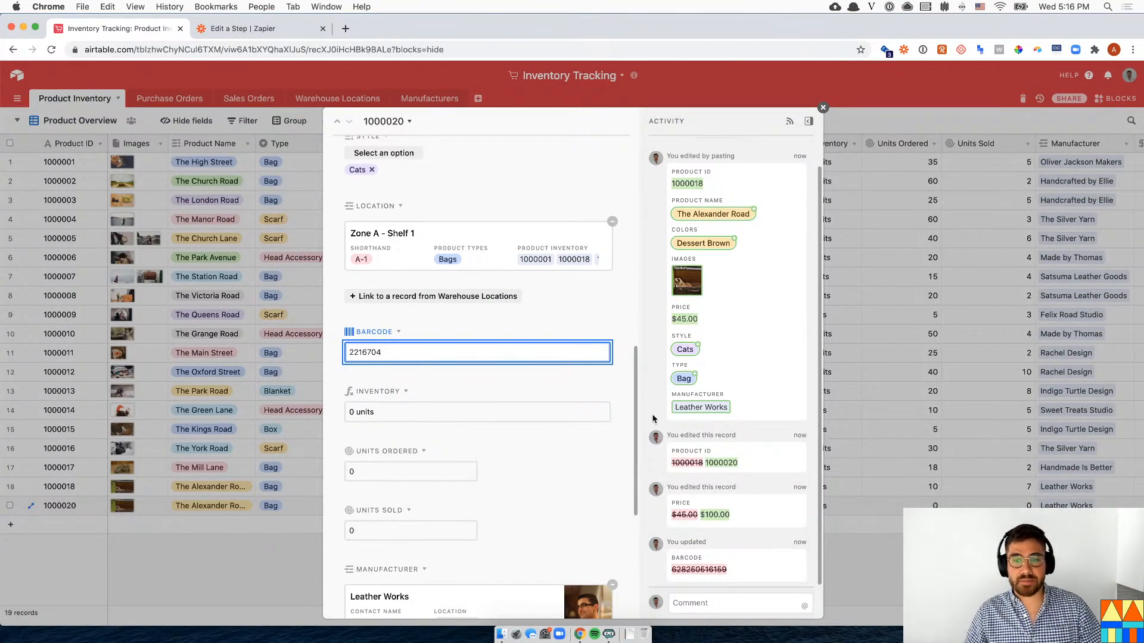
left_click(884, 441)
- Check off "Searching for products" and "Adding new products" in the dashboard's livestream checklist, and close the blocks area
left_click(1124, 99)
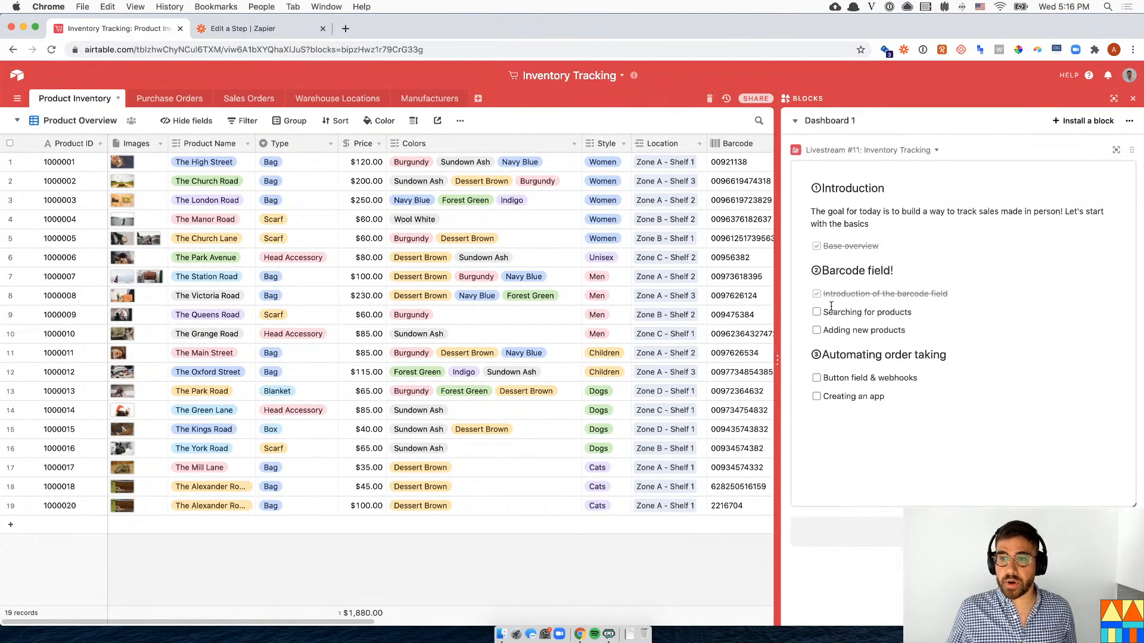
left_click(817, 312)
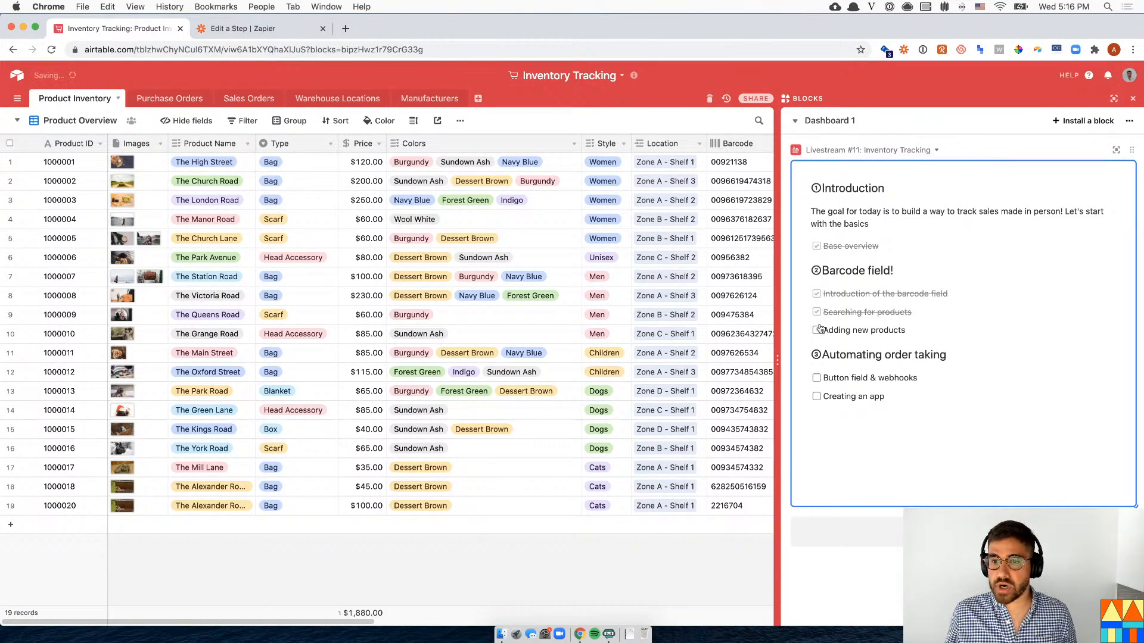
left_click(816, 331)
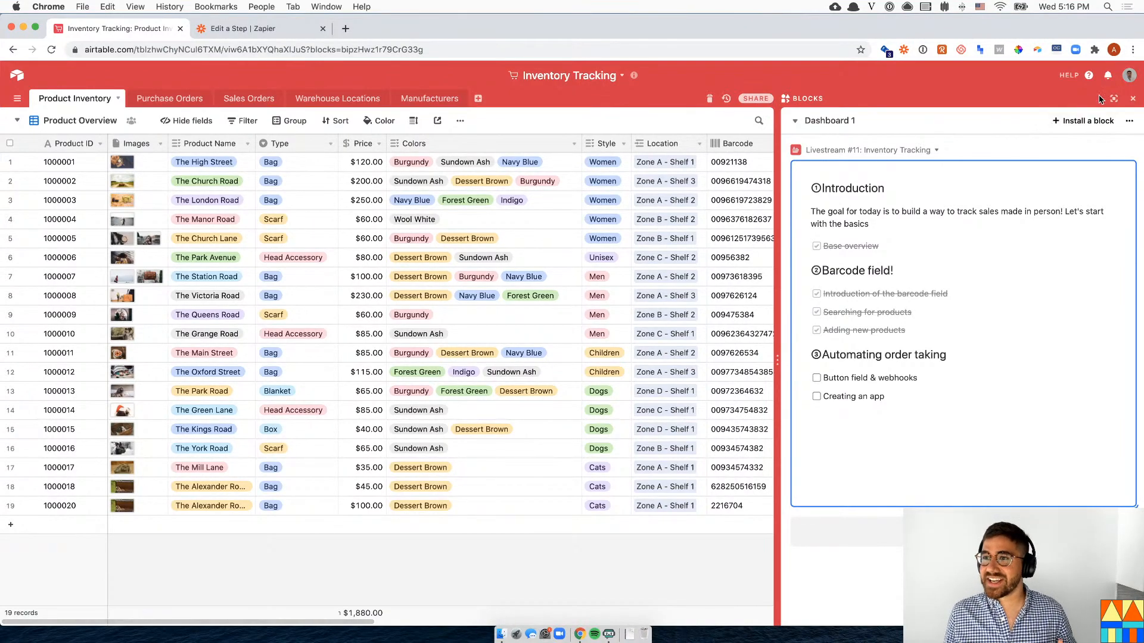
left_click(1132, 100)
right_click(1132, 100)
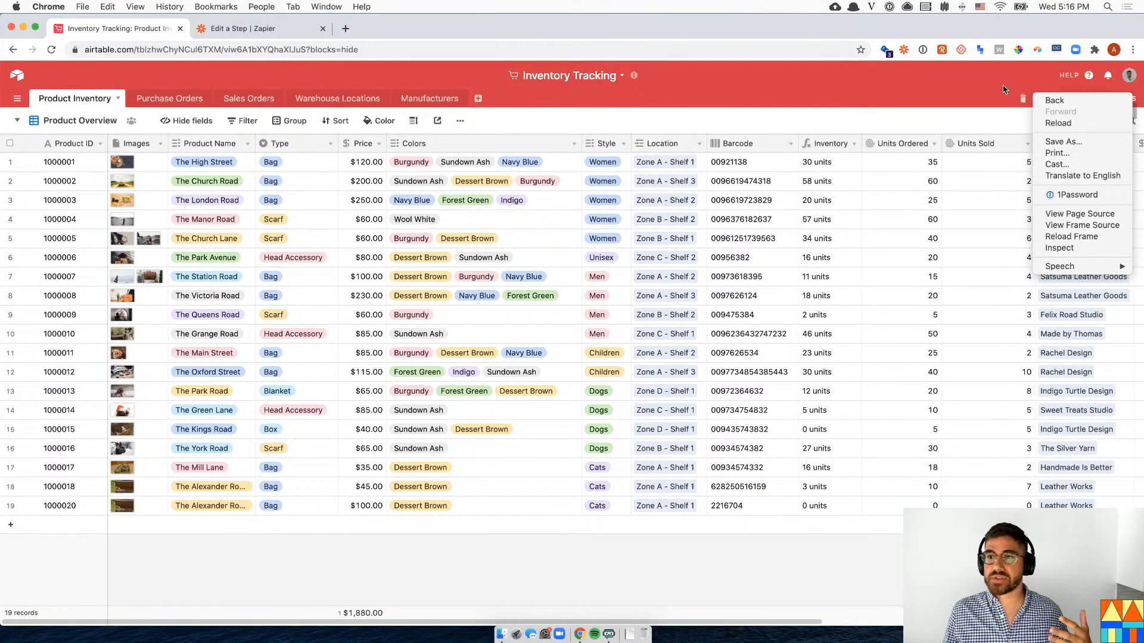
left_click(994, 88)
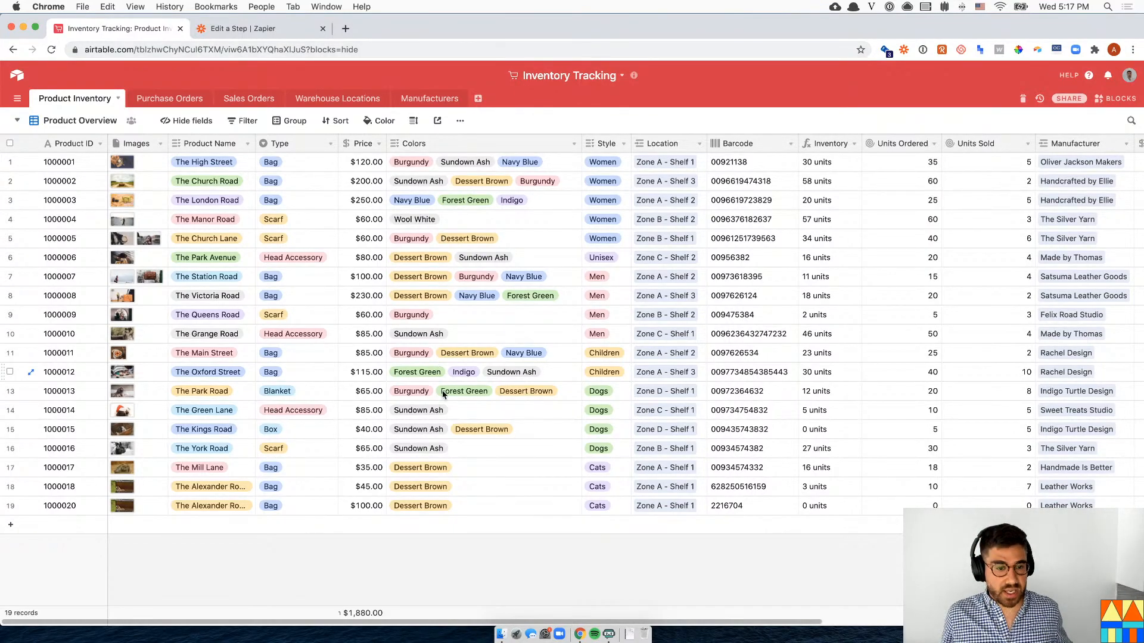
left_click(260, 102)
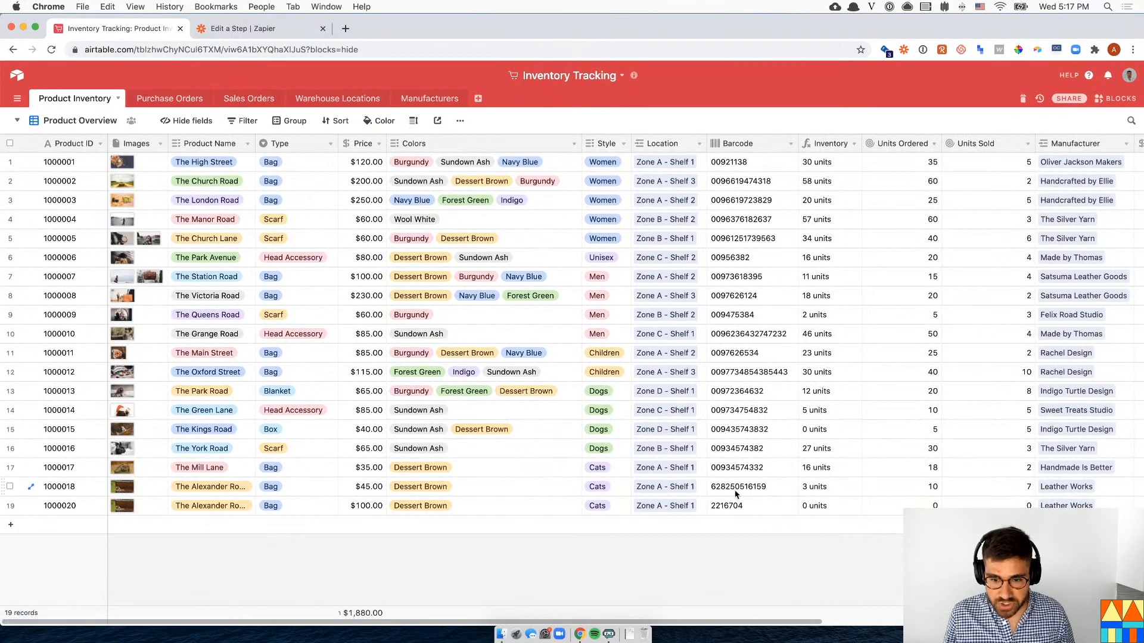
left_click(737, 487)
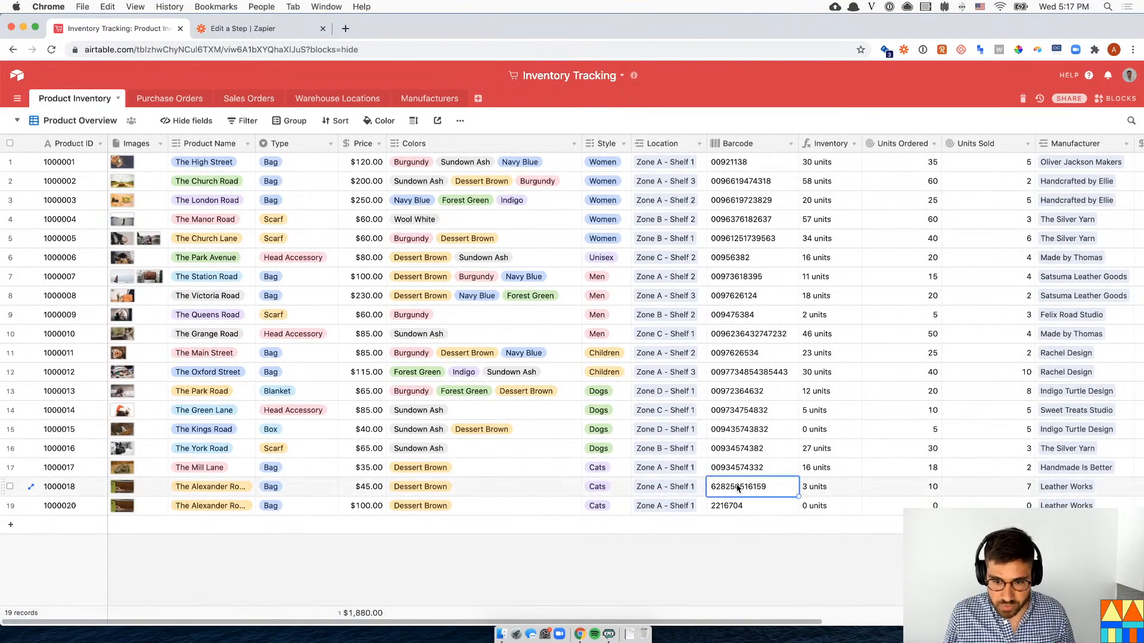
left_click(59, 487)
key("cmd+c")
- Add a Sales Orders record dated 6/25/2020 and link it to product 1000018 using the copied Product ID
left_click(248, 99)
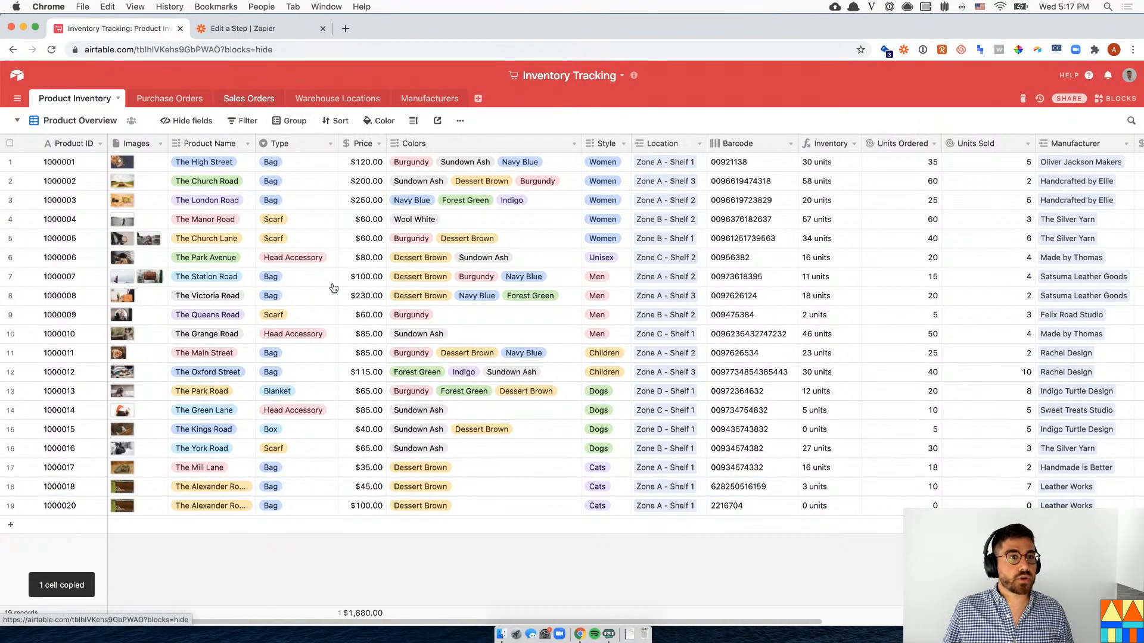
left_click(161, 525)
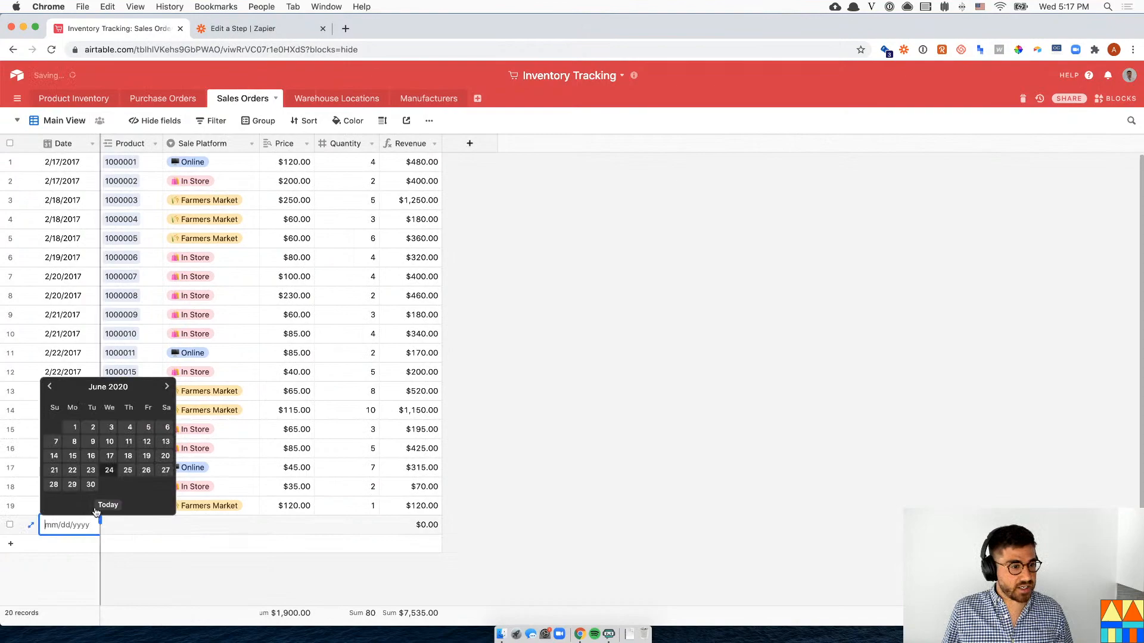
left_click(127, 470)
left_click(142, 522)
key("Return")
key("super+v")
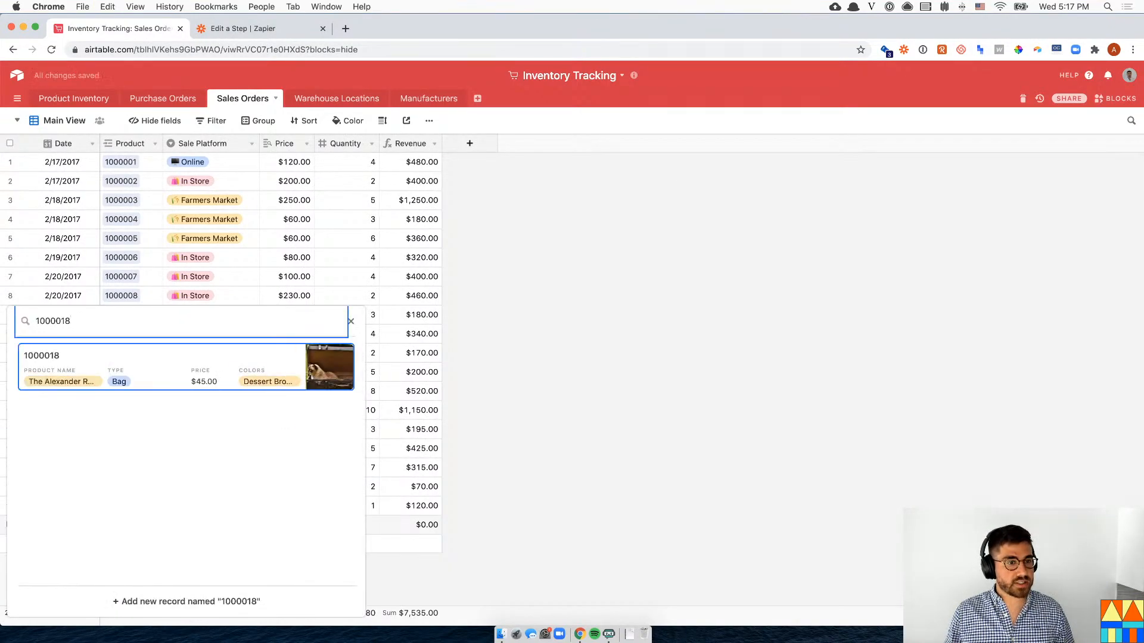
key("Return")
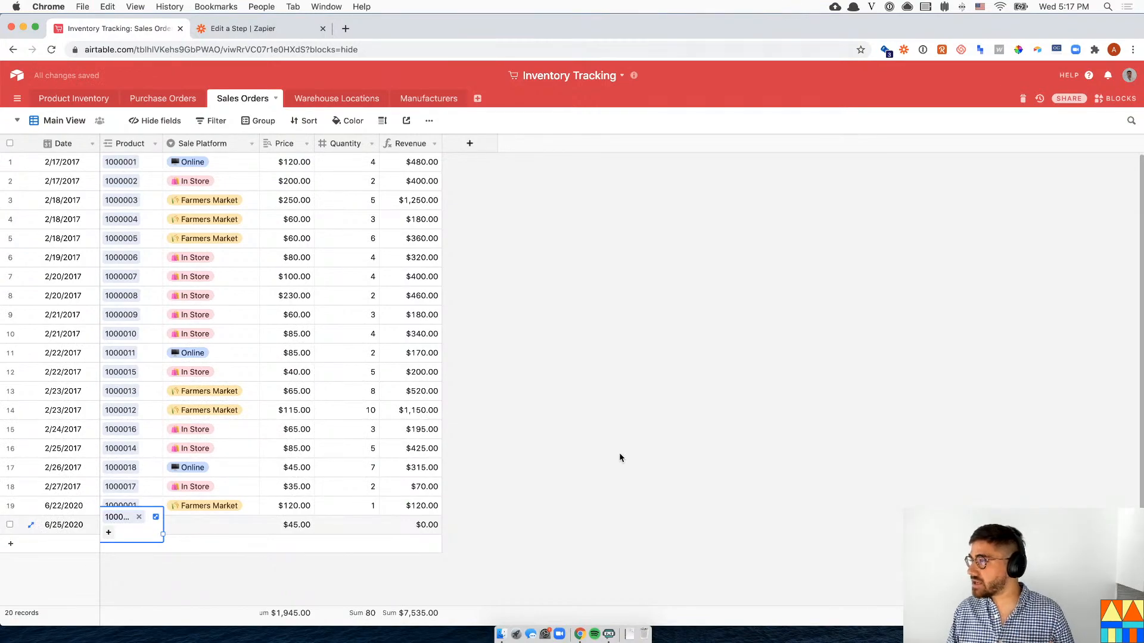
- Delete the 6/25/2020 record from the Sales Orders table
left_click(9, 525)
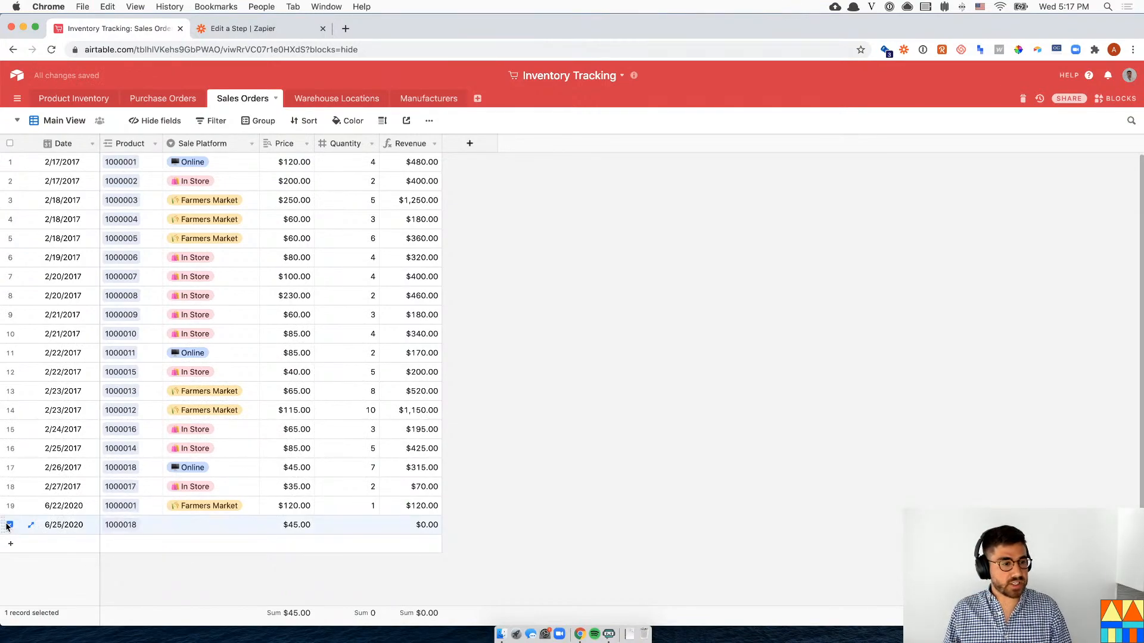
right_click(9, 527)
left_click(42, 515)
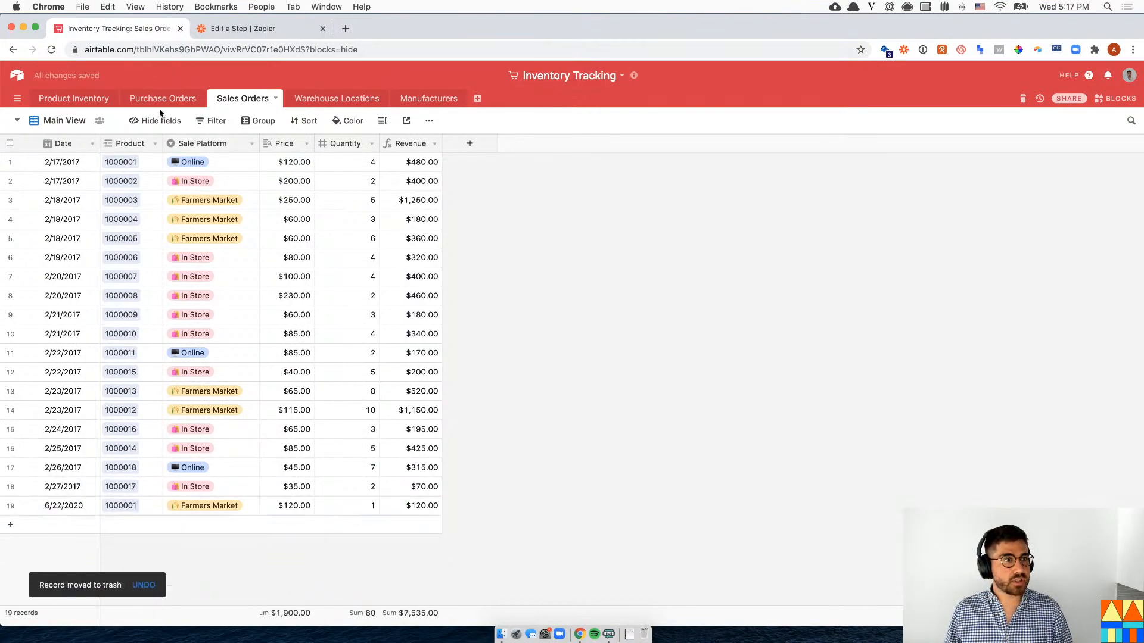
- Review product 1000018's barcode in Product Inventory and the Sales Orders table, and return to Product Inventory
left_click(78, 101)
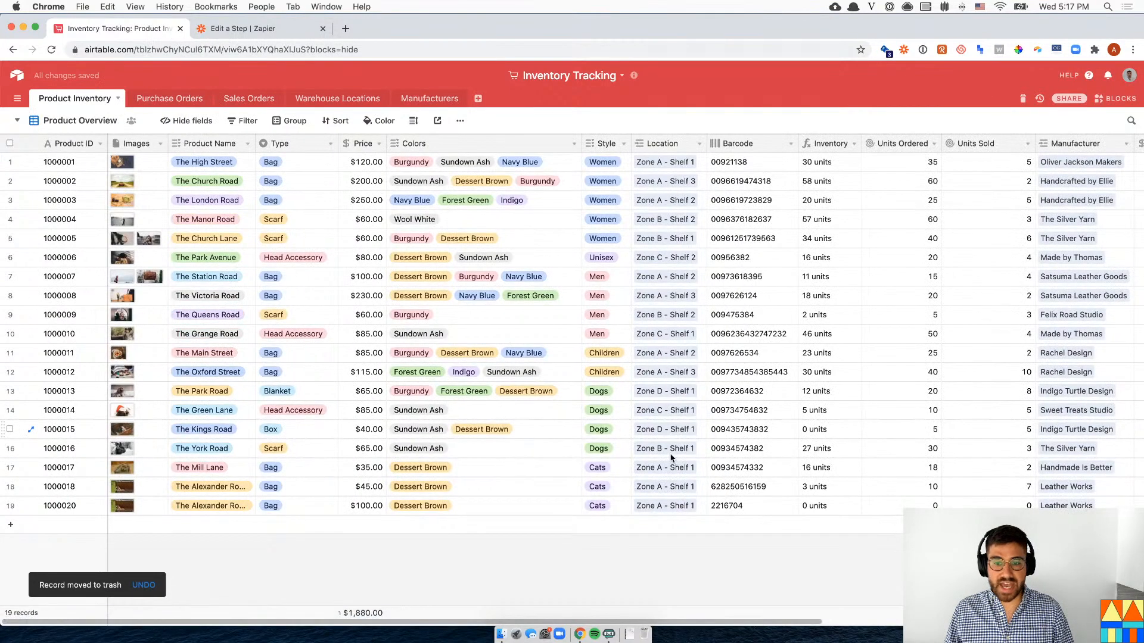
left_click(718, 487)
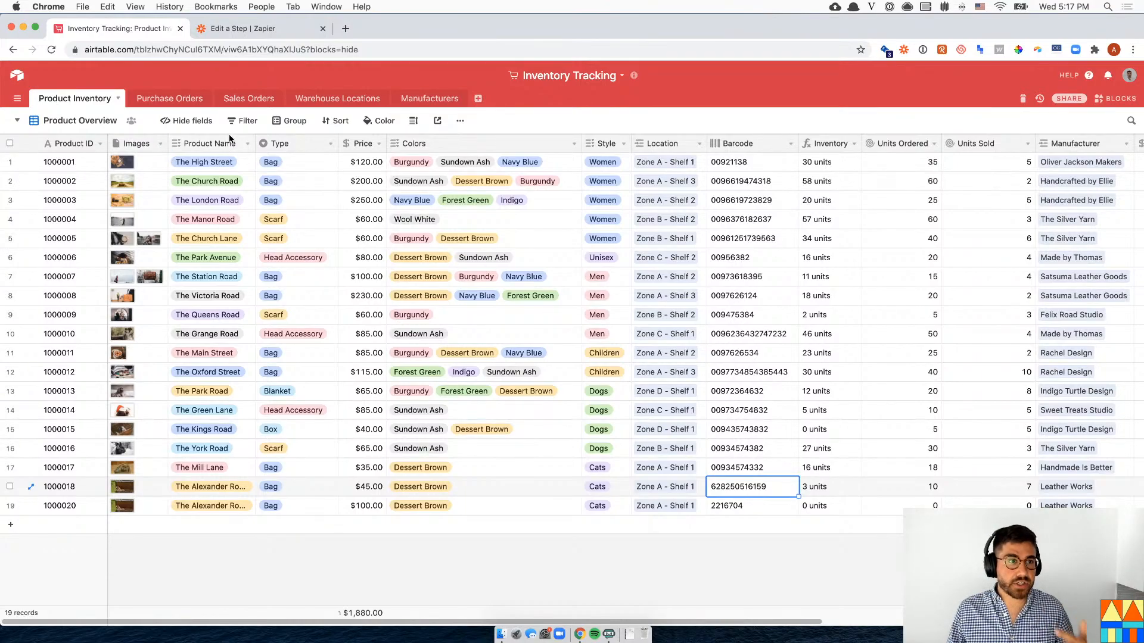
left_click(248, 98)
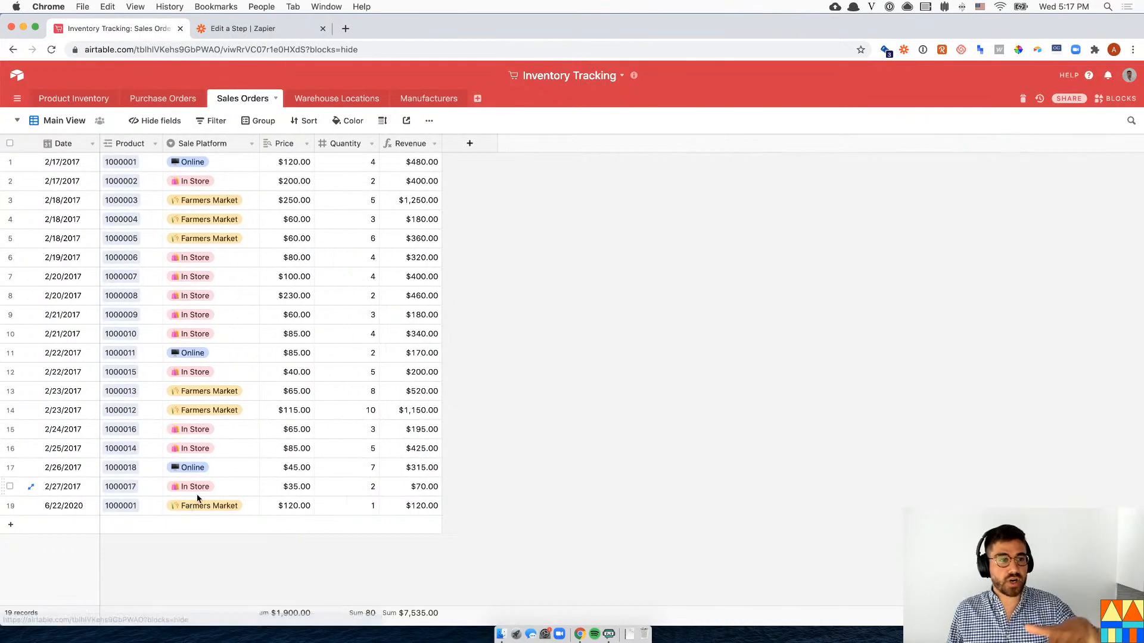
left_click(75, 102)
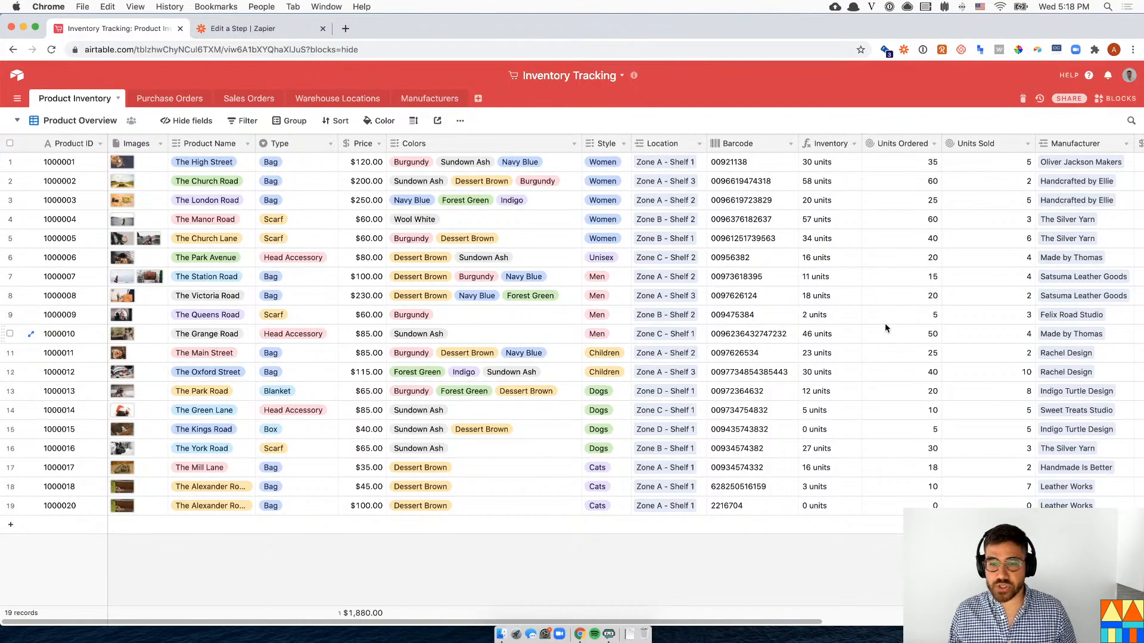
- Hide the Type, Colors, Style, Location, Manufacturer and Manufacturer Price fields in Product Overview, and select product 1000018's barcode
left_click(198, 123)
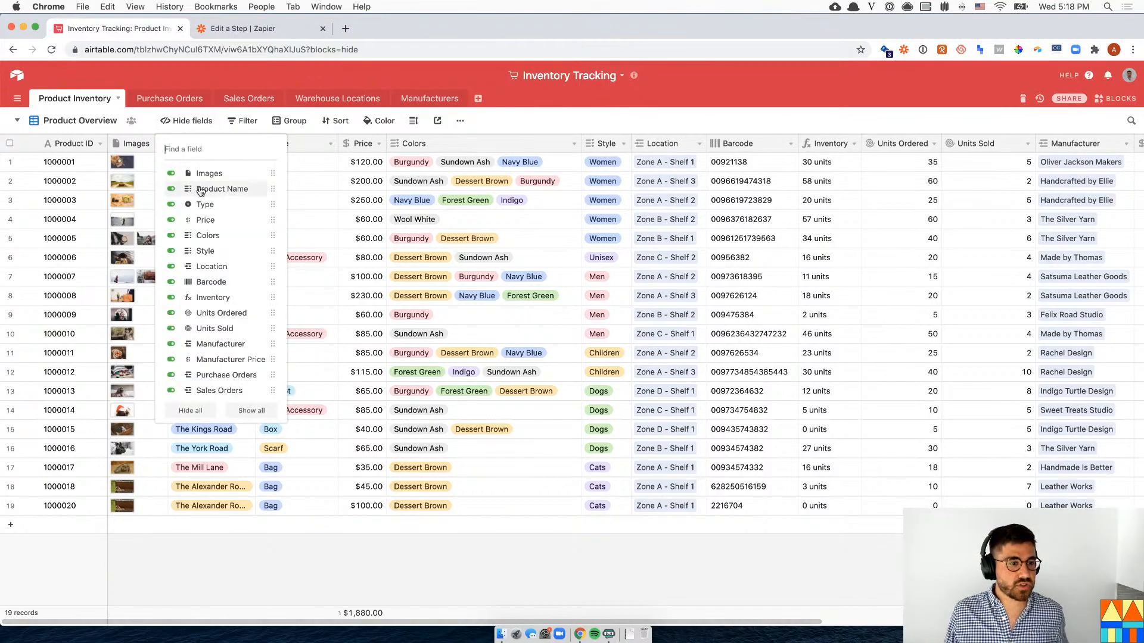
left_click(209, 205)
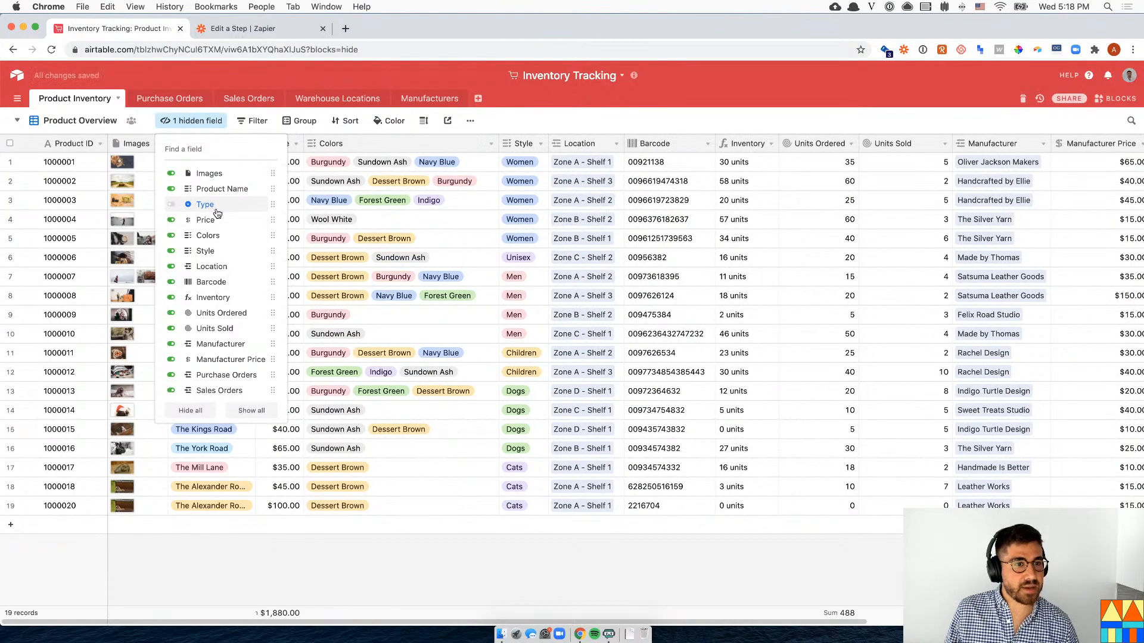
left_click(209, 236)
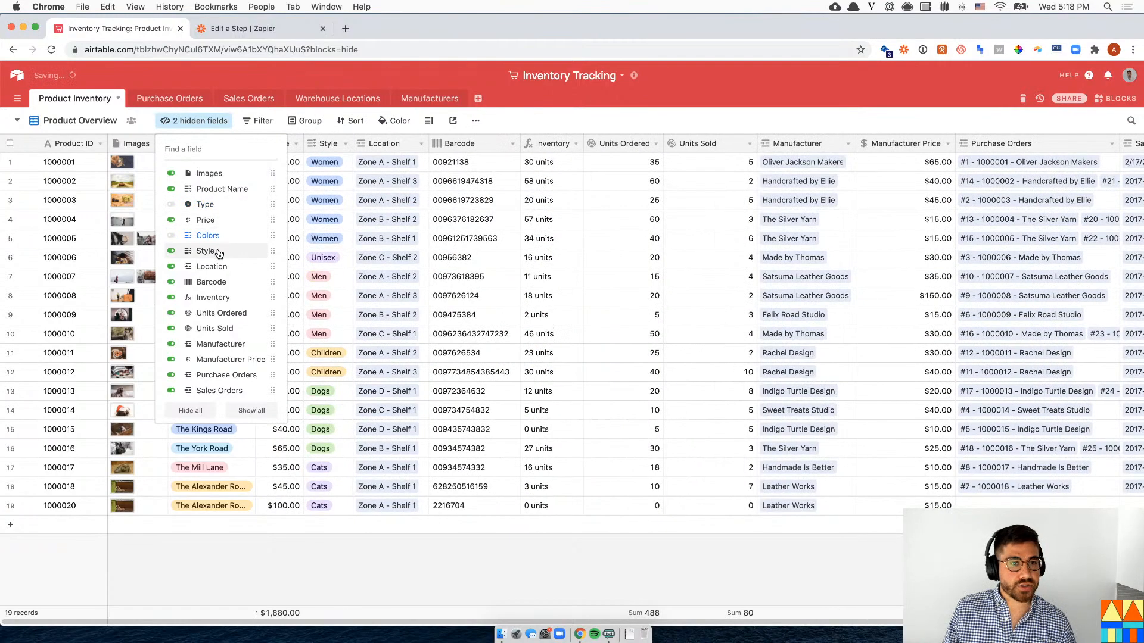
left_click(218, 253)
left_click(219, 265)
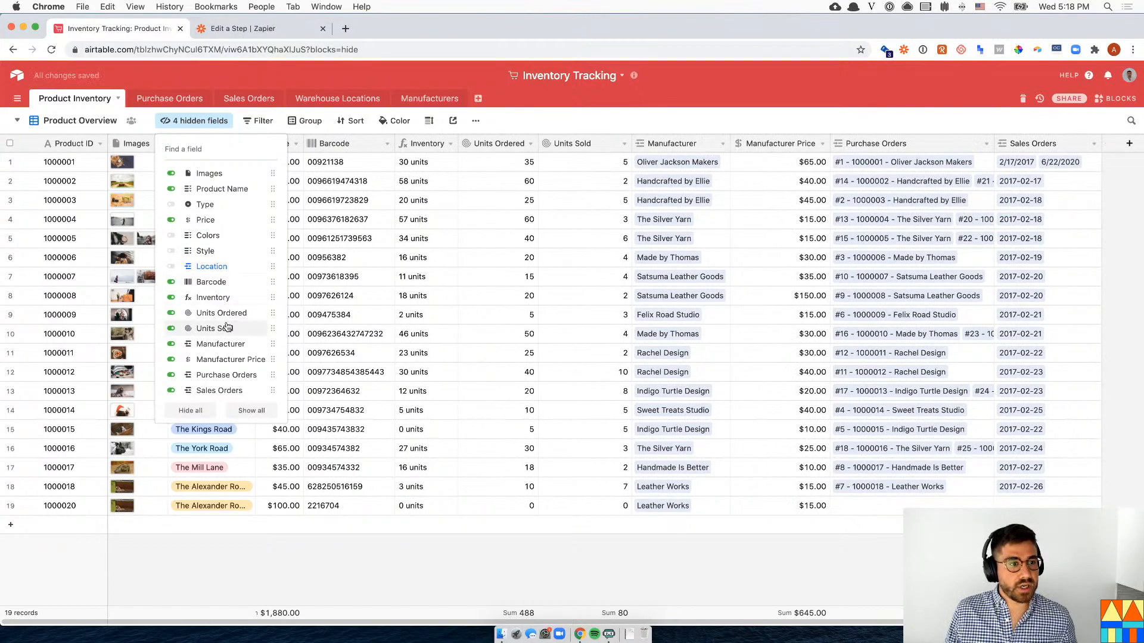
left_click(230, 350)
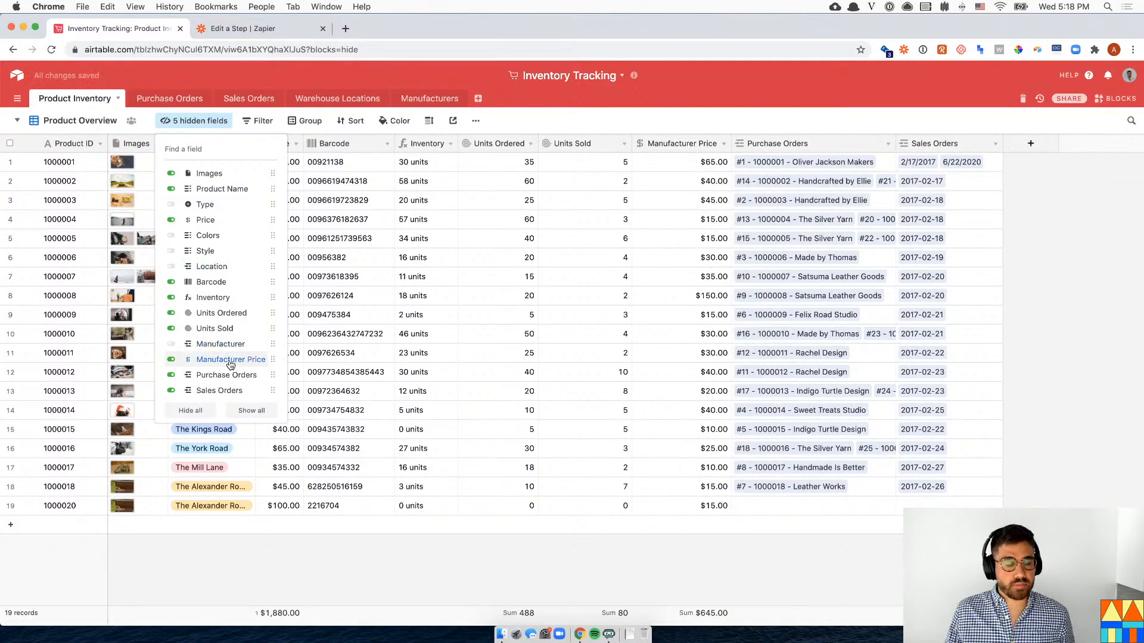
left_click(231, 362)
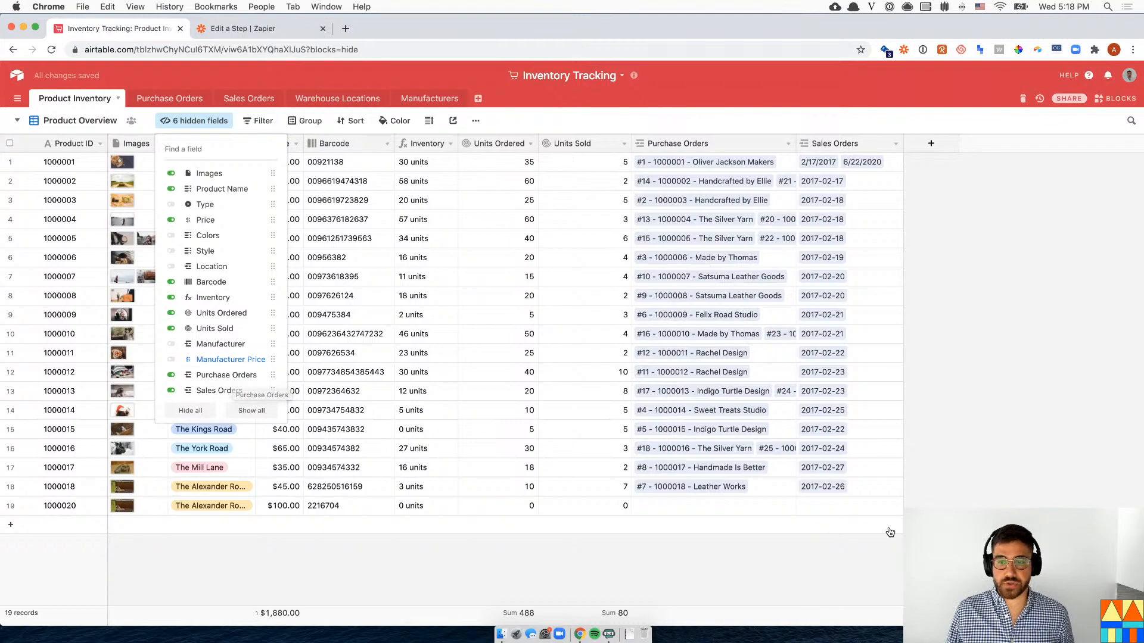
left_click(991, 479)
left_click(332, 493)
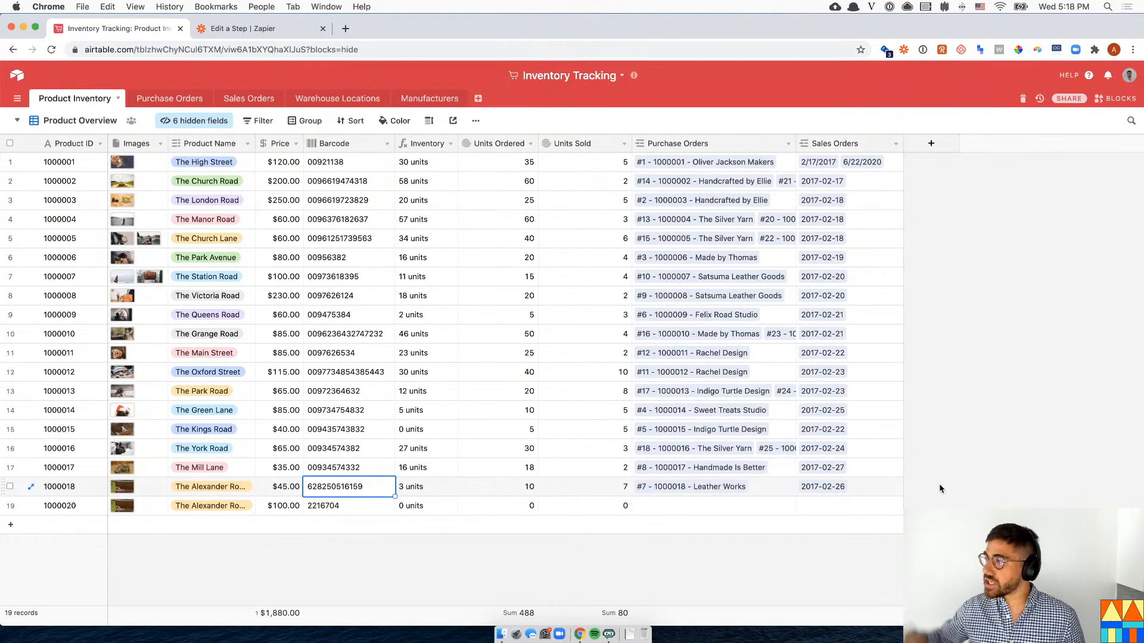
- Add a Button field named "Create sales order" after Sales Orders in the Product Inventory table
left_click(931, 143)
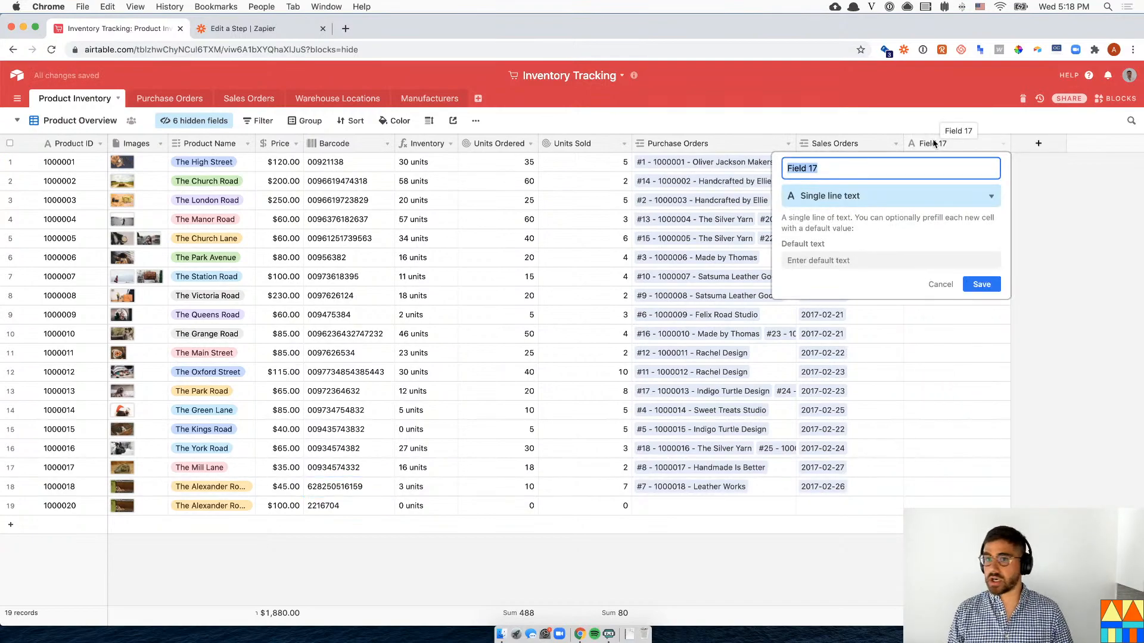
type("Create sales order")
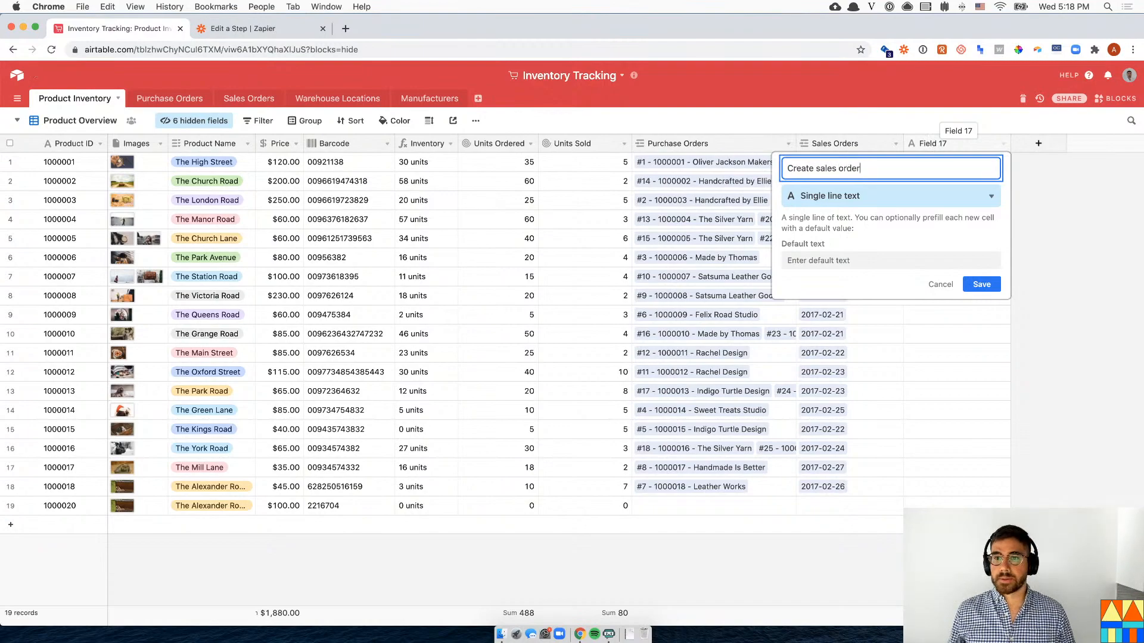
left_click(912, 195)
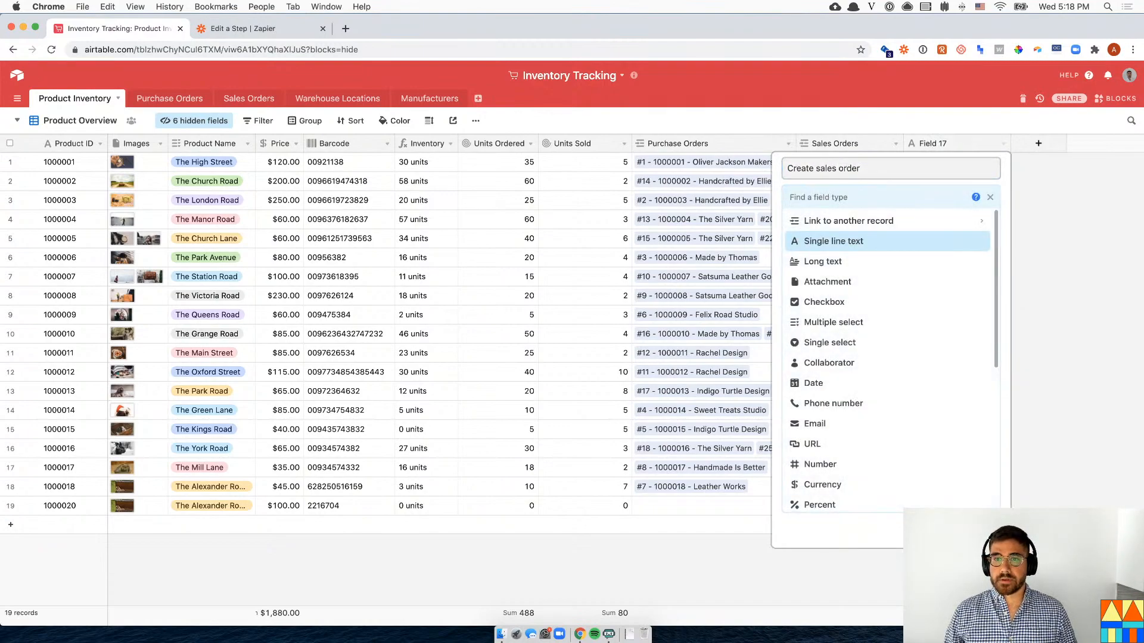
type("button")
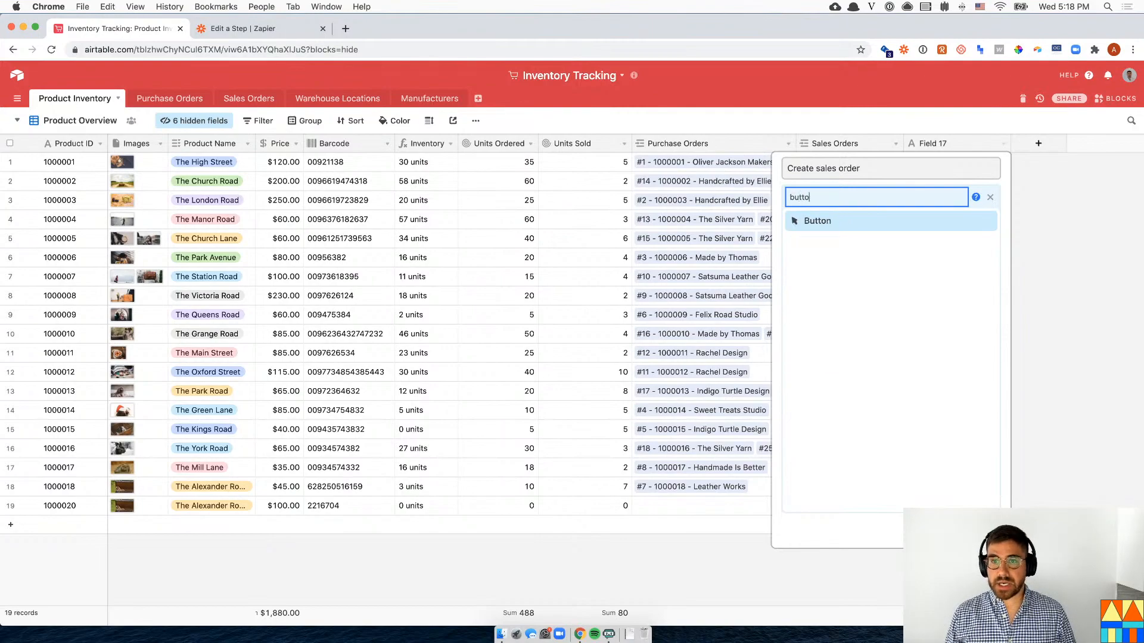
left_click(870, 222)
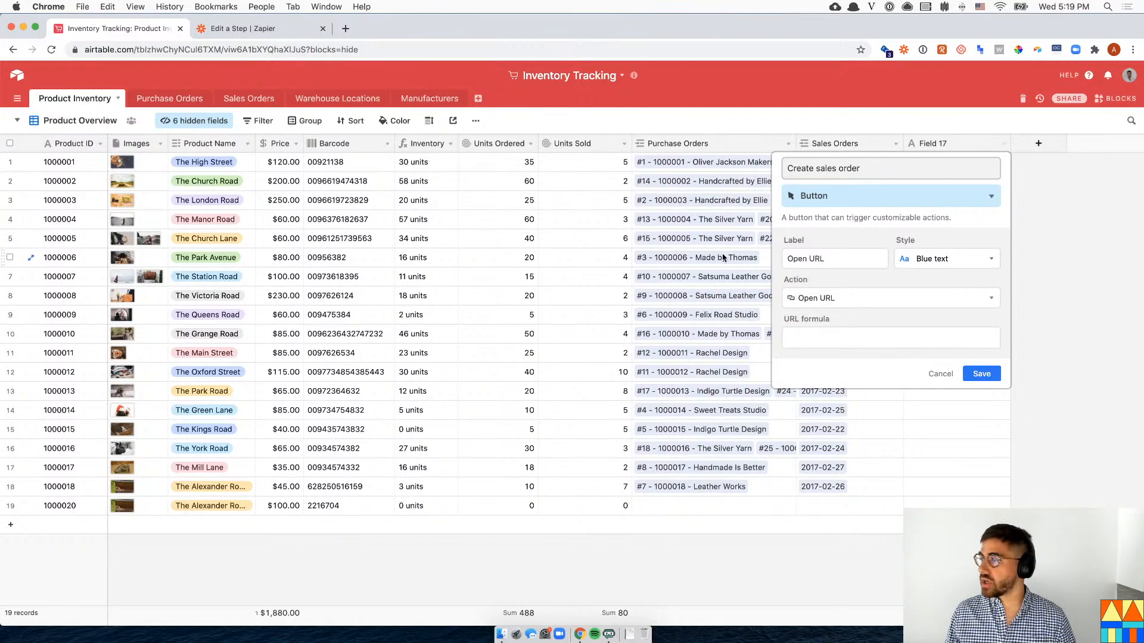
- Label the button "Create sales order", style it Light green, and keep its action as Open URL
left_click(841, 335)
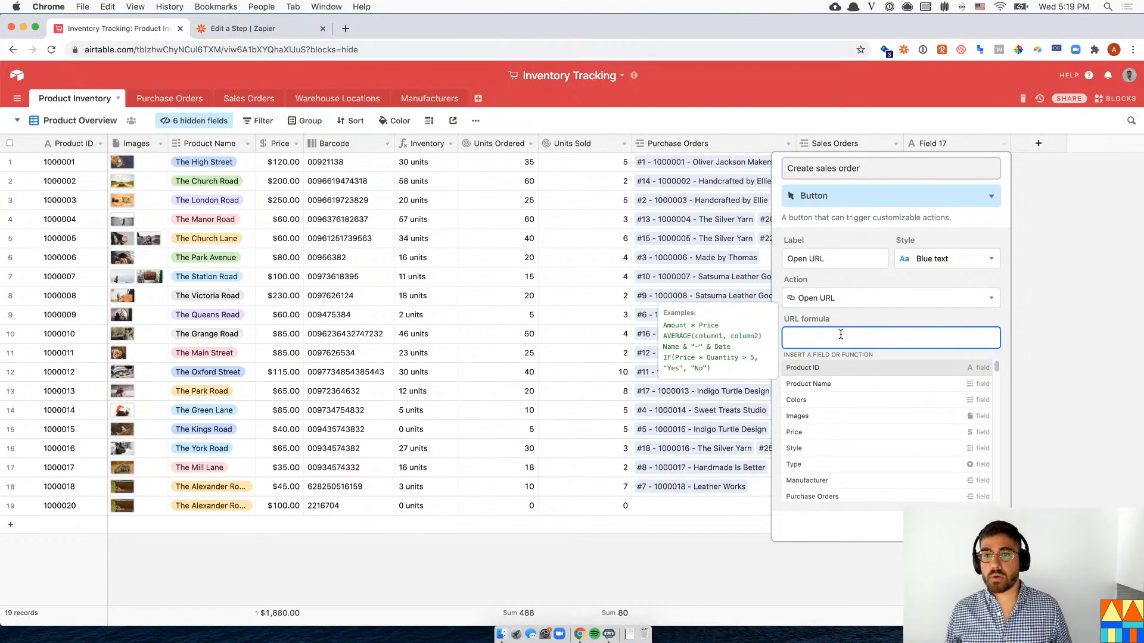
left_click(839, 261)
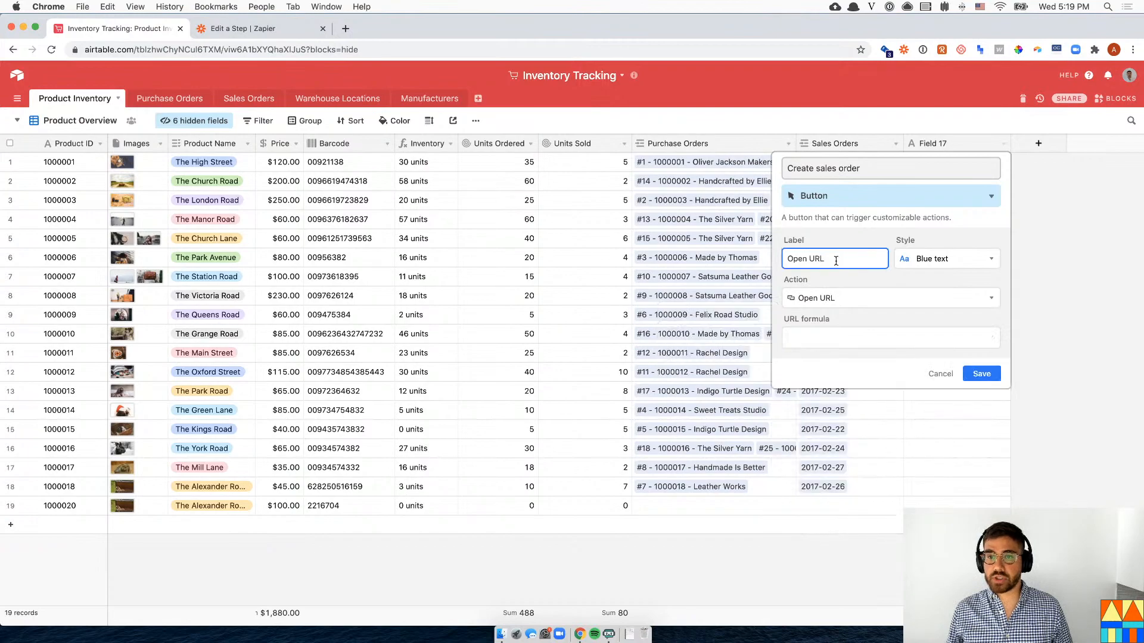
key("super+a")
type("Creat")
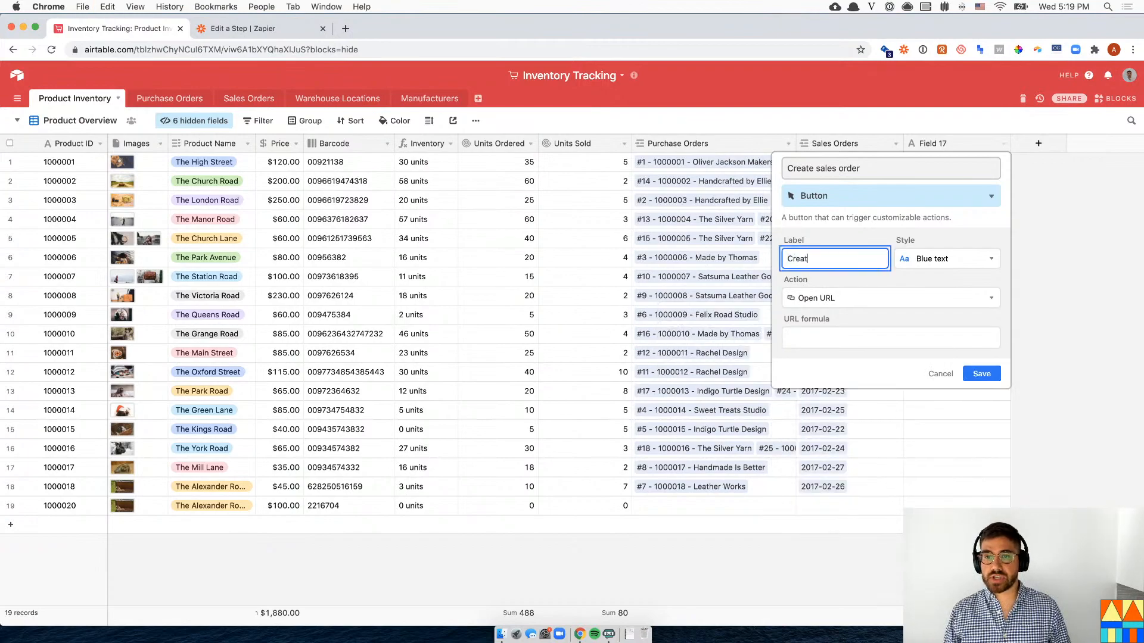
type("e sales order")
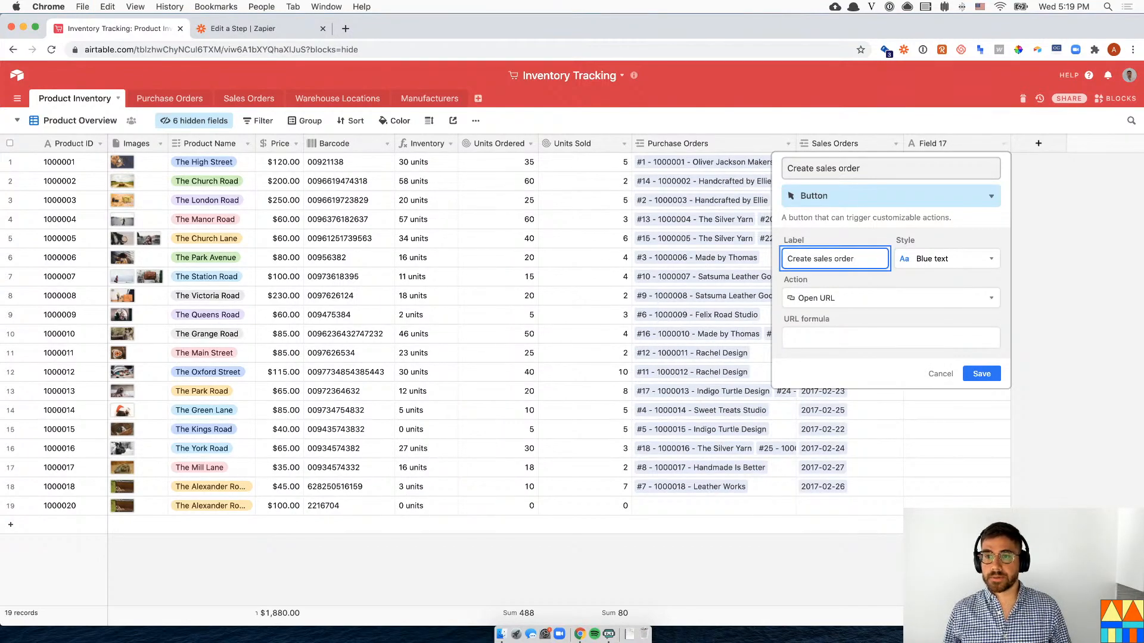
left_click(933, 258)
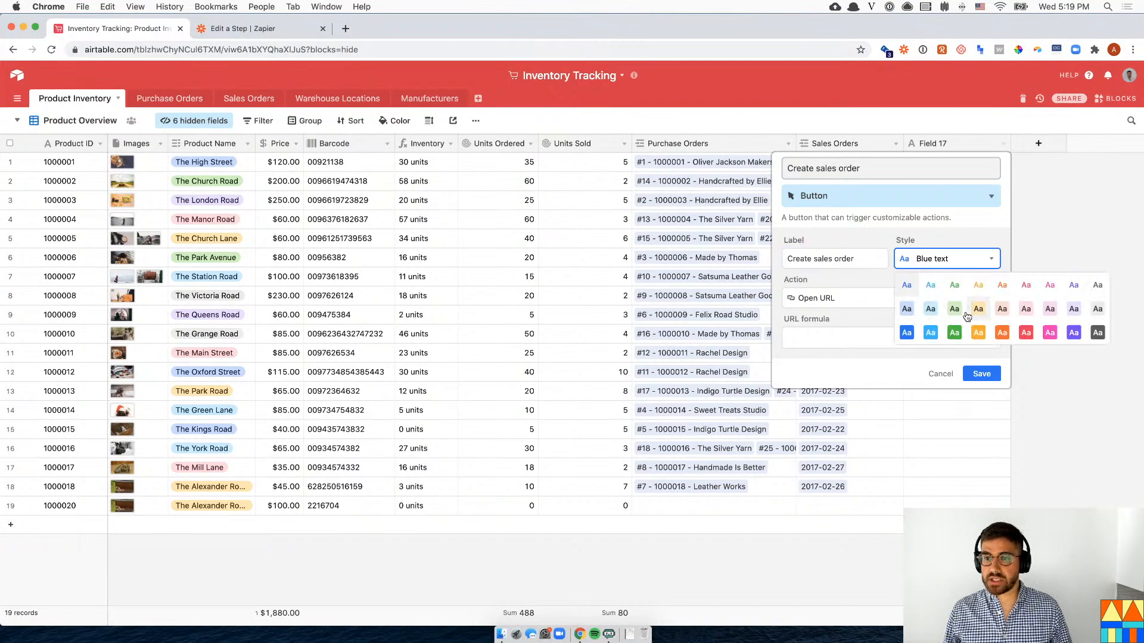
left_click(955, 310)
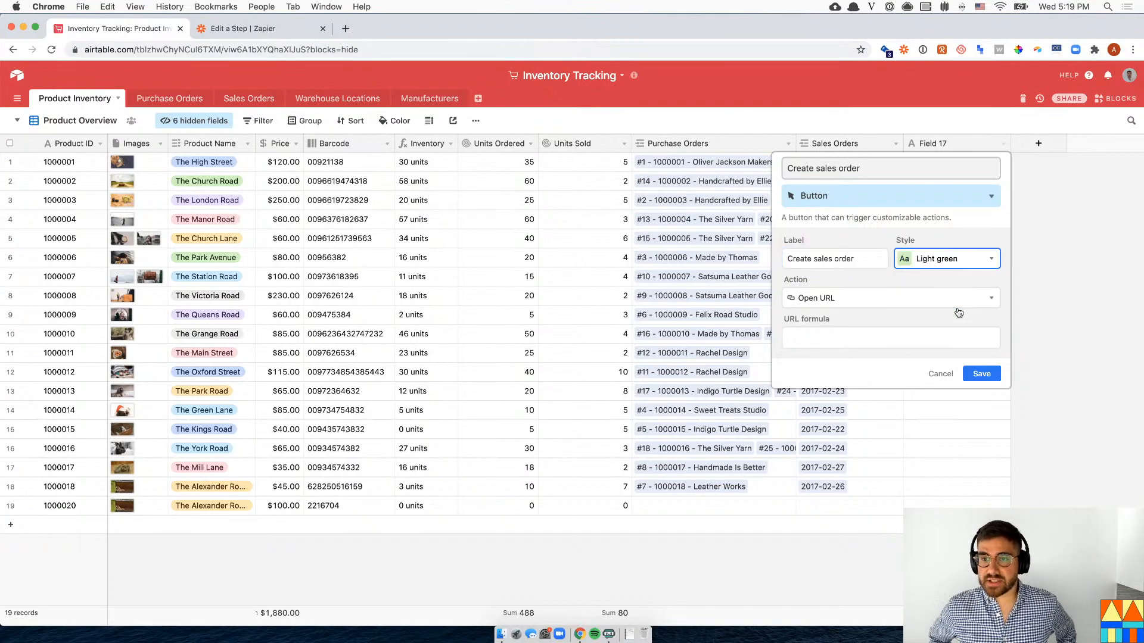
left_click(956, 300)
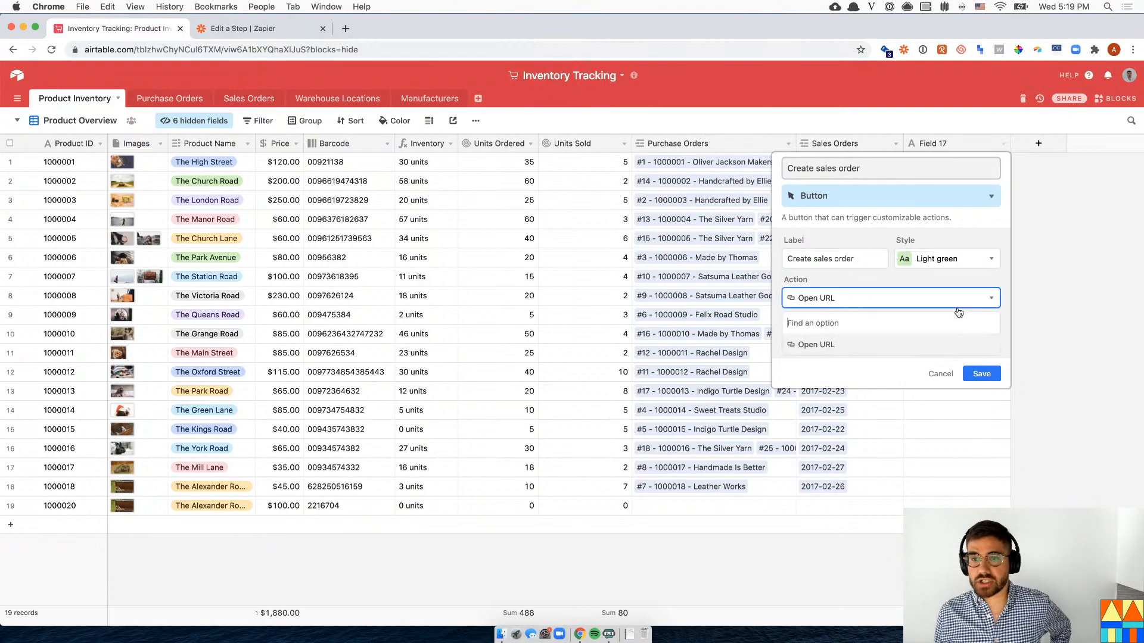
left_click(867, 311)
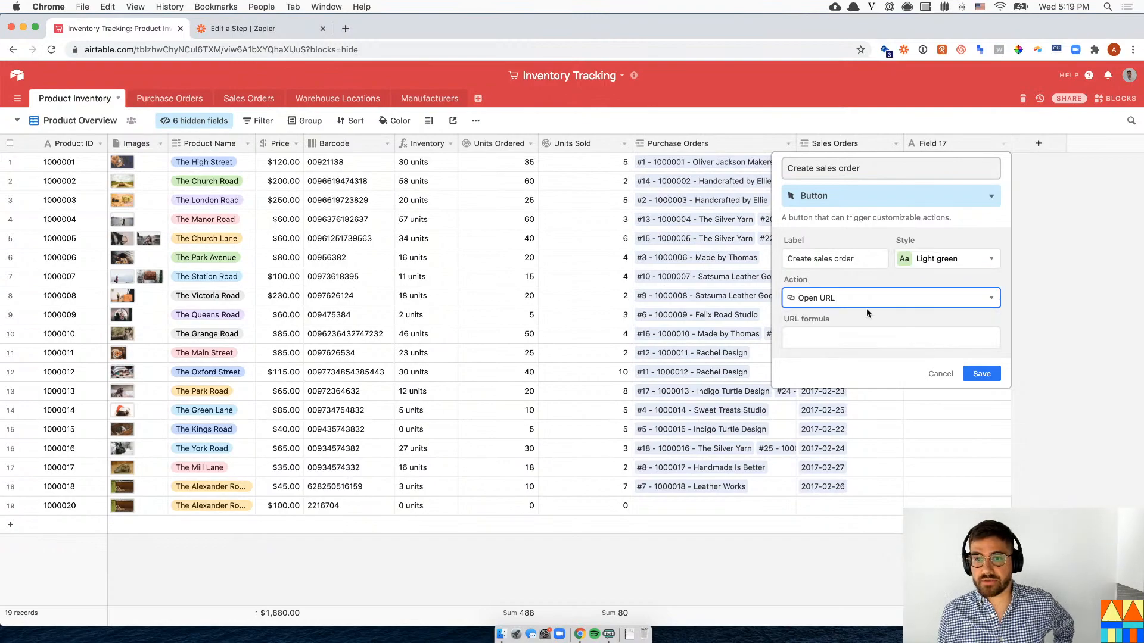
- Enter "create sales order table" in quotes as the button's placeholder URL formula and save the field
left_click(855, 338)
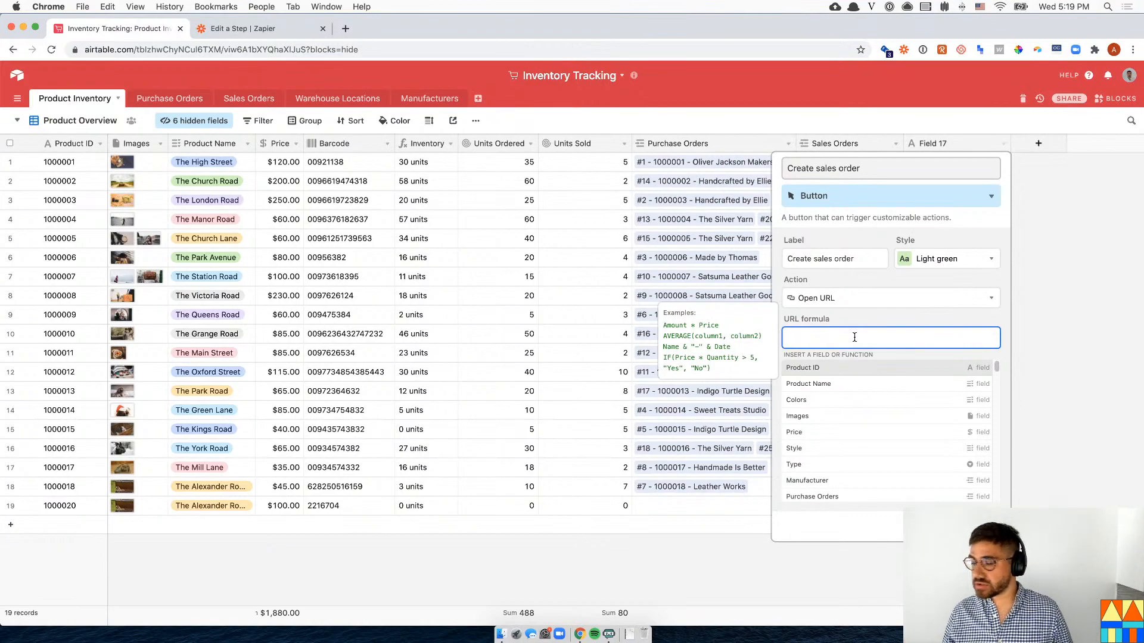
type("\"create sales ")
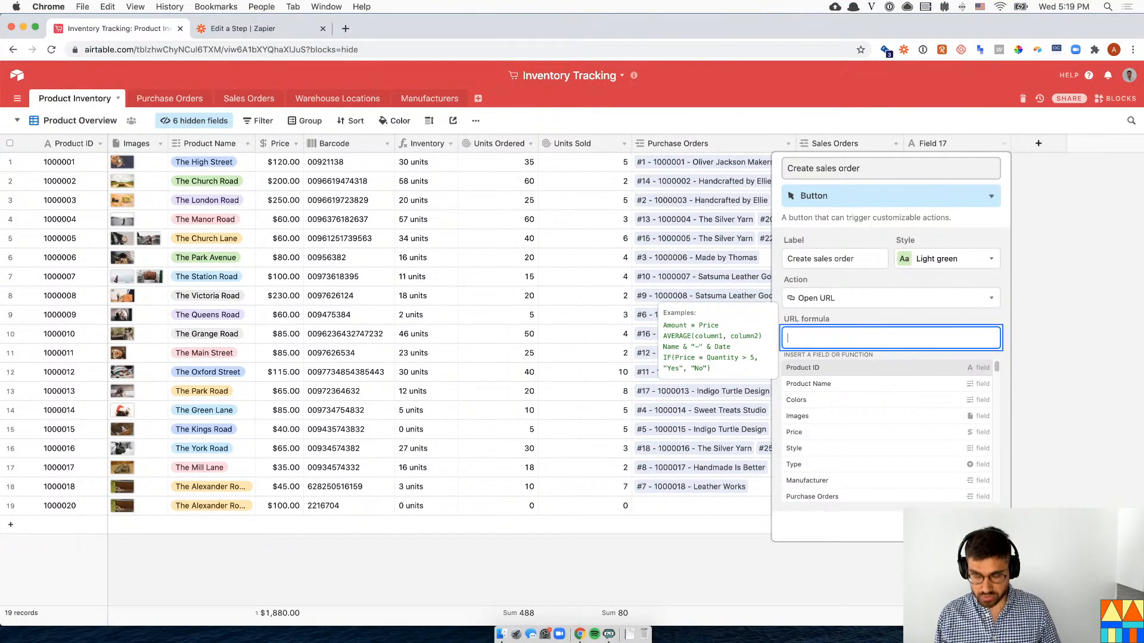
type("order table\"")
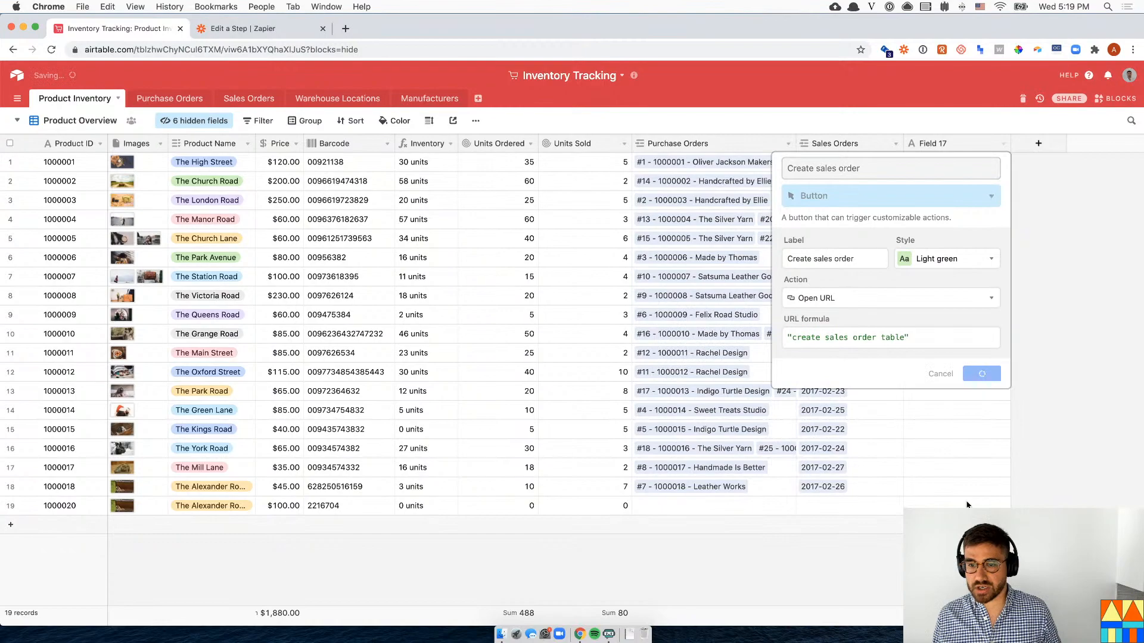
left_click(983, 373)
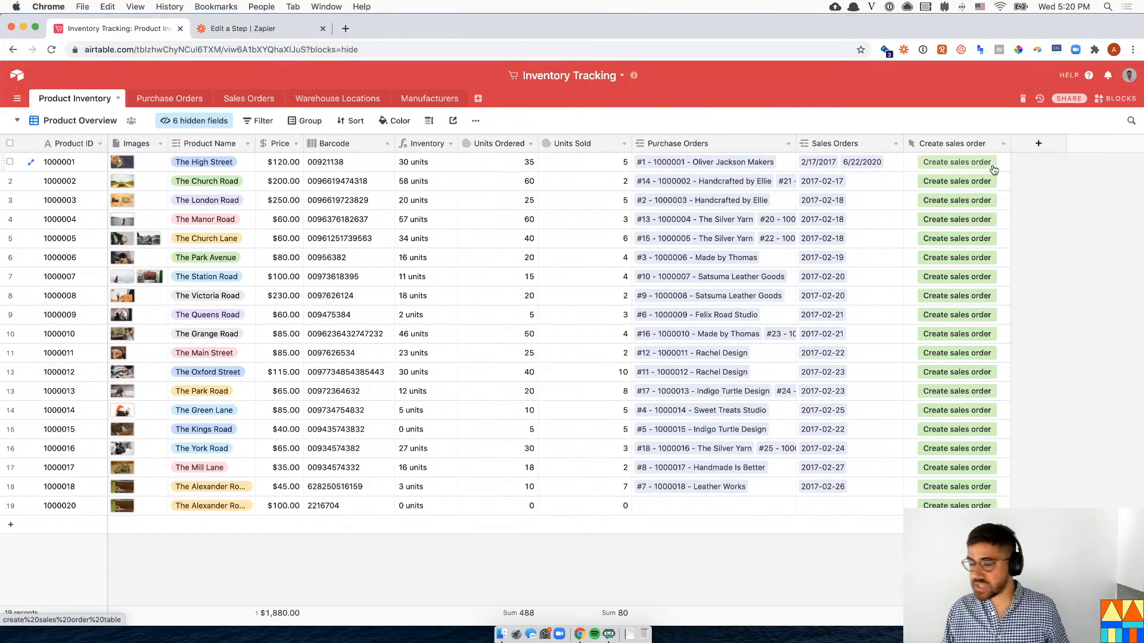
- Review product 1000018's barcode and Product ID and the Sales Orders table, and return to Product Inventory
left_click(353, 484)
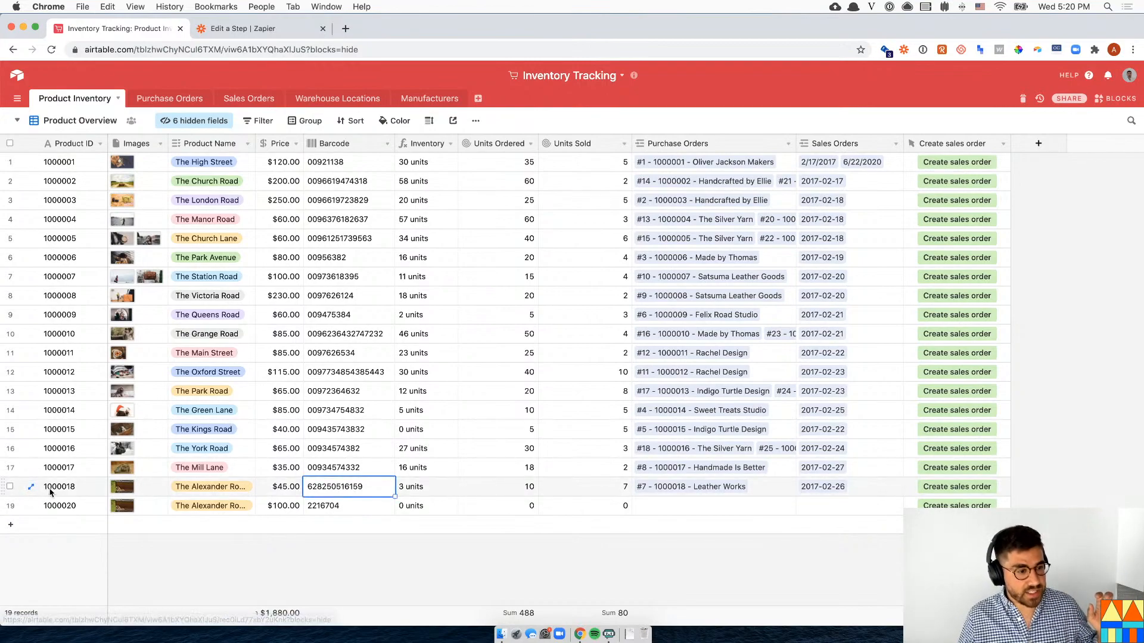
left_click(52, 490)
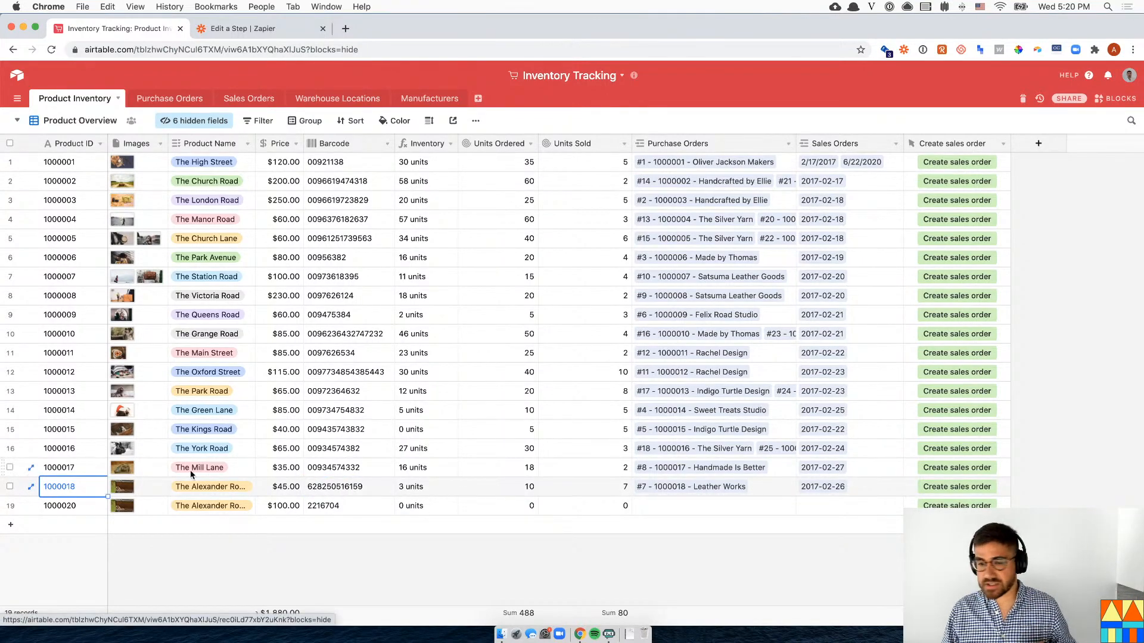
left_click(366, 492)
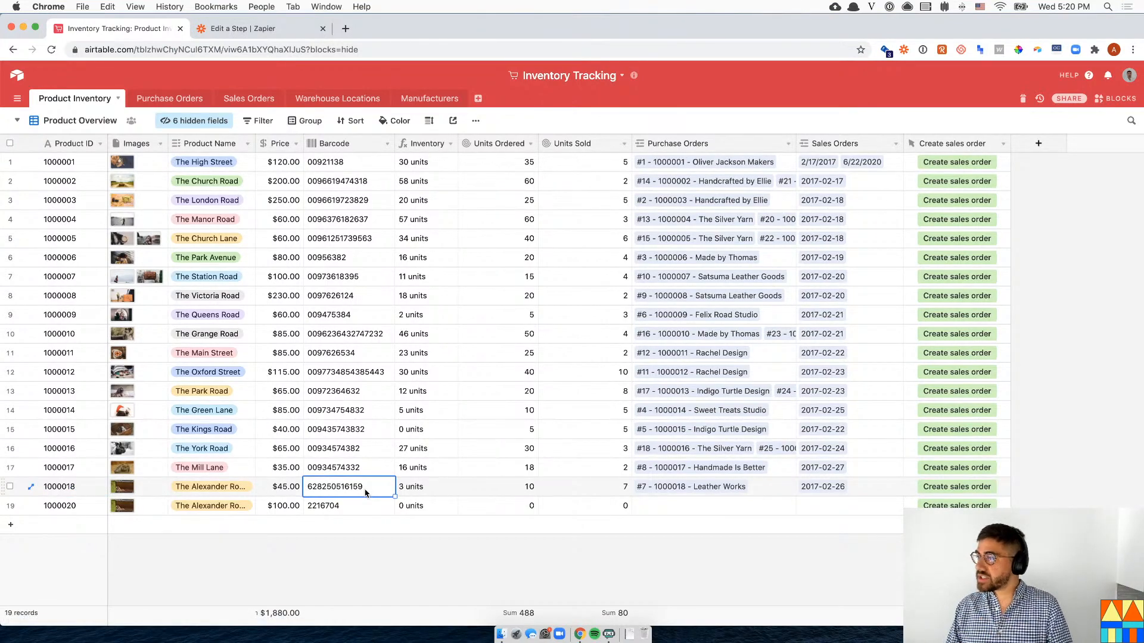
left_click(260, 101)
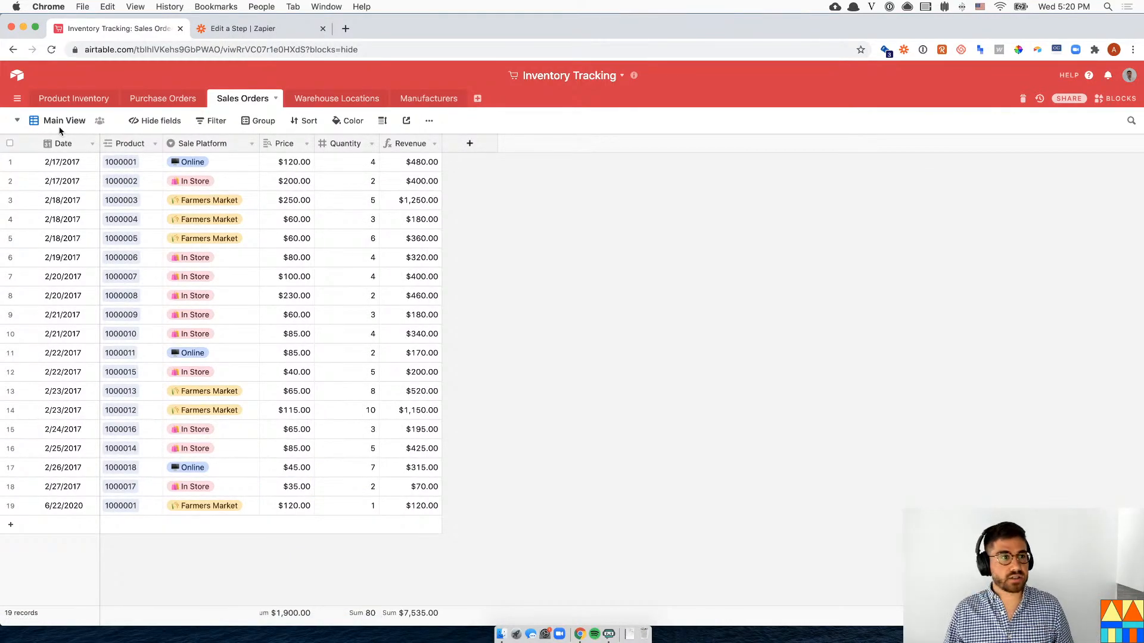
left_click(69, 103)
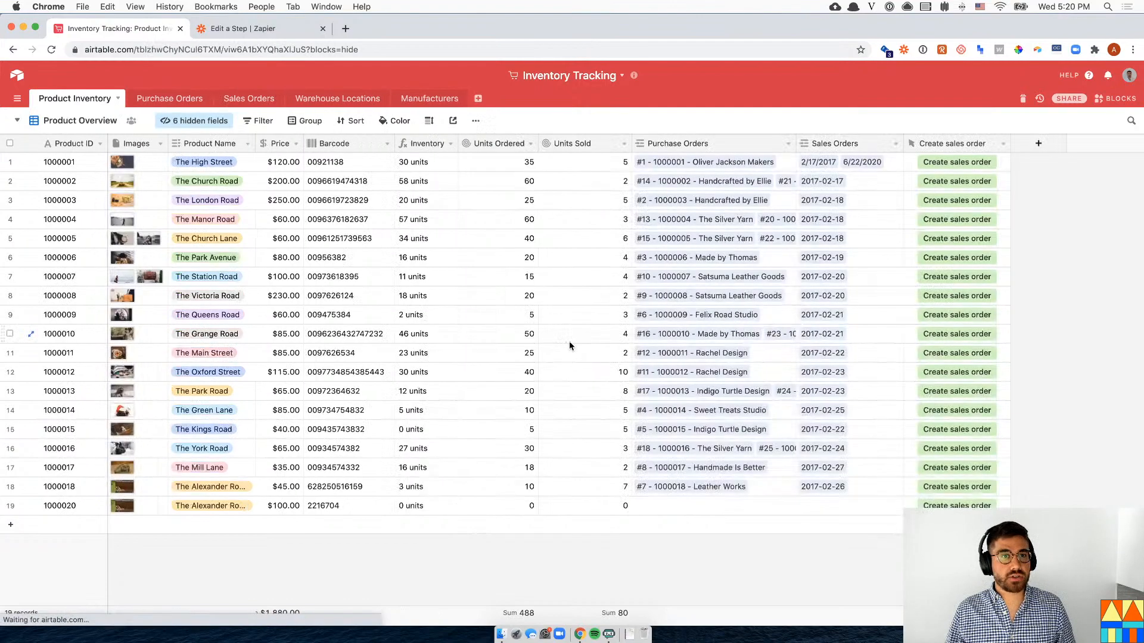
- Switch to Zapier, create a new zap in the Livestream 12 folder, and name it "Create sales order"
left_click(284, 31)
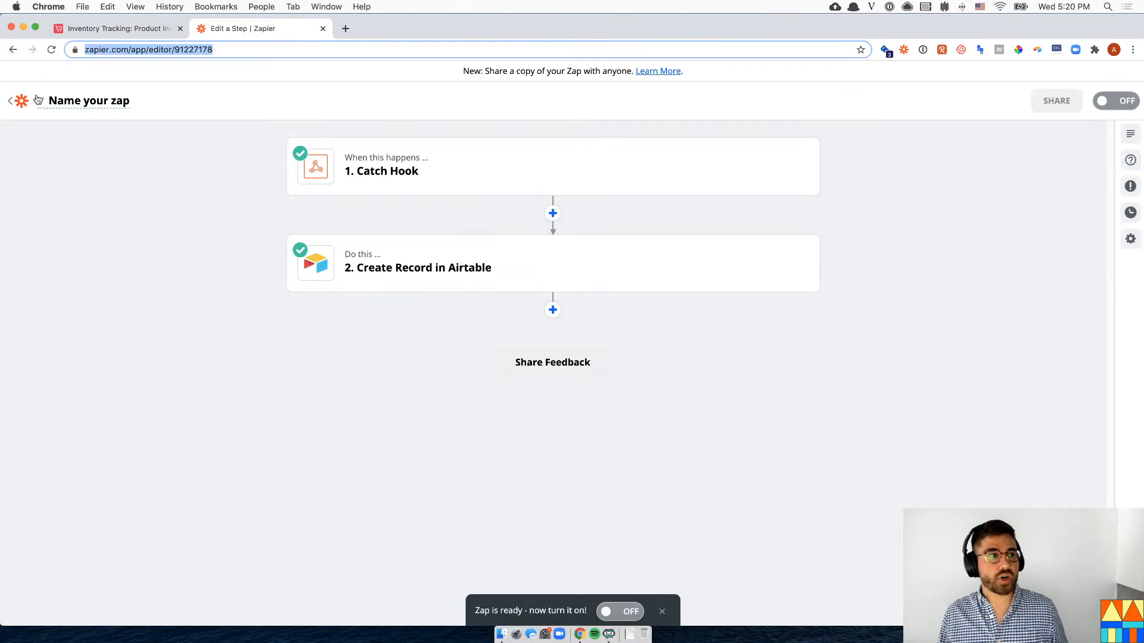
left_click(13, 100)
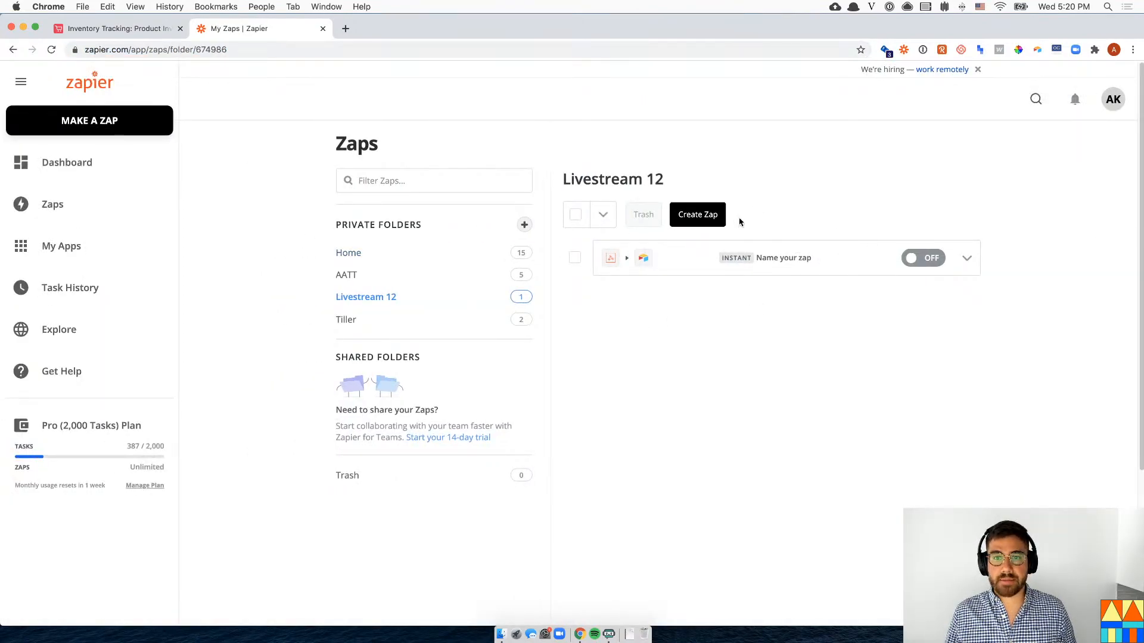
left_click(702, 216)
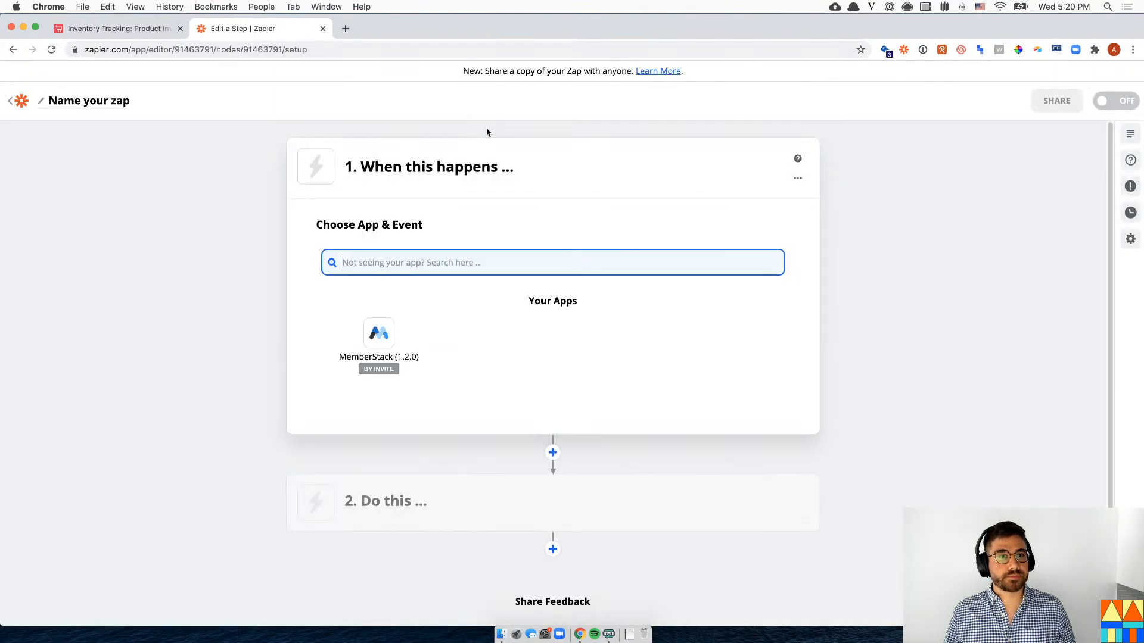
left_click(111, 102)
type("Create sales order")
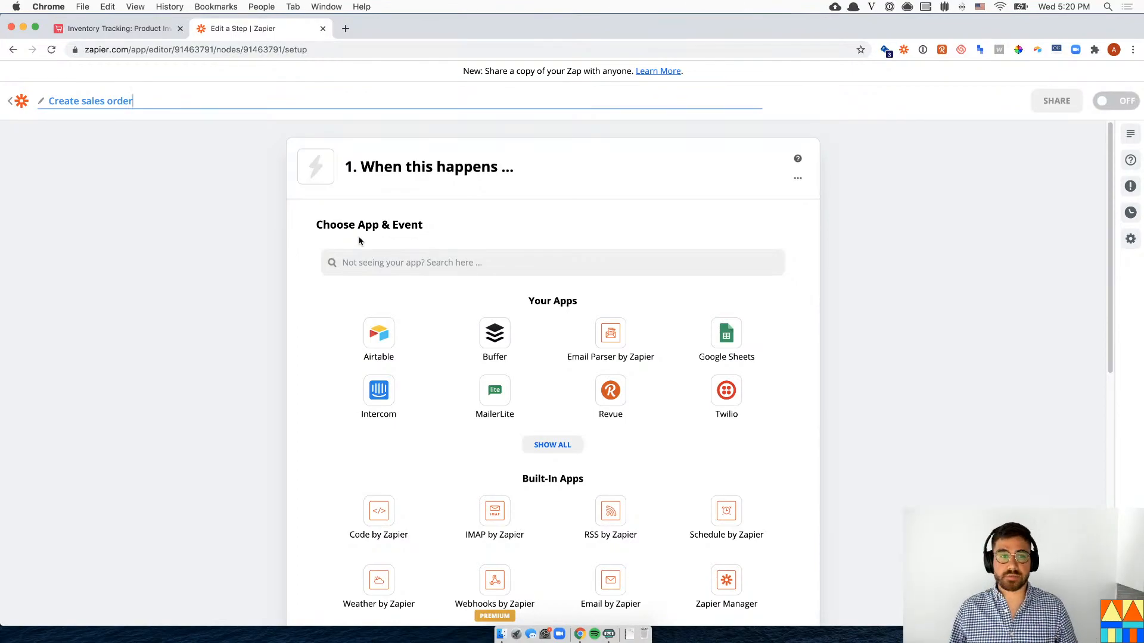
- Set the zap's trigger to Webhooks by Zapier with the Catch Hook event and continue to the request settings
left_click(381, 261)
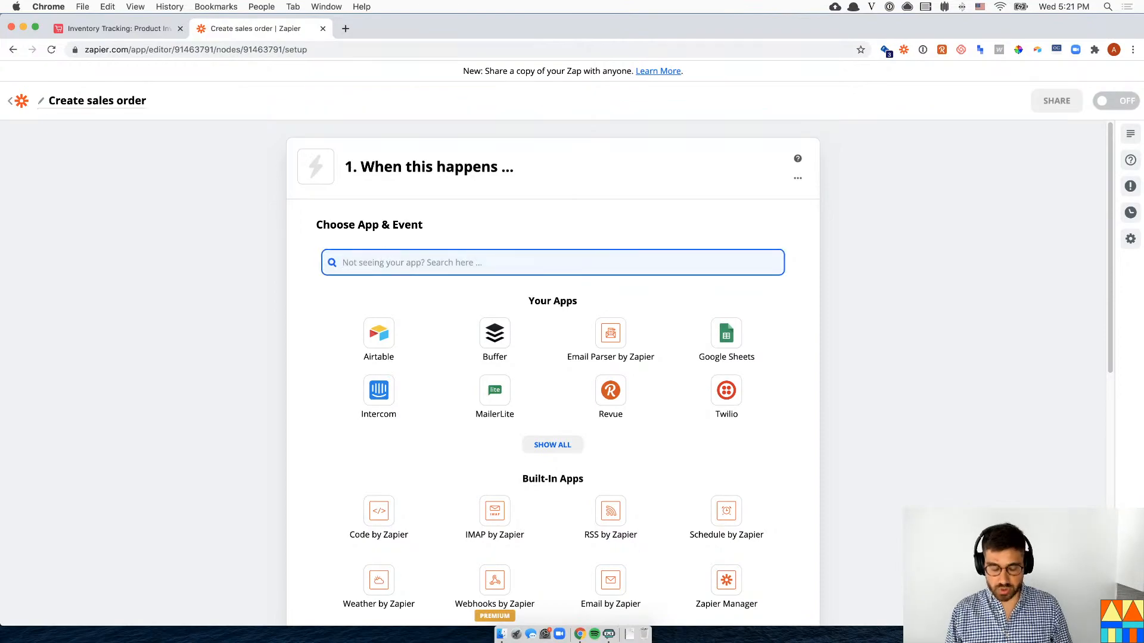
type("webjppl")
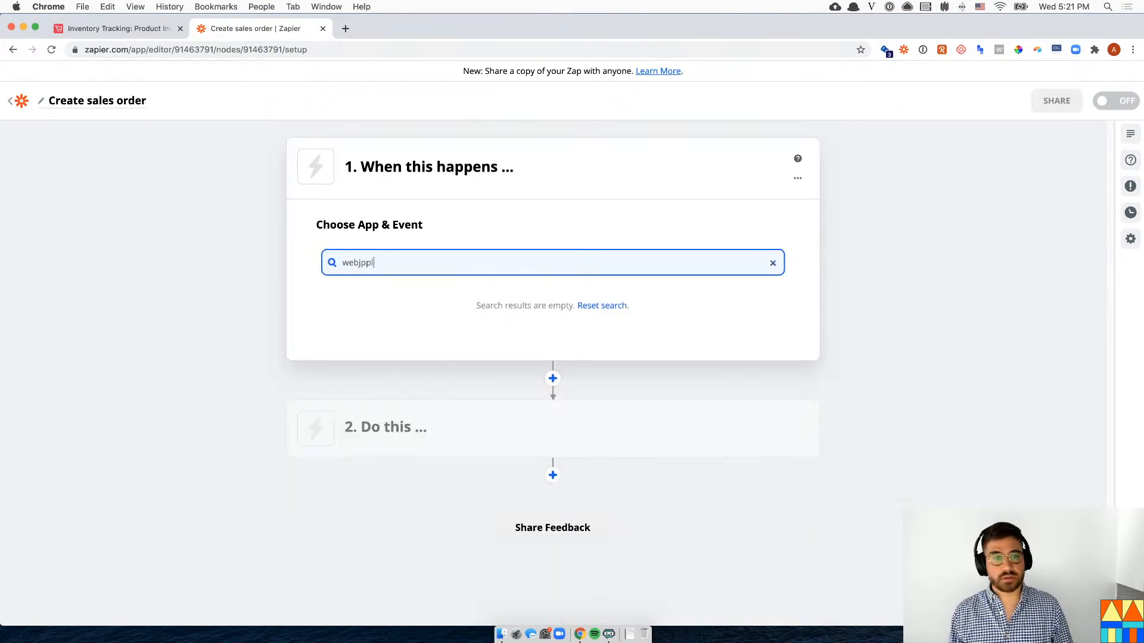
key("BackSpace")
key("BackSpace")
key("BackSpace")
key("BackSpace")
type("hook")
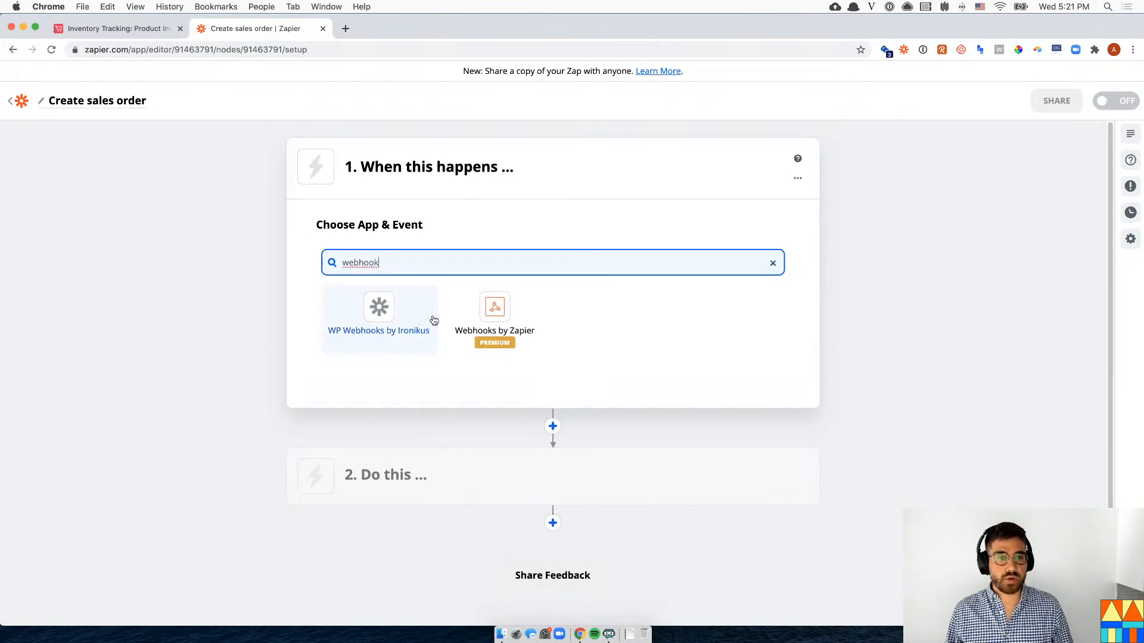
left_click(487, 330)
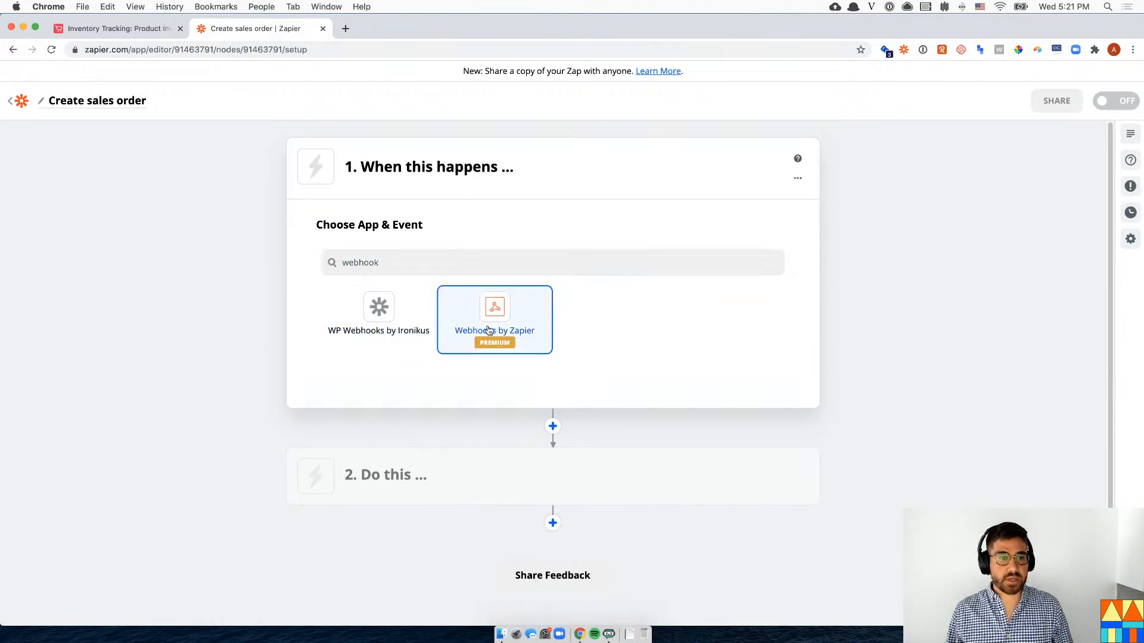
left_click(483, 335)
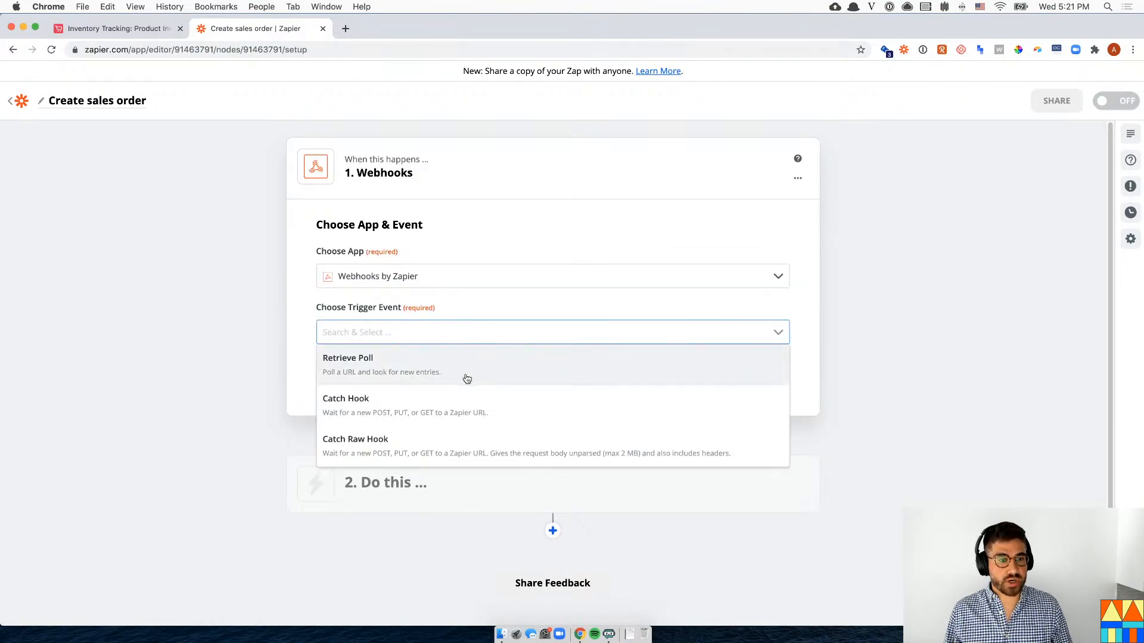
left_click(456, 410)
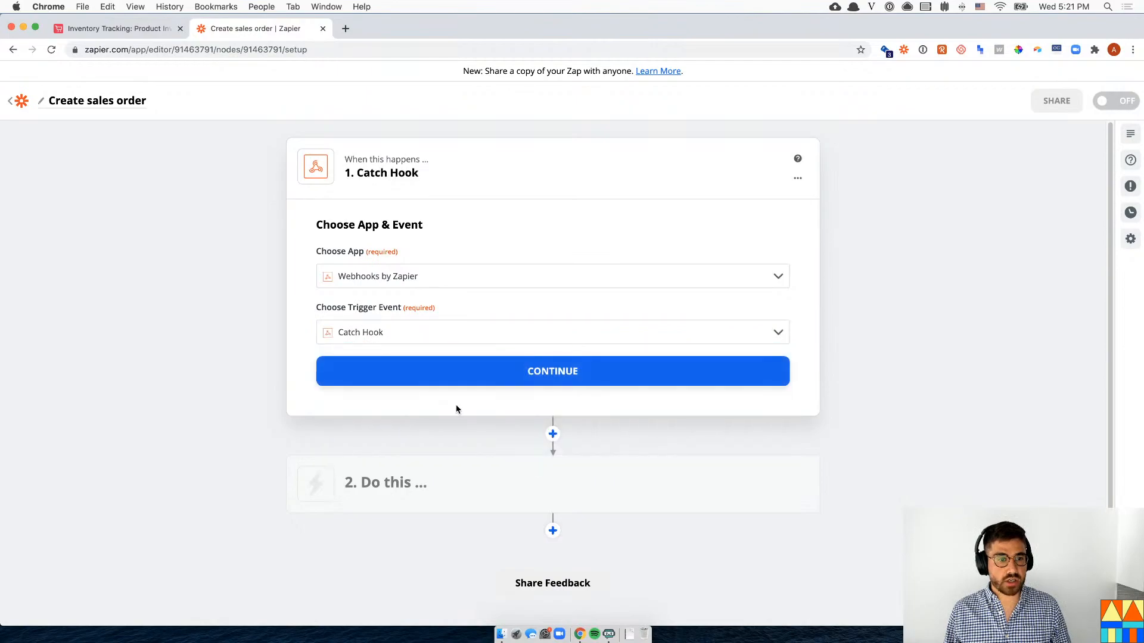
left_click(490, 383)
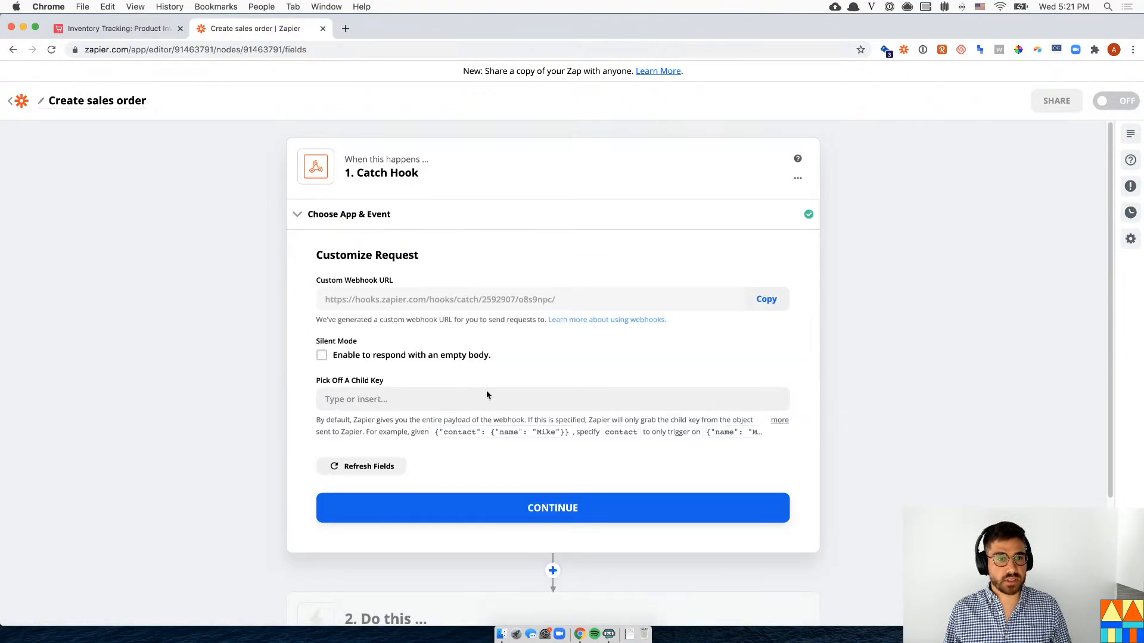
- Copy the zap's custom webhook URL and set it in quotes as the URL formula of Airtable's Create sales order button field
left_click(767, 304)
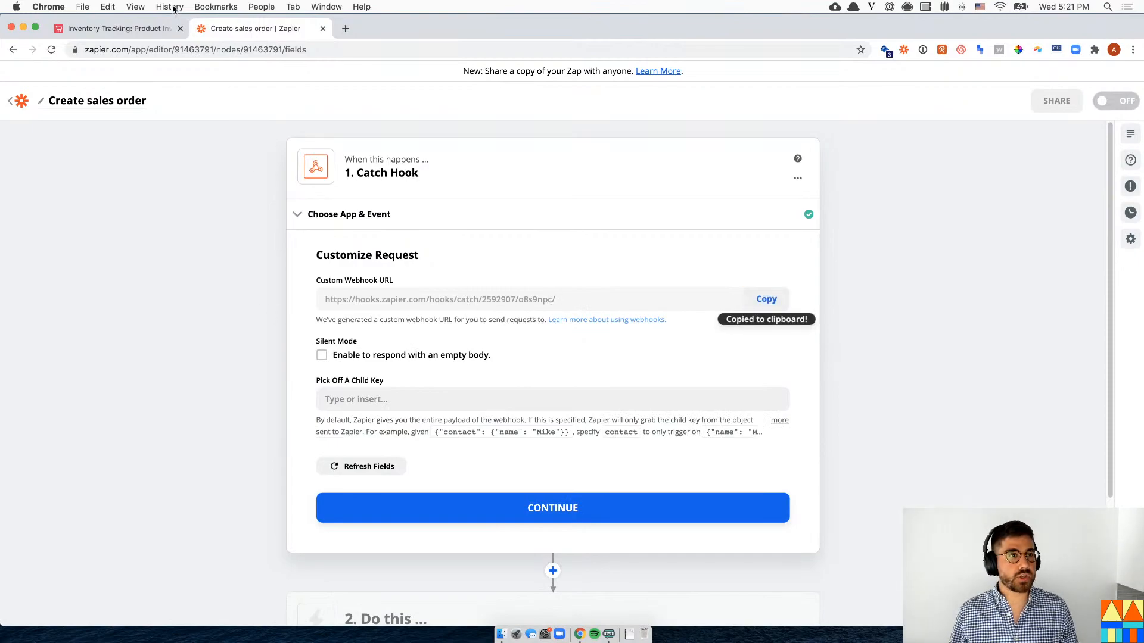
left_click(154, 29)
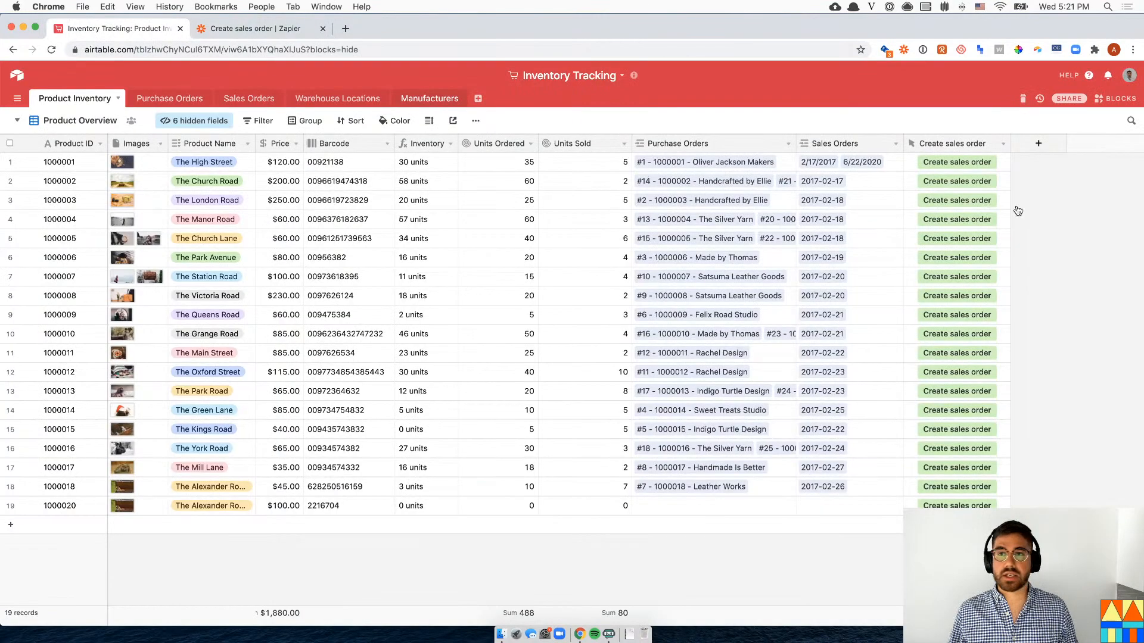
left_click(1005, 145)
left_click(996, 166)
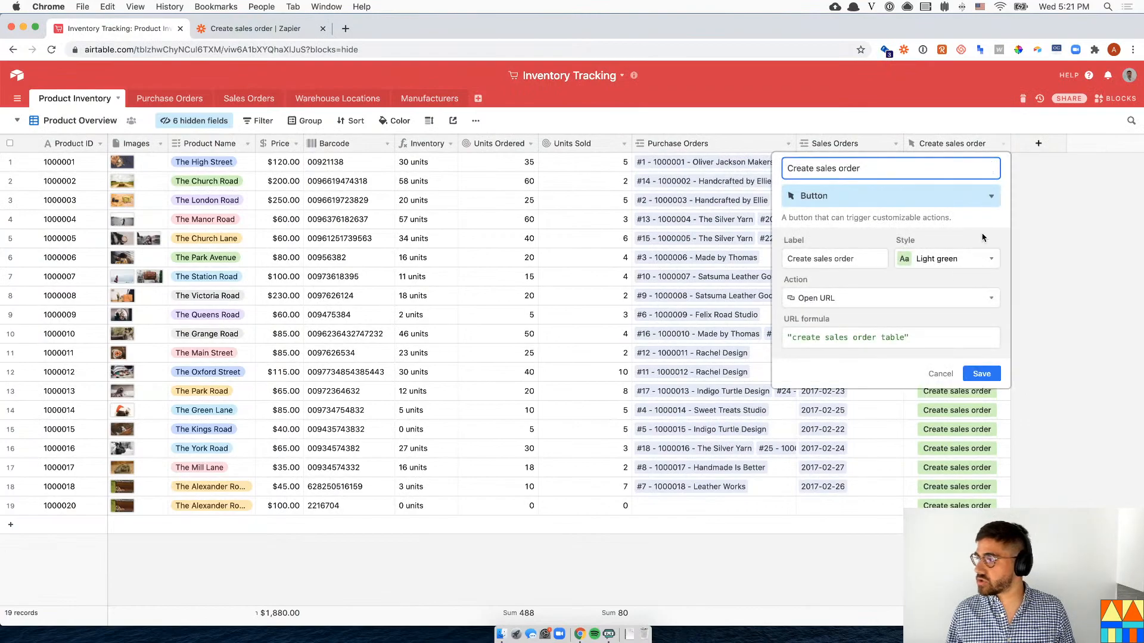
left_click(888, 345)
key("super+a")
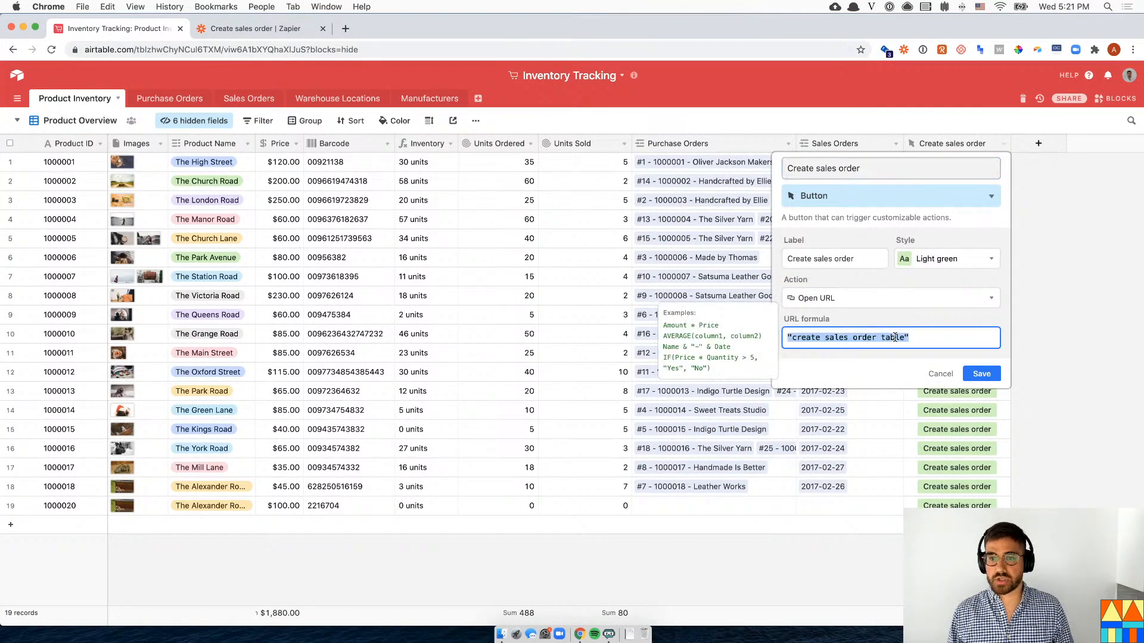
key("super+v")
key("super+Left")
type("\"")
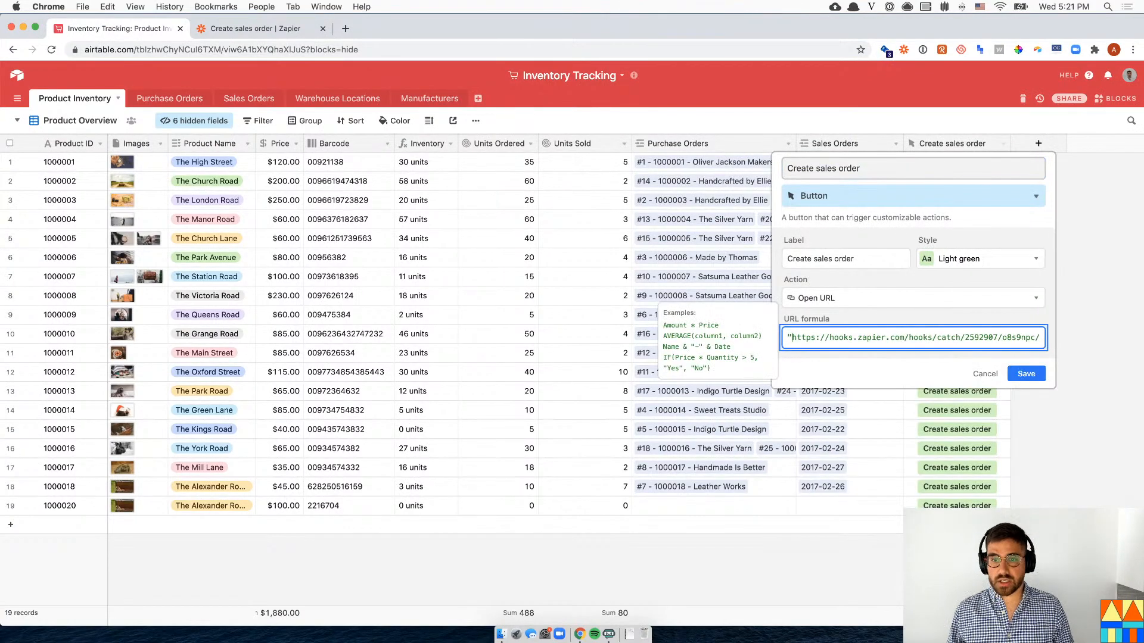
type("\"")
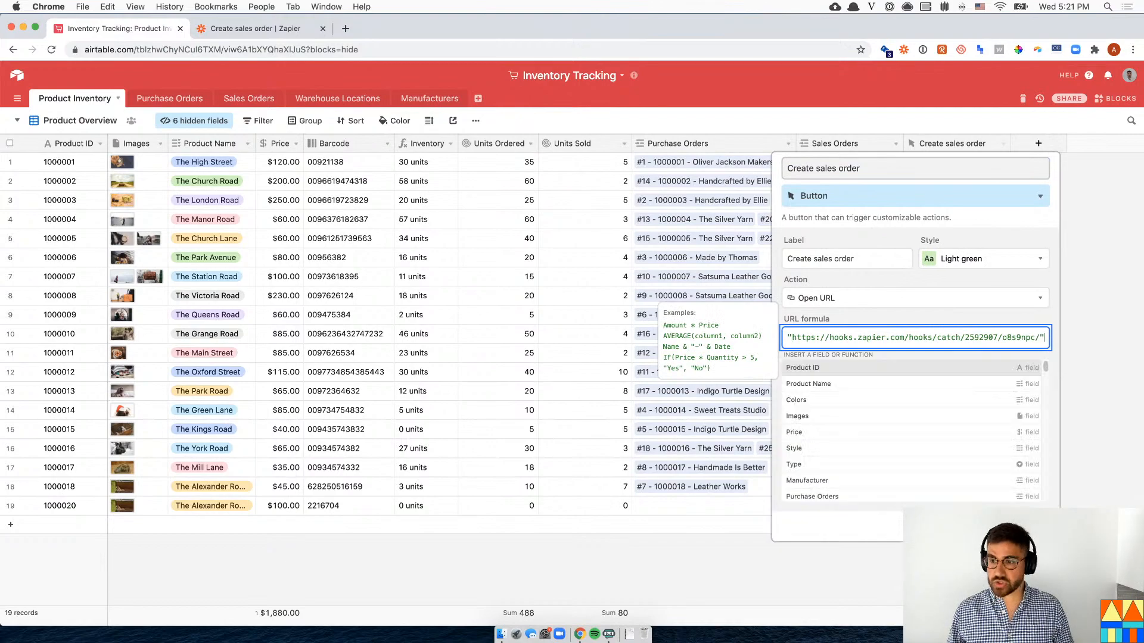
- Append "?data=test" to the webhook URL inside the quotes and save the button field
key("Left")
type("?")
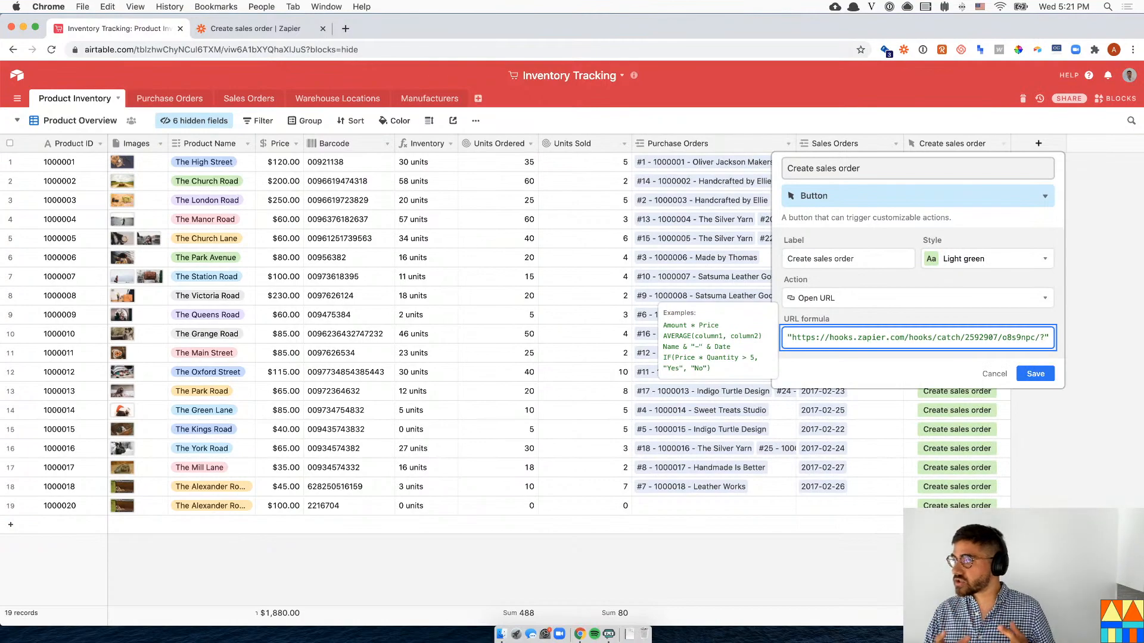
type("data")
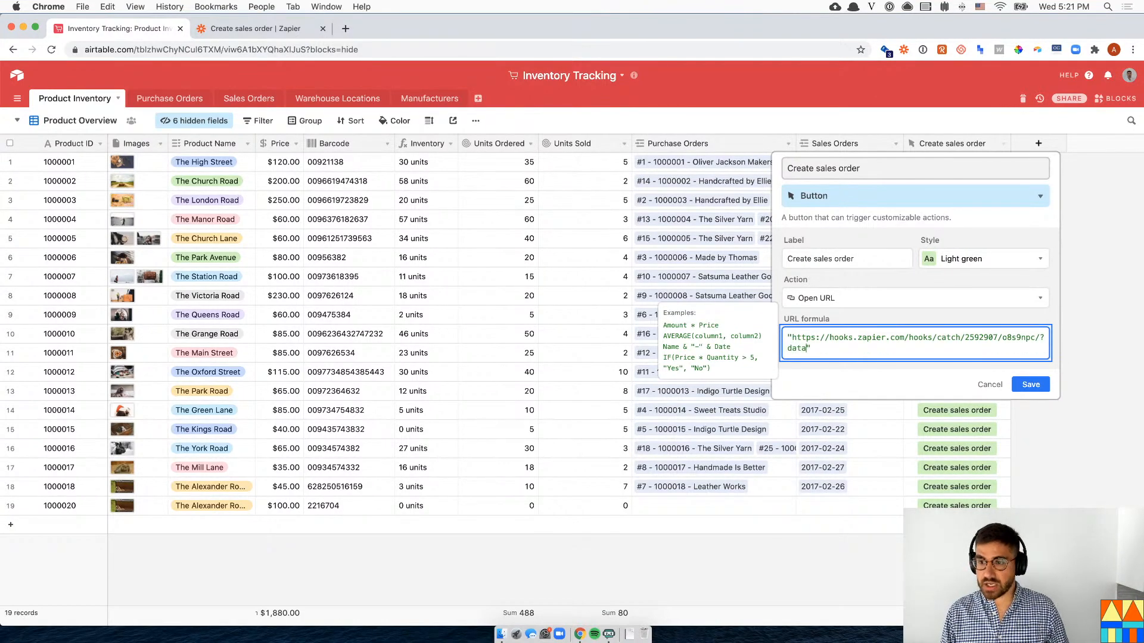
type("=test")
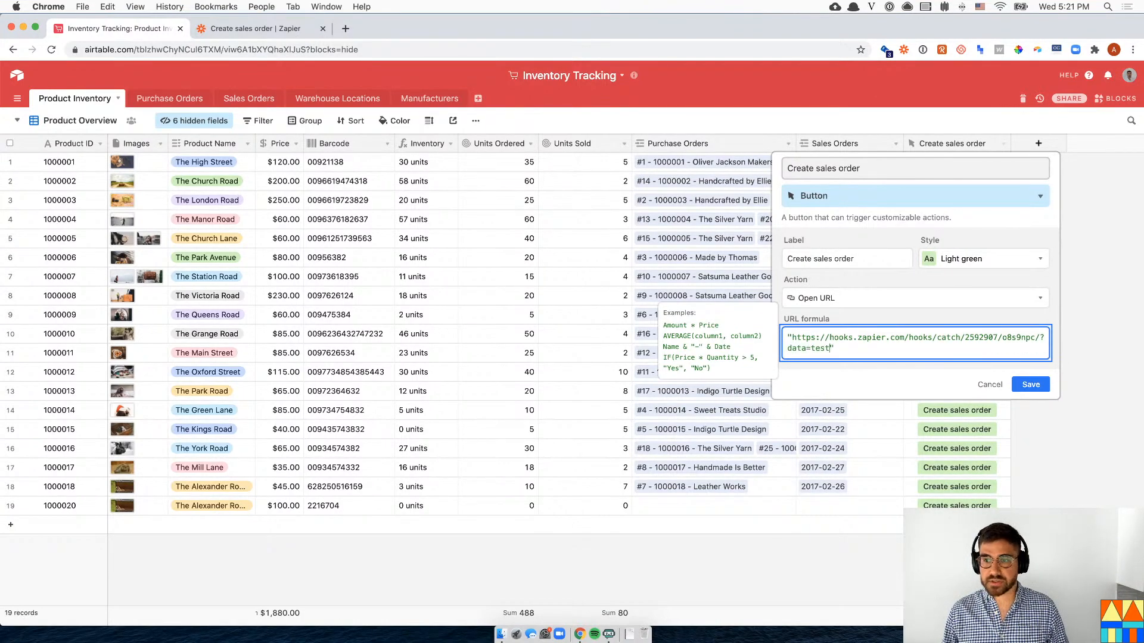
left_click(1042, 384)
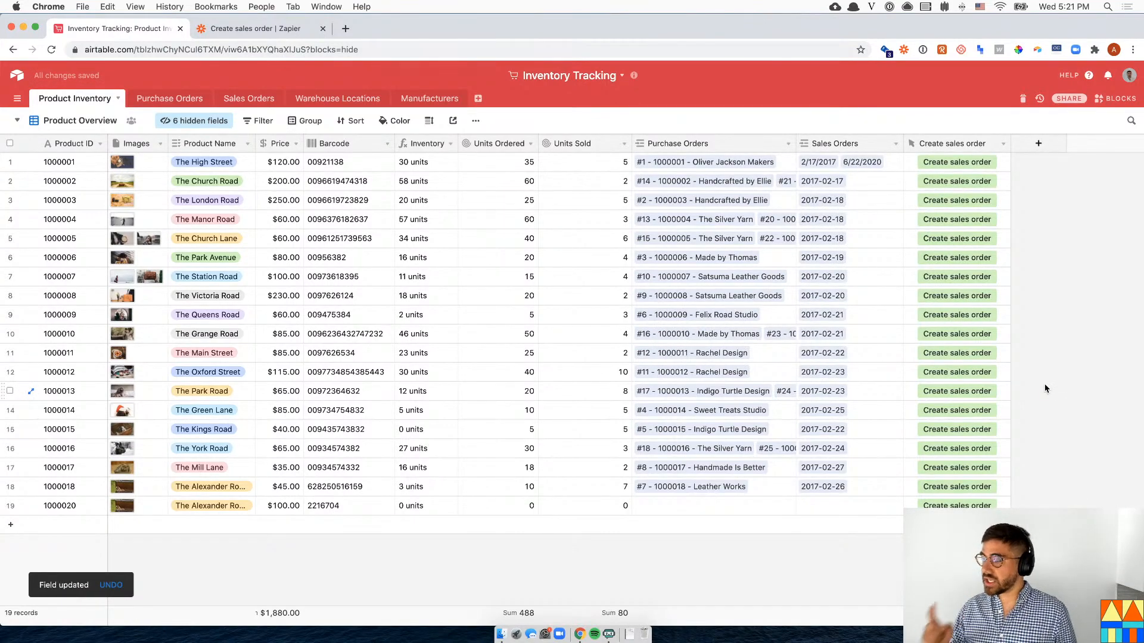
- Fire the Create sales order button for product 1000018, then continue to the webhook test in Zapier and test the trigger
left_click(966, 490)
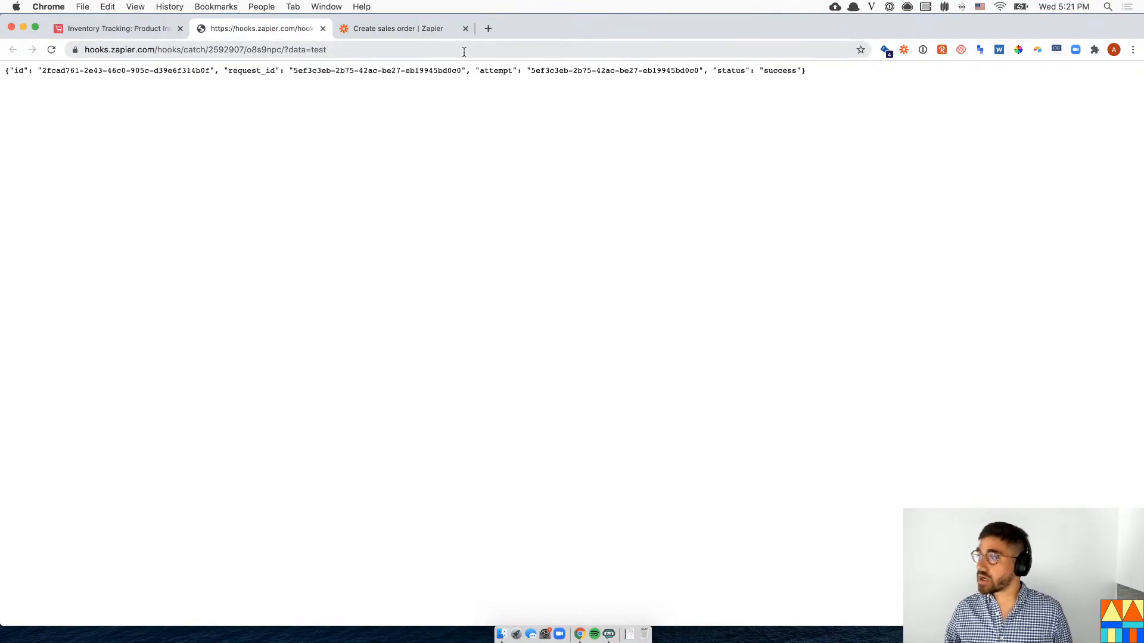
left_click(414, 28)
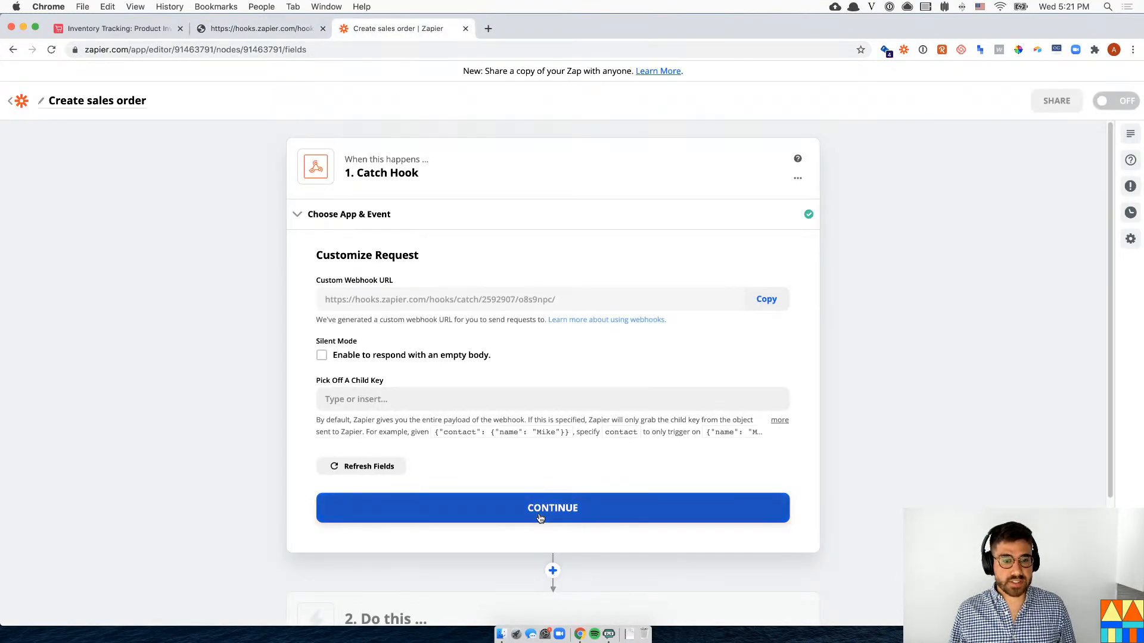
left_click(528, 509)
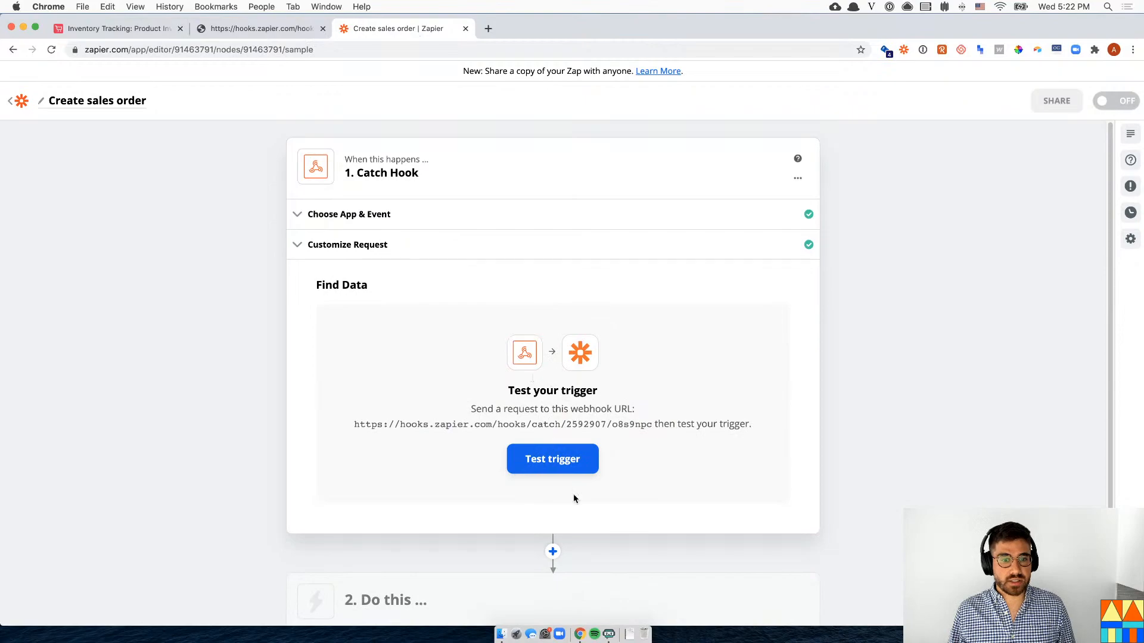
left_click(572, 471)
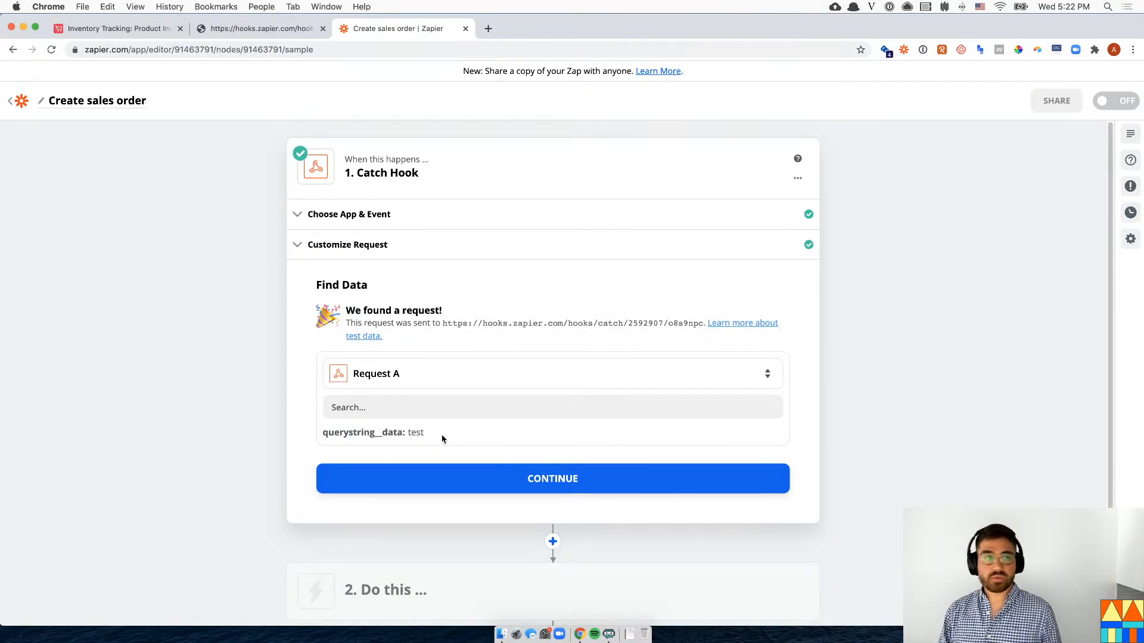
- Fire the button for product 1000011 in Airtable and try to load more requests in the Zapier trigger's sample list
left_click(85, 31)
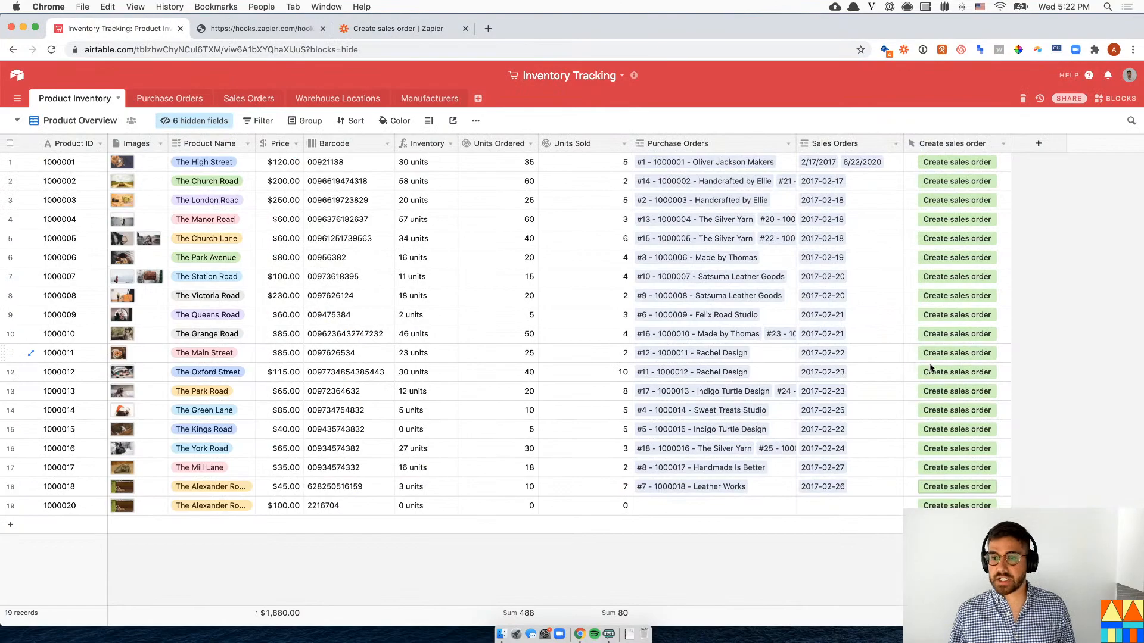
left_click(948, 353)
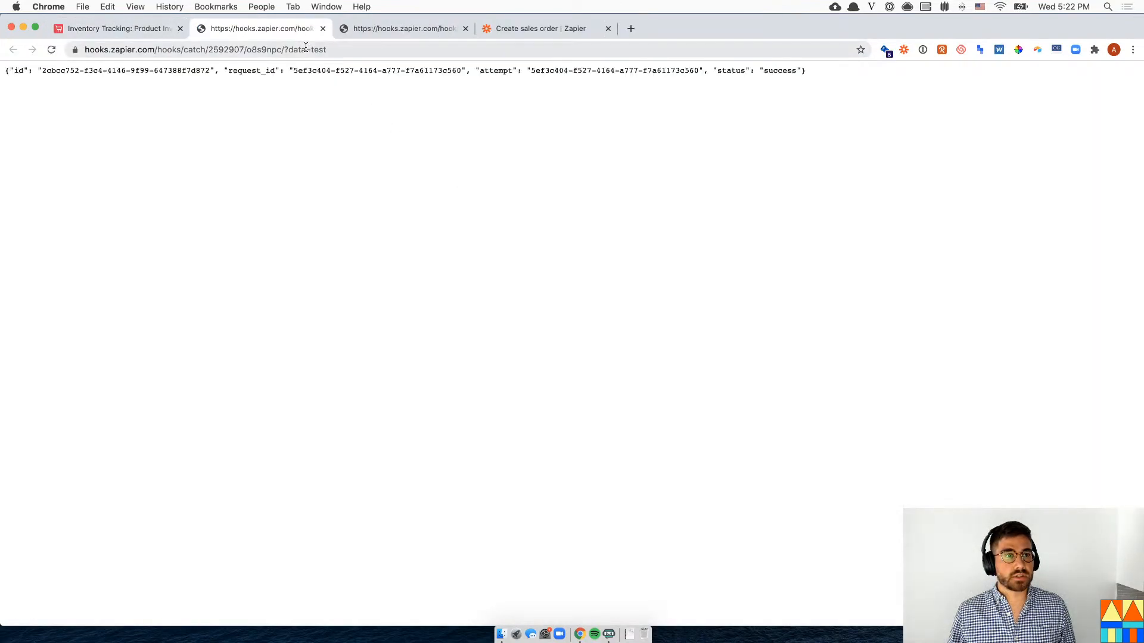
left_click(548, 30)
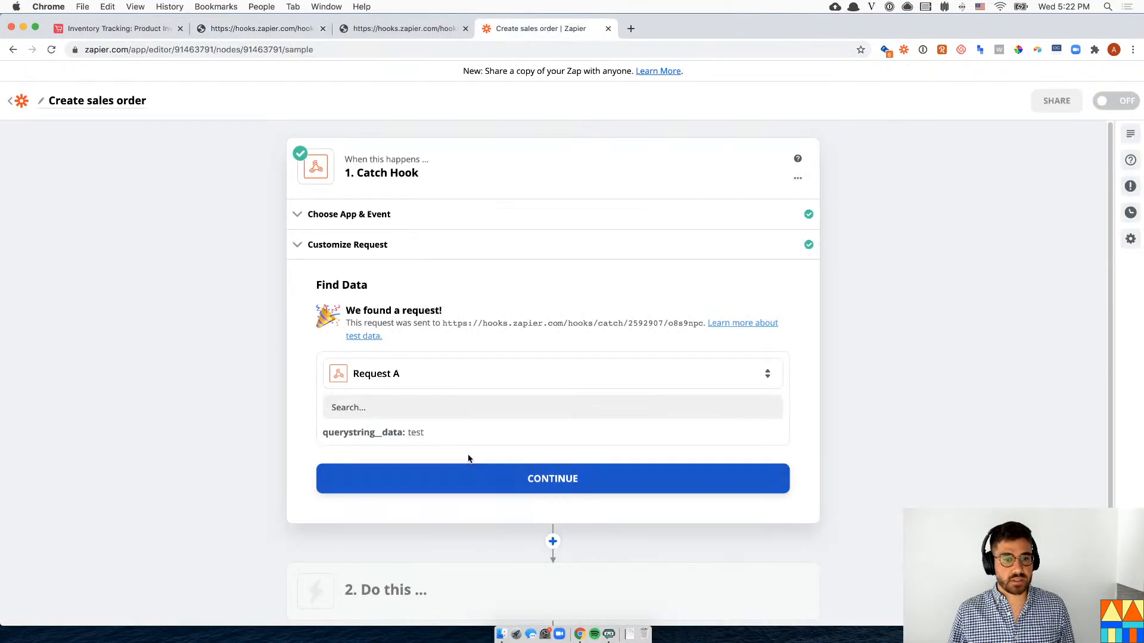
left_click(424, 374)
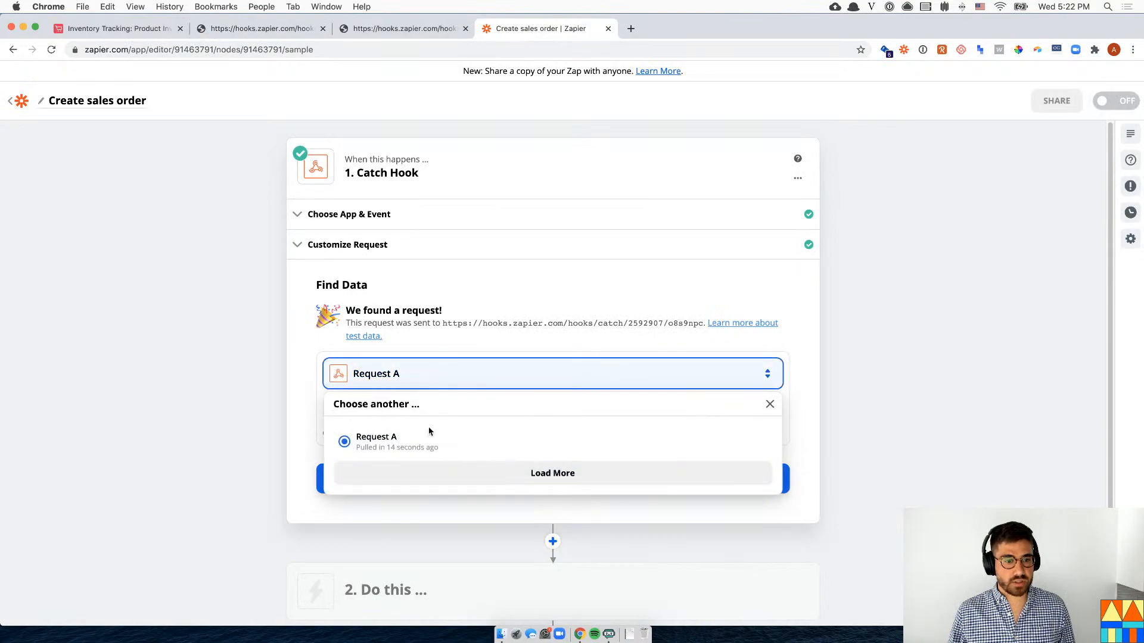
left_click(431, 471)
left_click(476, 502)
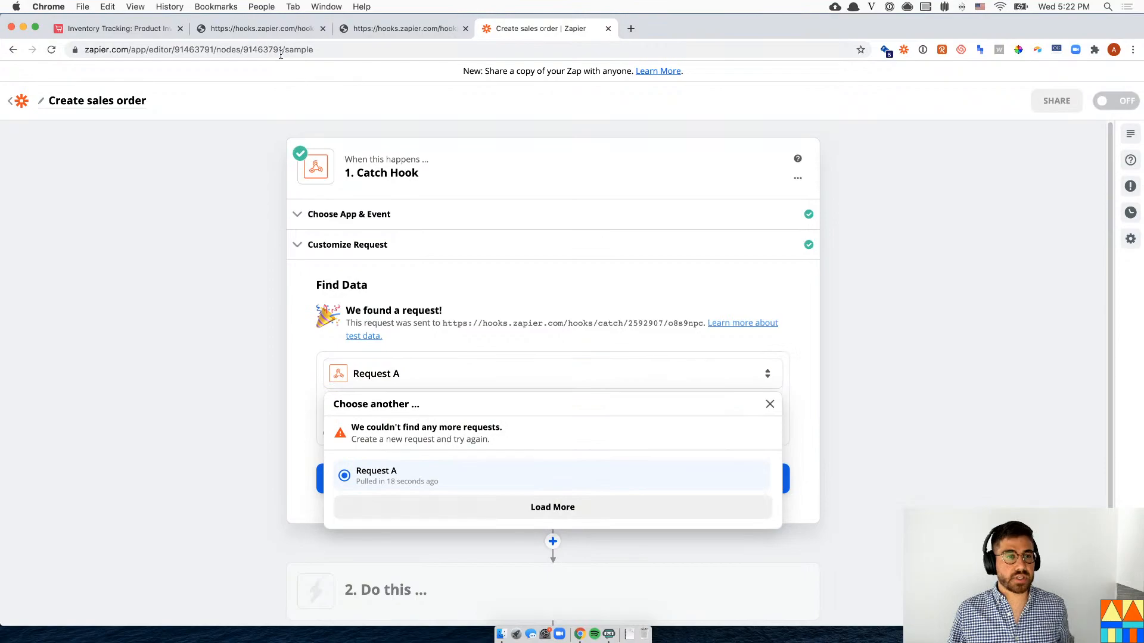
- Check the sent webhook URL, change the data value in Airtable's button formula to "test2", and save the field
left_click(235, 31)
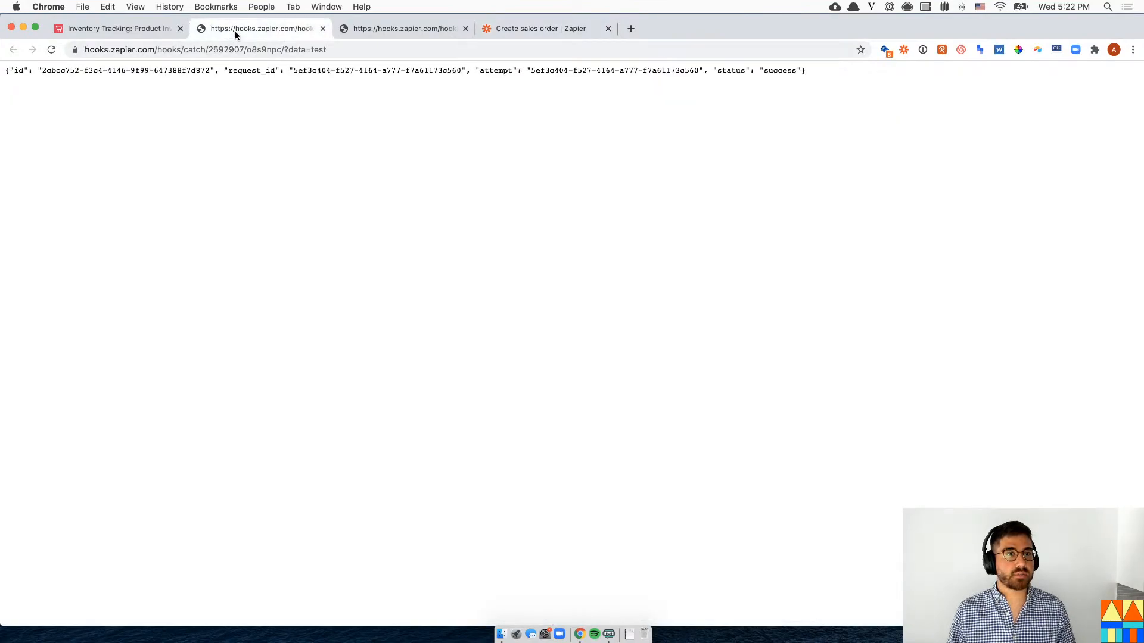
left_click(326, 50)
left_click(415, 44)
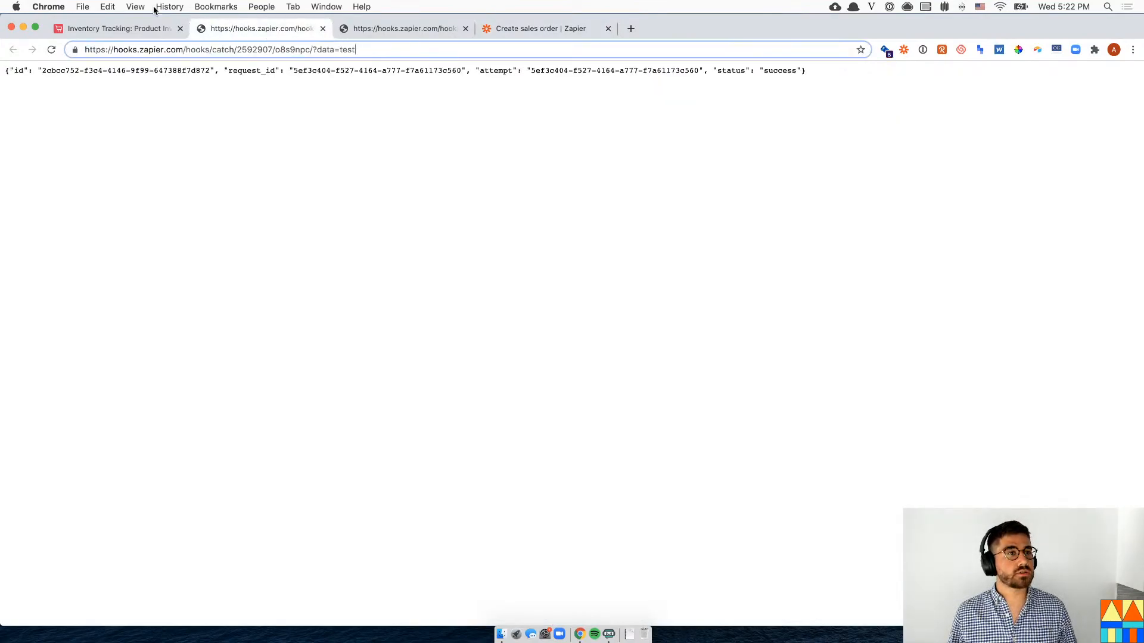
left_click(145, 27)
left_click(1004, 143)
left_click(965, 163)
left_click(835, 349)
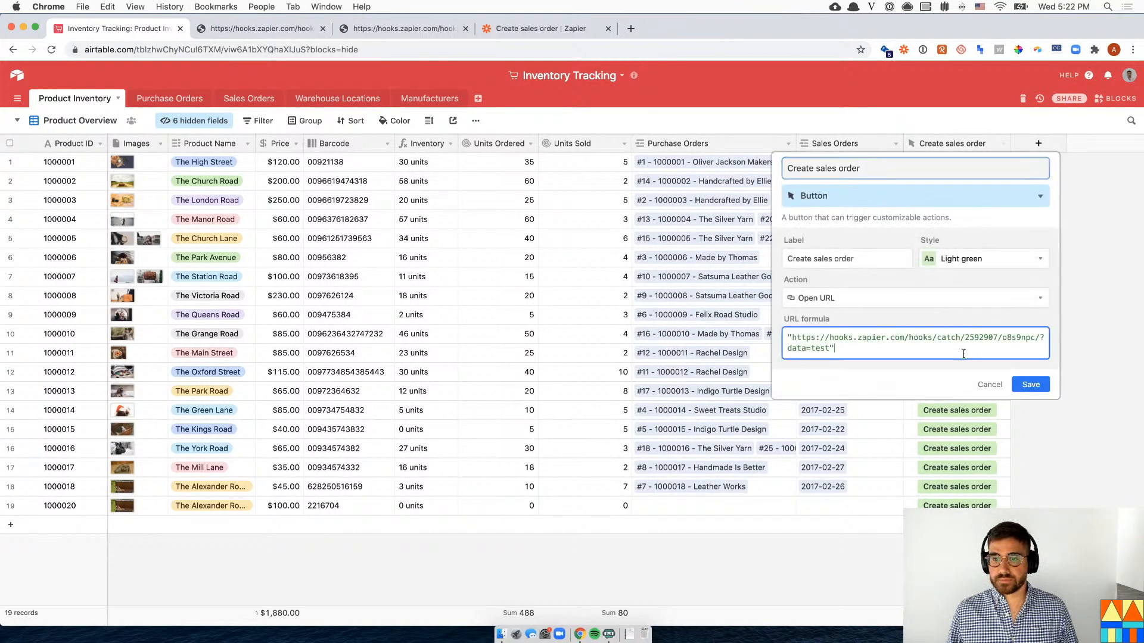
type("2")
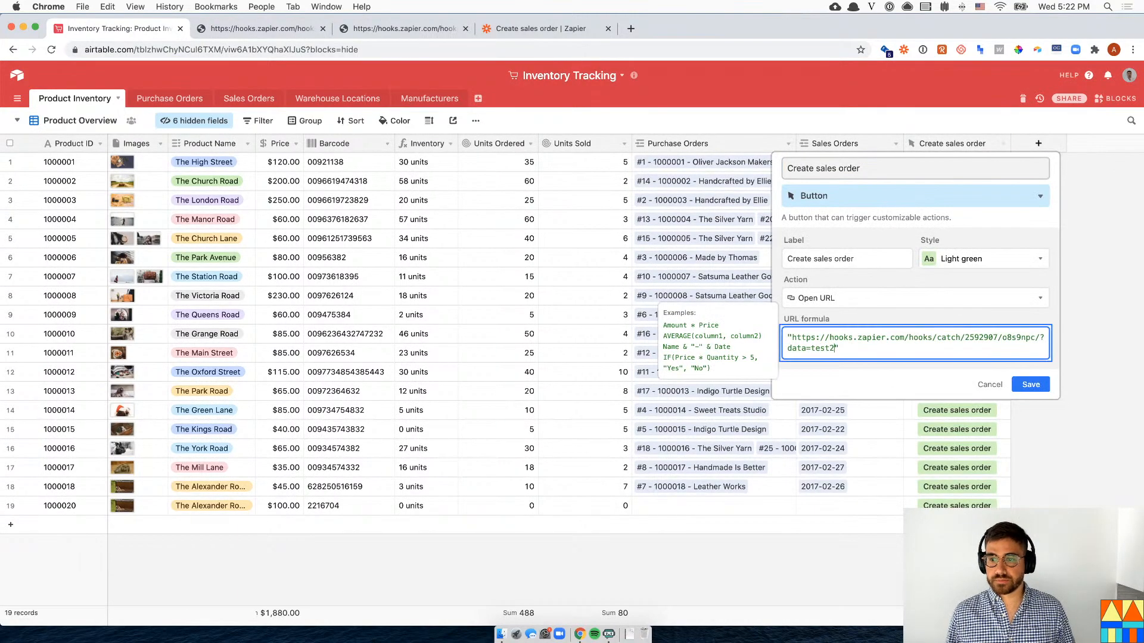
left_click(1031, 384)
- Fire the button for product 1000014, load more requests in Zapier, and choose Request B as the trigger sample
left_click(969, 411)
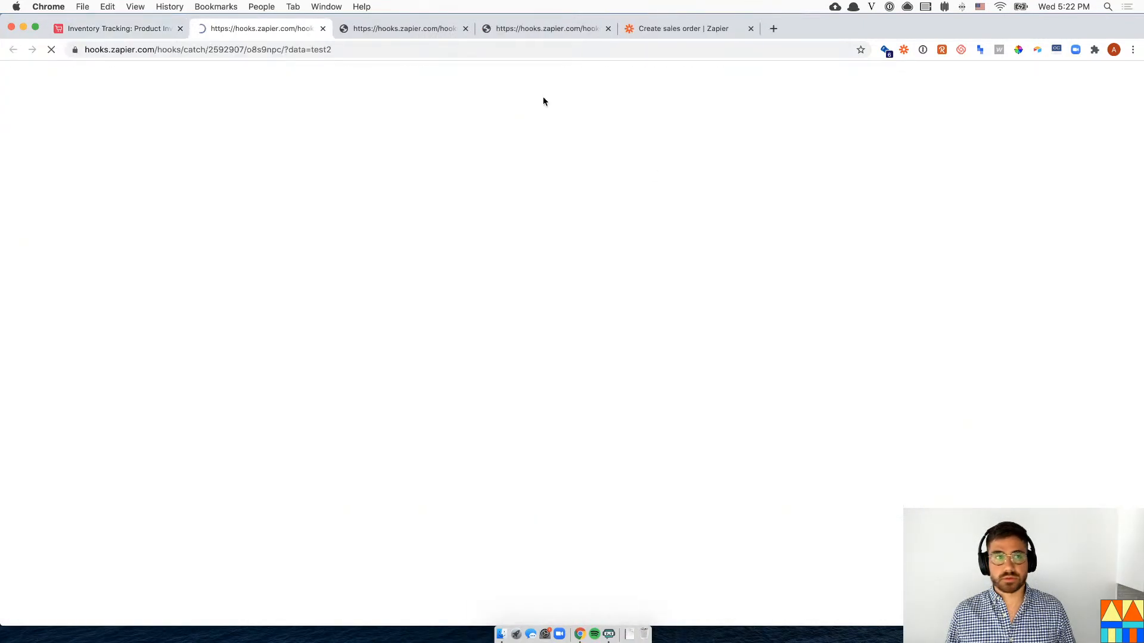
left_click(708, 31)
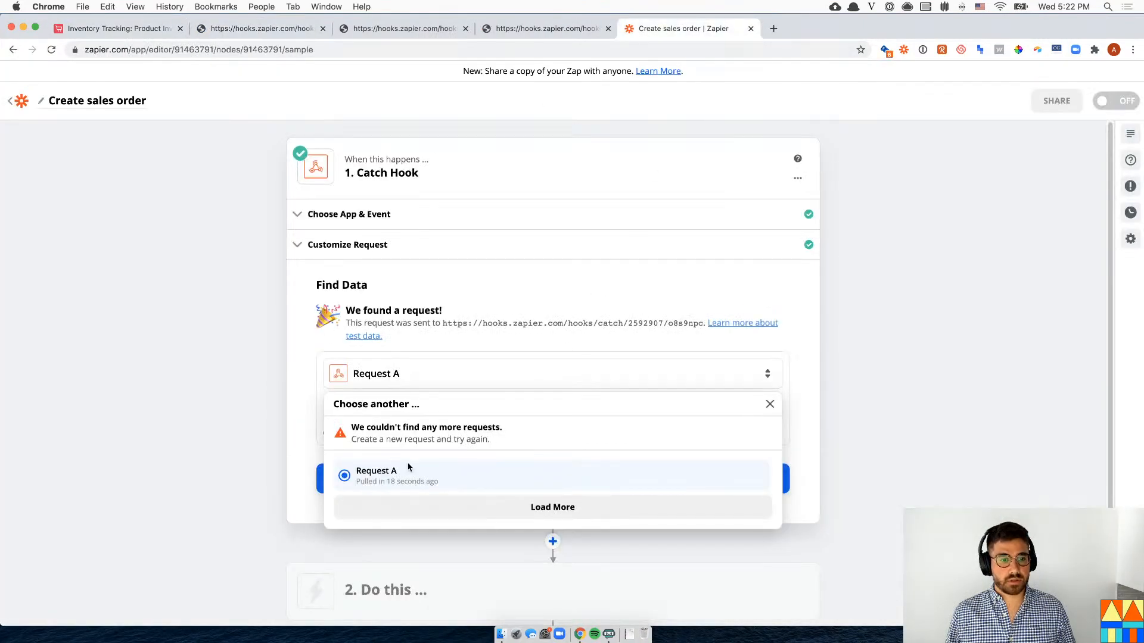
left_click(453, 508)
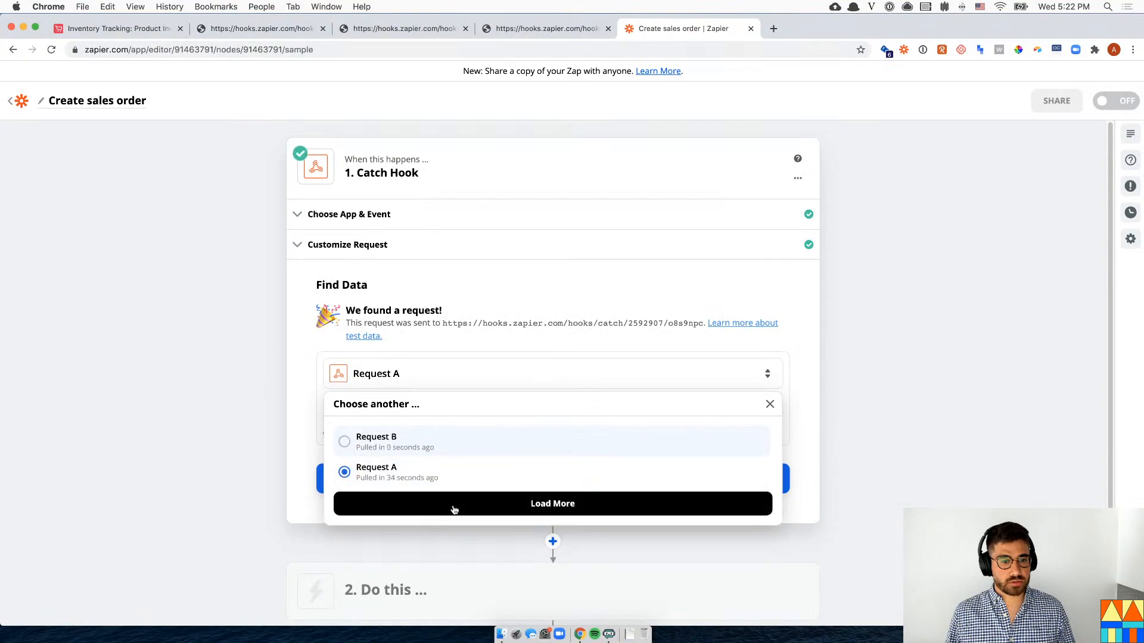
left_click(406, 441)
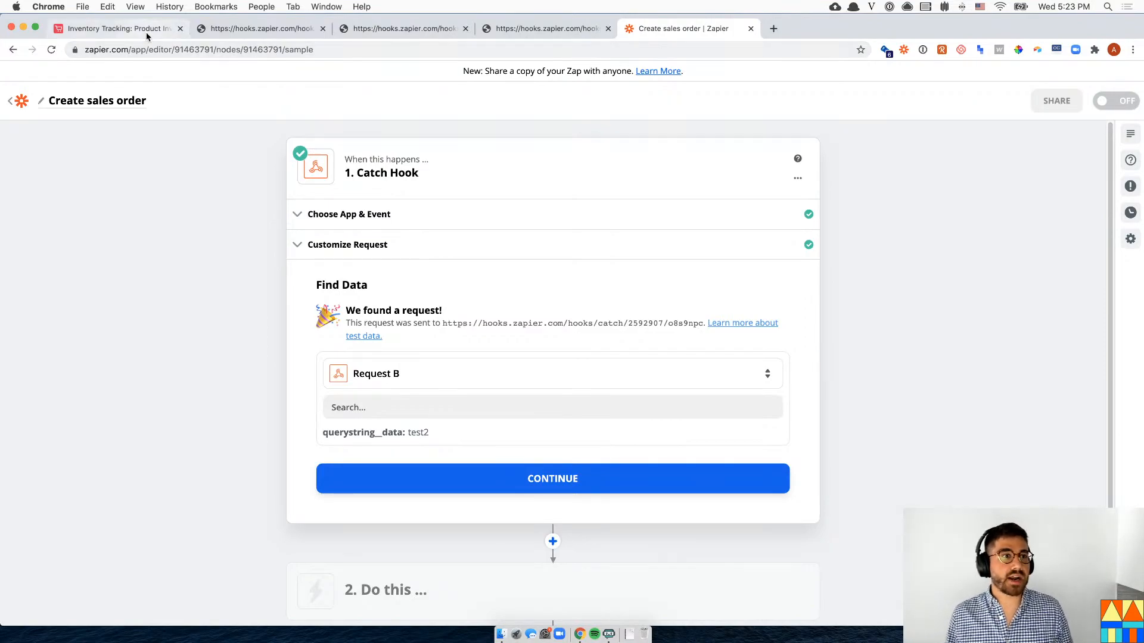
- In Airtable's button formula, remove the test2 value and rename the data parameter to productID
left_click(147, 35)
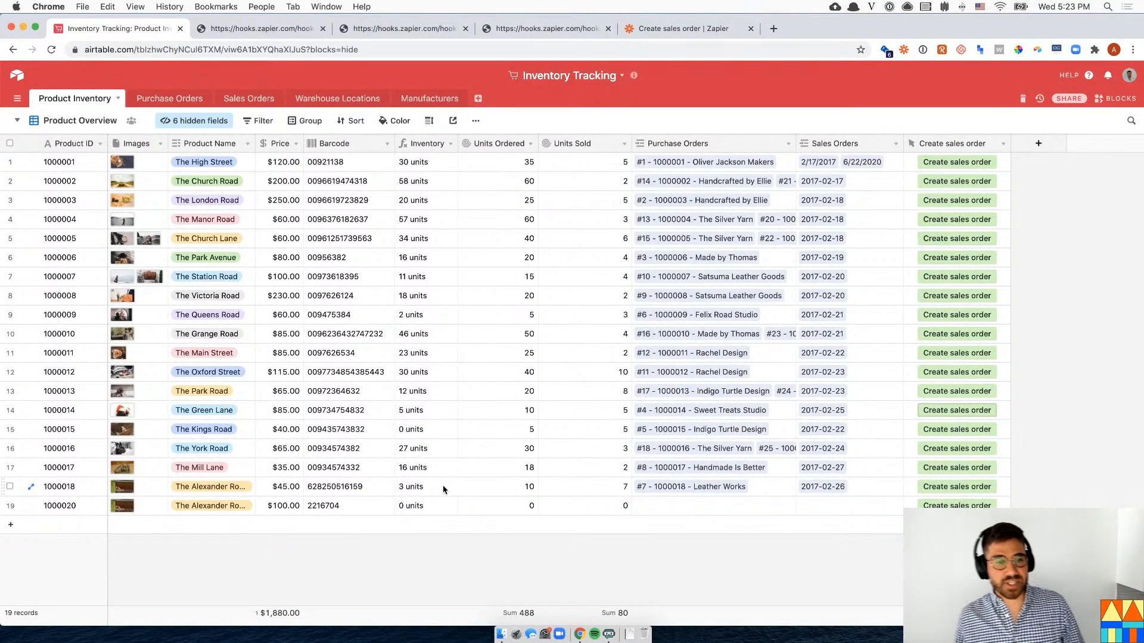
left_click(1004, 143)
left_click(980, 163)
left_click(951, 353)
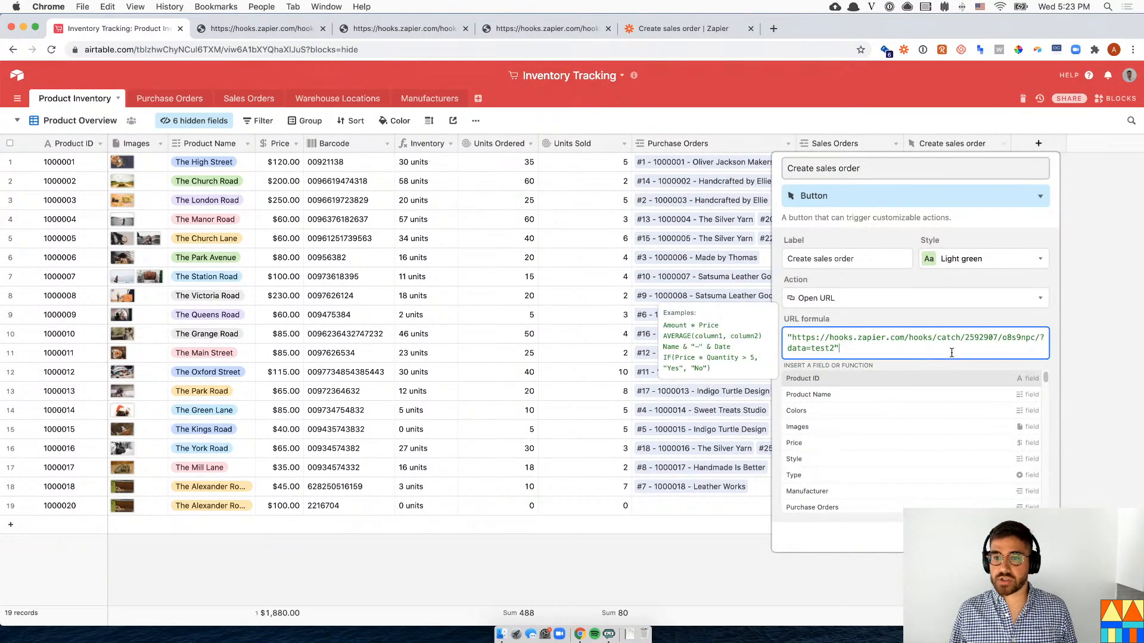
key("Left")
key("shift+Left")
key("shift+Left")
key("shift+Left")
key("shift+Left")
key("shift+Left")
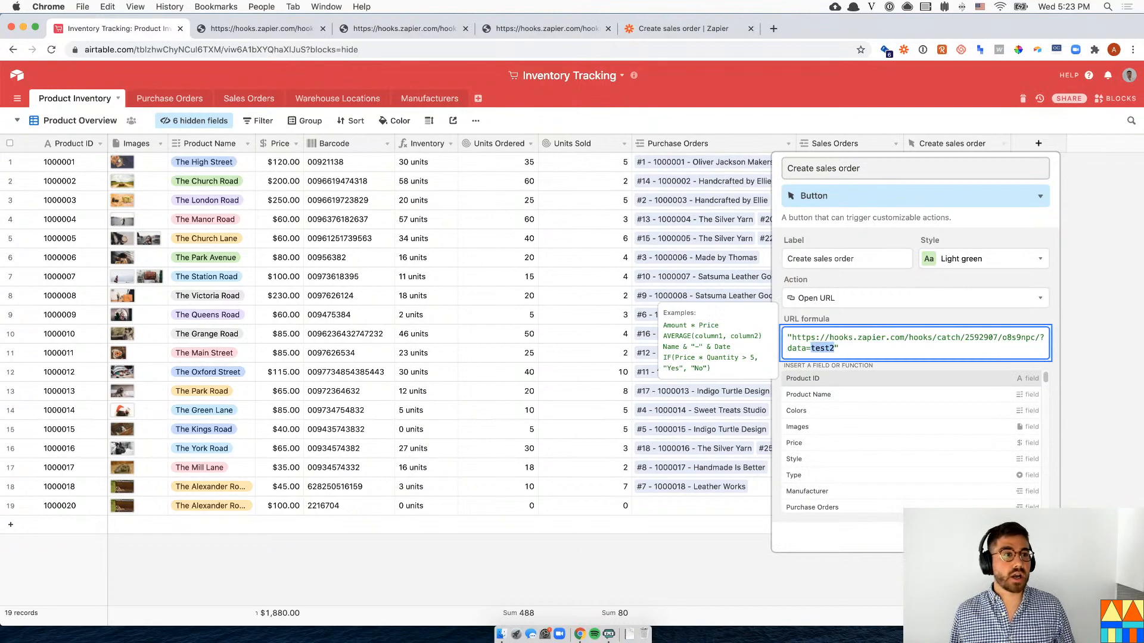
key("BackSpace")
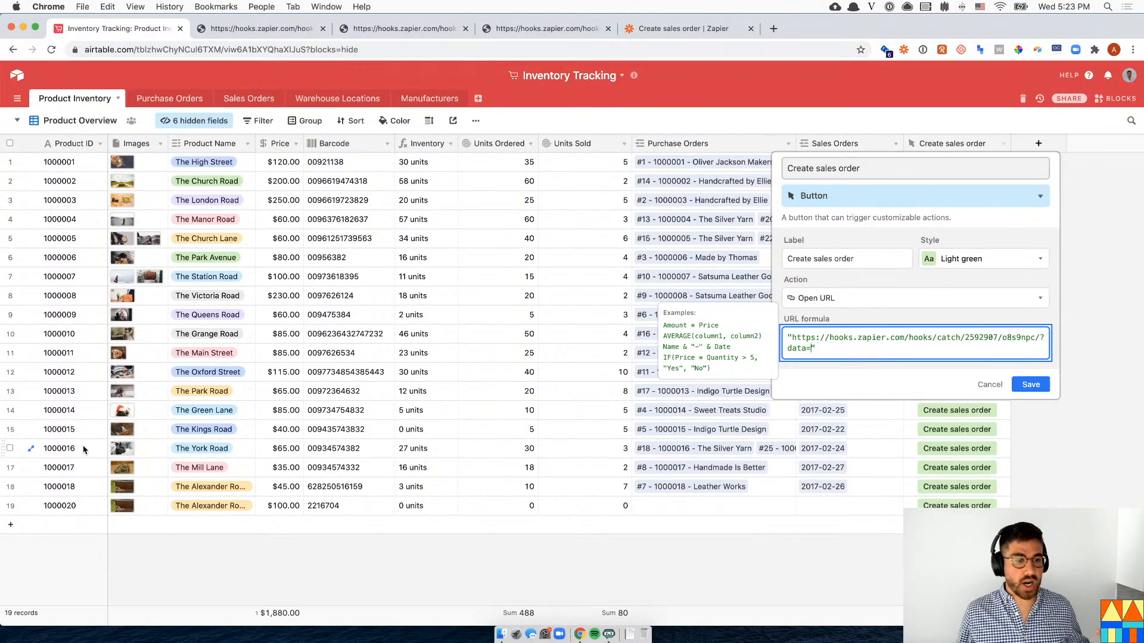
double_click(804, 348)
type("productID")
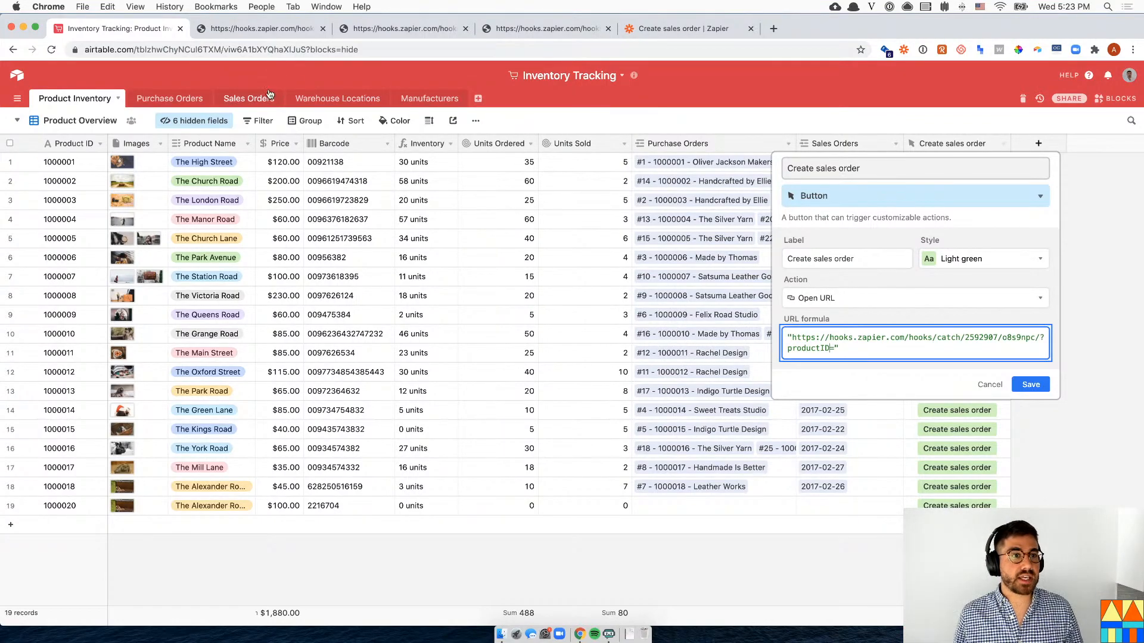
- Save the button field changes while opening the Sales Orders table, review its fields, and return to Product Inventory
left_click(254, 101)
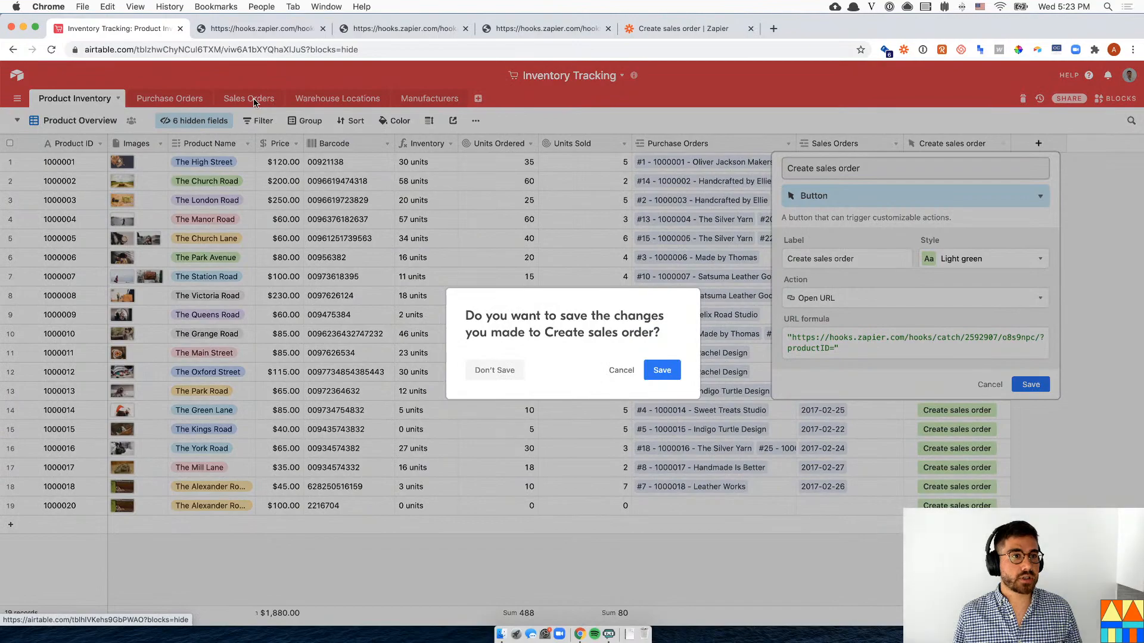
left_click(661, 370)
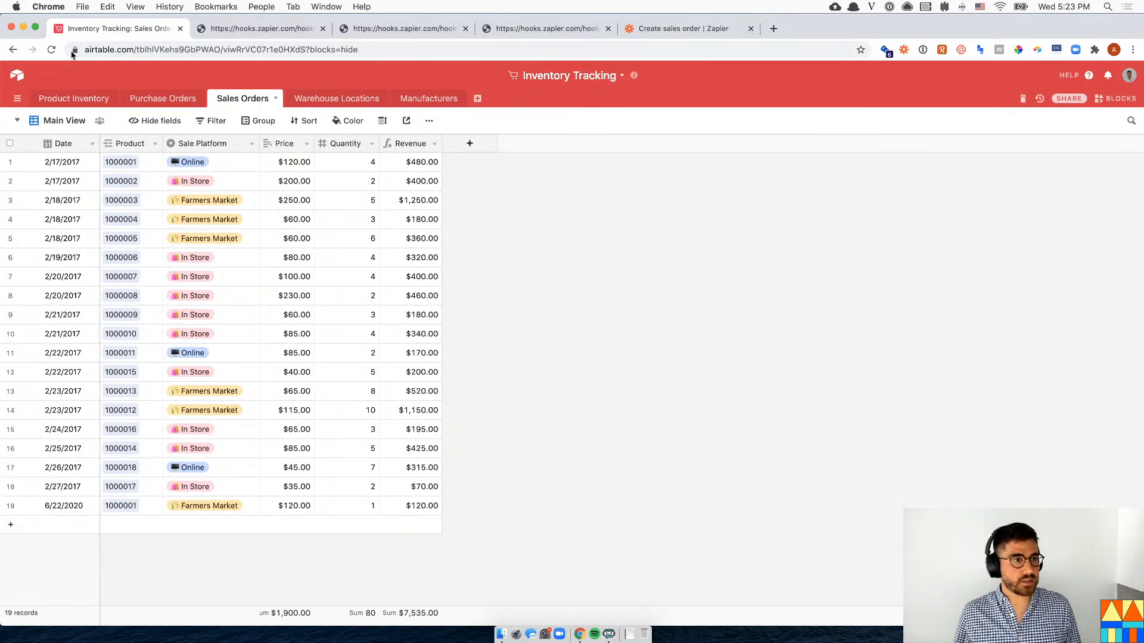
left_click(74, 98)
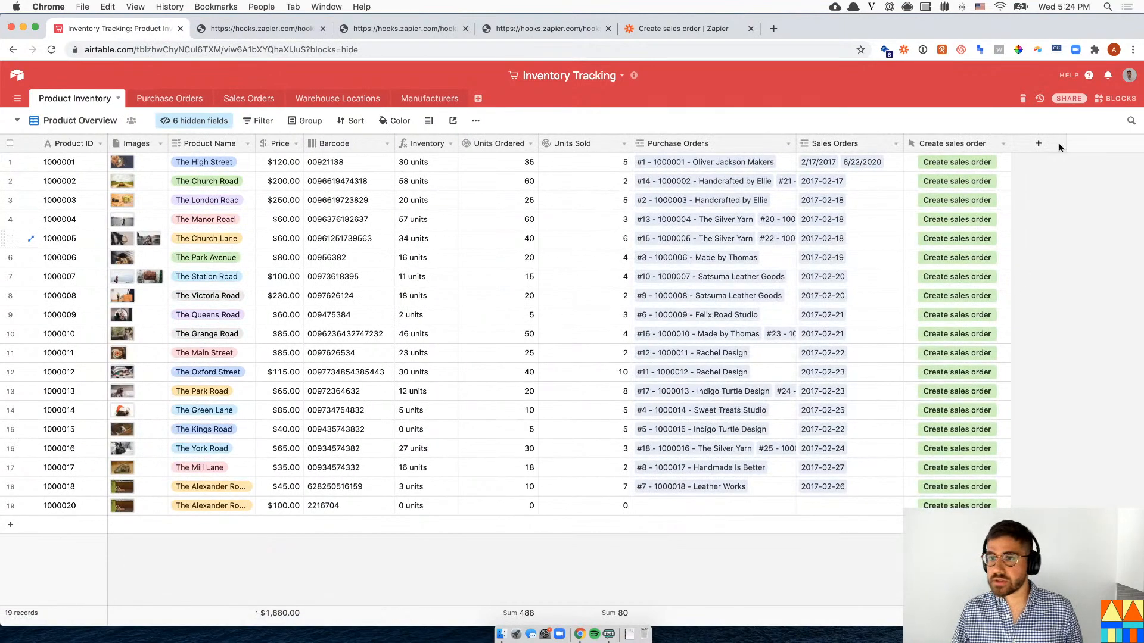
- Append &{Product ID} to the Create sales order button's URL formula and save the field
left_click(1004, 150)
left_click(991, 163)
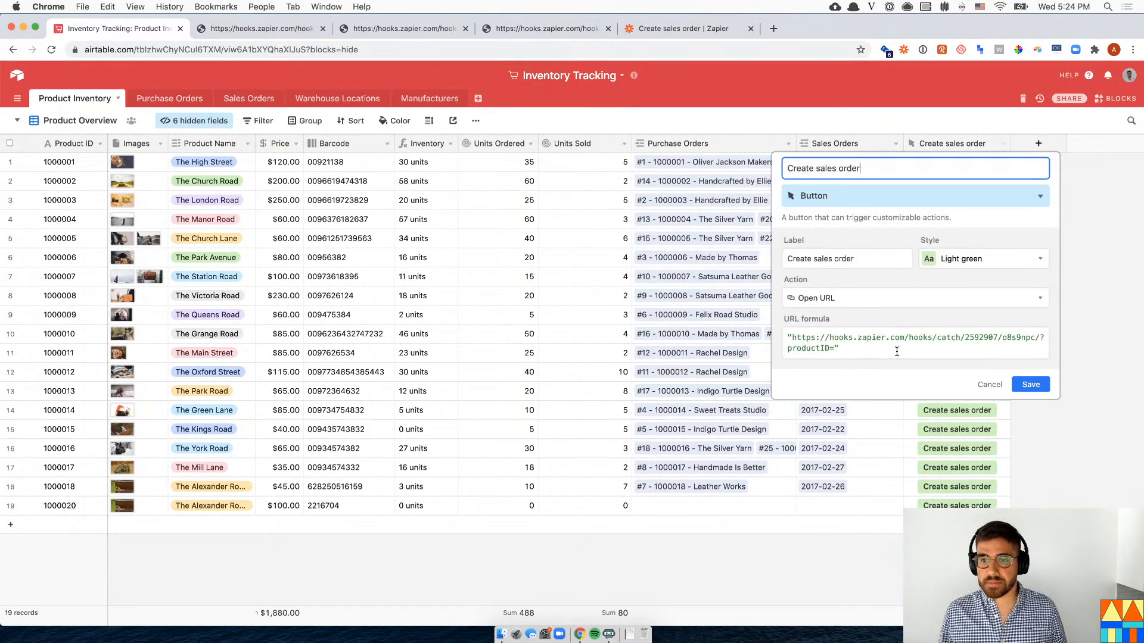
left_click(848, 350)
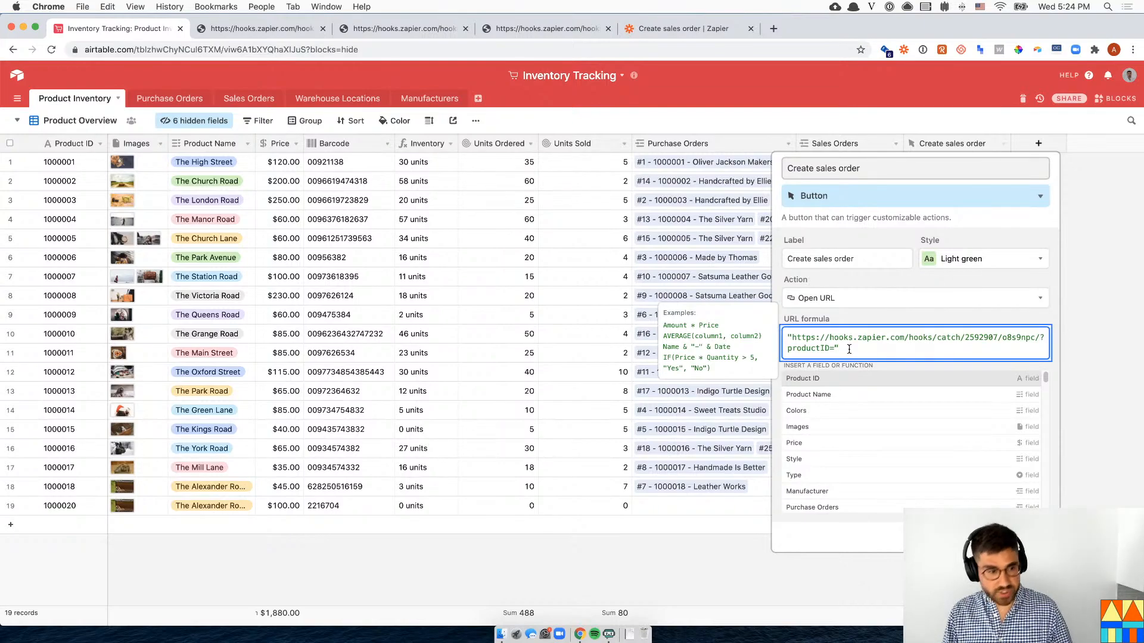
type("{Product ID}")
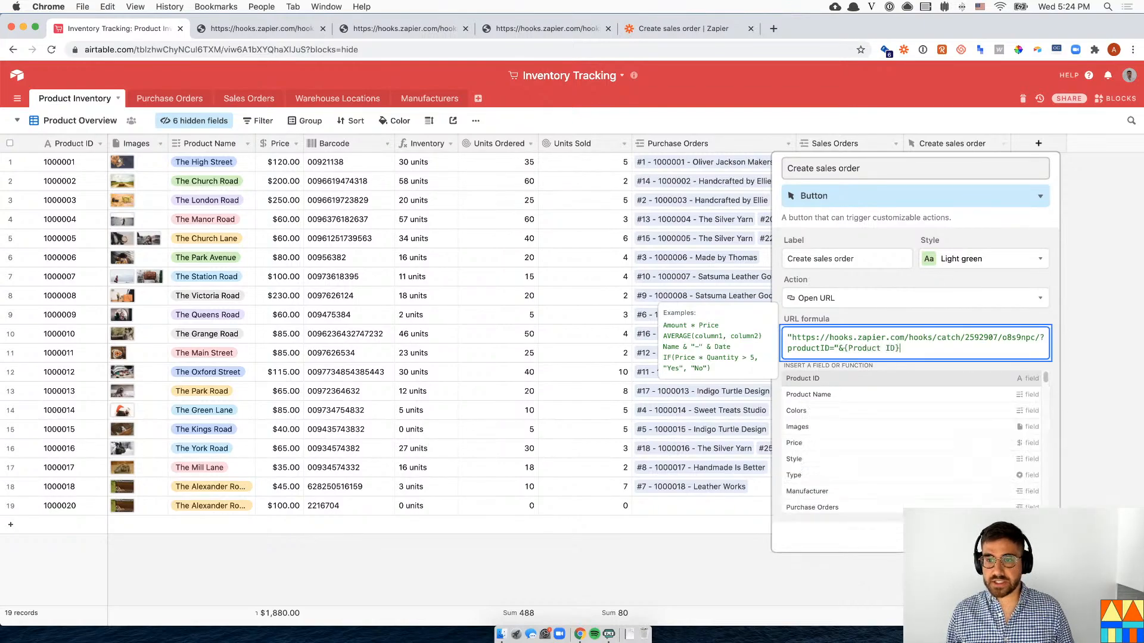
left_click(1031, 537)
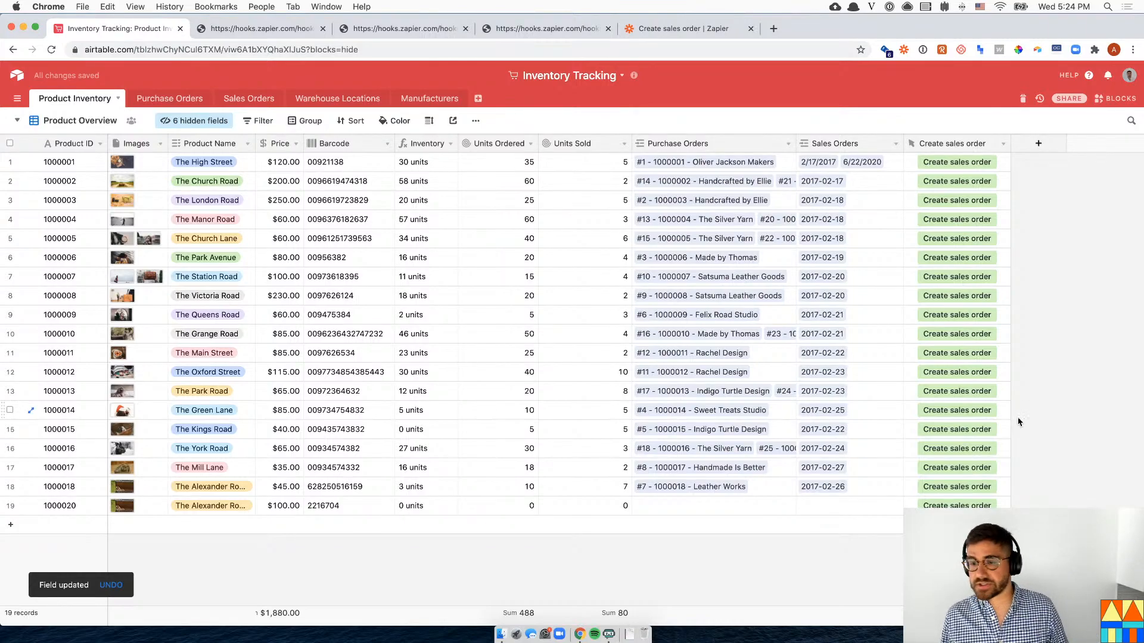
- Fire the Create sales order button for product 1000018
left_click_drag(357, 487, 559, 481)
left_click(318, 490)
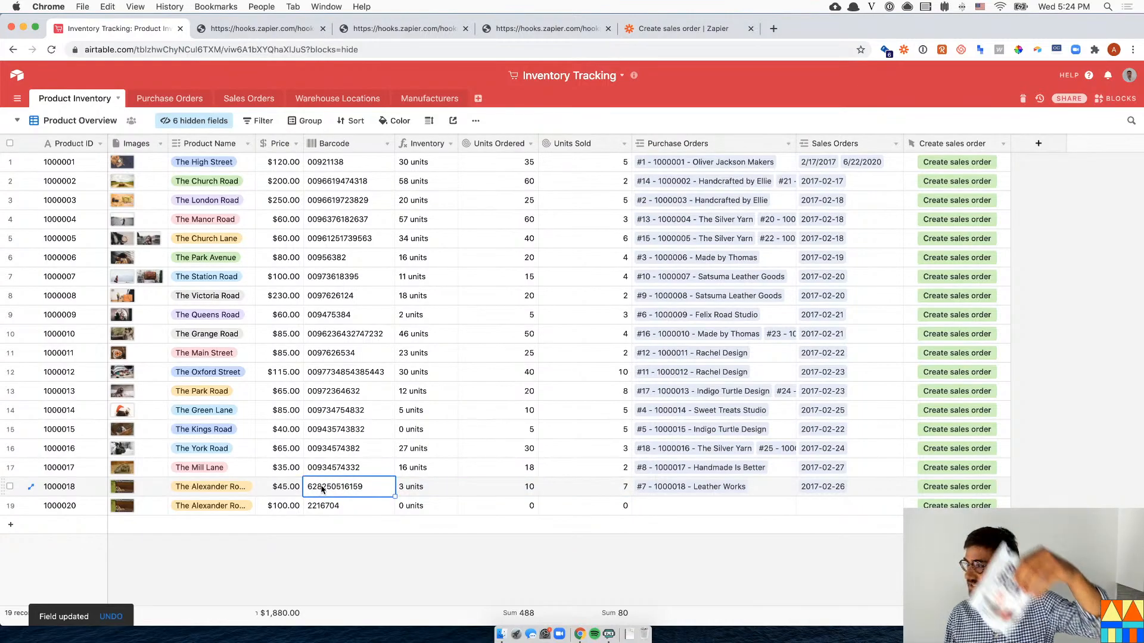
left_click(966, 487)
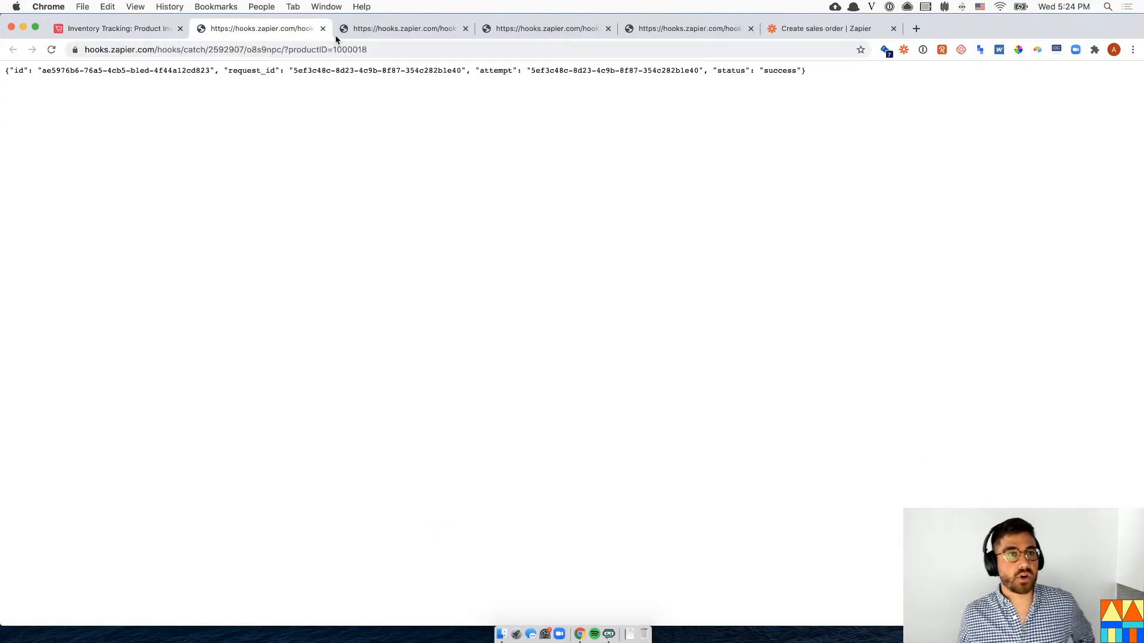
- Switch to the Zapier editor, load more requests, and choose Request C as the trigger sample
left_click(792, 33)
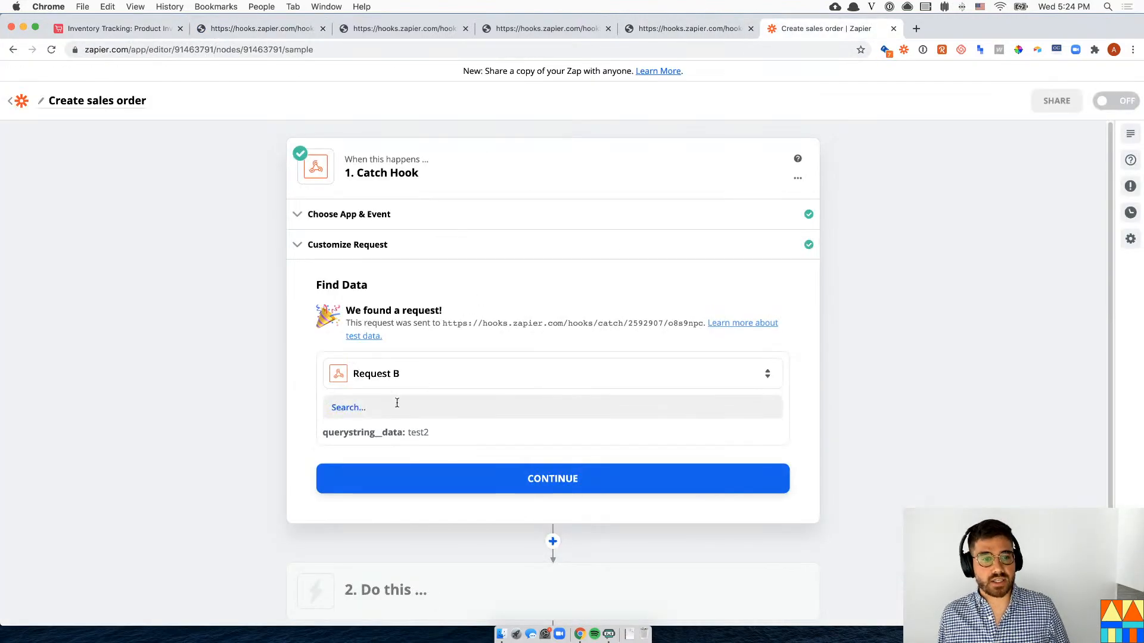
left_click(404, 377)
left_click(439, 506)
left_click(391, 444)
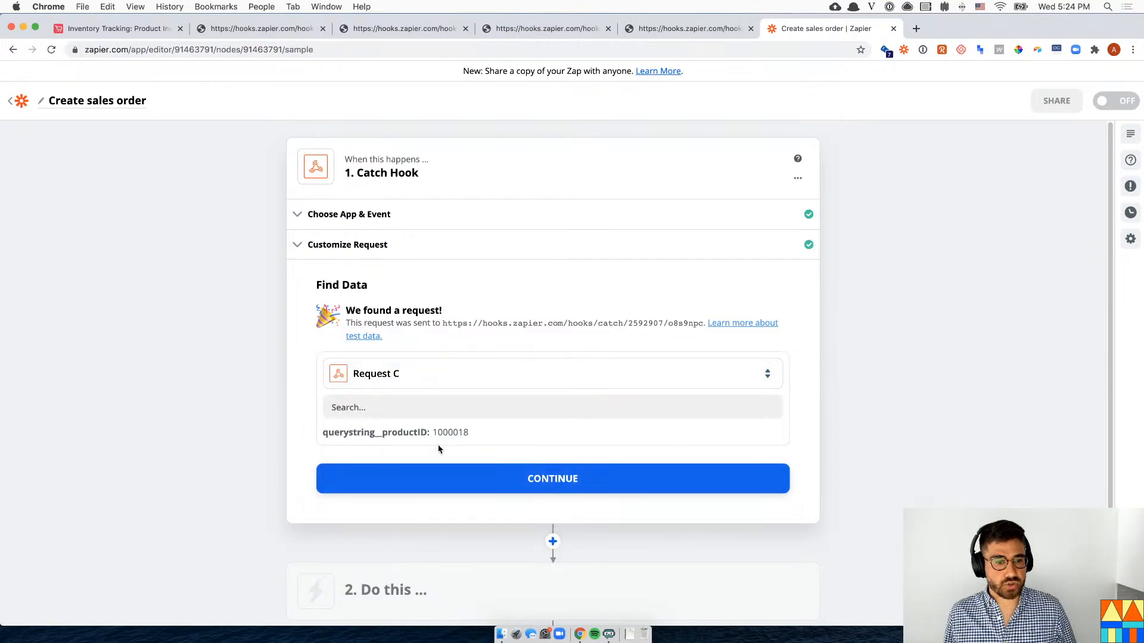
left_click_drag(435, 433, 475, 435)
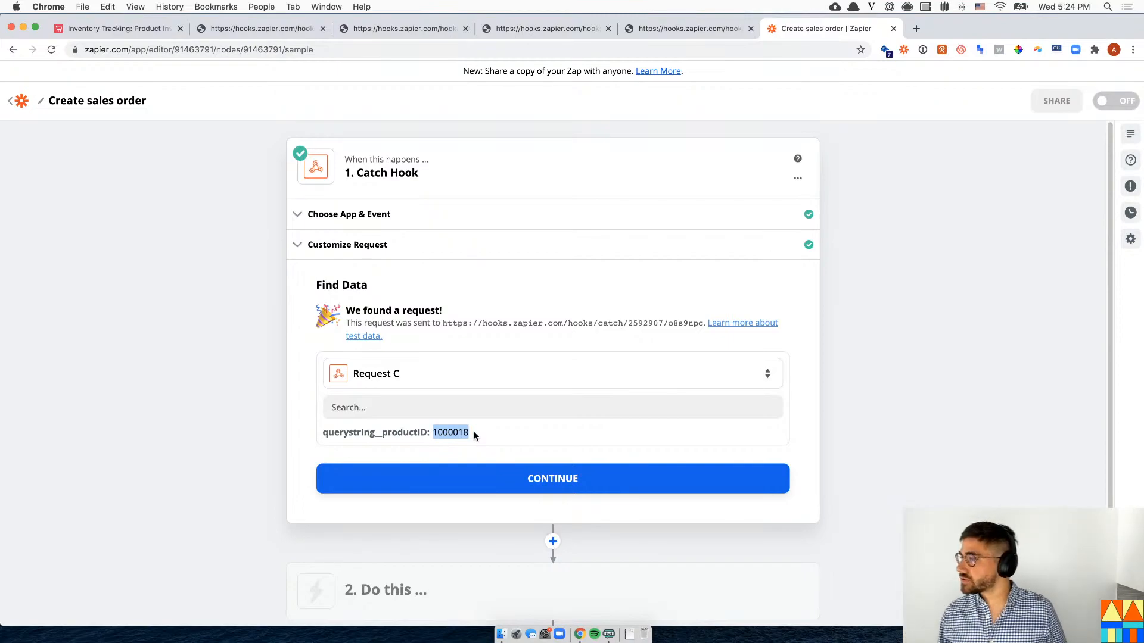
- Open the Zap's second step, search the apps for "airt", and choose Airtable as the action app
scroll(200, 472, "down", 3)
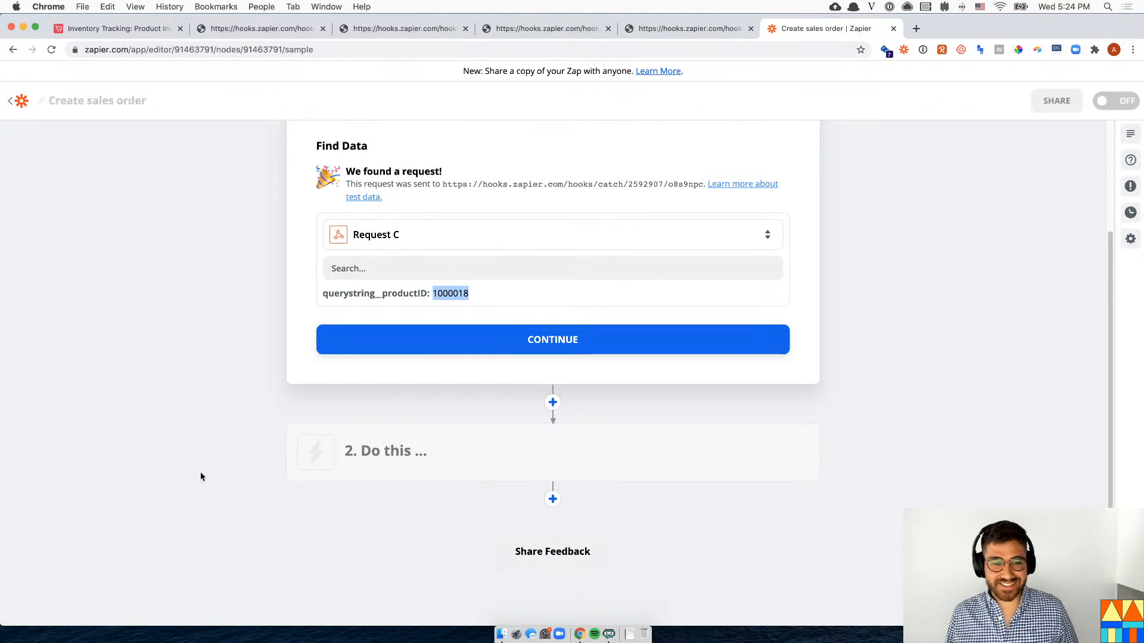
left_click(365, 465)
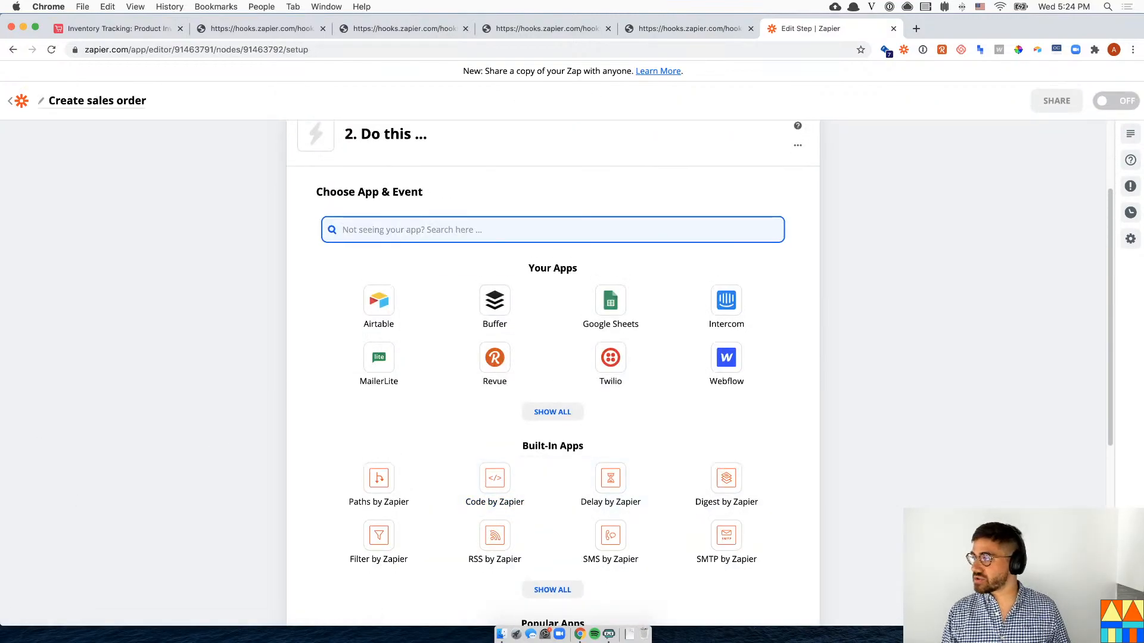
type("new")
key("BackSpace")
key("BackSpace")
key("BackSpace")
key("BackSpace")
type("airt")
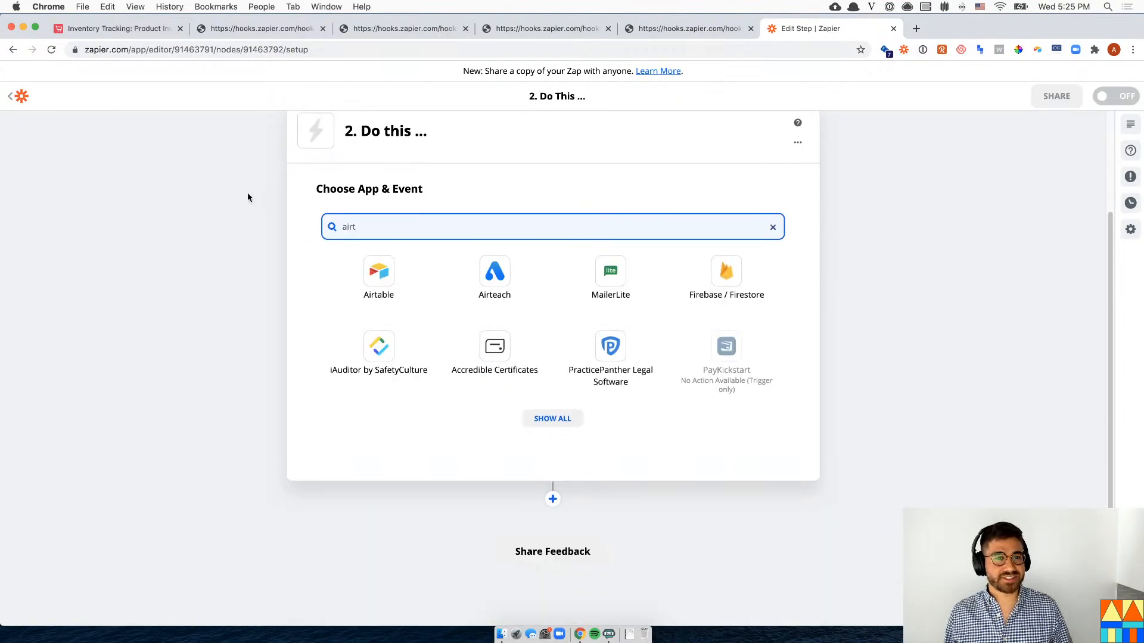
left_click(378, 275)
- Set the action event to Create Record and continue with the connected Airtable account
left_click(490, 397)
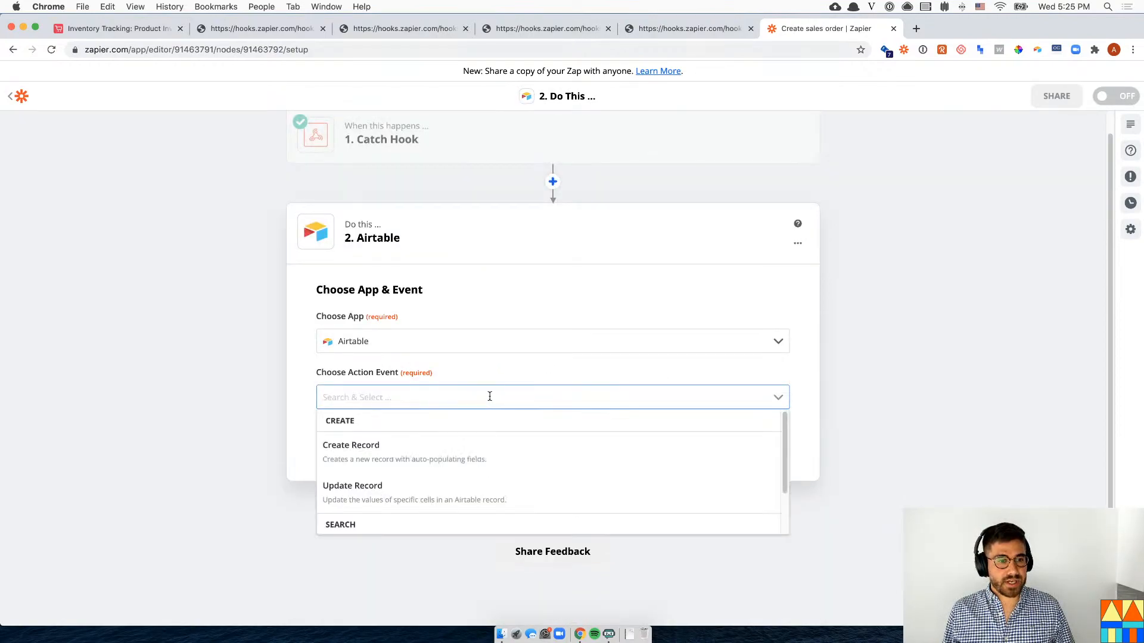
left_click(480, 461)
left_click(481, 456)
left_click(371, 393)
left_click(411, 422)
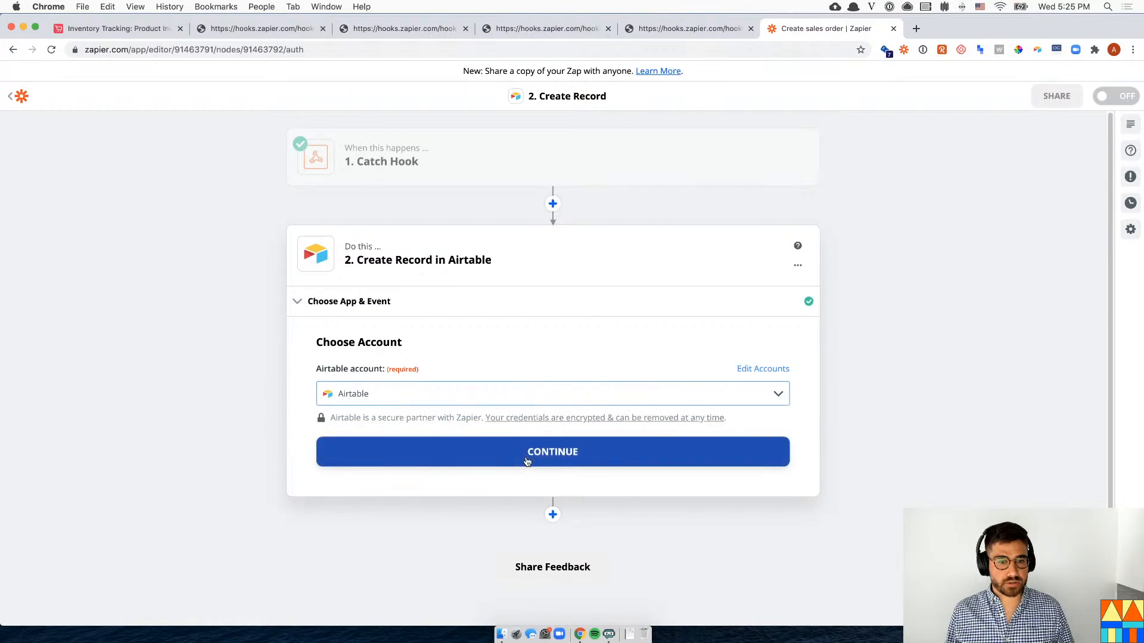
left_click(526, 462)
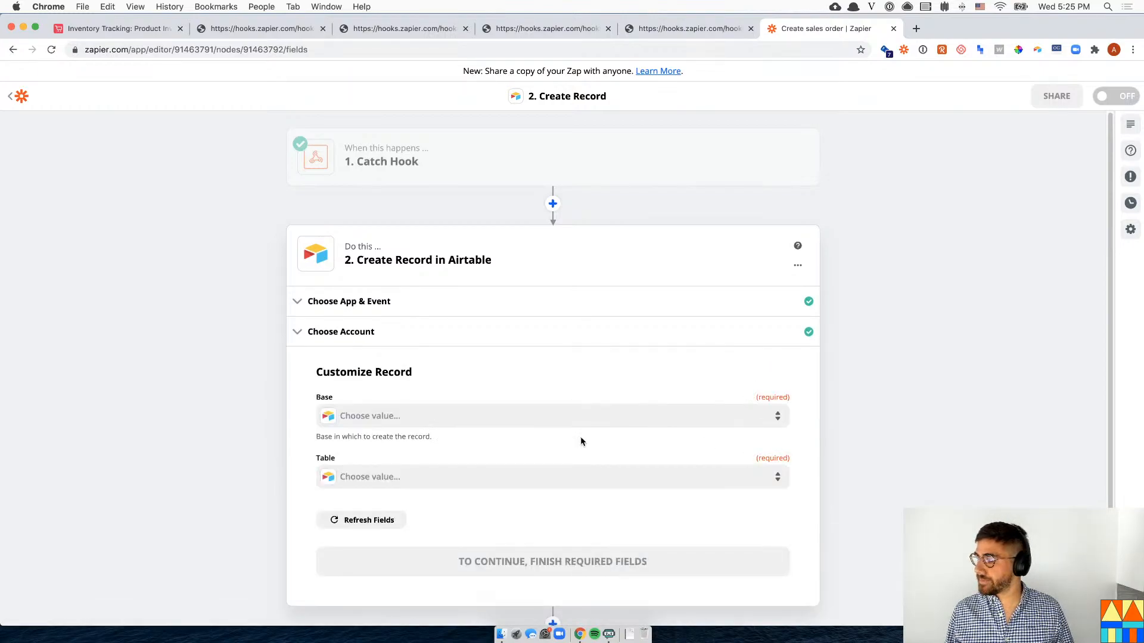
- Set the new record's base to Inventory Tracking and its table to Sales Orders
left_click(419, 411)
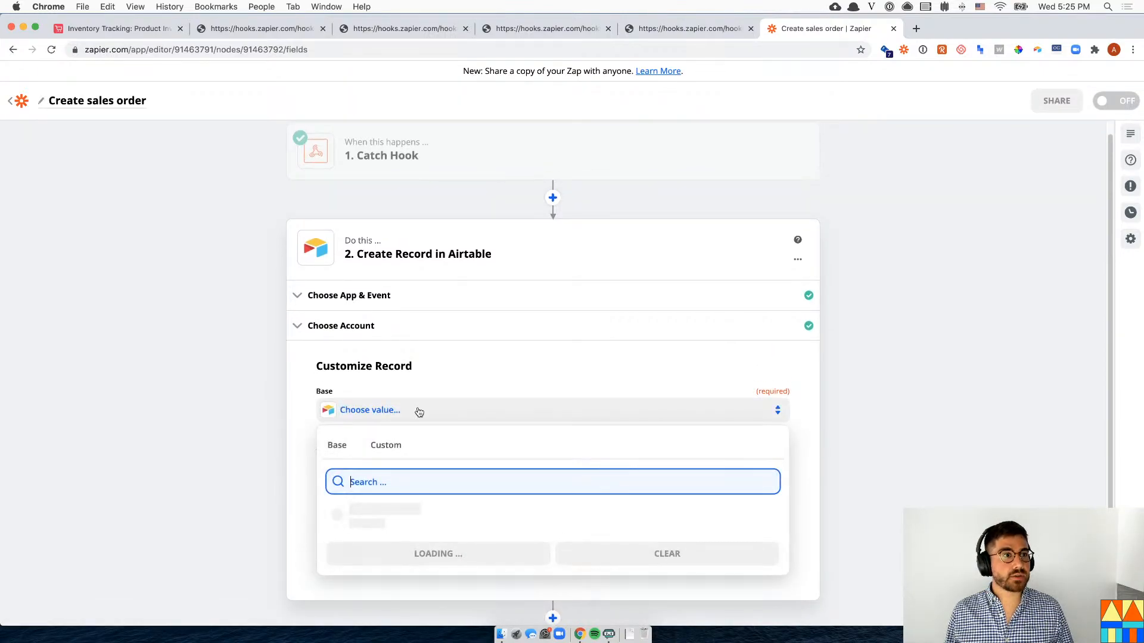
type("invent")
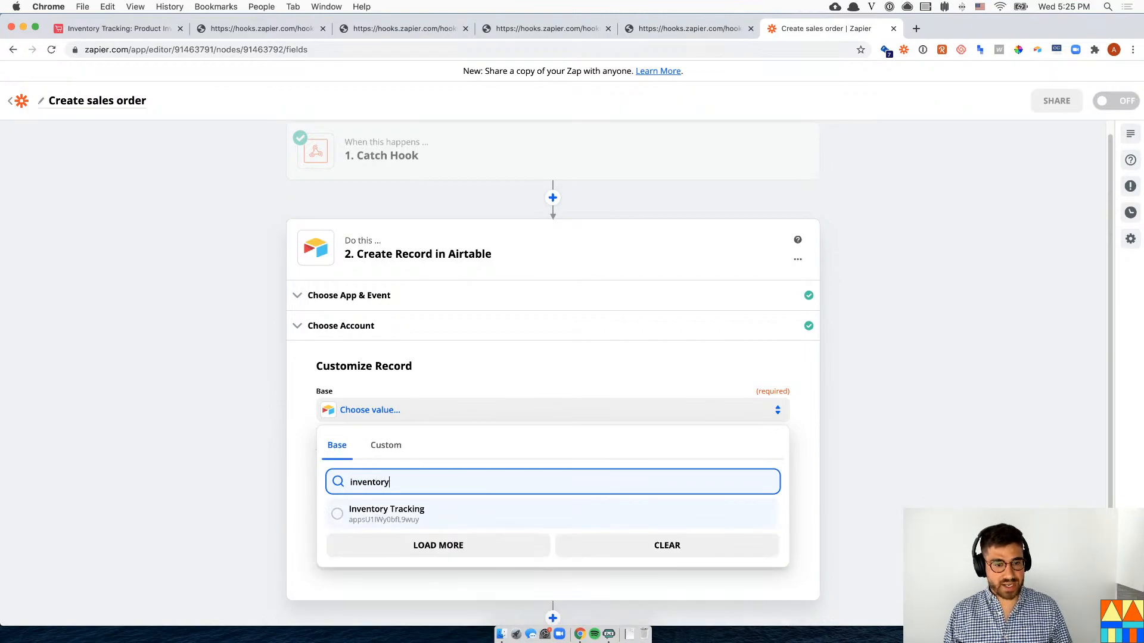
type("ory")
key("Return")
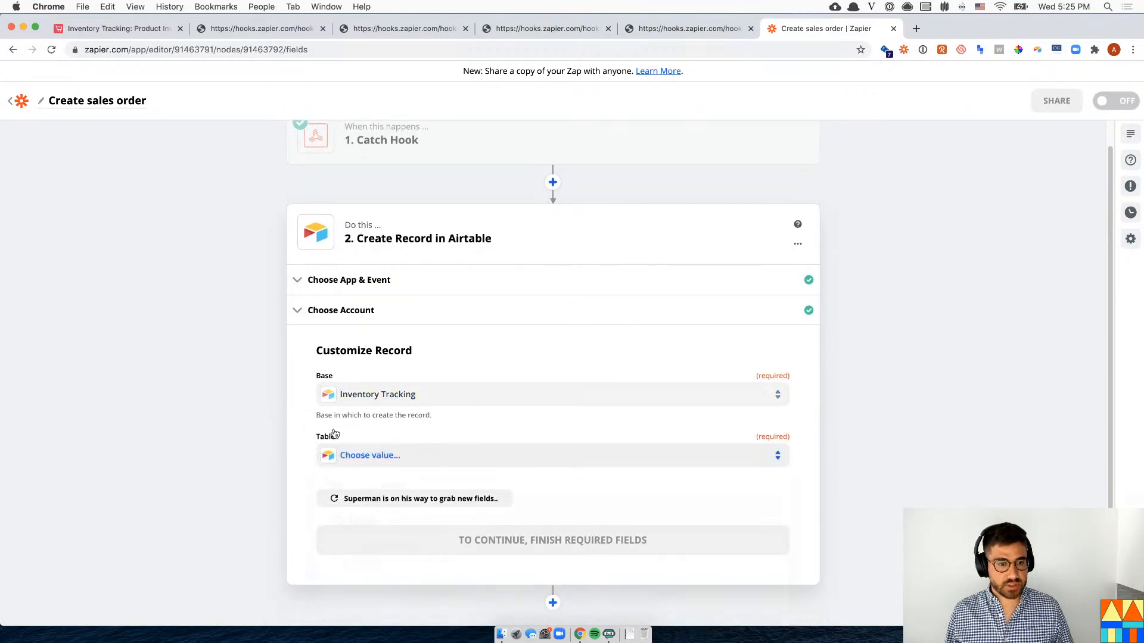
left_click(363, 454)
scroll(405, 476, "down", 3)
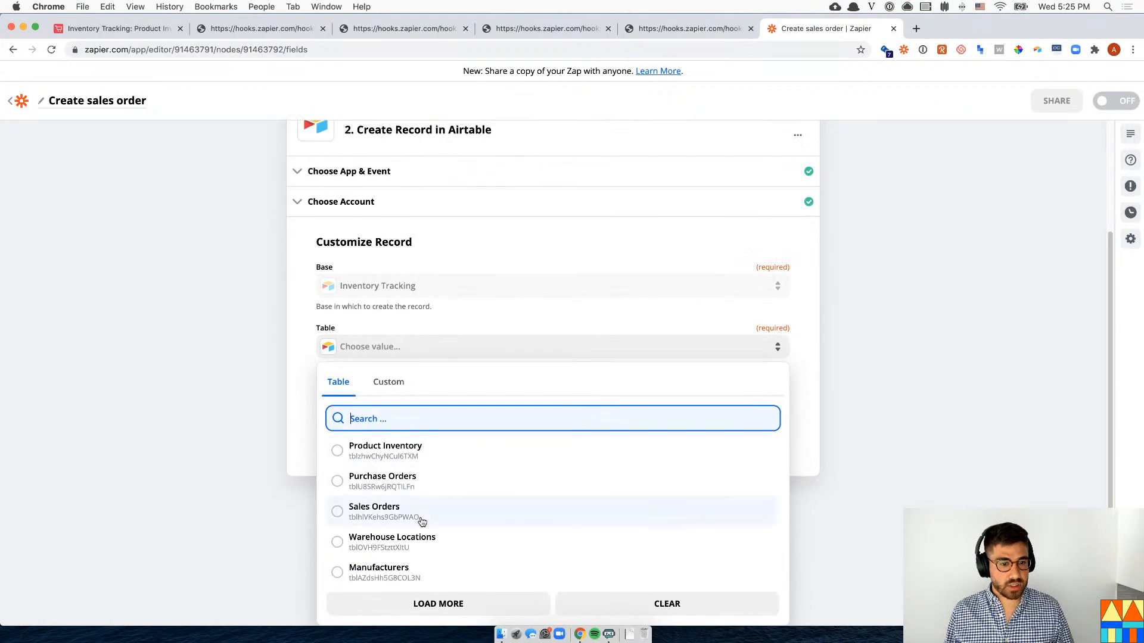
left_click(421, 522)
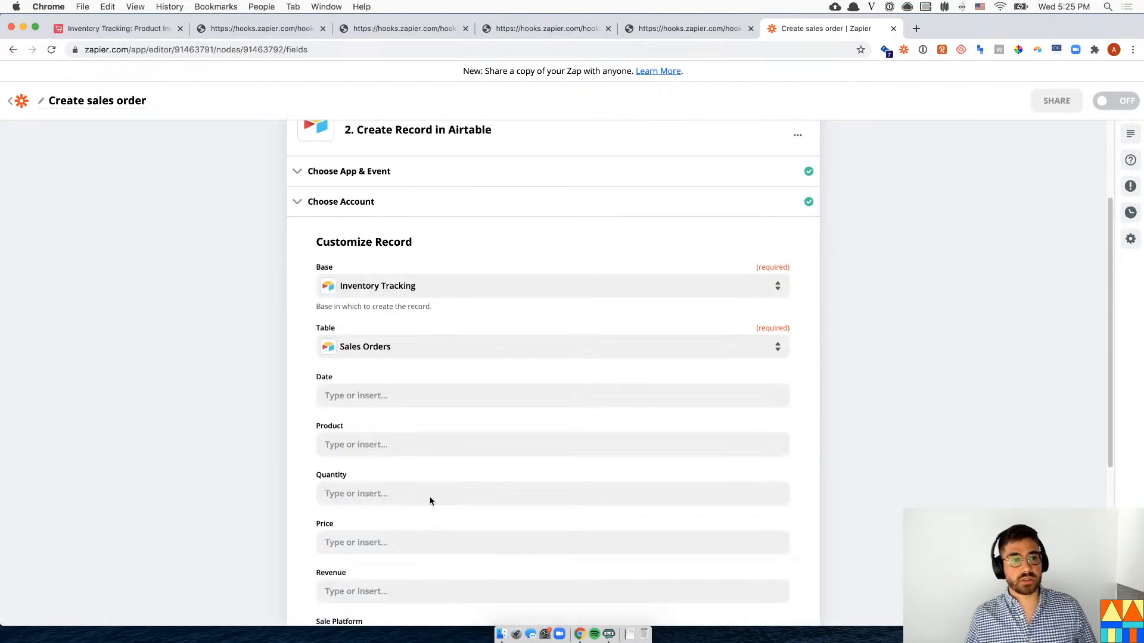
- Search Google for "today's date zapier meta" and copy {{zap_meta_human_now}} from Zapier's help article on inserting the Zap's run time
left_click(356, 396)
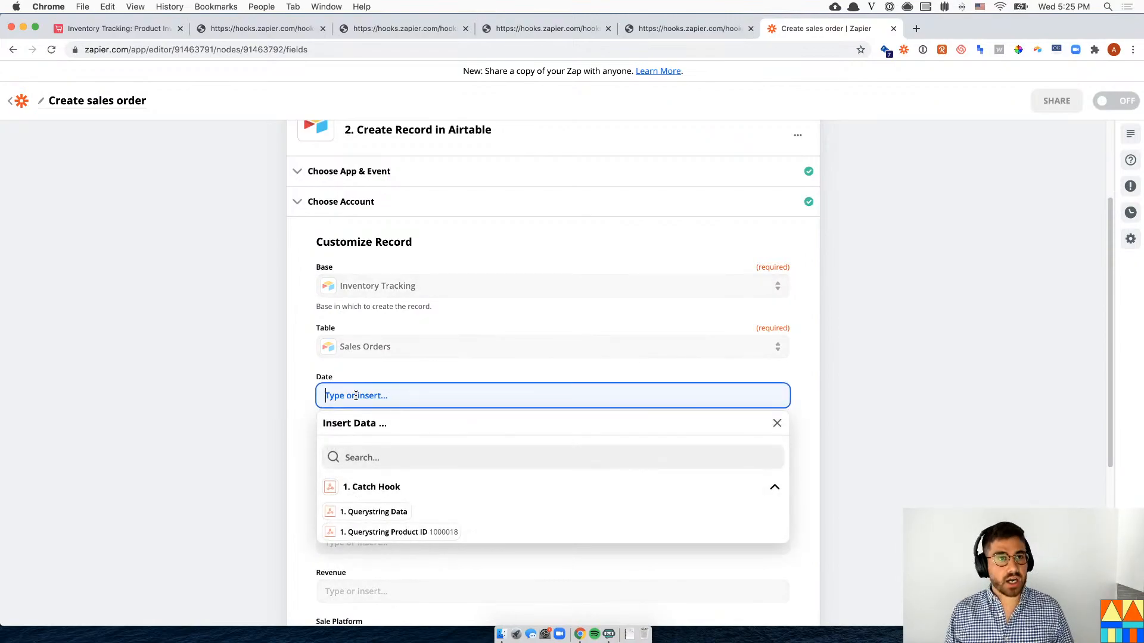
key("super+t")
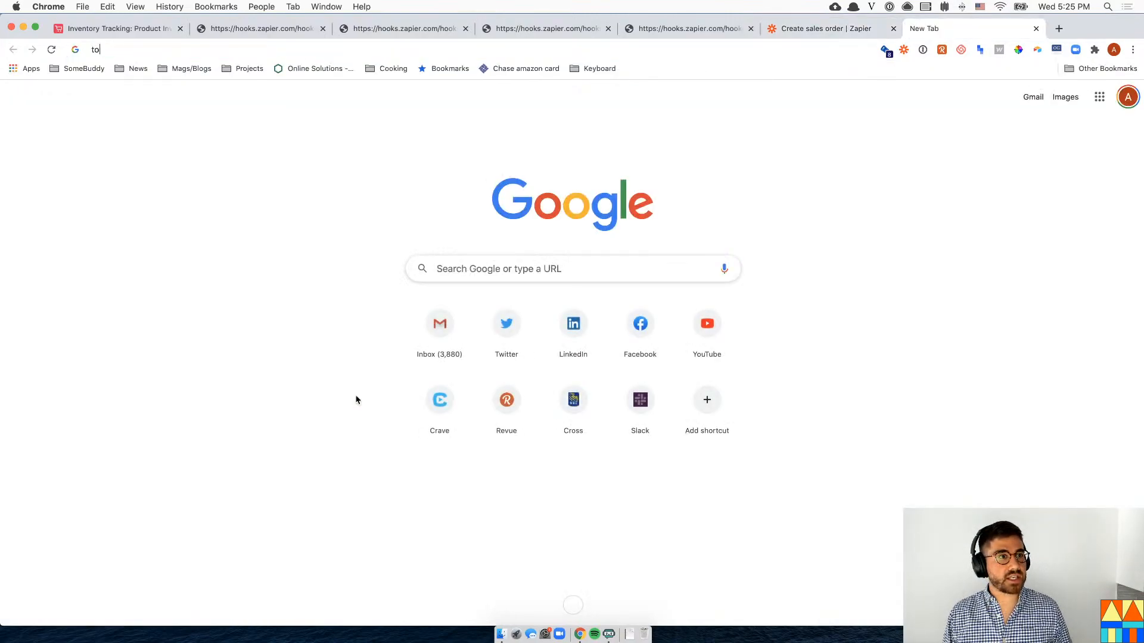
type("today's date zapier meta")
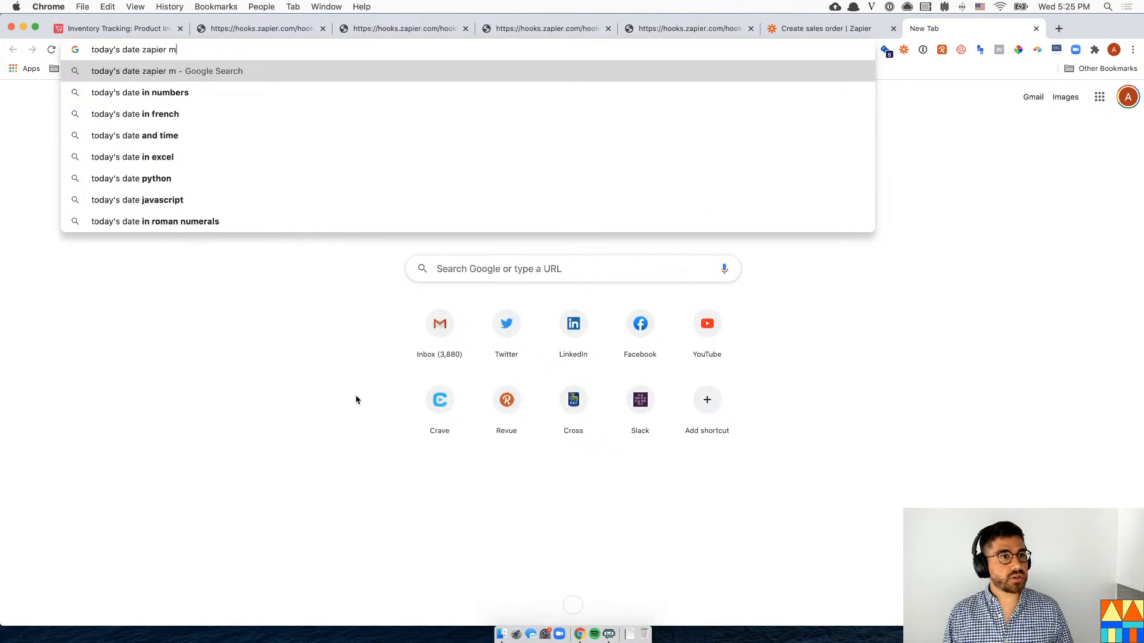
key("Return")
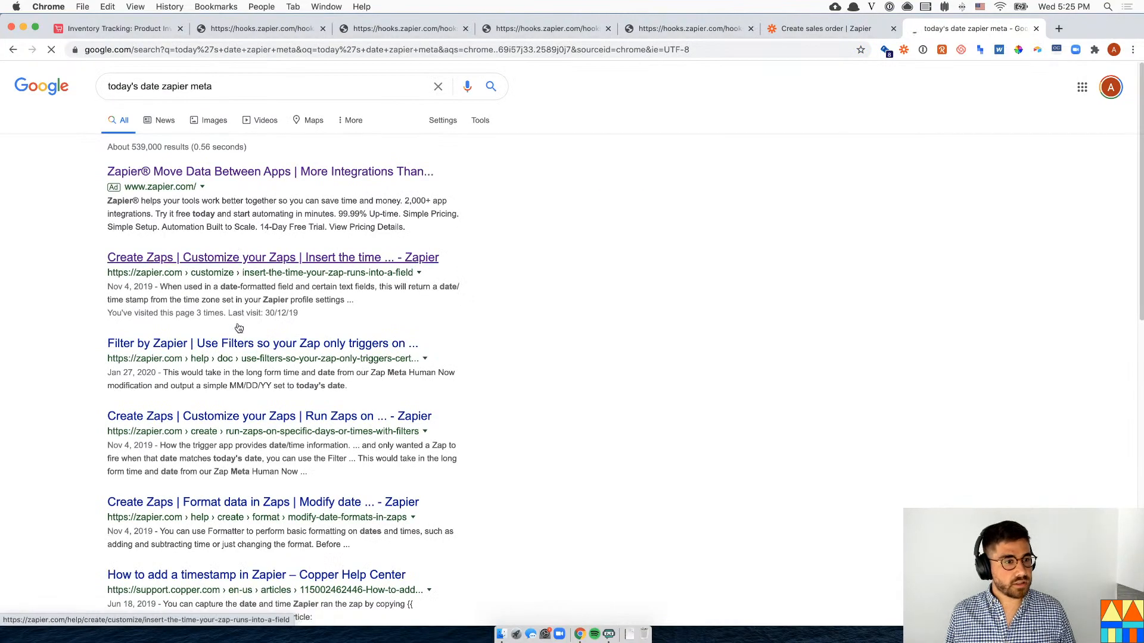
left_click(240, 264)
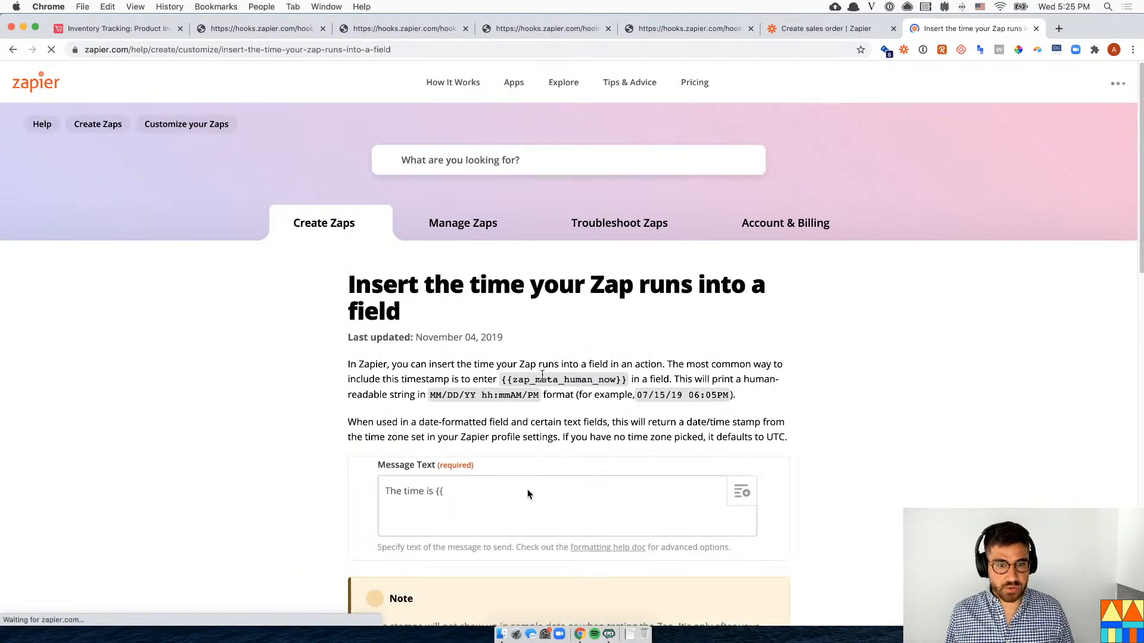
left_click_drag(592, 380, 716, 379)
key("cmd+c")
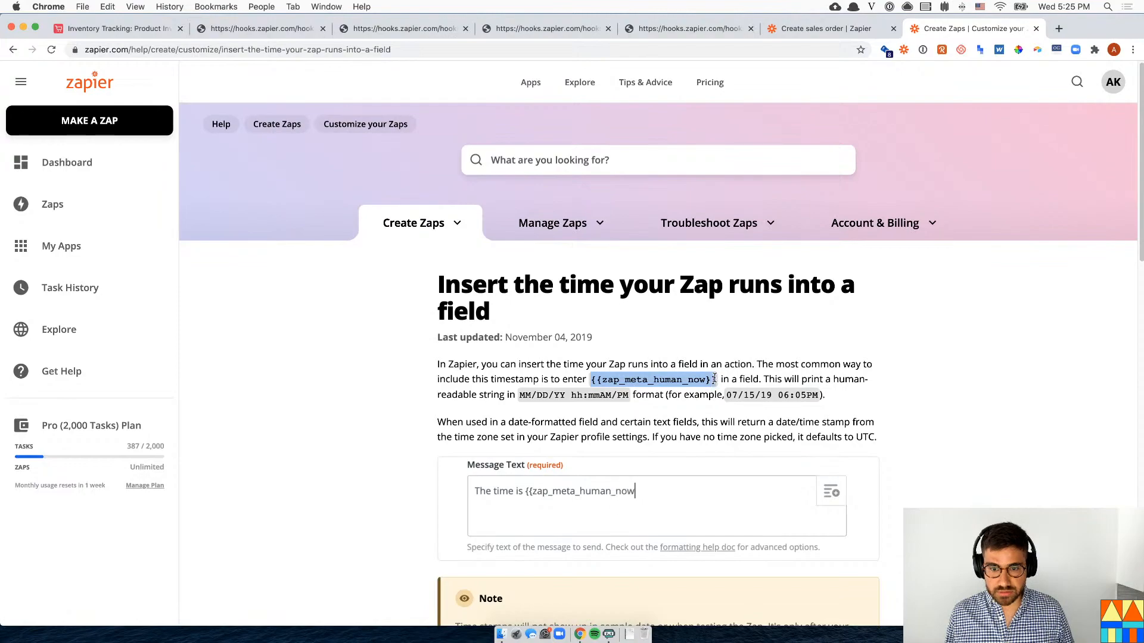
- Back in the Zap editor, paste {{zap_meta_human_now}} as the sales order's Date value
left_click(836, 30)
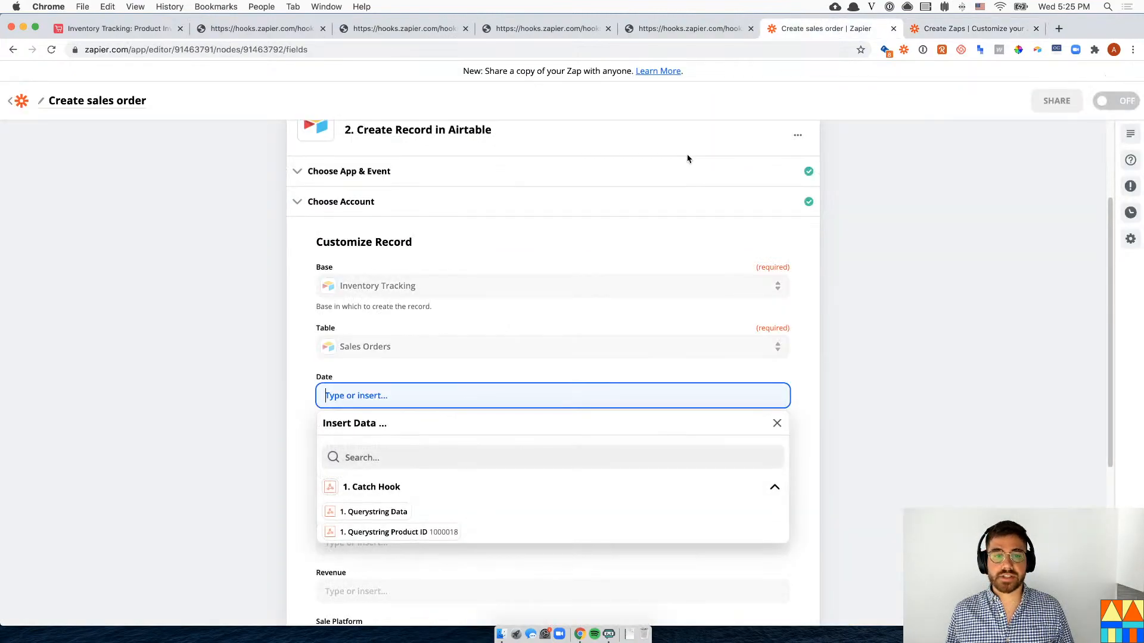
key("cmd+v")
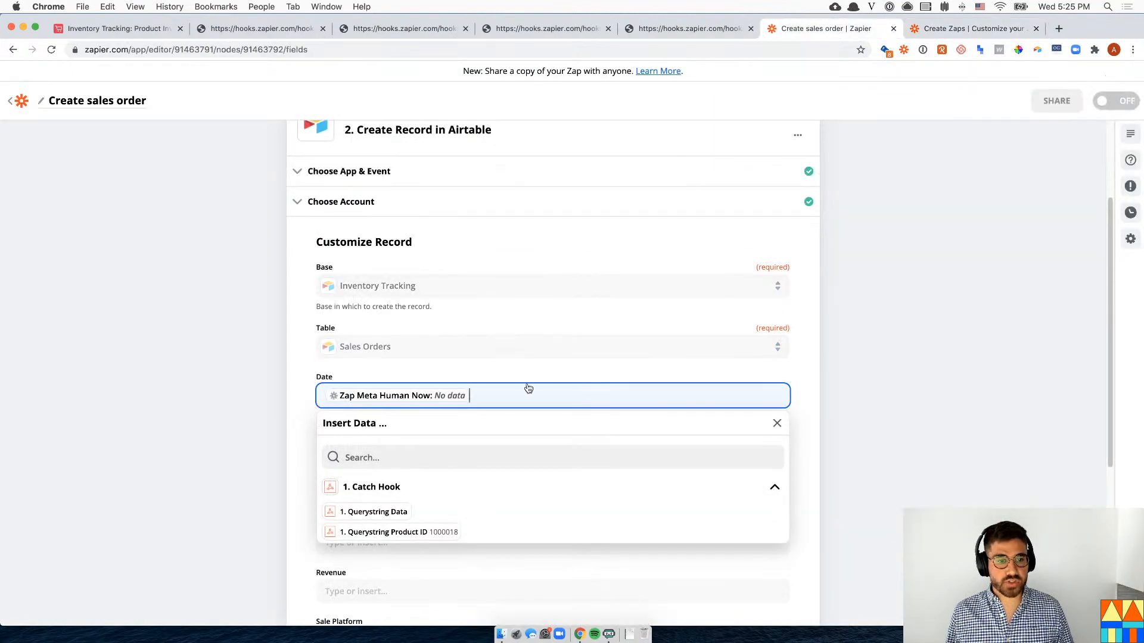
left_click(856, 381)
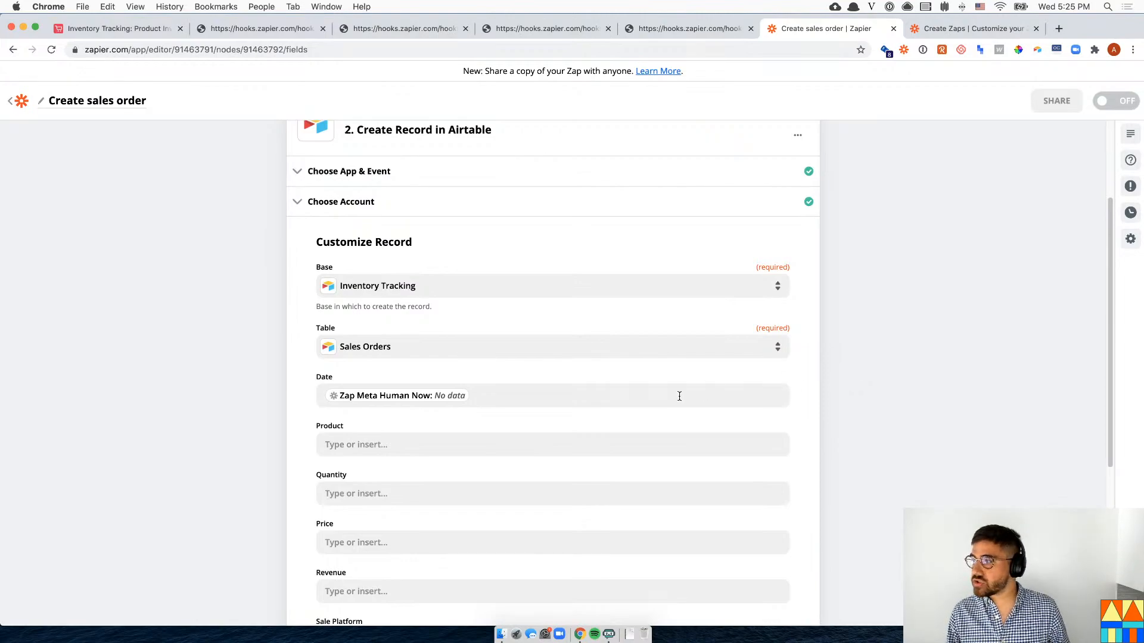
- Map the Product field to the Catch Hook's Querystring Product ID
scroll(383, 424, "down", 1)
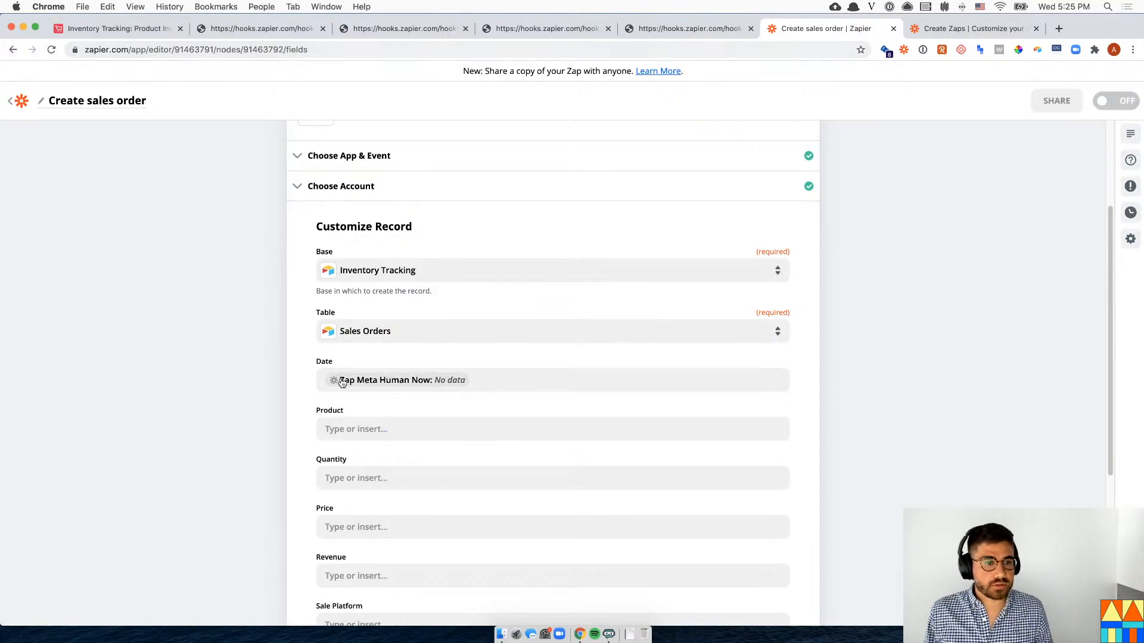
left_click(353, 432)
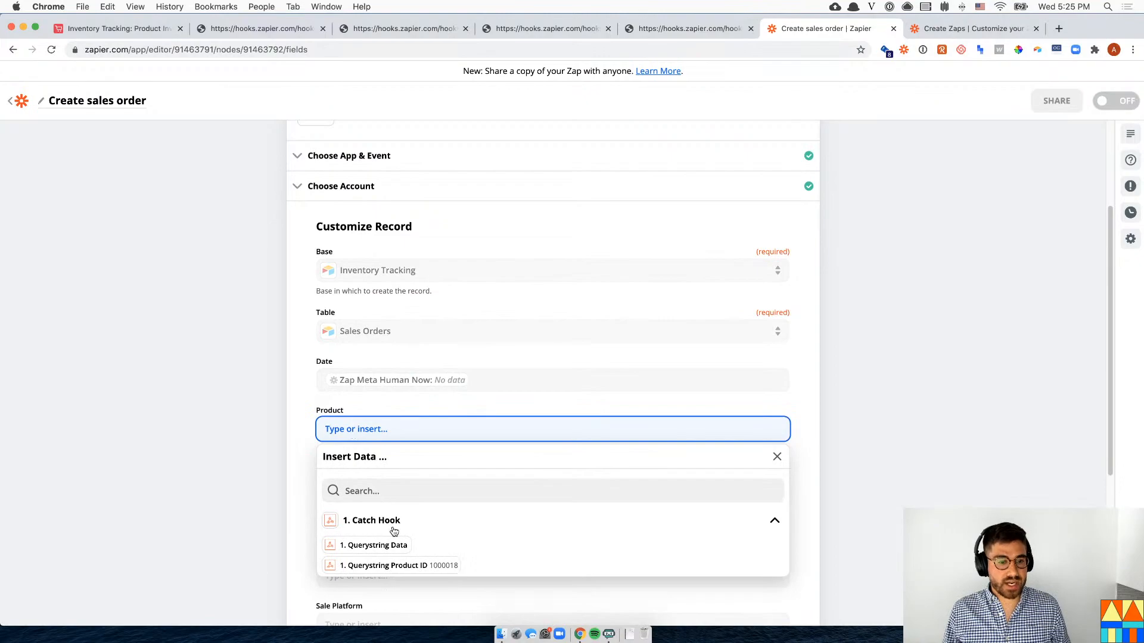
left_click(412, 569)
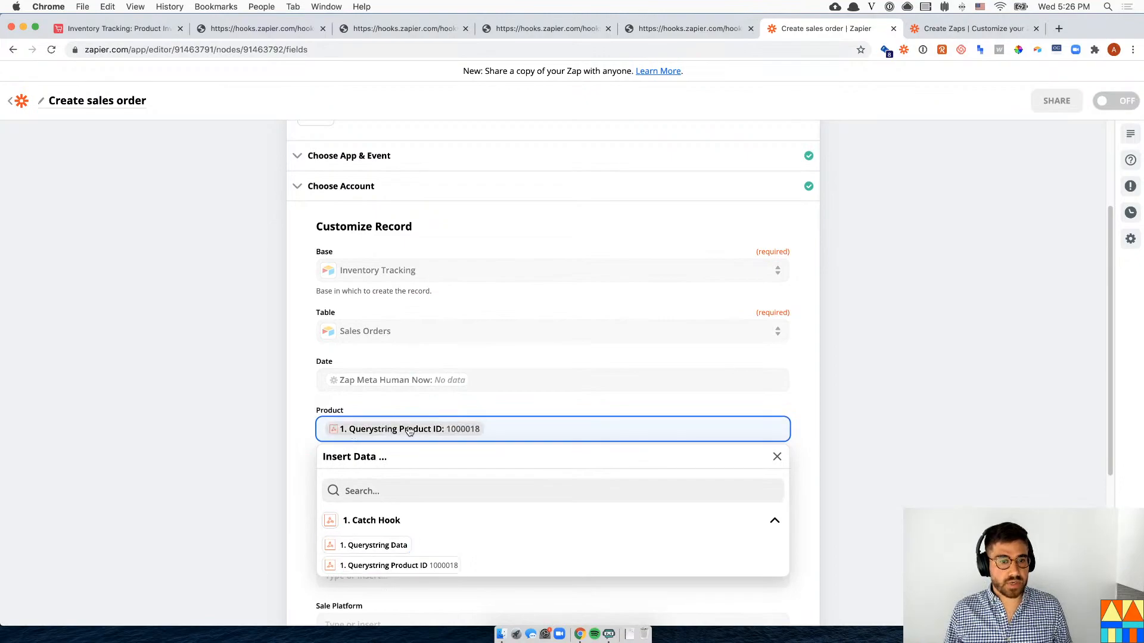
left_click(870, 430)
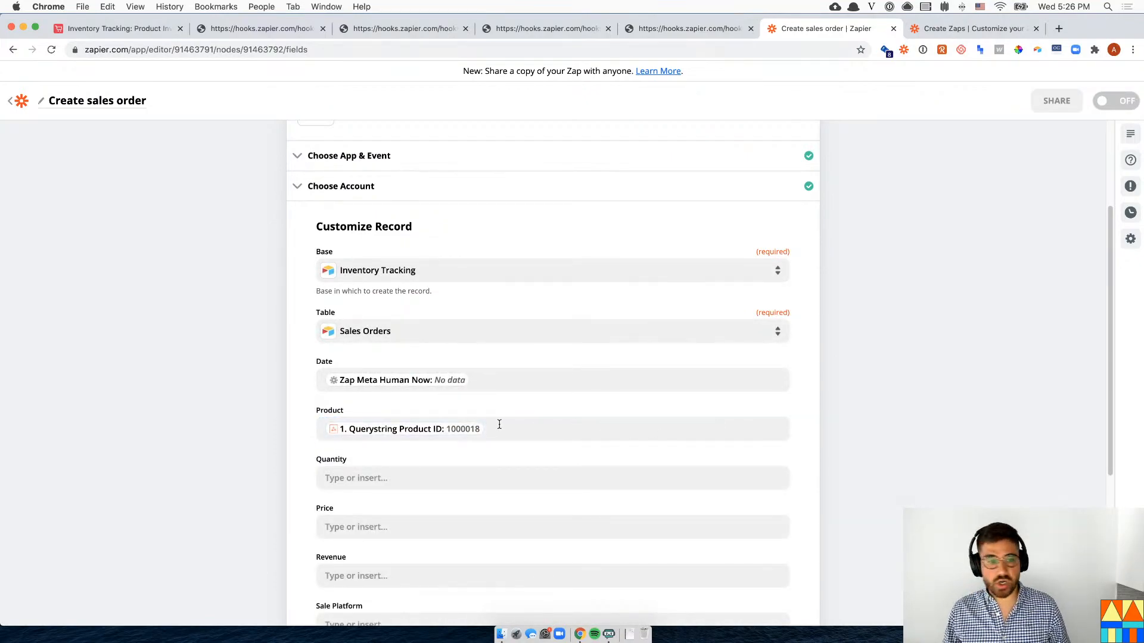
- Set the new sales order record's Quantity to 1
scroll(435, 429, "down", 1)
left_click(376, 462)
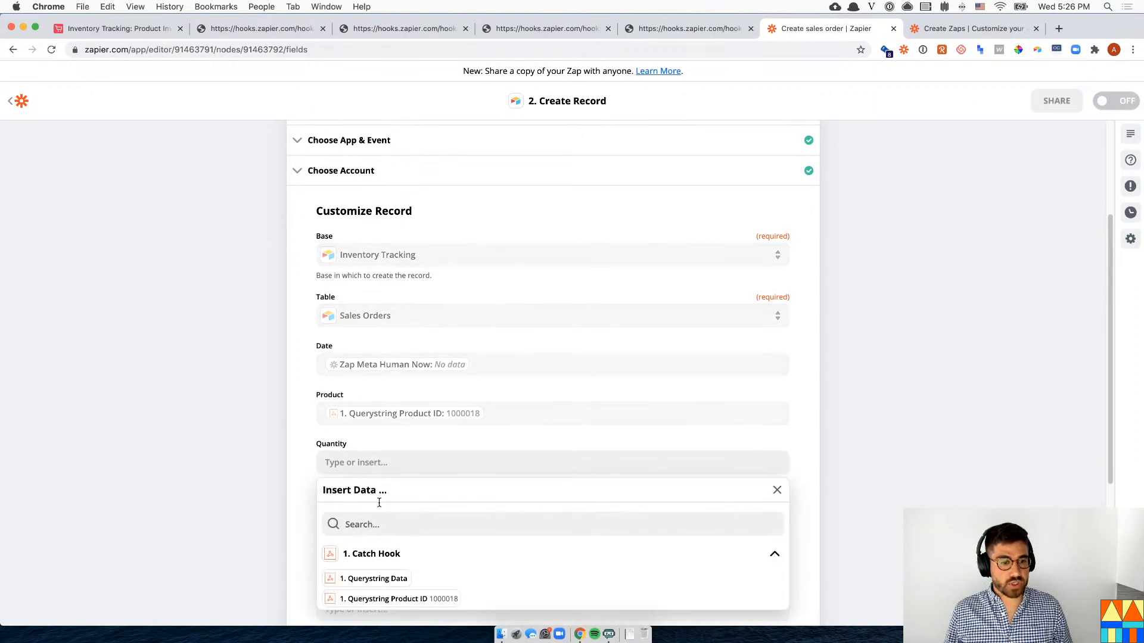
left_click(370, 463)
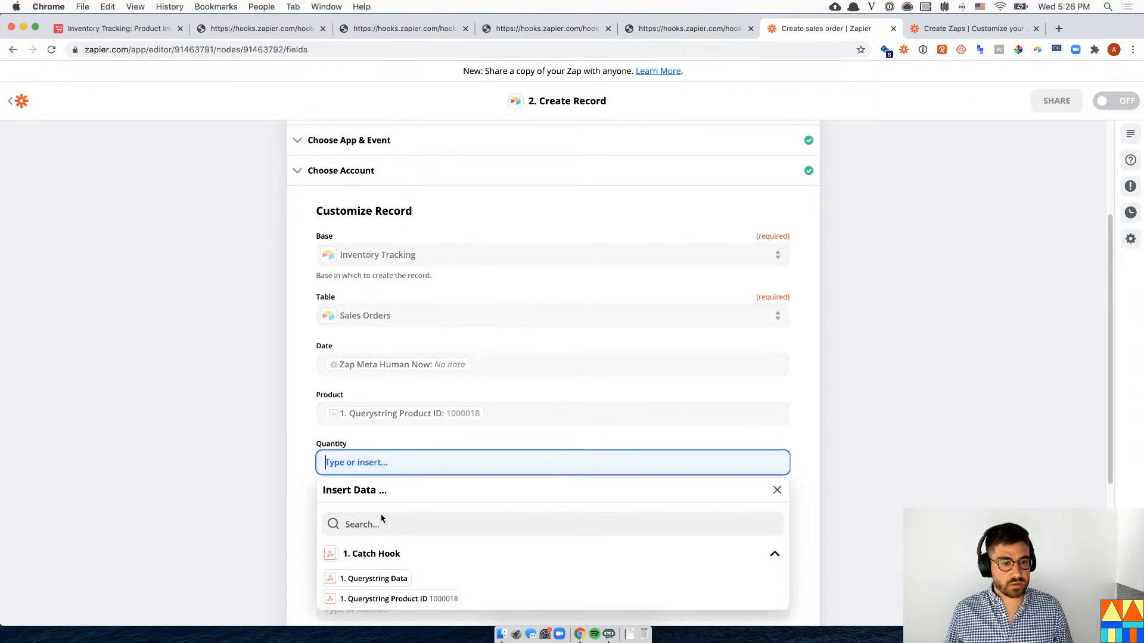
type("1")
left_click(238, 474)
scroll(238, 474, "down", 2)
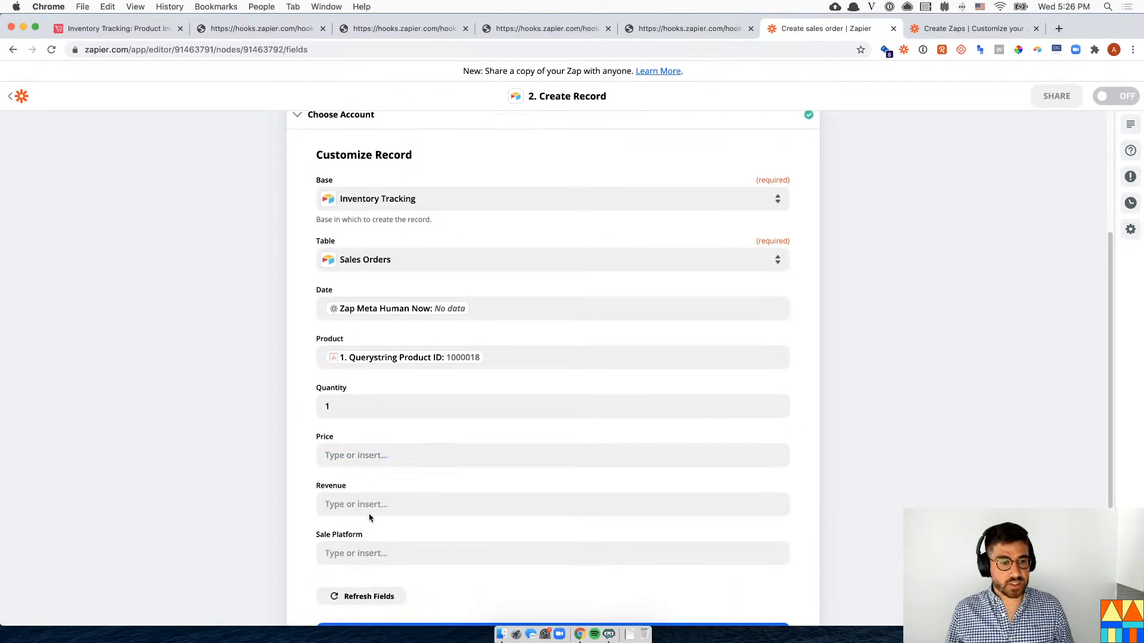
scroll(370, 521, "down", 1)
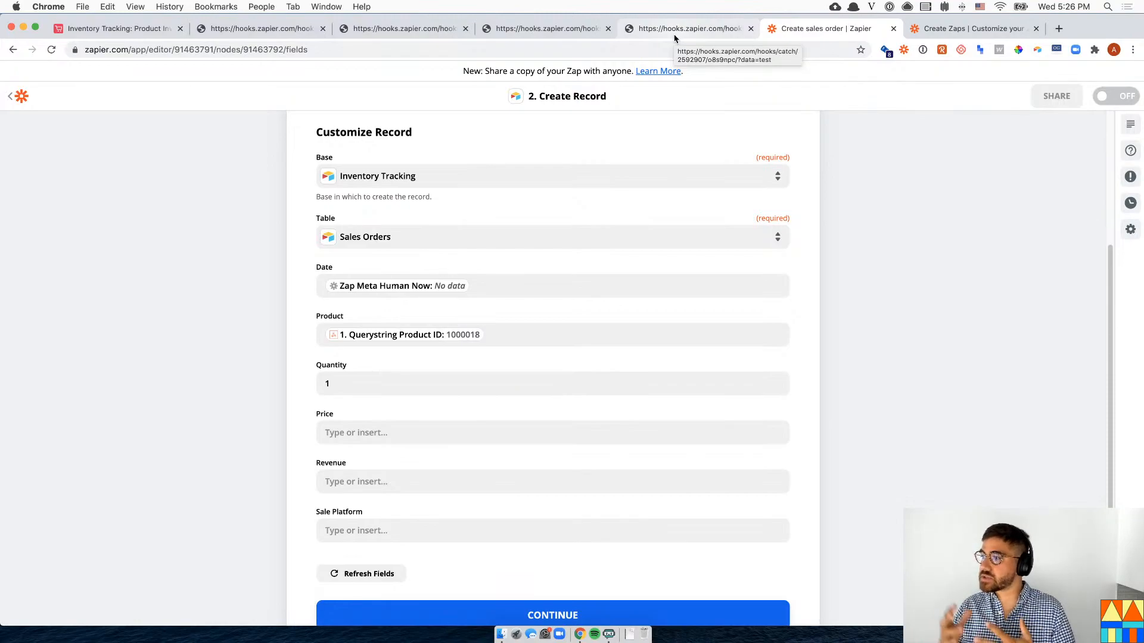
- In Airtable's Sales Orders table, open the Sale Platform field's options and copy the Farmers Market option name
left_click(103, 36)
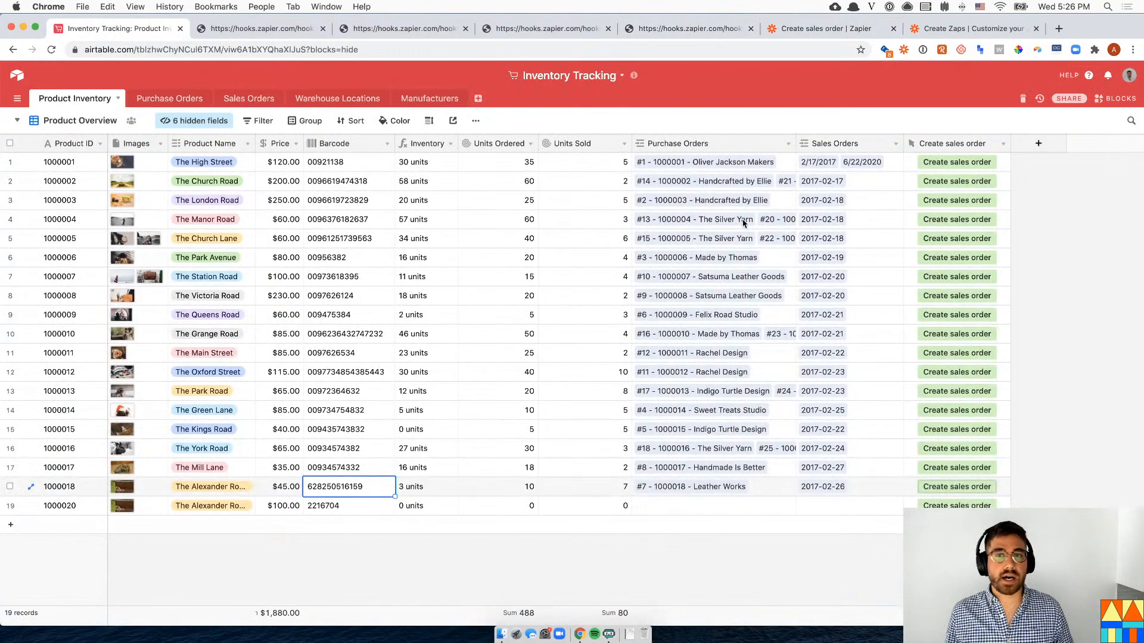
left_click(334, 99)
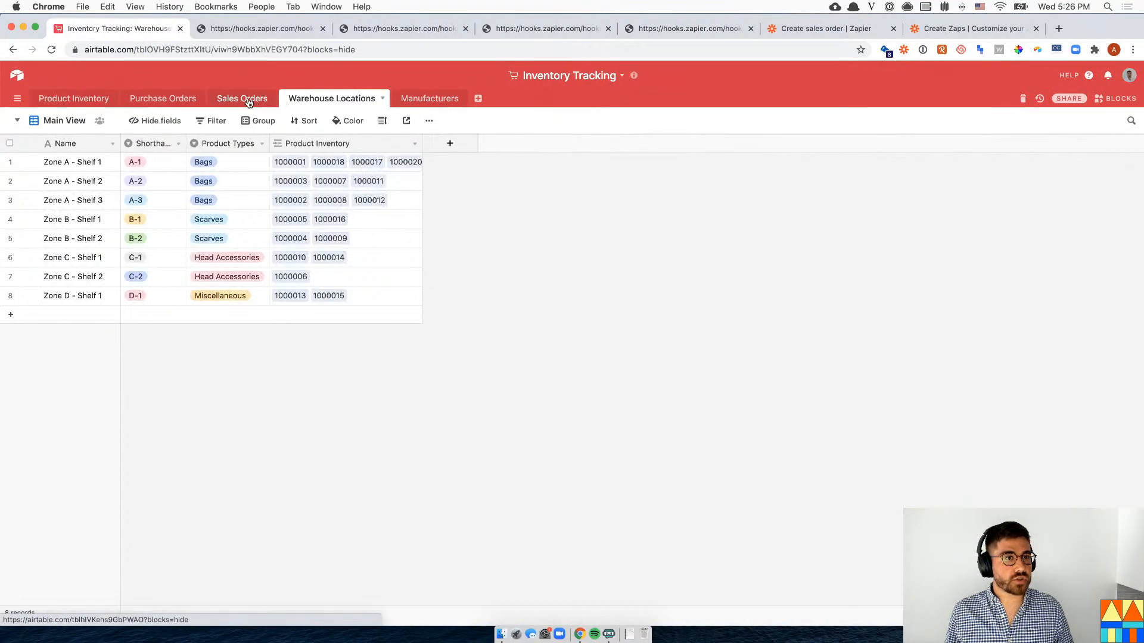
left_click(242, 99)
left_click(251, 144)
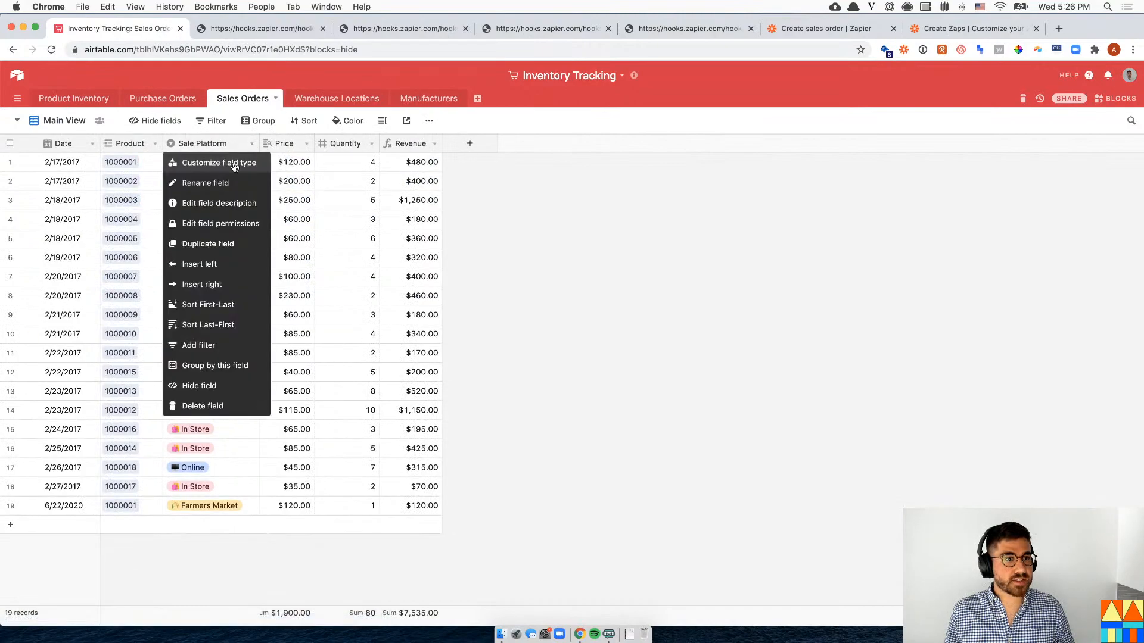
left_click(203, 162)
left_click(247, 313)
key("super+c")
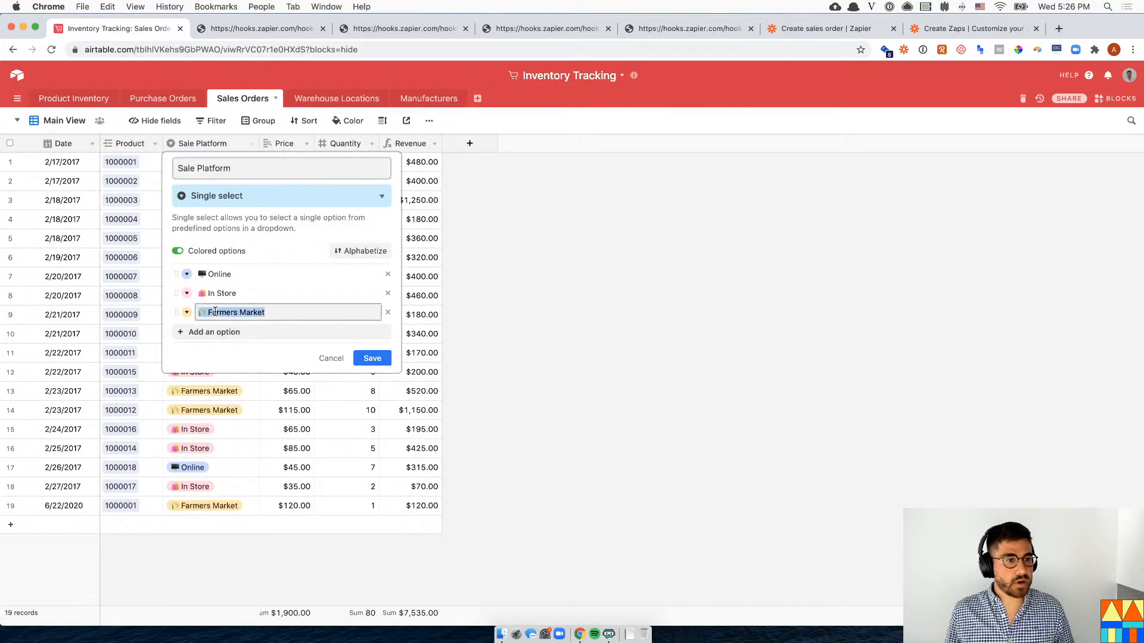
- Back in the Zap editor, paste Farmers Market as the record's Sale Platform value
left_click(1010, 28)
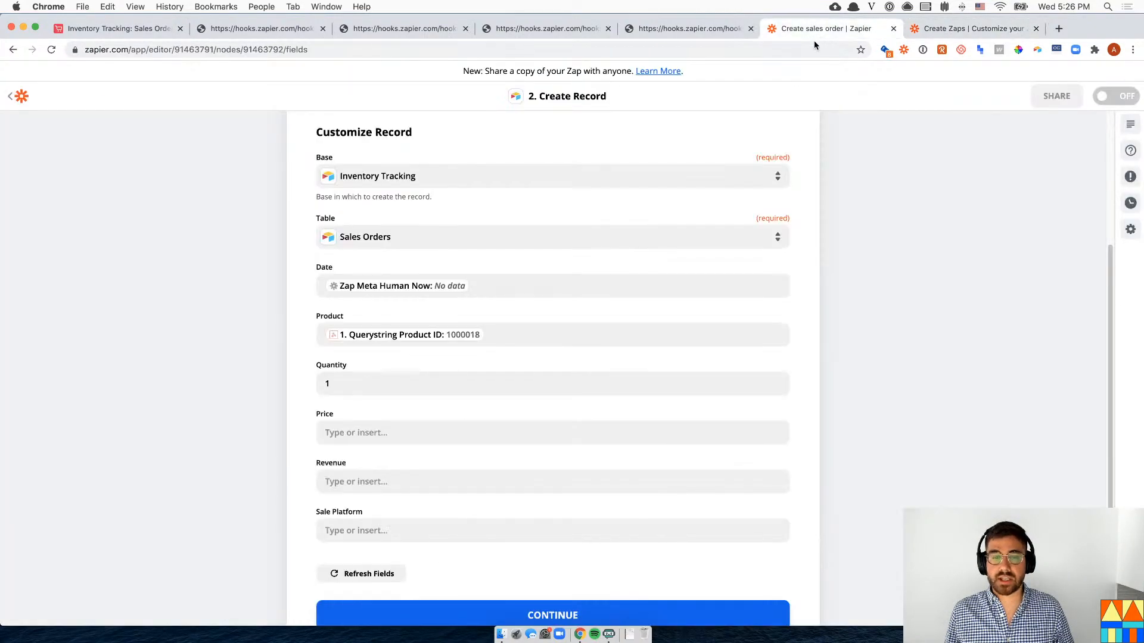
left_click(821, 33)
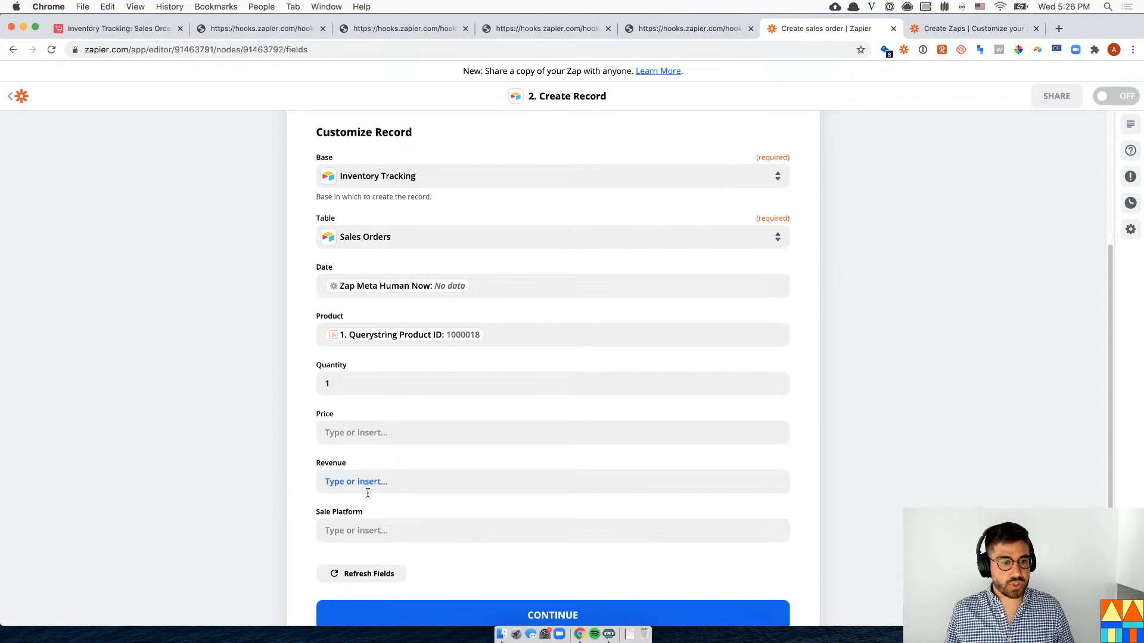
left_click(370, 530)
key("super+v")
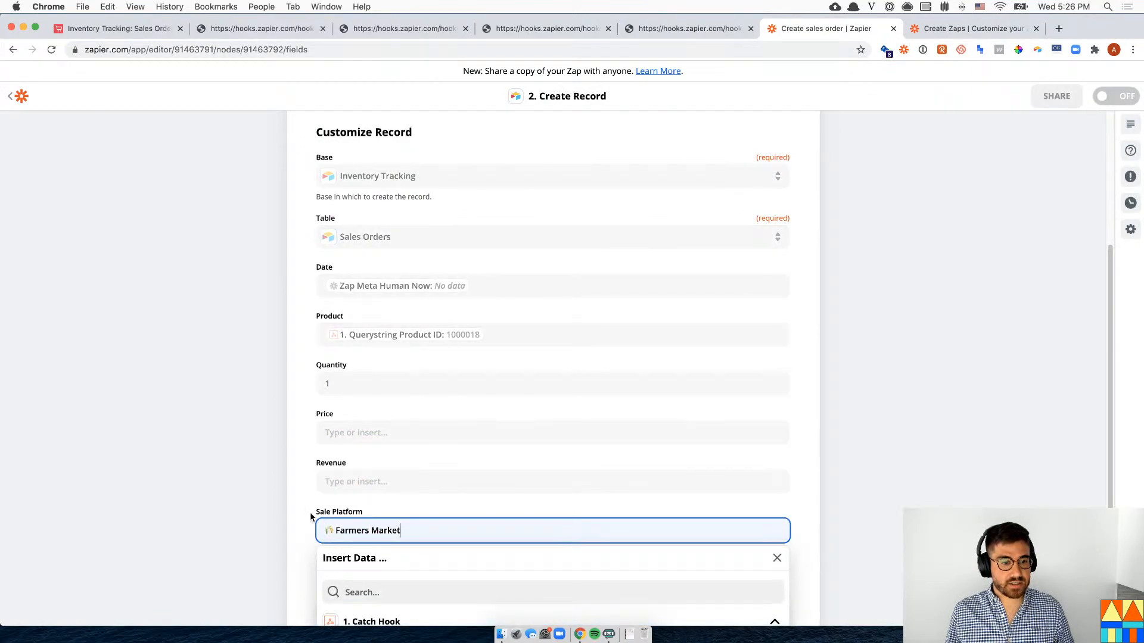
left_click(258, 505)
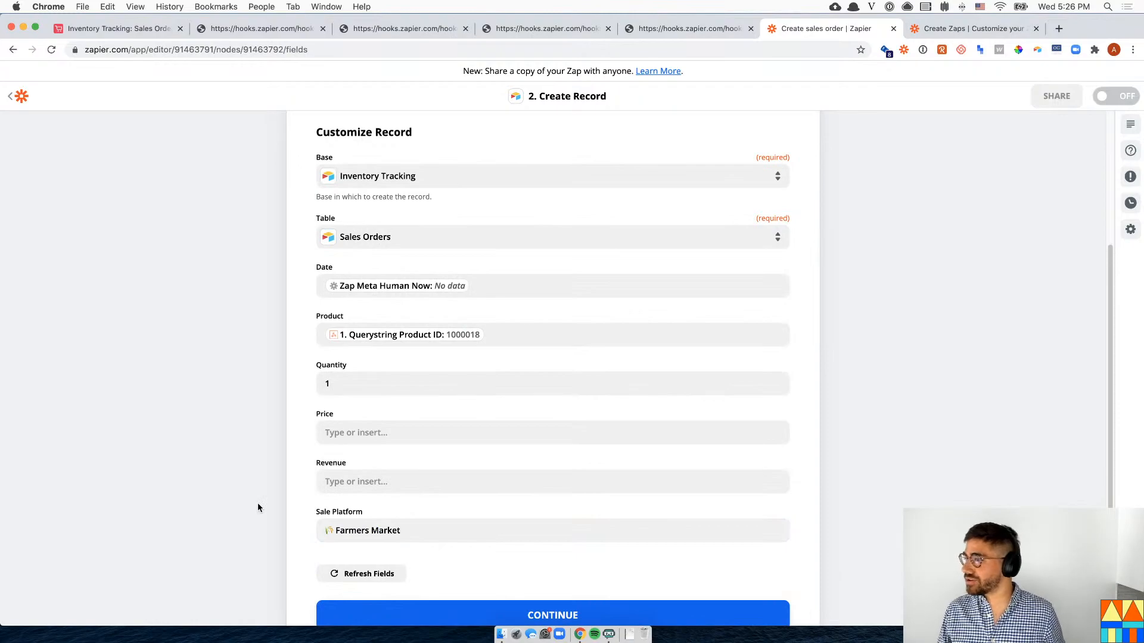
scroll(257, 507, "down", 1)
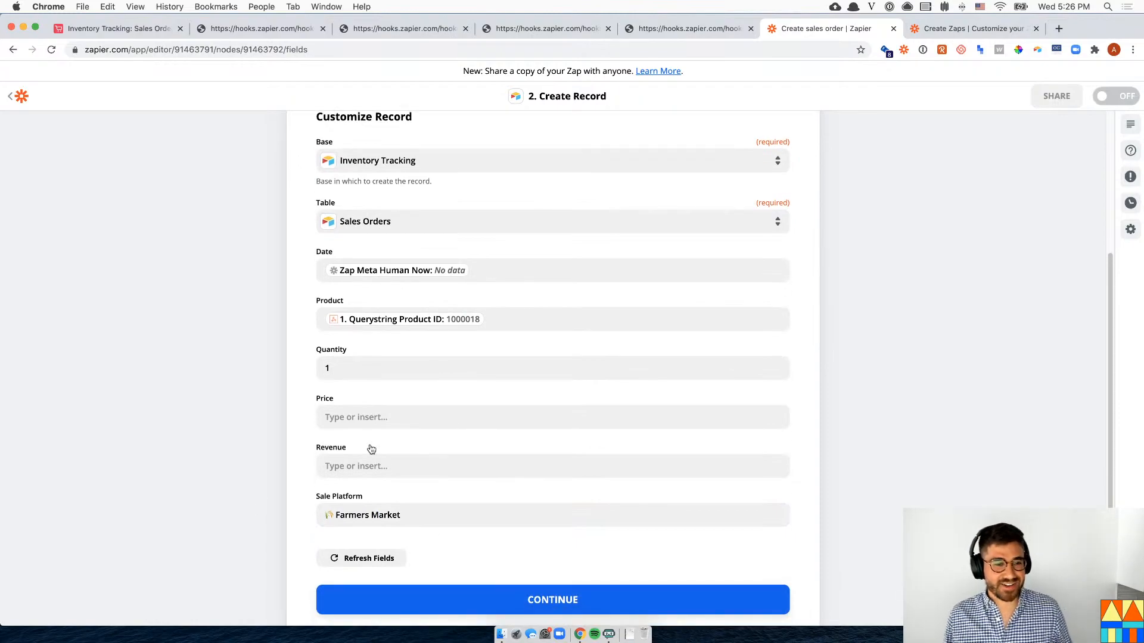
- In Airtable, close the Sale Platform field settings without saving and review the Product Inventory and Sales Orders tables
scroll(474, 370, "up", 5)
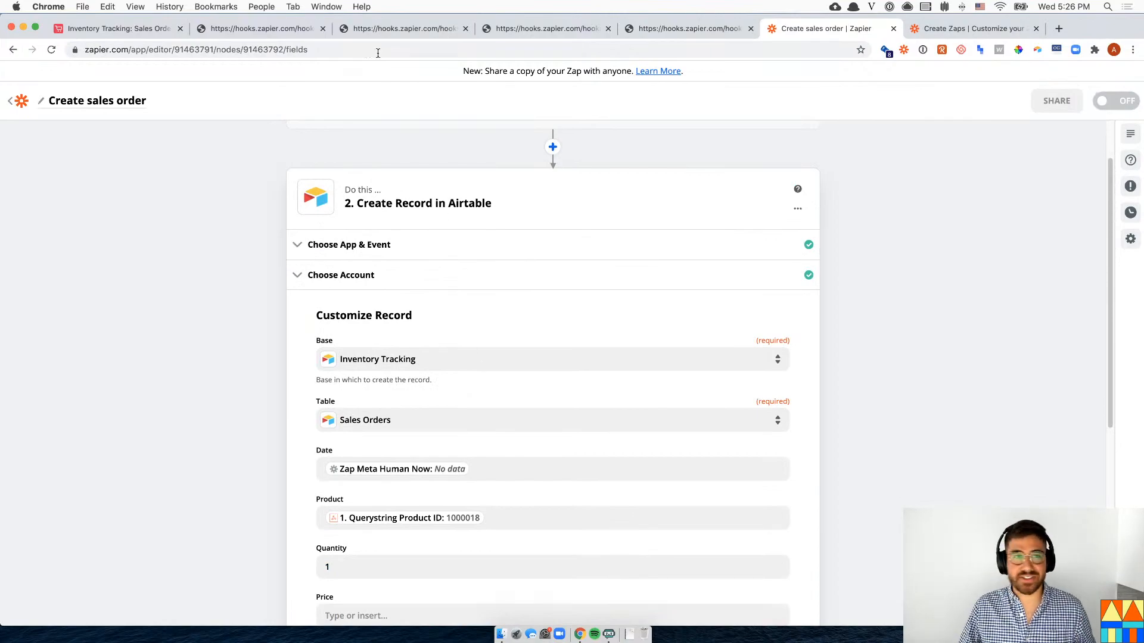
left_click(113, 29)
key("Escape")
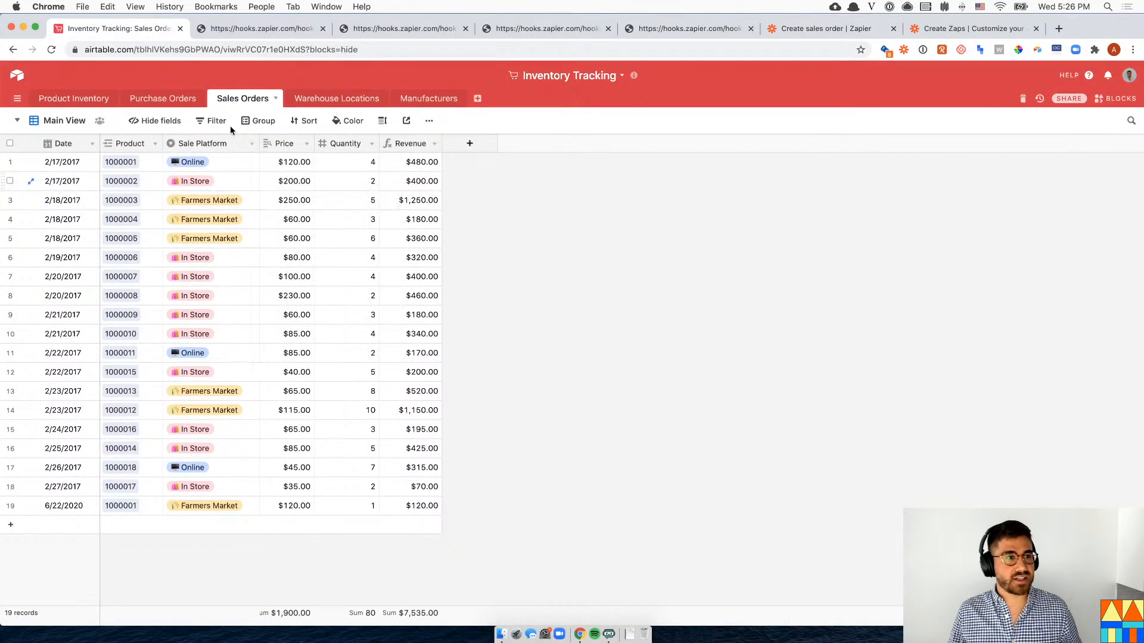
left_click(89, 100)
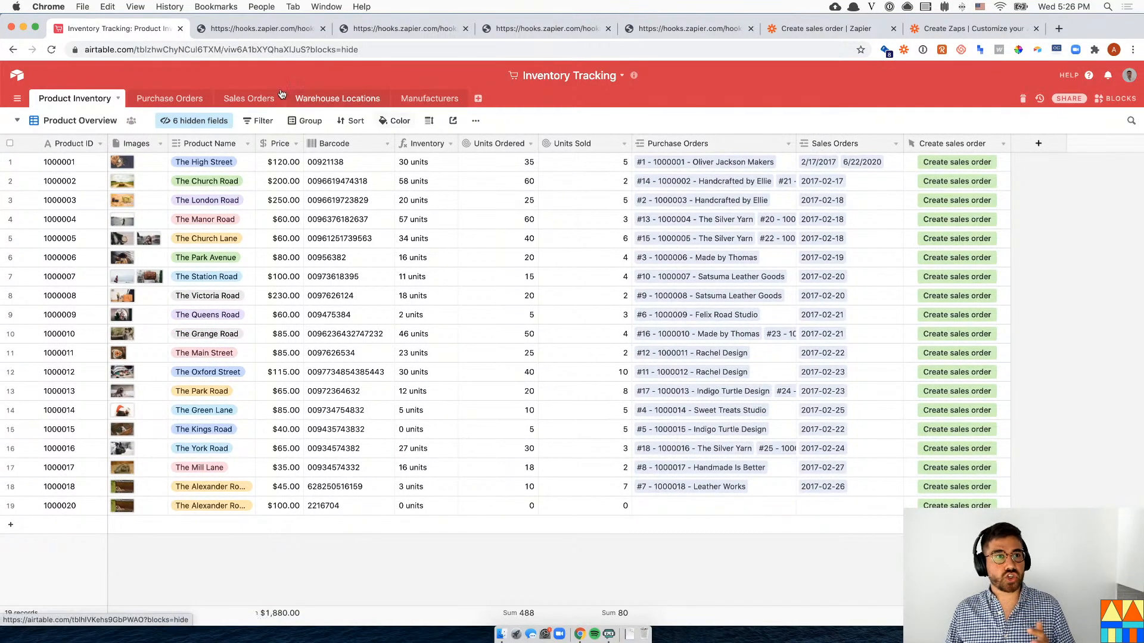
left_click(242, 100)
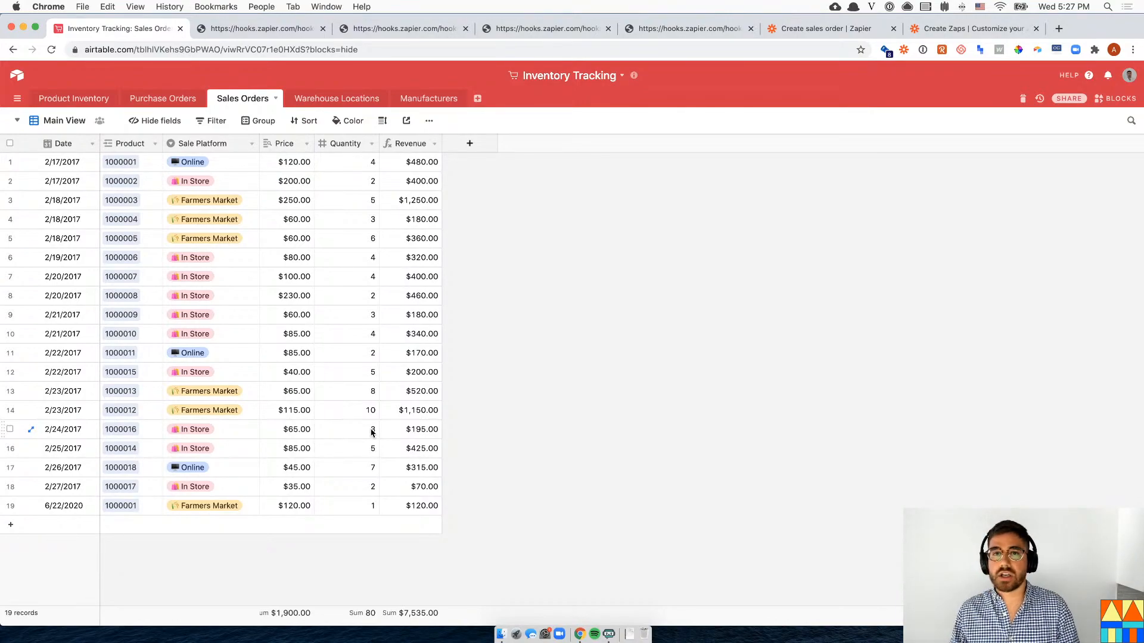
left_click(945, 30)
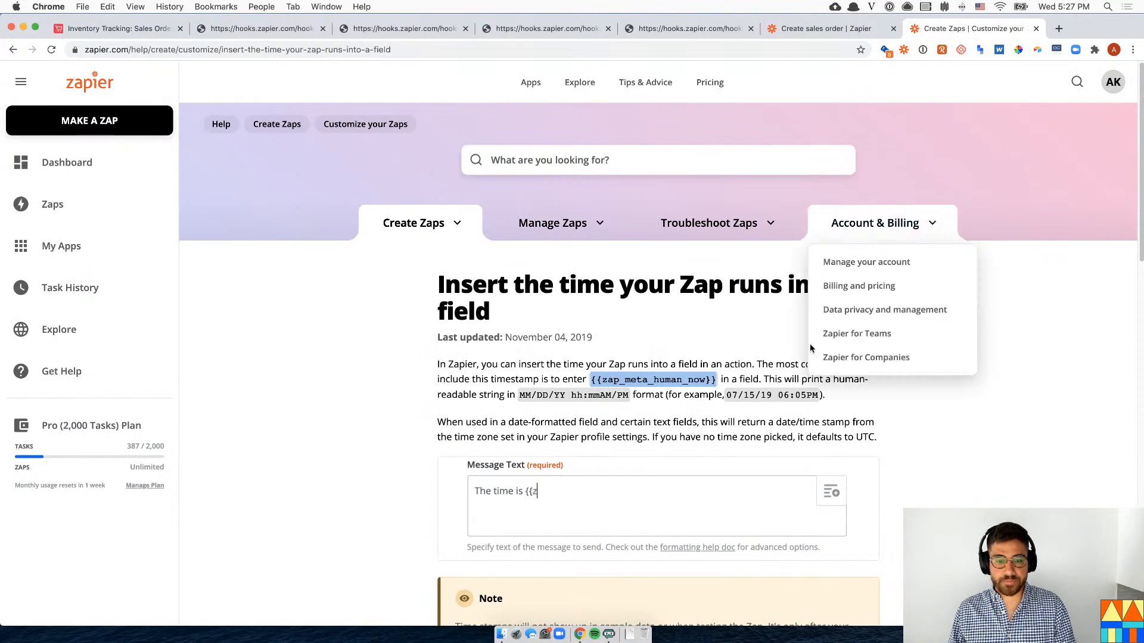
- Return to the Zap editor, finish customizing the record and send the test record to Airtable
left_click(826, 29)
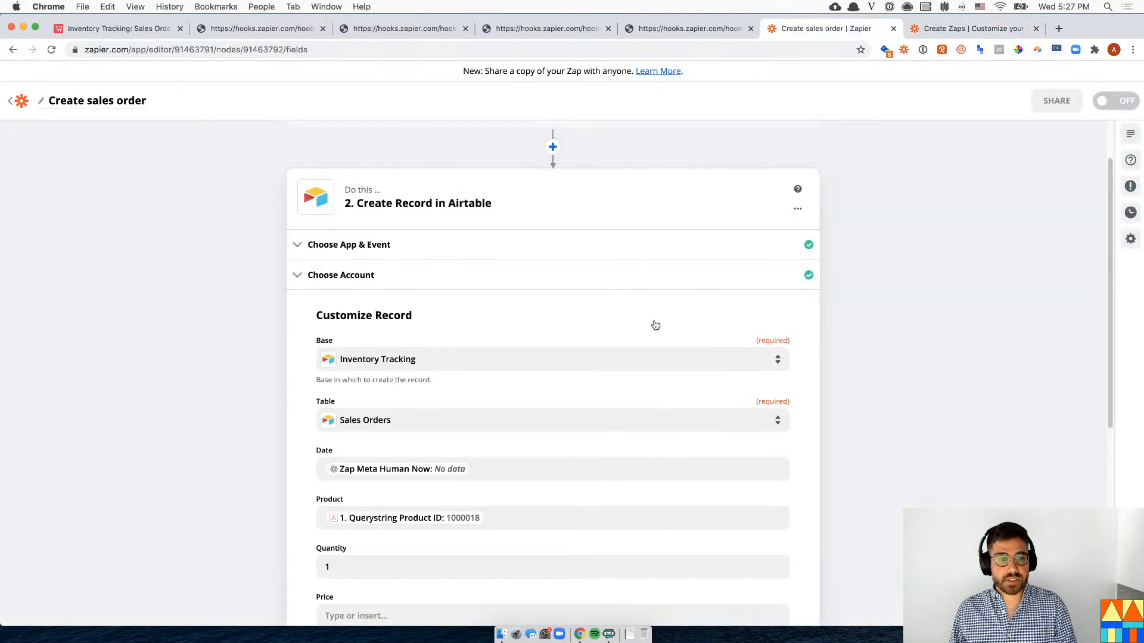
scroll(727, 409, "down", 3)
scroll(825, 360, "up", 3)
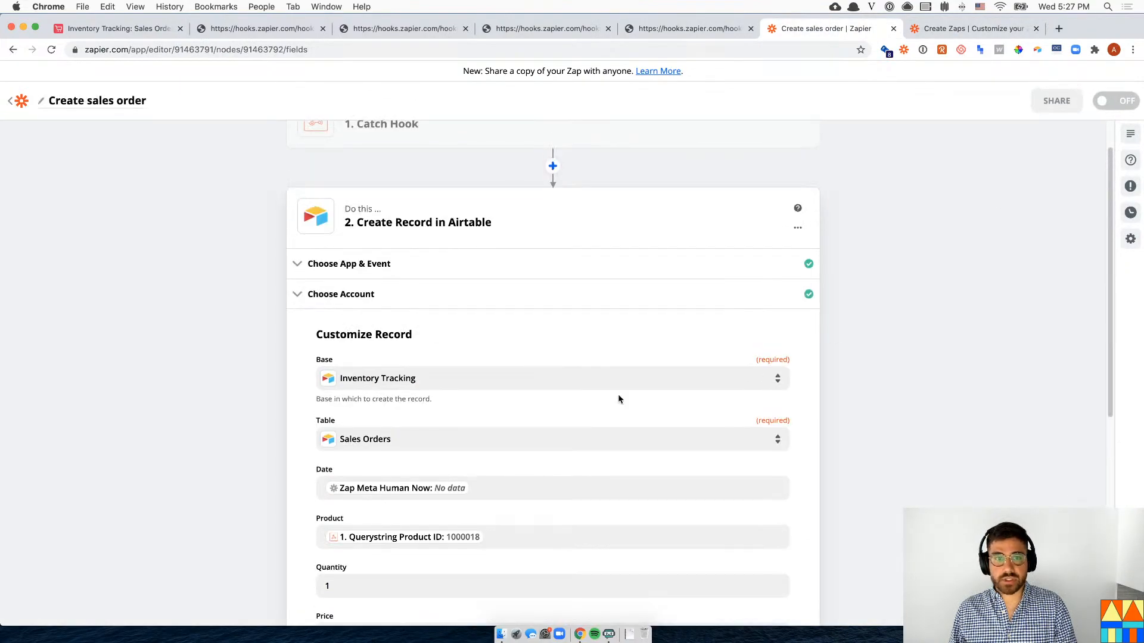
scroll(618, 398, "down", 5)
left_click(396, 399)
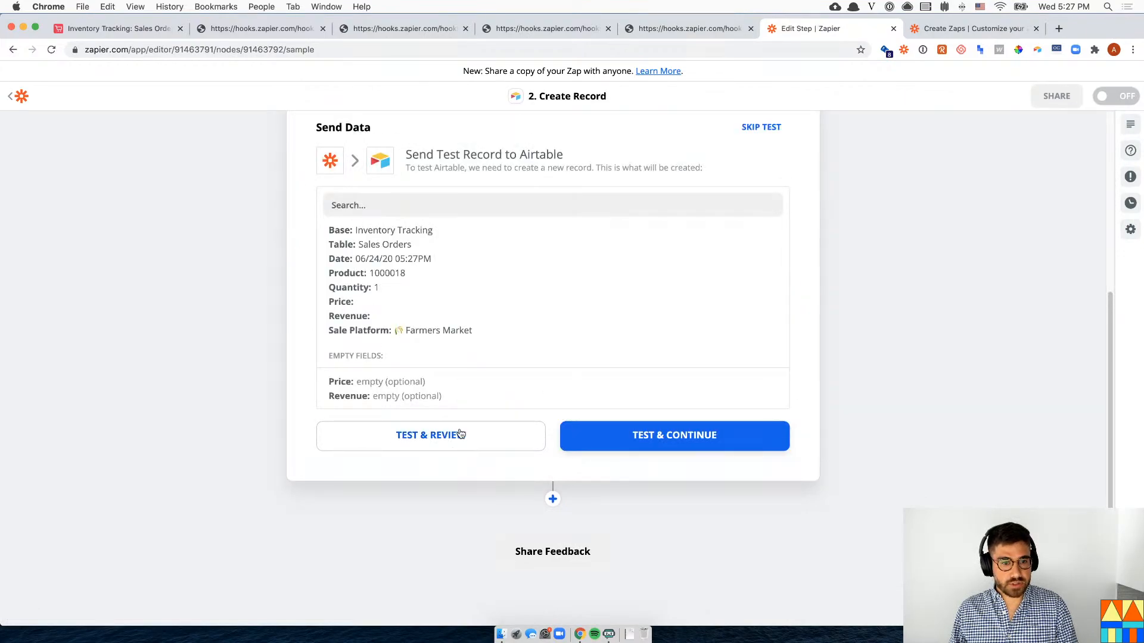
left_click(643, 435)
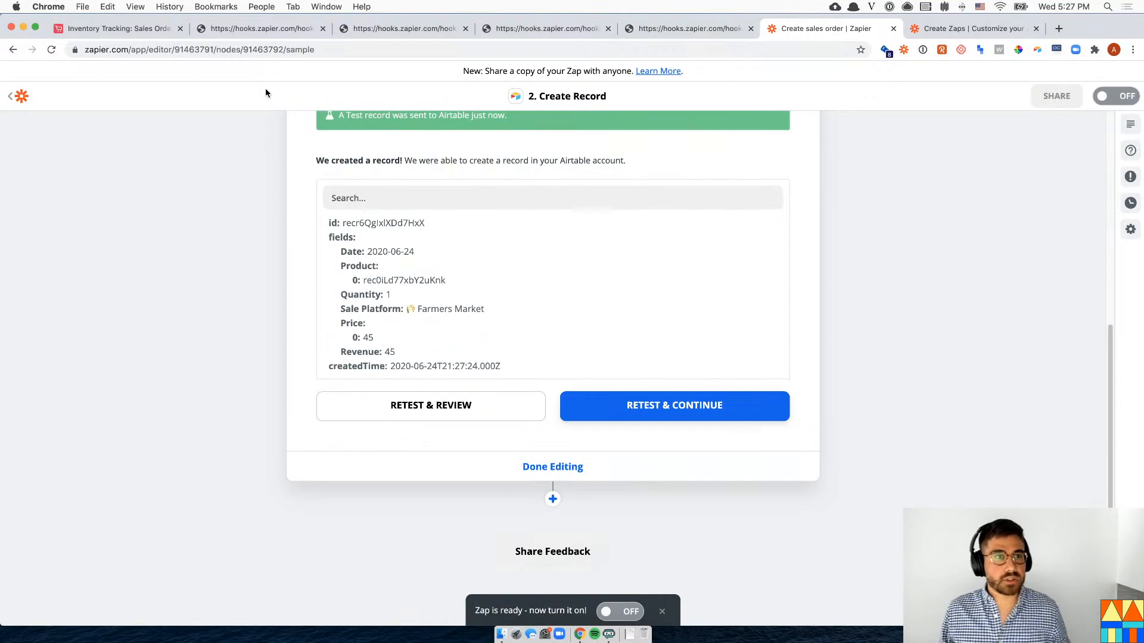
- Check the test order in Airtable's Sales Orders table and product 1000018's inventory in Product Inventory
left_click(119, 29)
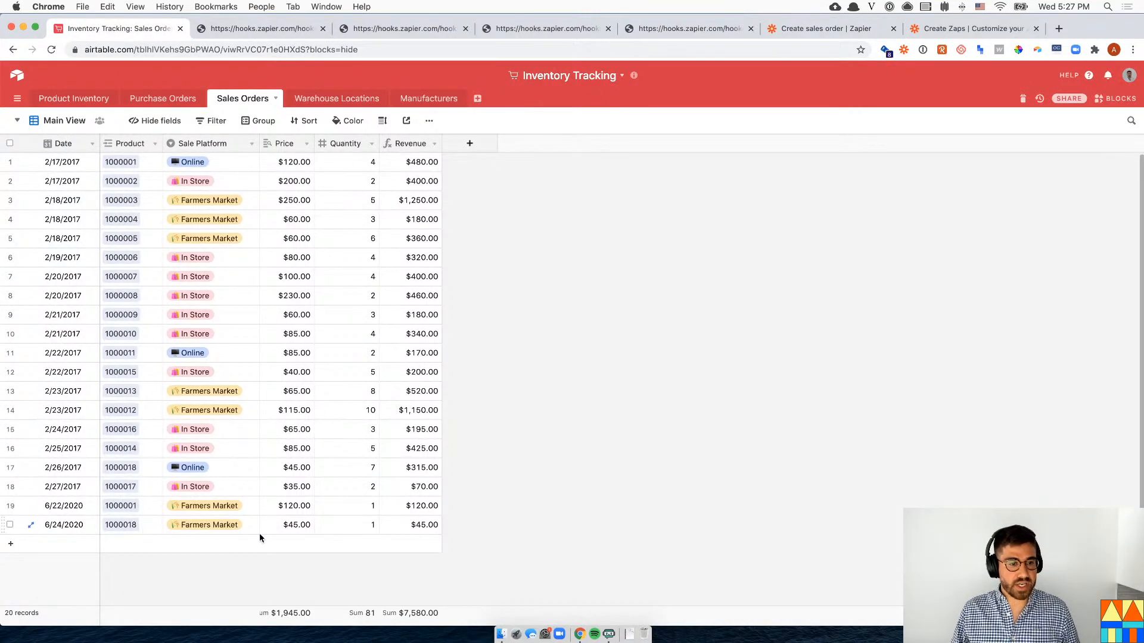
left_click(78, 99)
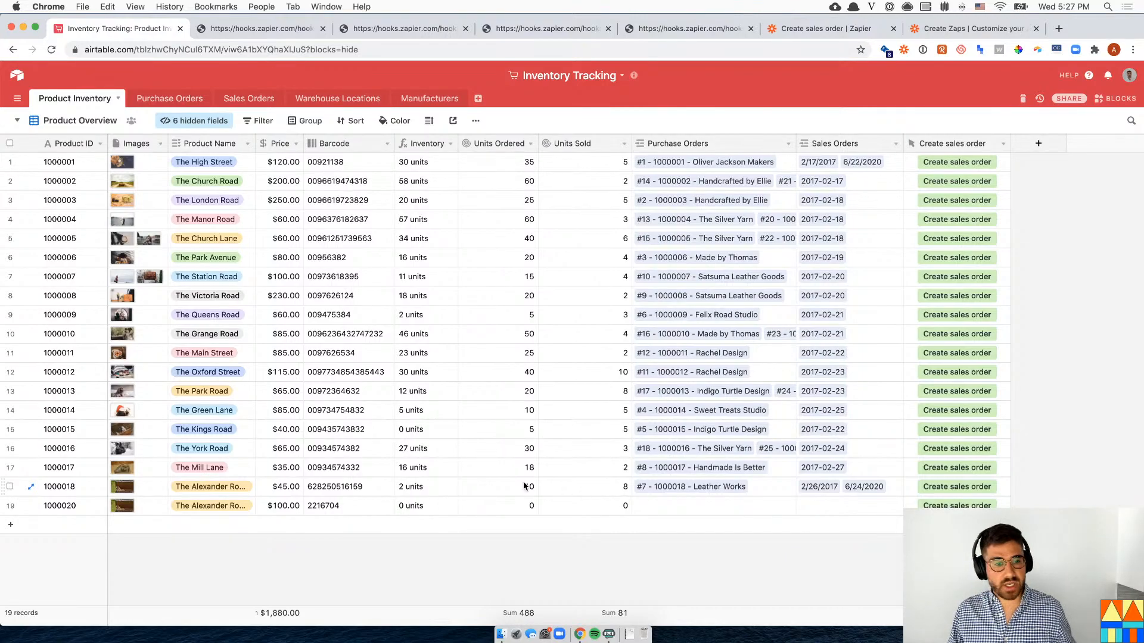
left_click(445, 483)
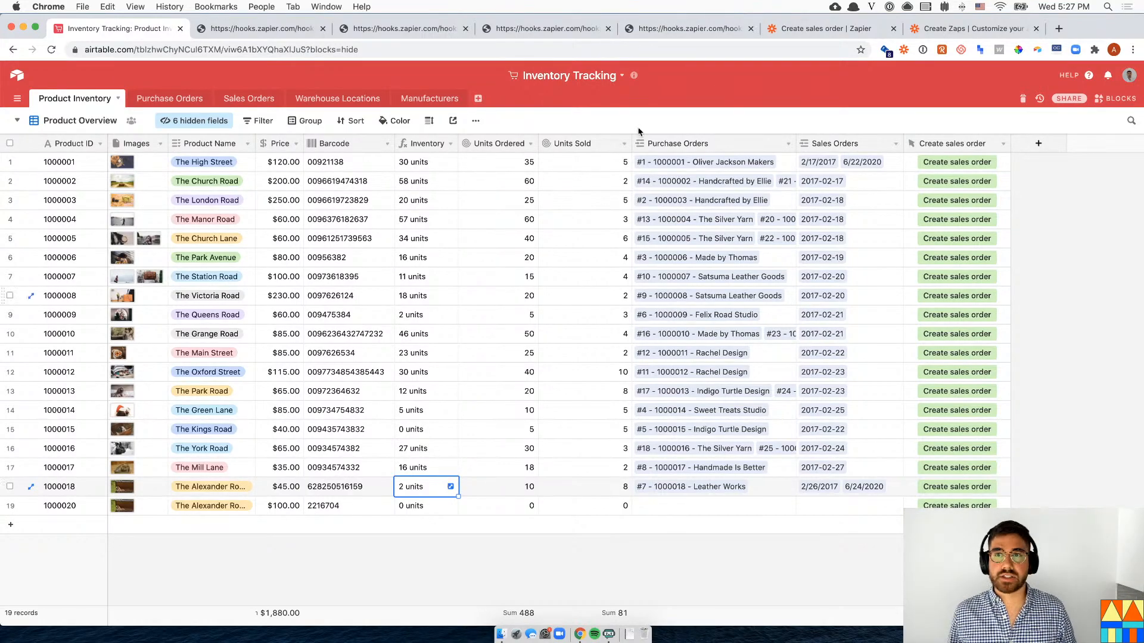
- Go back to the Zap editor and turn the Create sales order Zap on
left_click(776, 29)
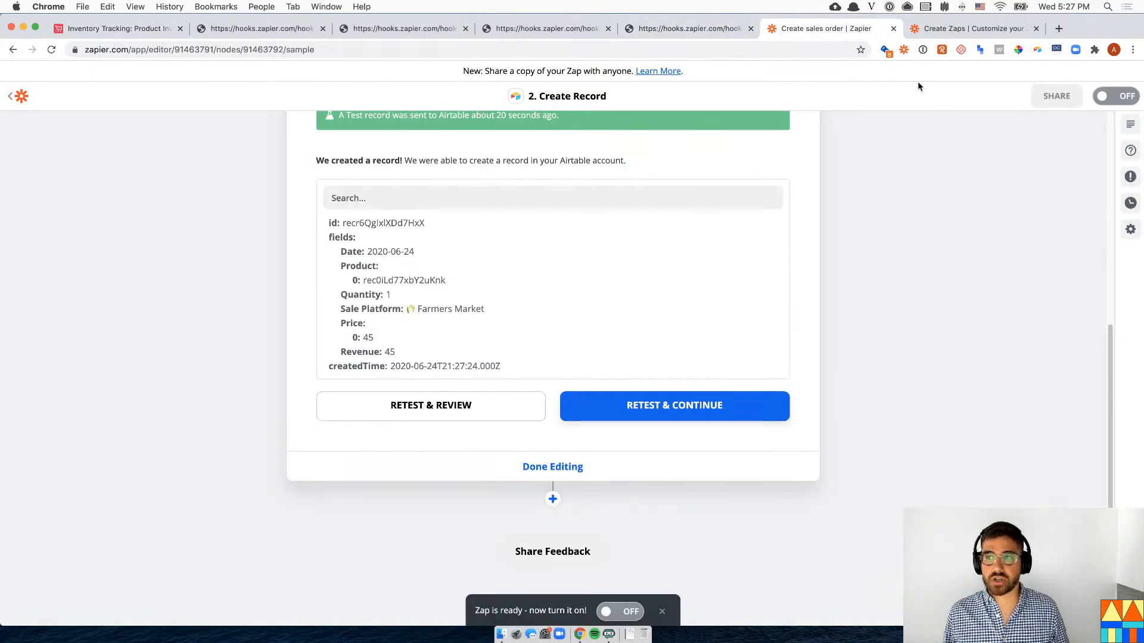
scroll(898, 285, "up", 6)
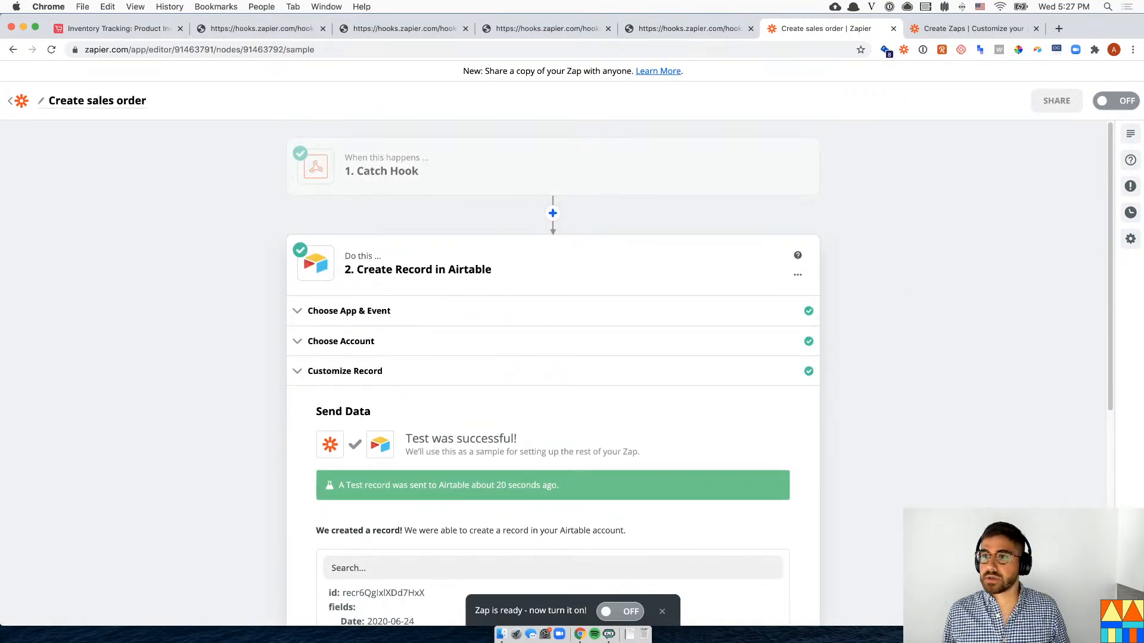
left_click(1116, 100)
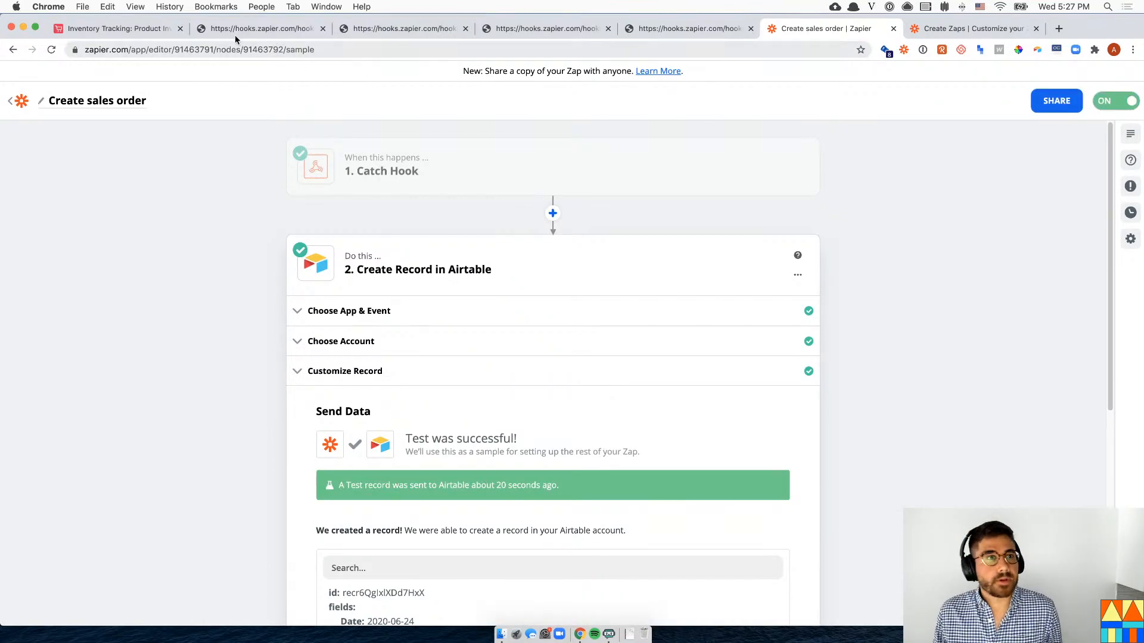
- In Airtable's Product Inventory table, trigger Create sales order for The Mill Lane, product 1000017
left_click(116, 28)
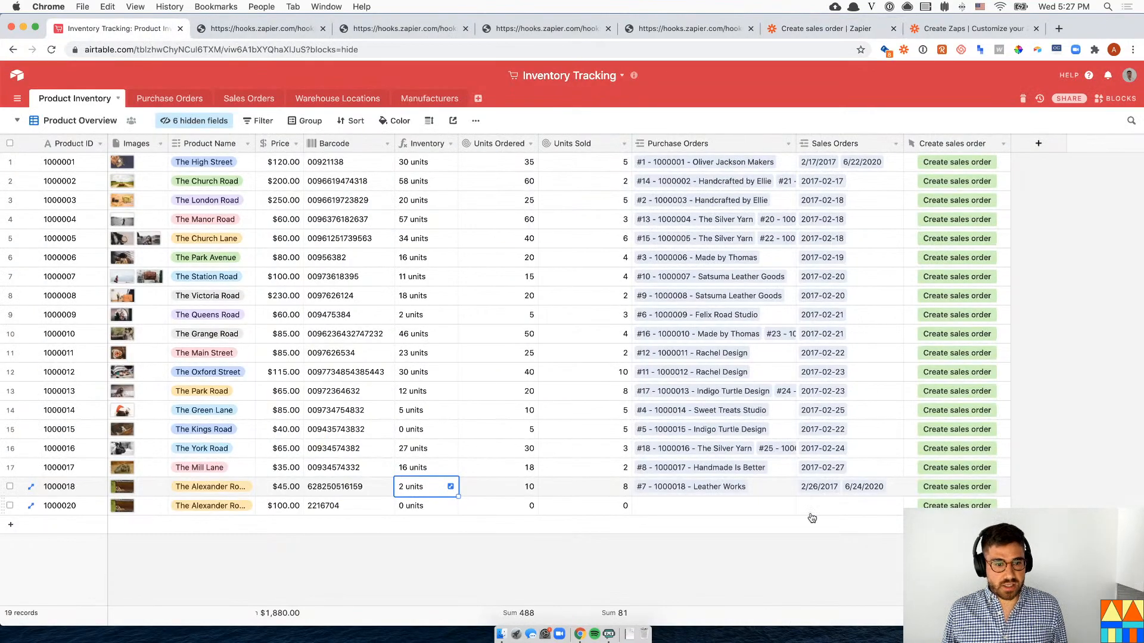
left_click(567, 470)
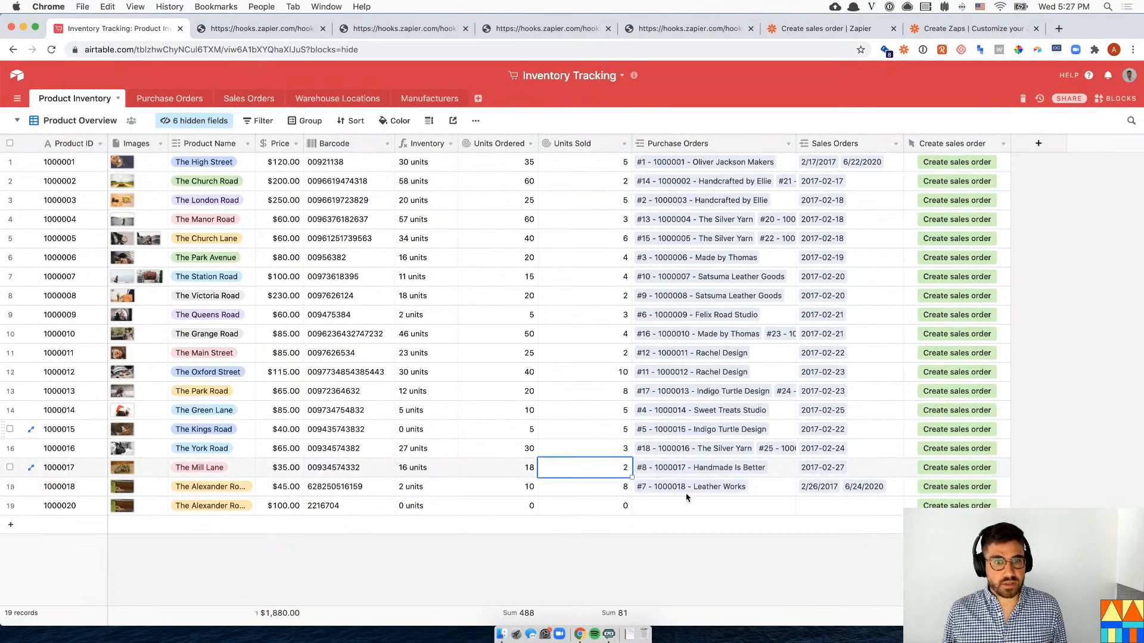
left_click(943, 474)
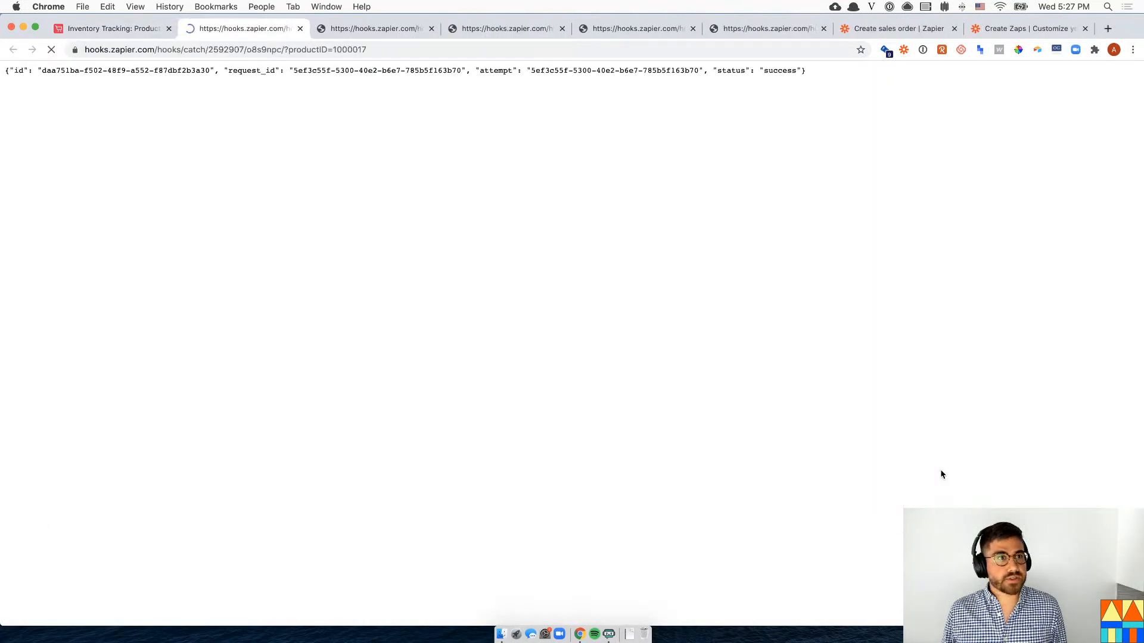
- Create a second sales order for The Mill Lane from Product Inventory, and check the new records in Sales Orders
left_click(63, 31)
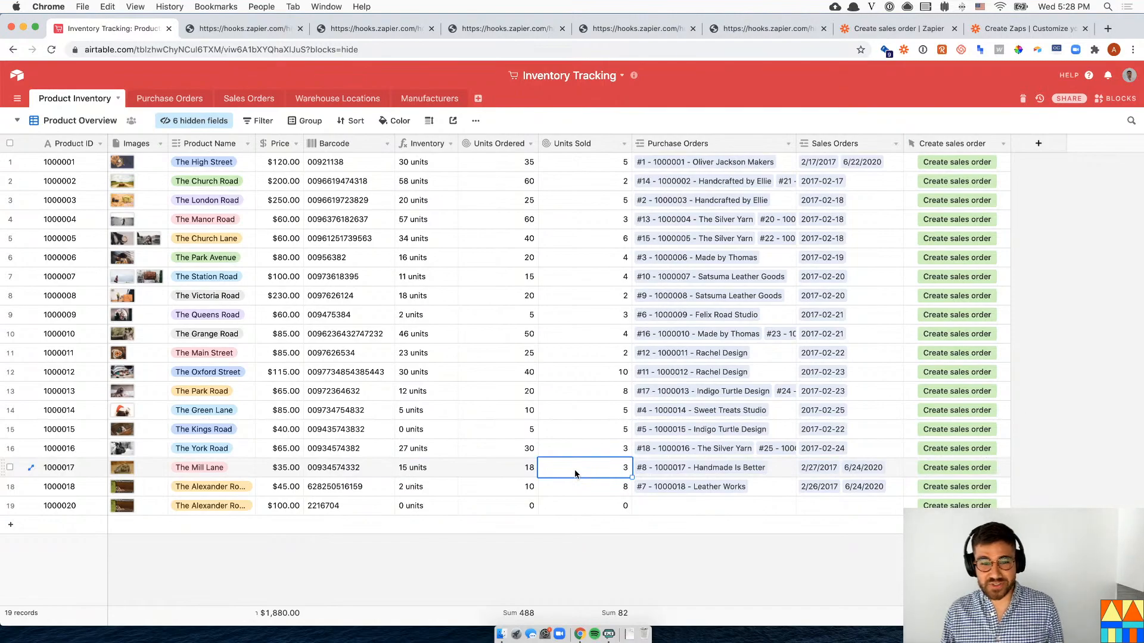
left_click(949, 470)
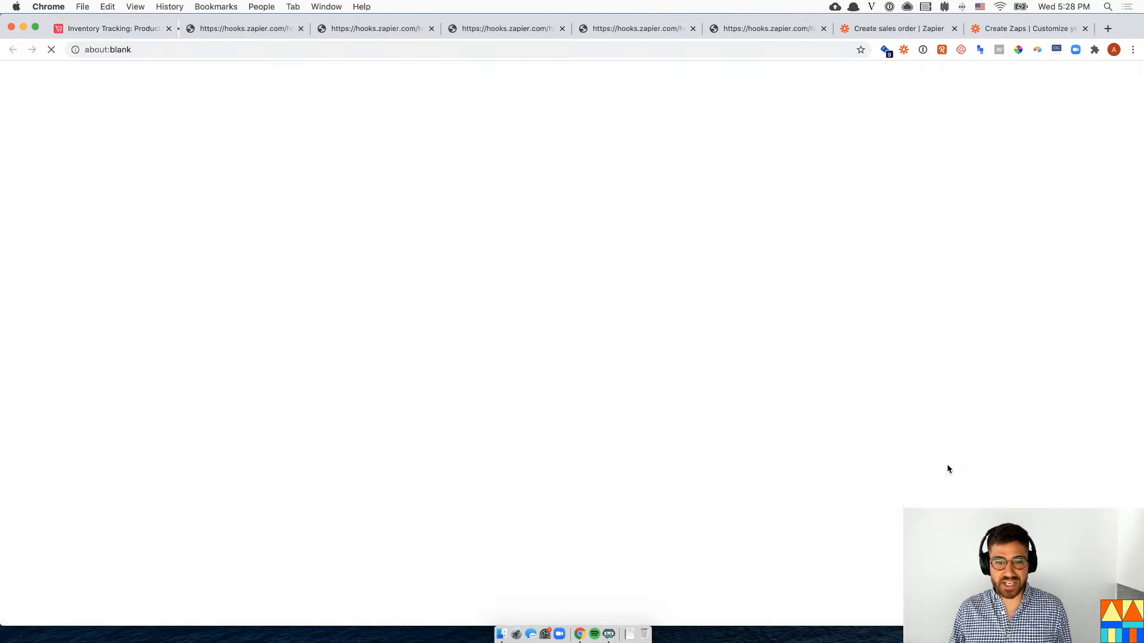
left_click(113, 29)
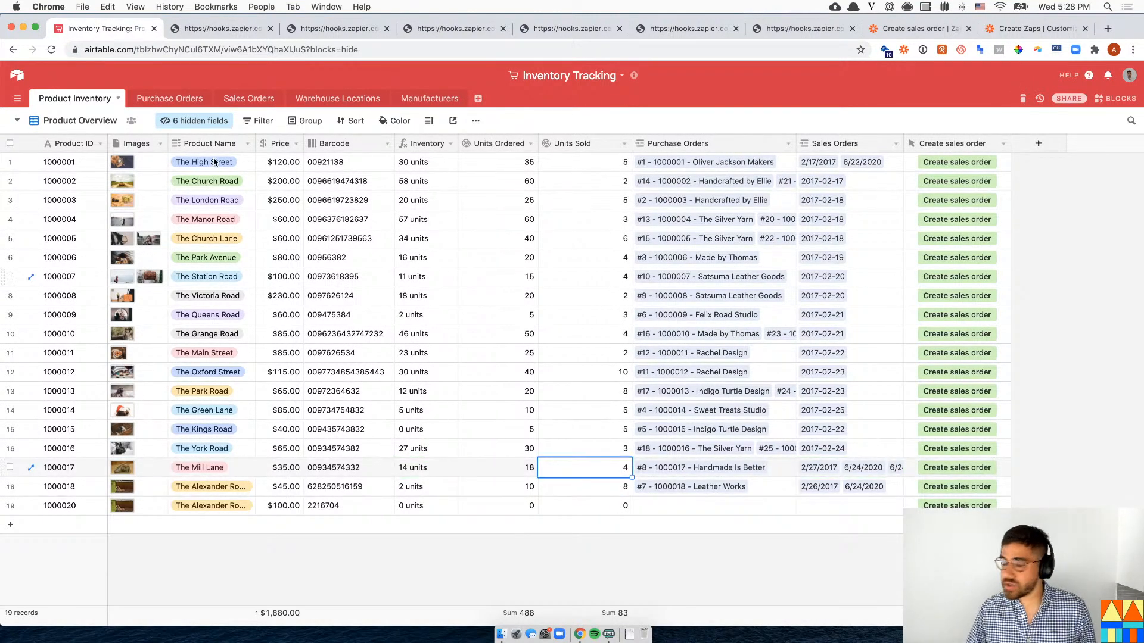
left_click(265, 104)
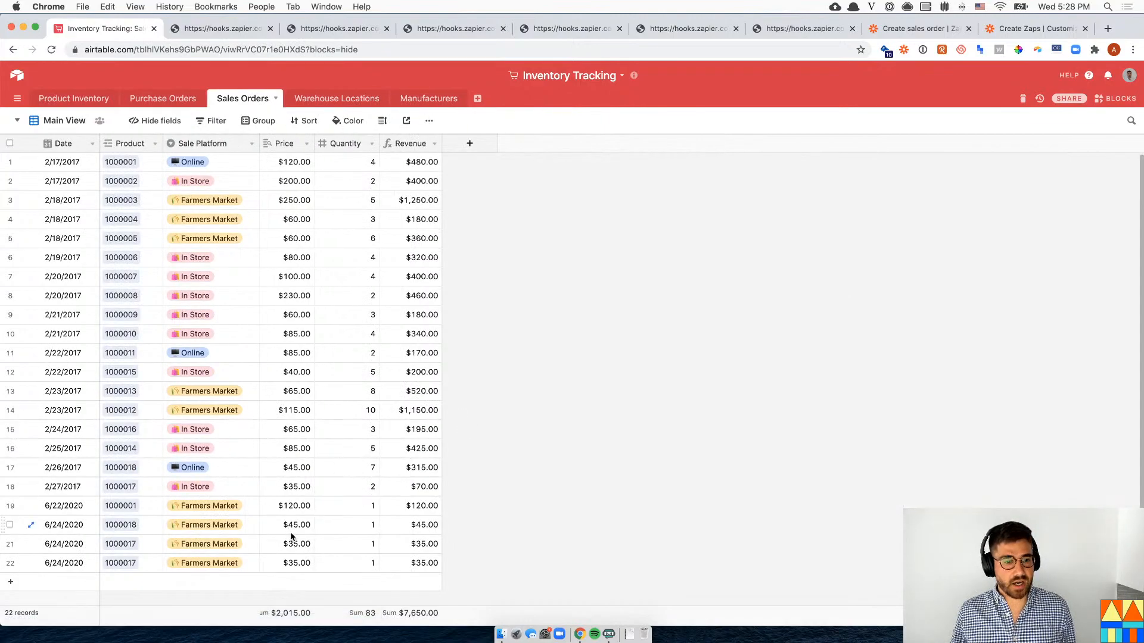
- Review the newest 6/24/2020 records and their linked products in Sales Orders, and return to the Product Inventory table
scroll(358, 544, "down", 1)
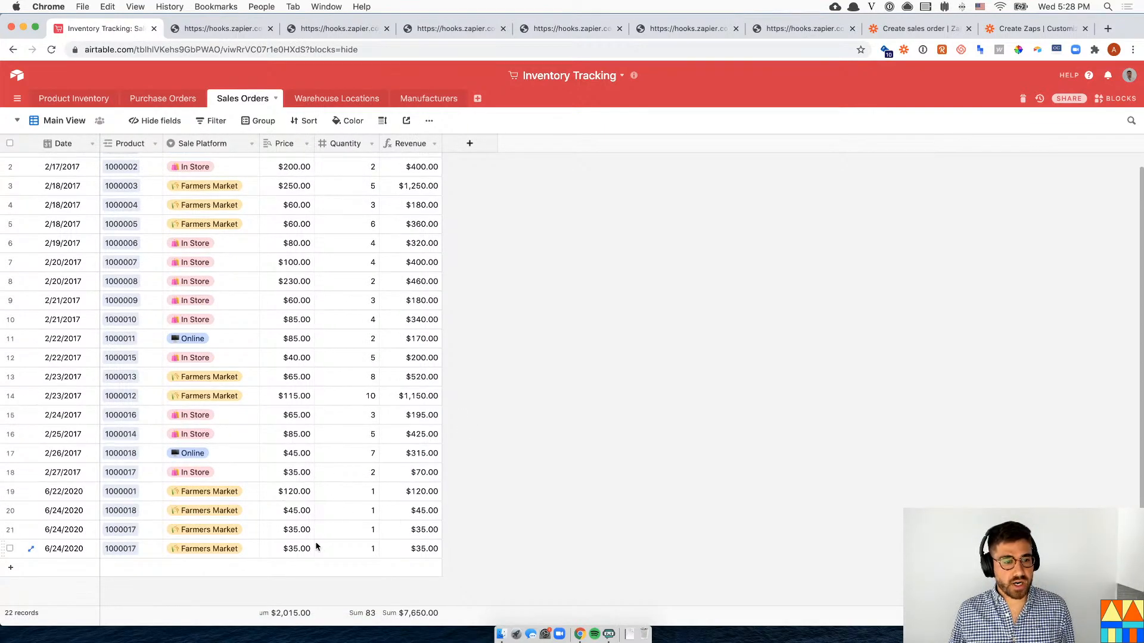
left_click_drag(149, 530, 155, 543)
left_click(157, 510)
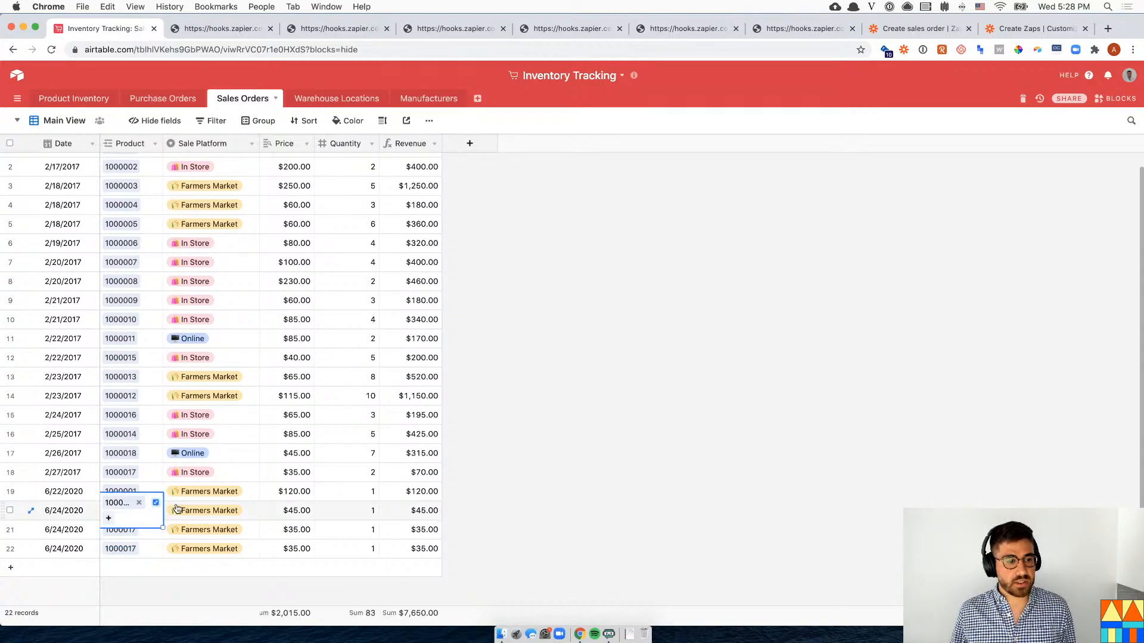
left_click(741, 520)
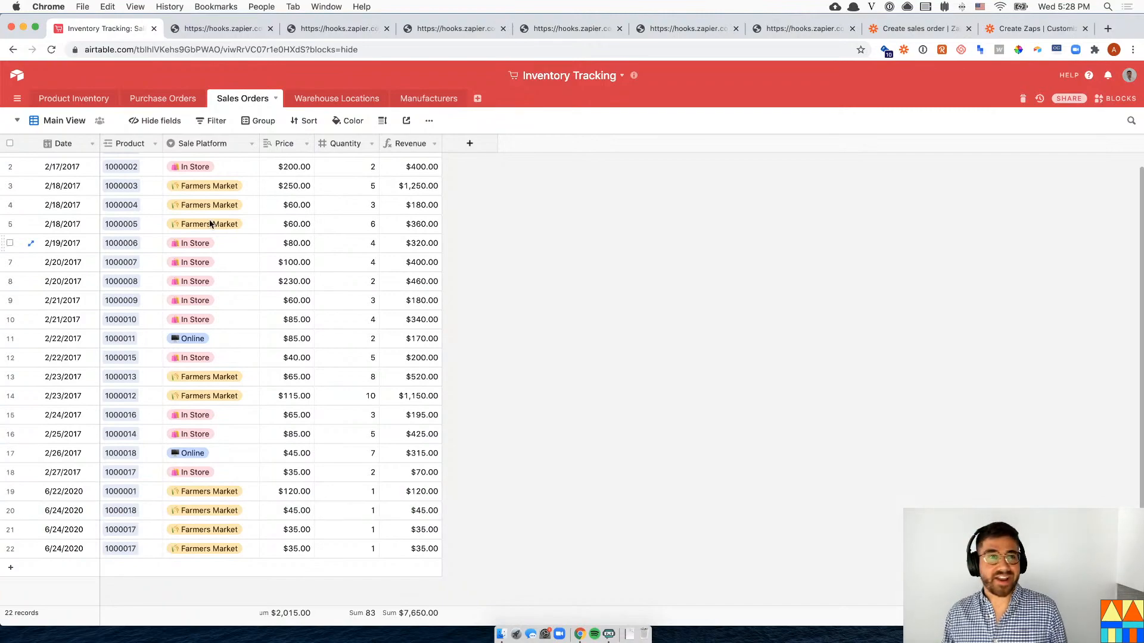
left_click(65, 102)
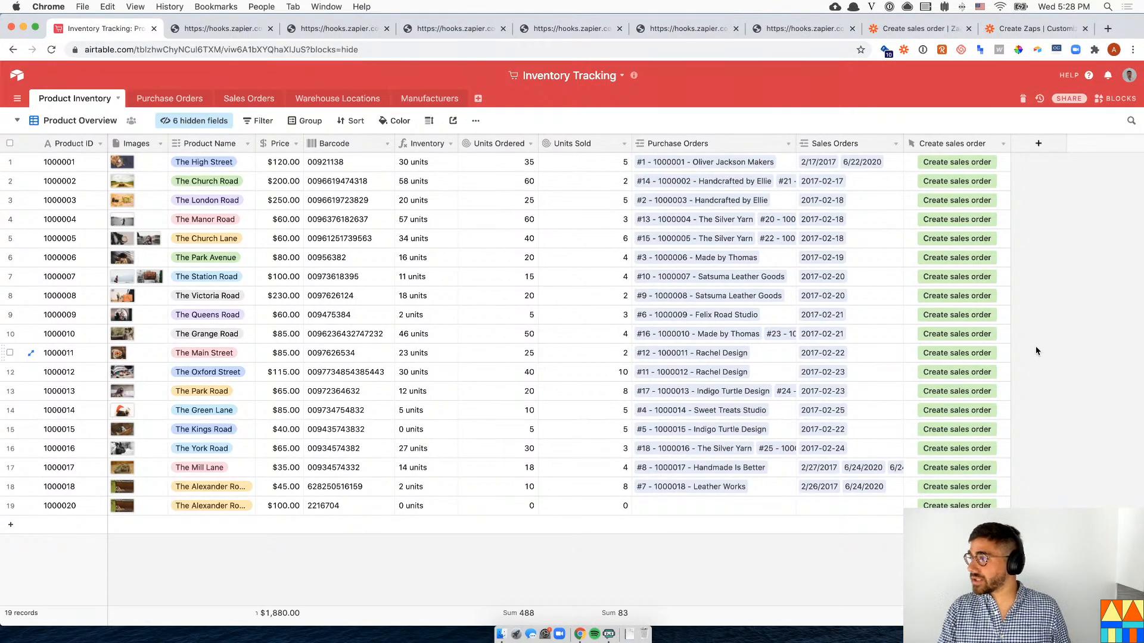
key("super+f")
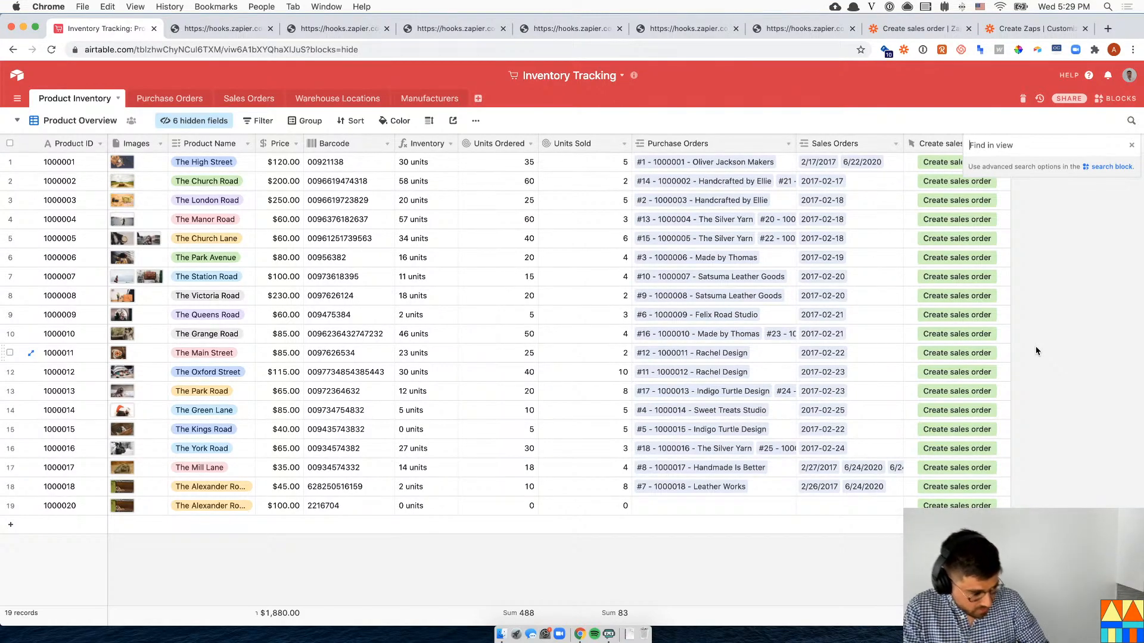
type("/628250516159////")
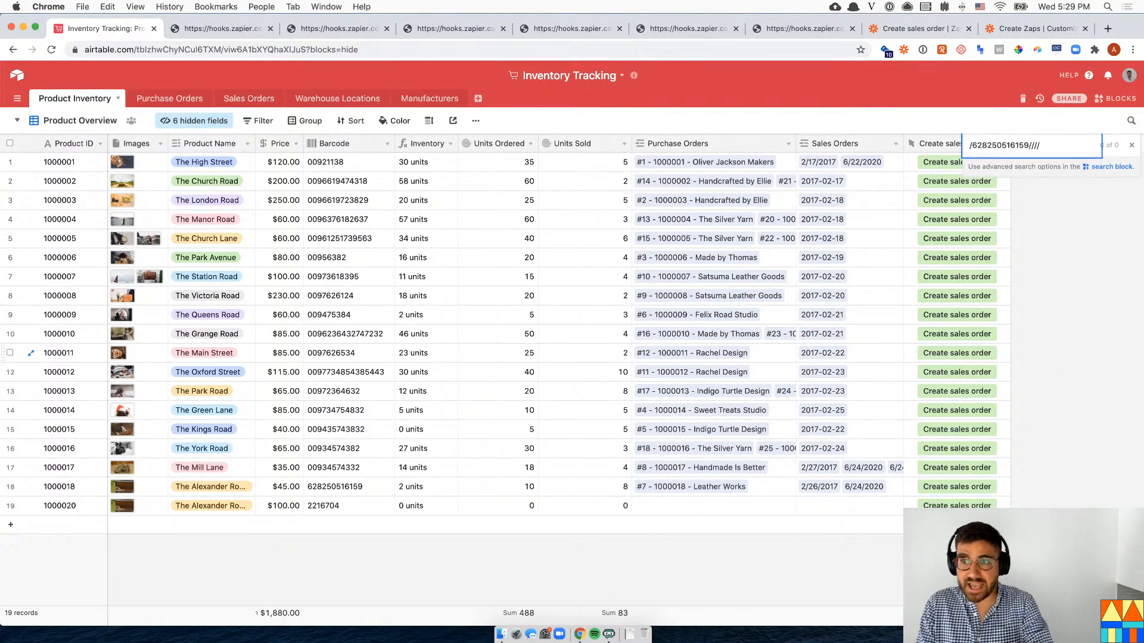
key("super+a")
key("BackSpace")
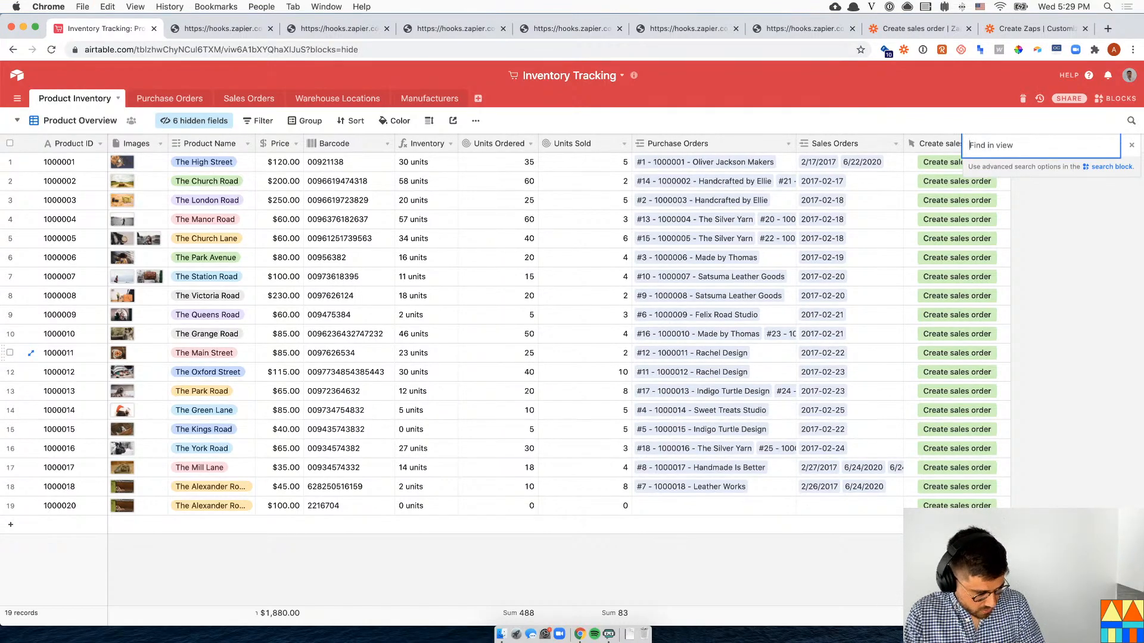
type("628250516159")
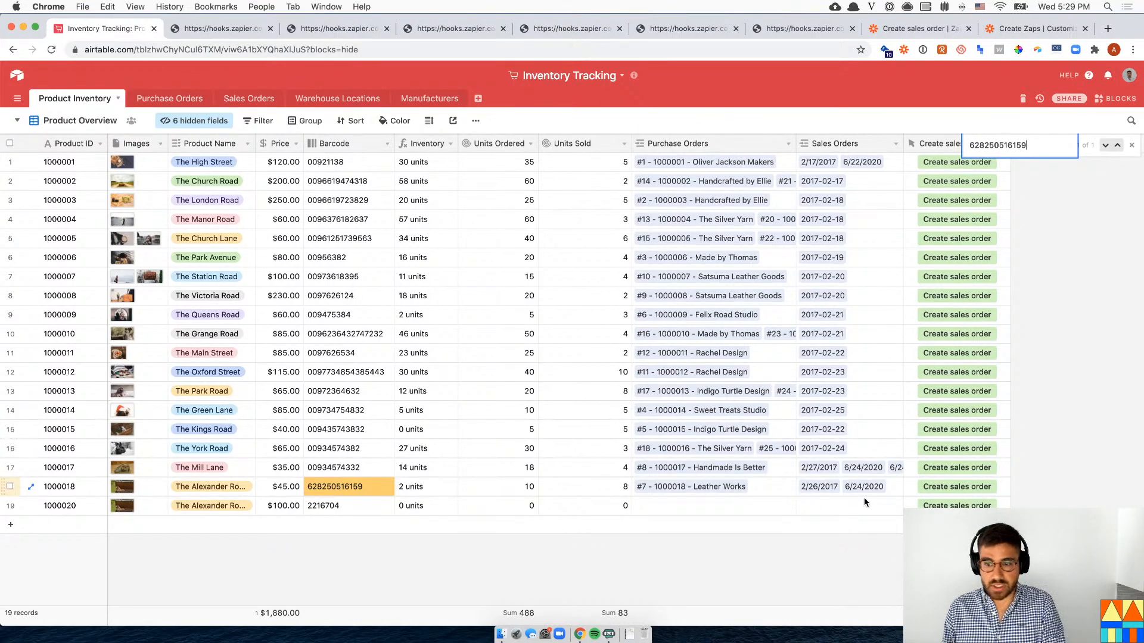
- Create a sales order for product 1000018, check its Units Sold and Inventory in Airtable, and close the search
left_click(957, 487)
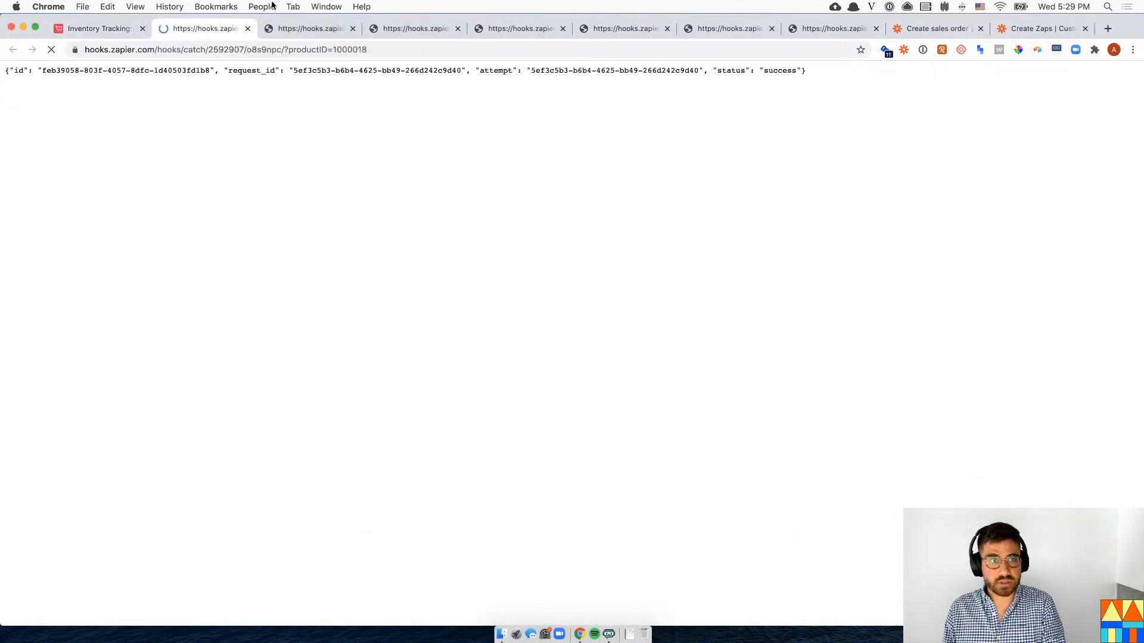
left_click(98, 28)
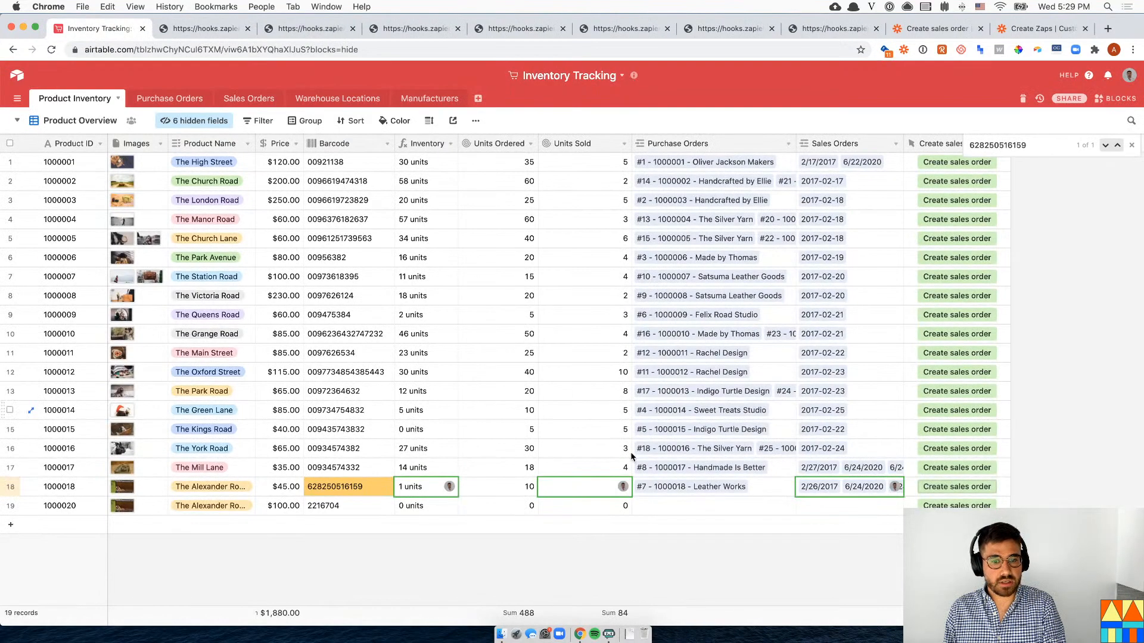
left_click(571, 492)
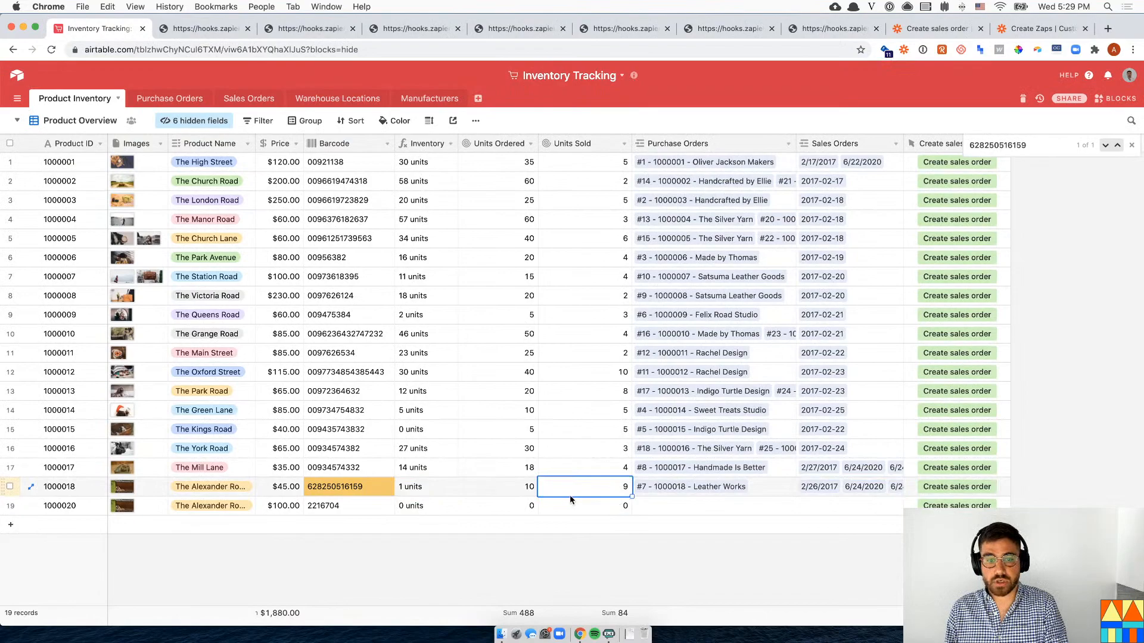
left_click(437, 487)
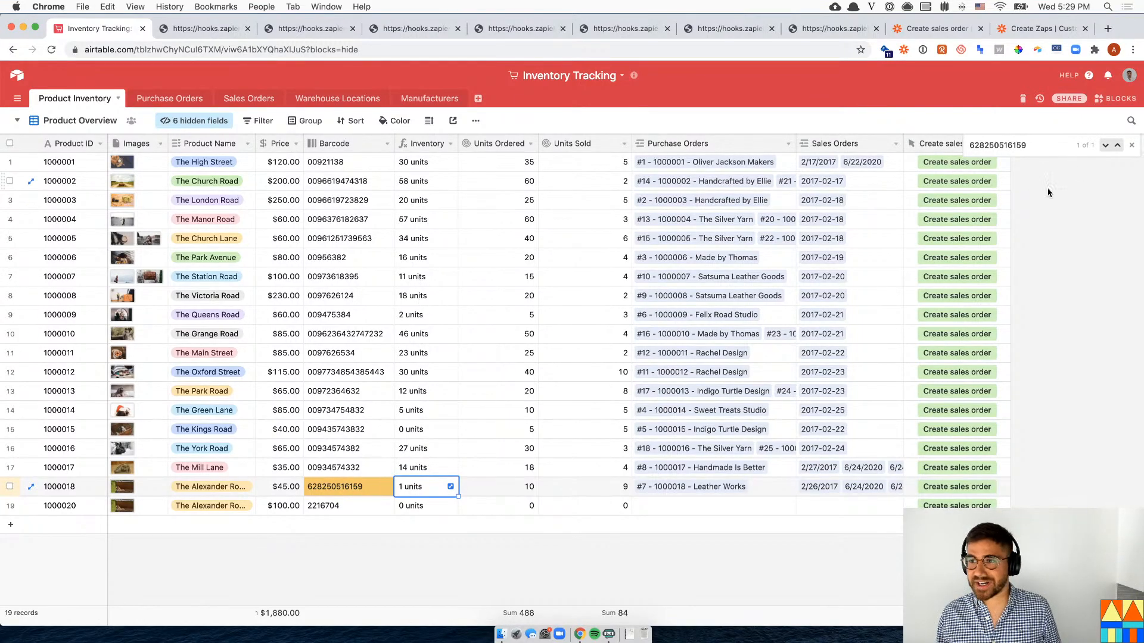
left_click(1131, 146)
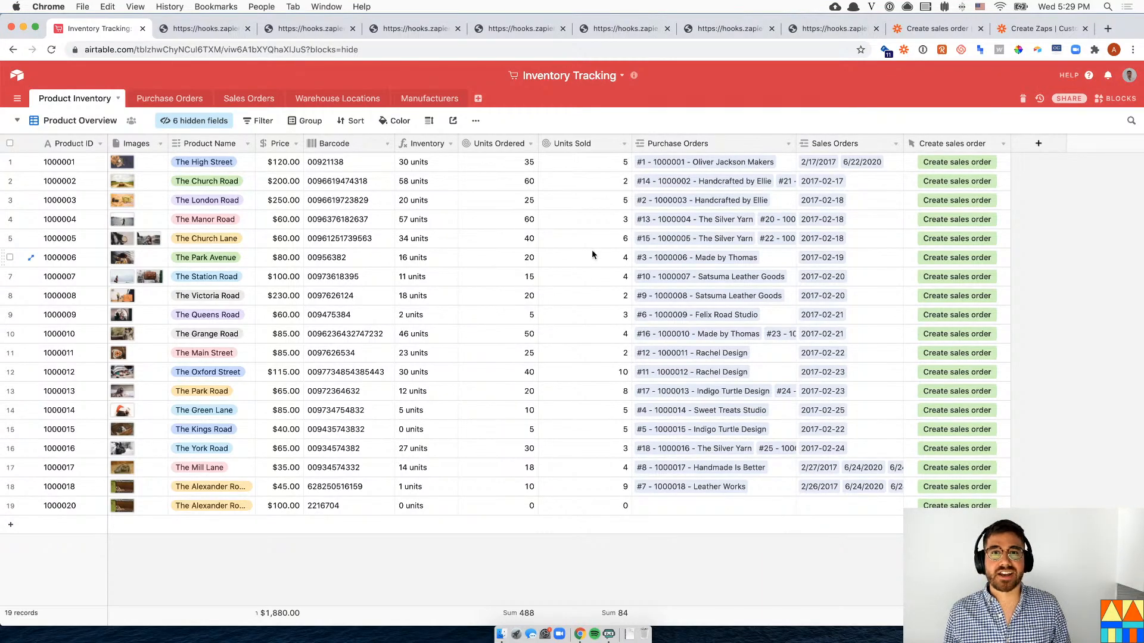
- Close the leftover Zapier webhook response pages, keeping the Airtable base and the Zapier pages open
middle_click(220, 31)
middle_click(223, 31)
middle_click(223, 31)
middle_click(223, 31)
middle_click(223, 31)
middle_click(223, 31)
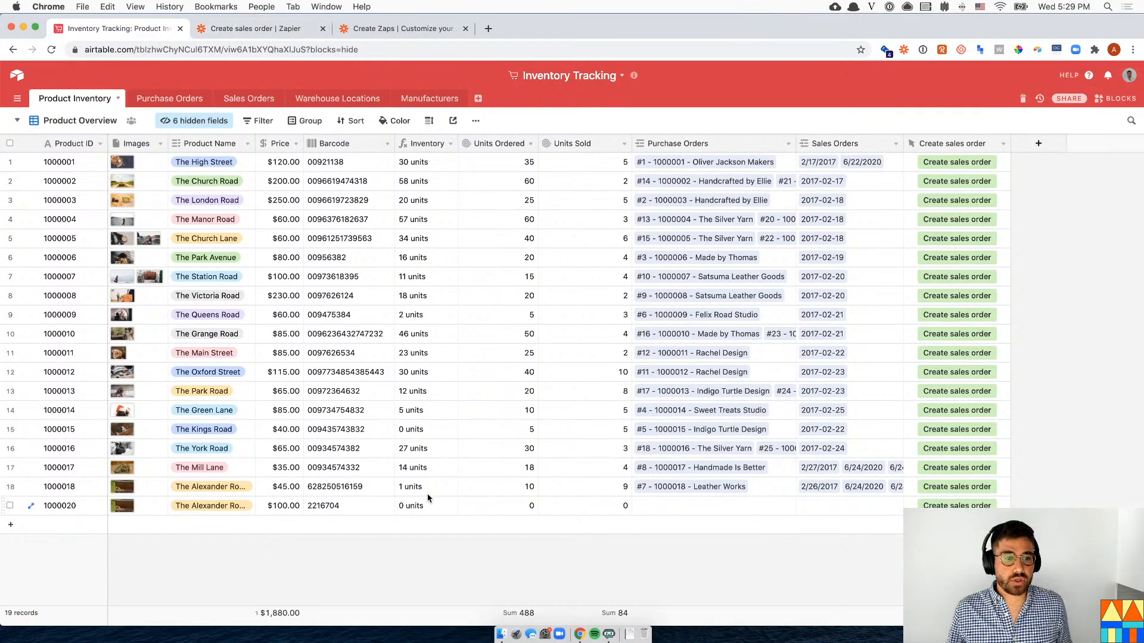
- Examine the Units Ordered and Inventory values of product 1000018 in Product Inventory
left_click(480, 488)
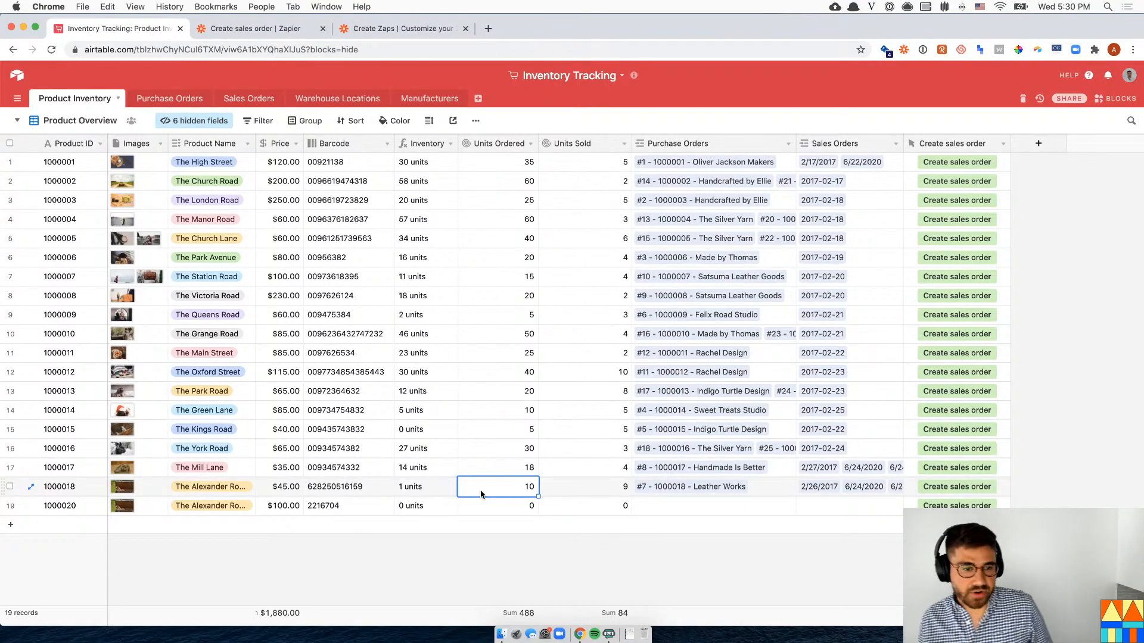
left_click_drag(380, 486, 468, 490)
left_click(445, 488)
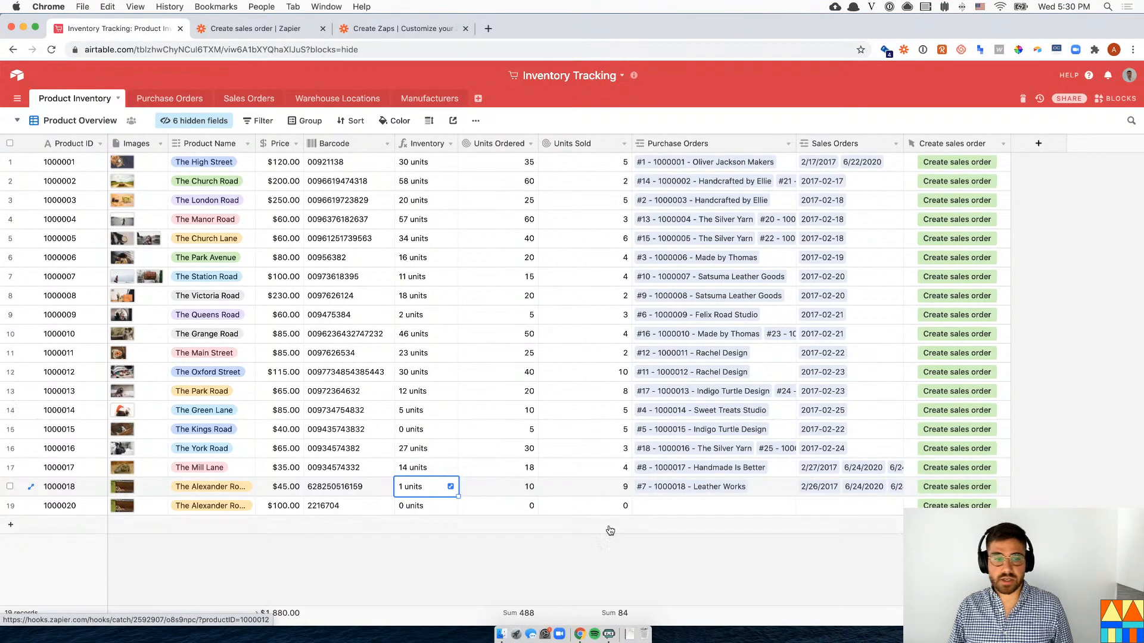
left_click_drag(387, 492, 434, 494)
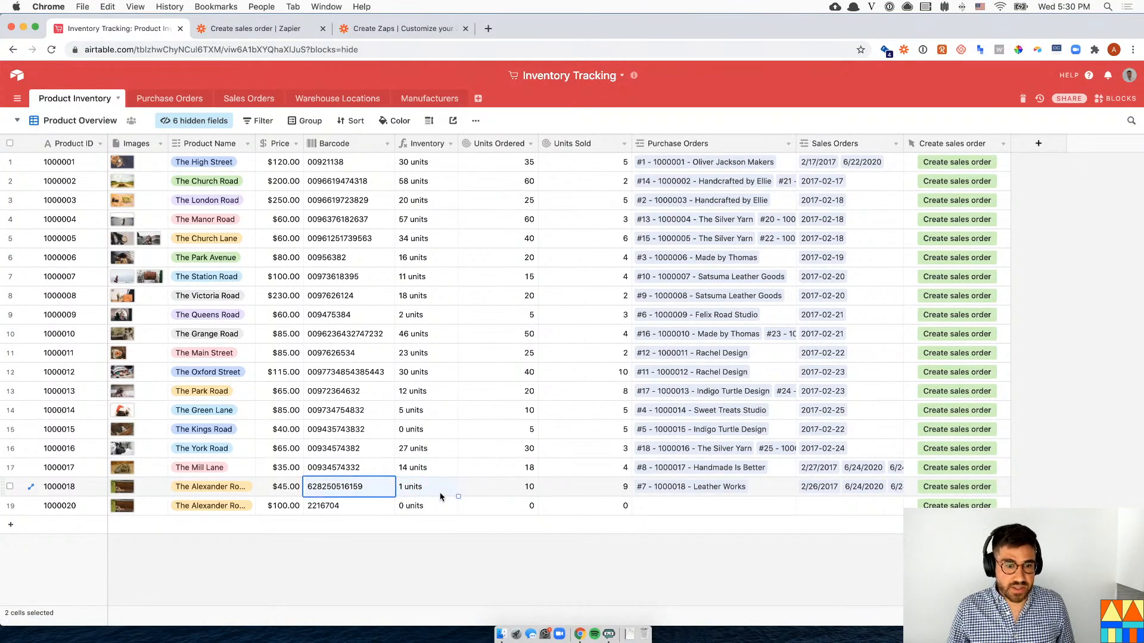
left_click(440, 496)
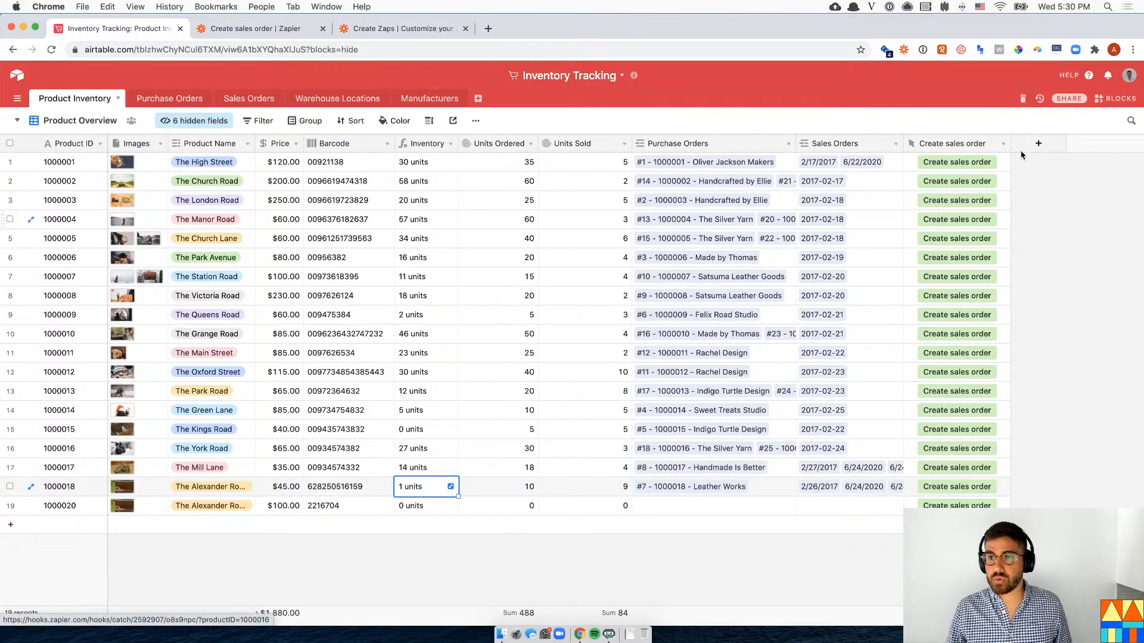
- Append &"&quantity=" after {Product ID} in the Create sales order button's URL formula, and save the field
left_click(1003, 144)
left_click(965, 161)
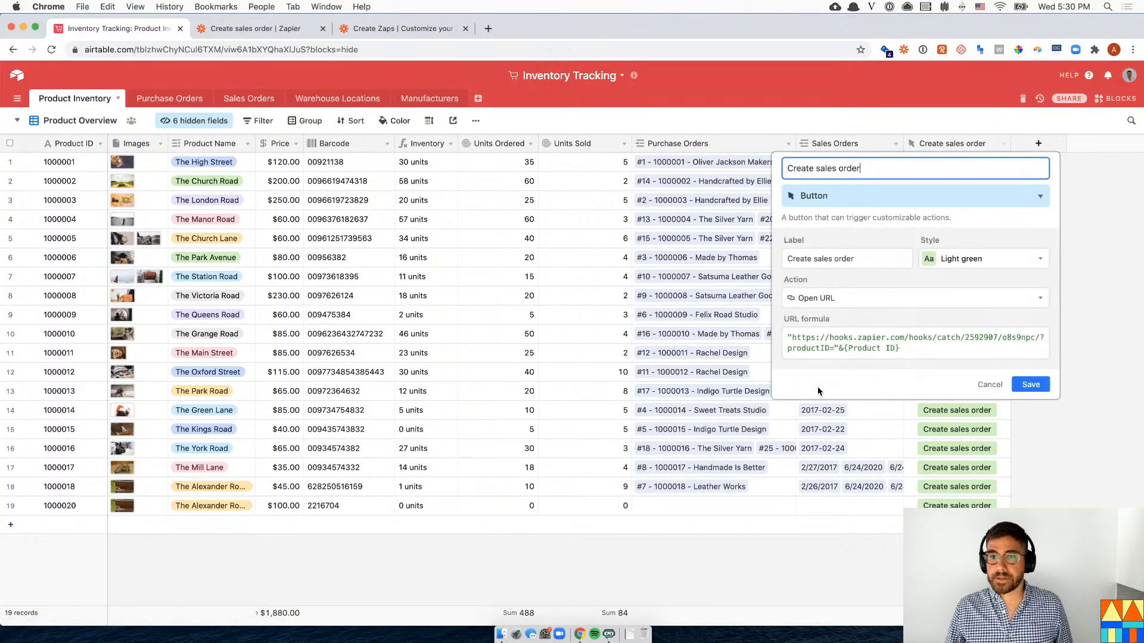
left_click(925, 352)
type("&\"")
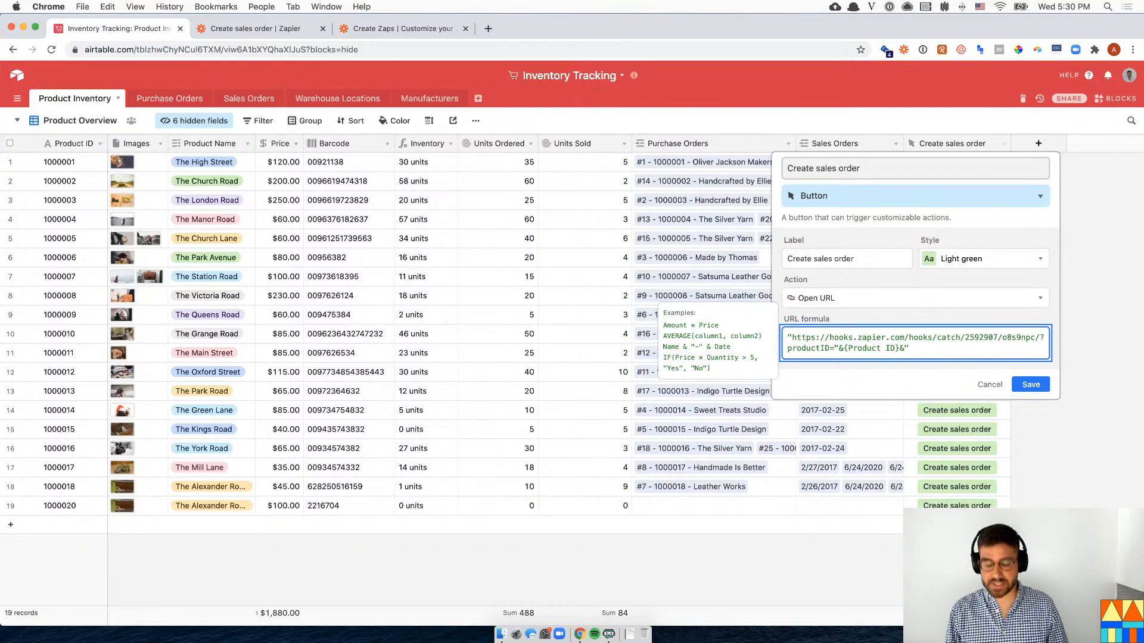
type("rem")
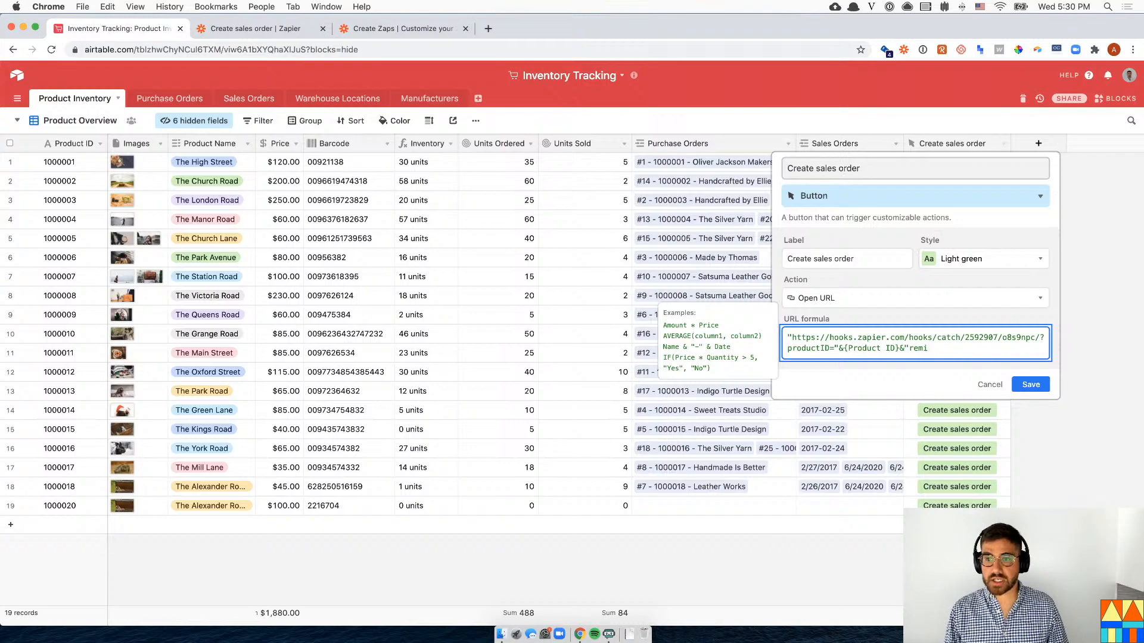
type("aining")
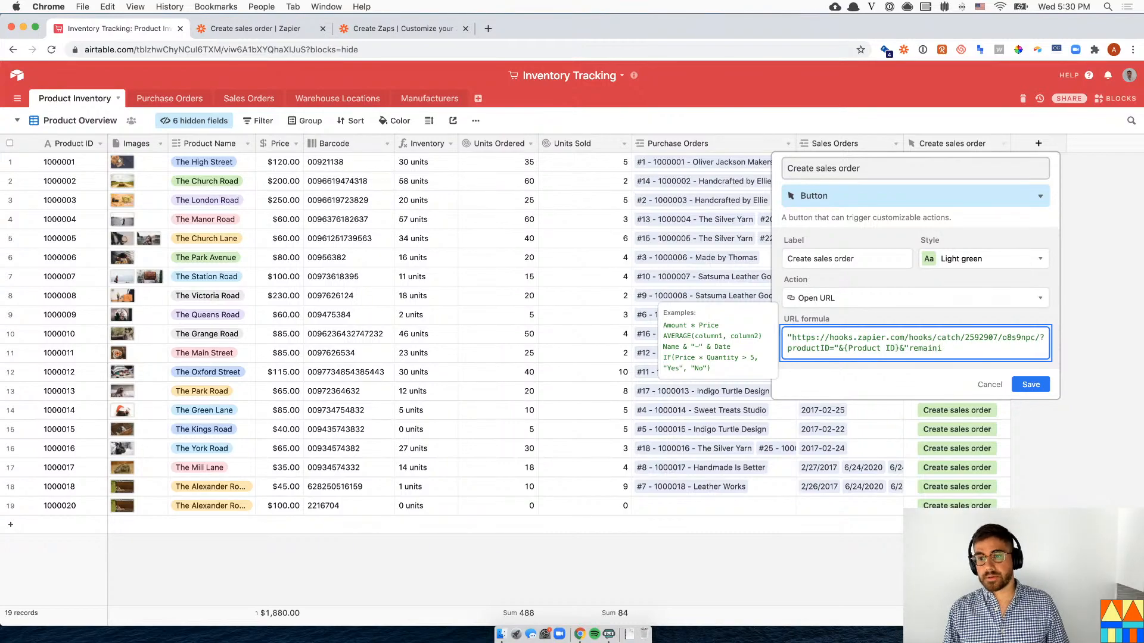
key("BackSpace")
key("BackSpace")
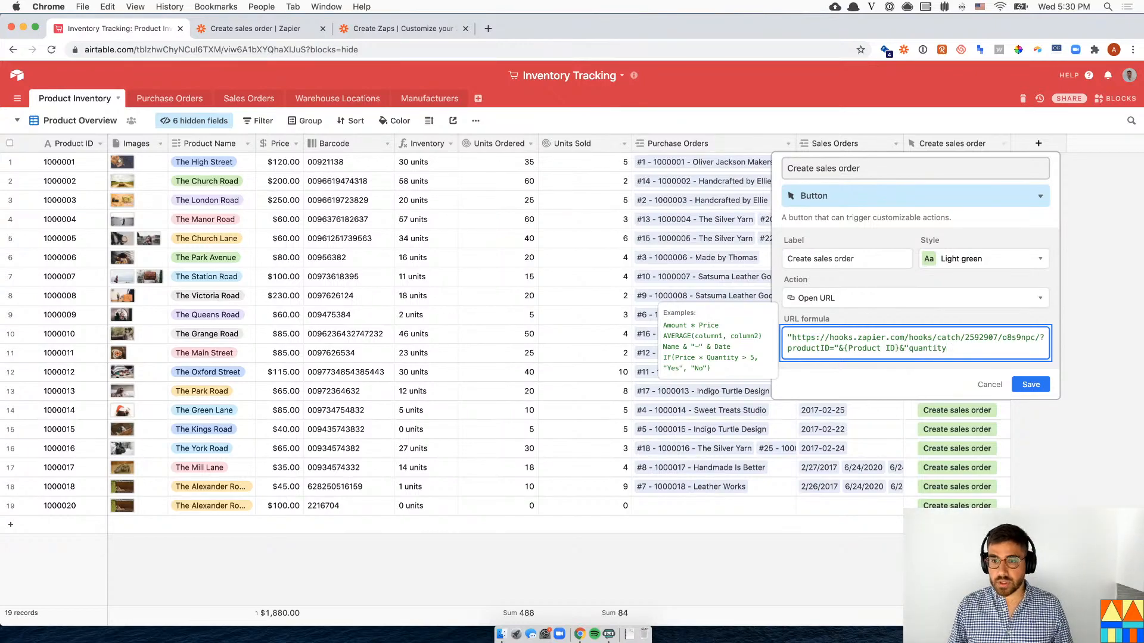
left_click(912, 350)
type("&")
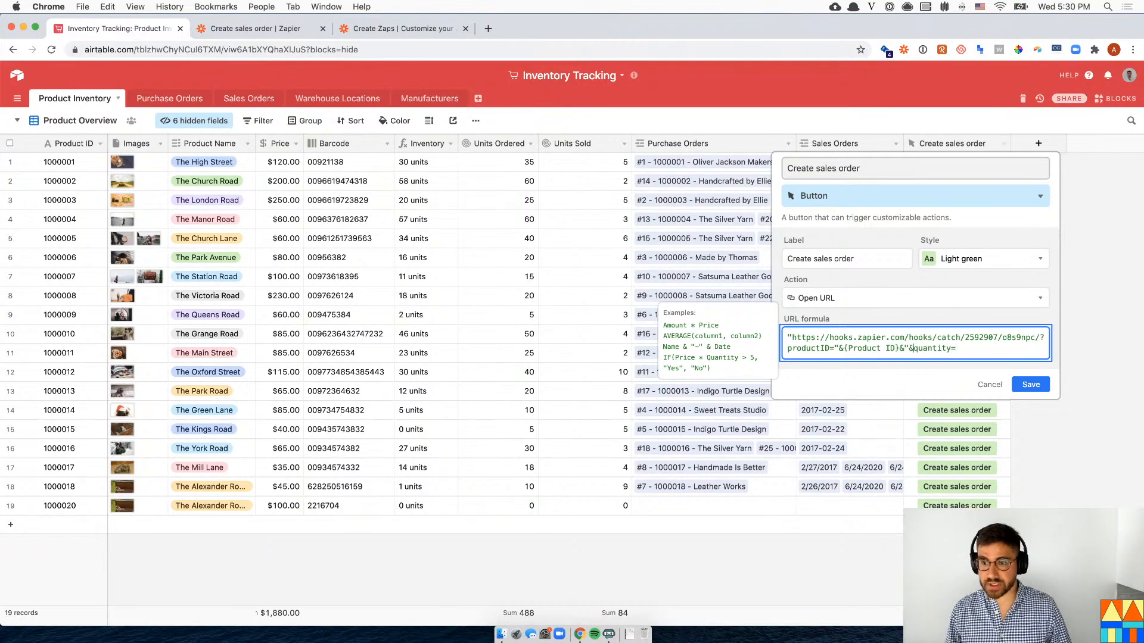
type("\"")
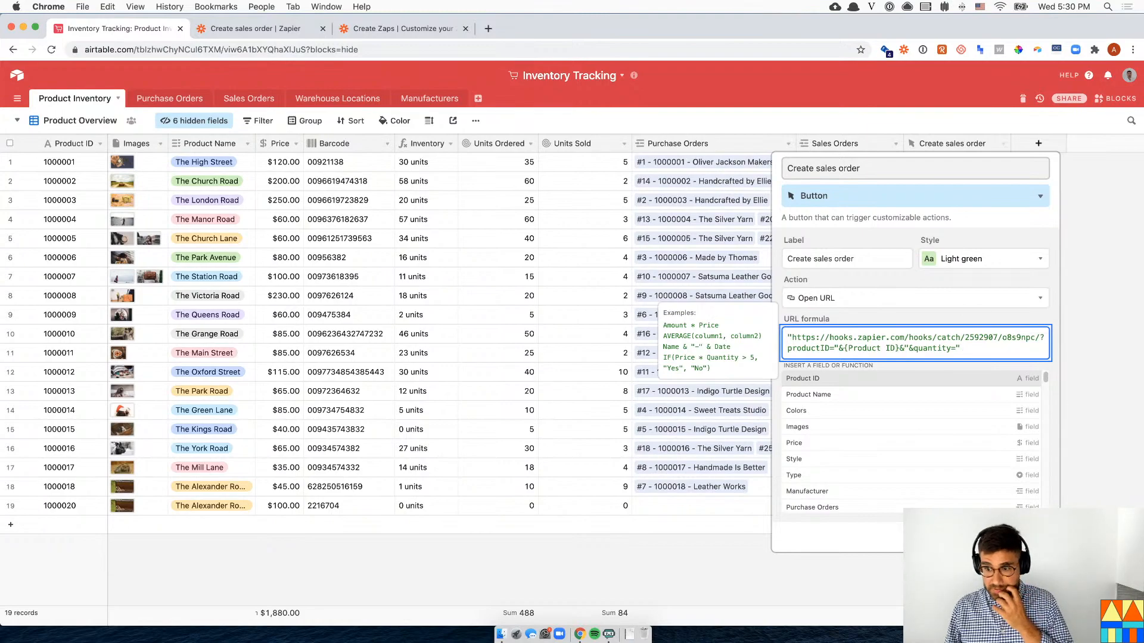
left_click(1031, 385)
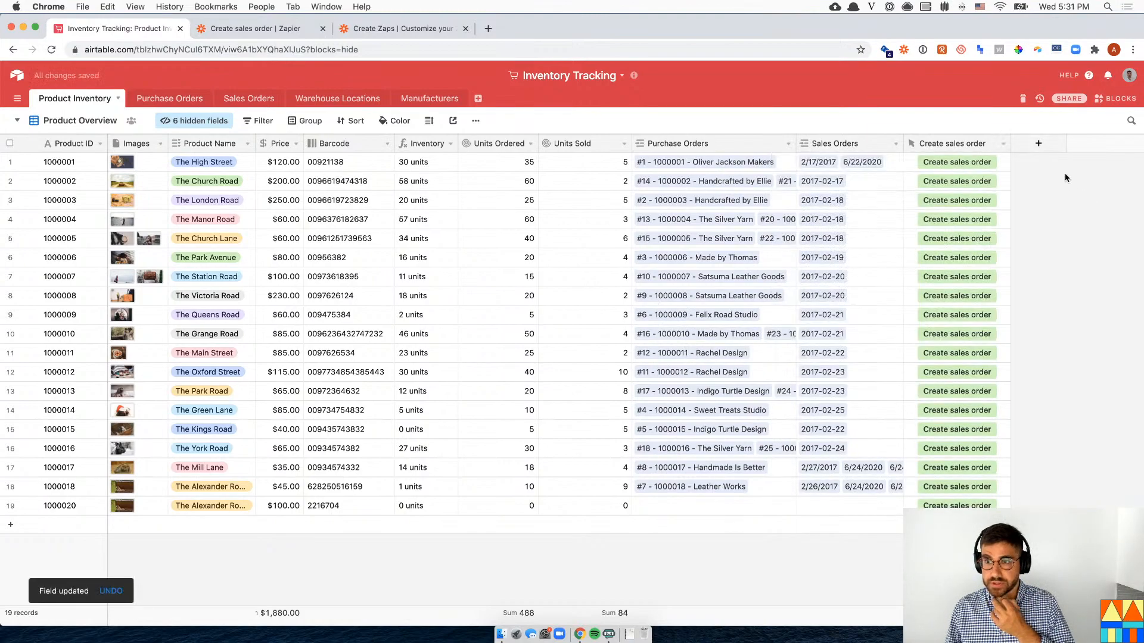
- Add a new field named Remaining inventory to Product Inventory and set its type to Formula
left_click(1038, 143)
type("Remaining ")
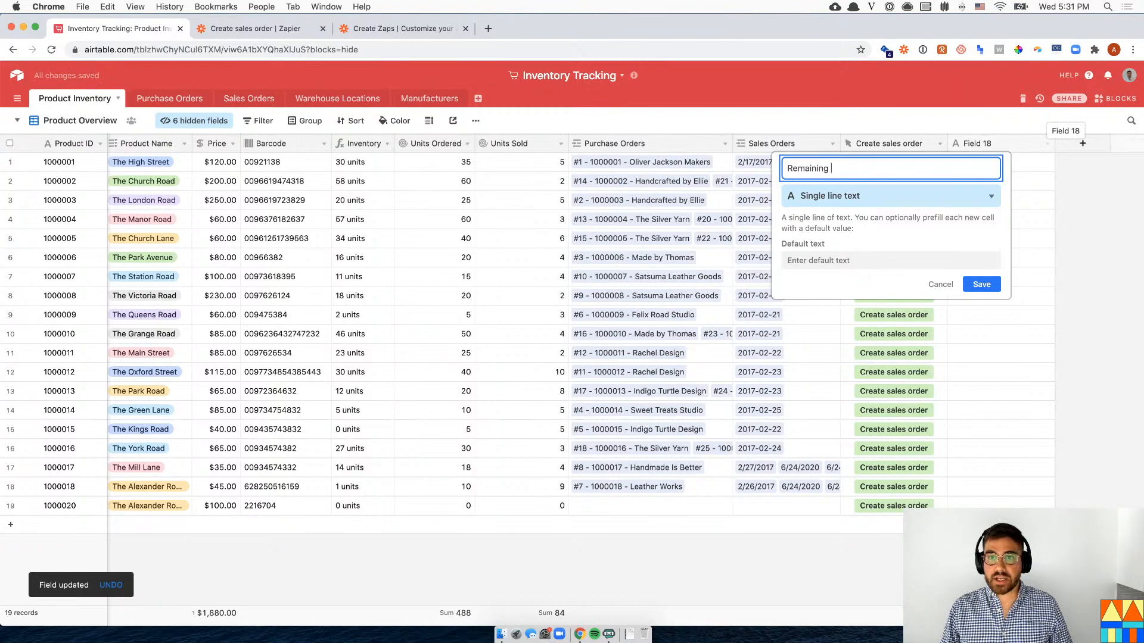
type("inventory")
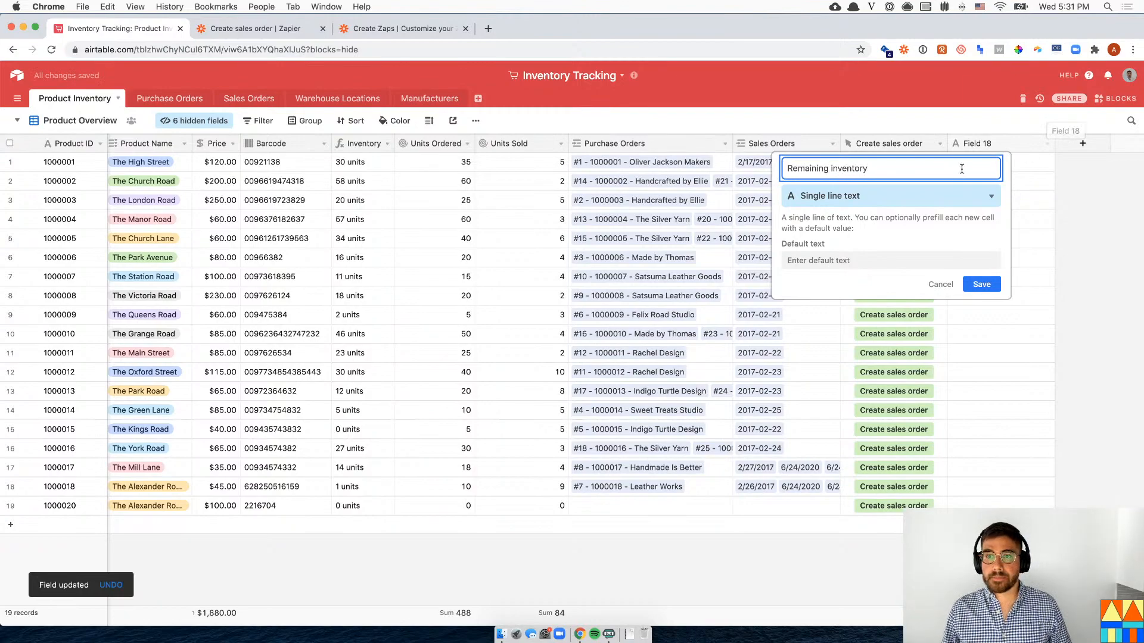
left_click(946, 197)
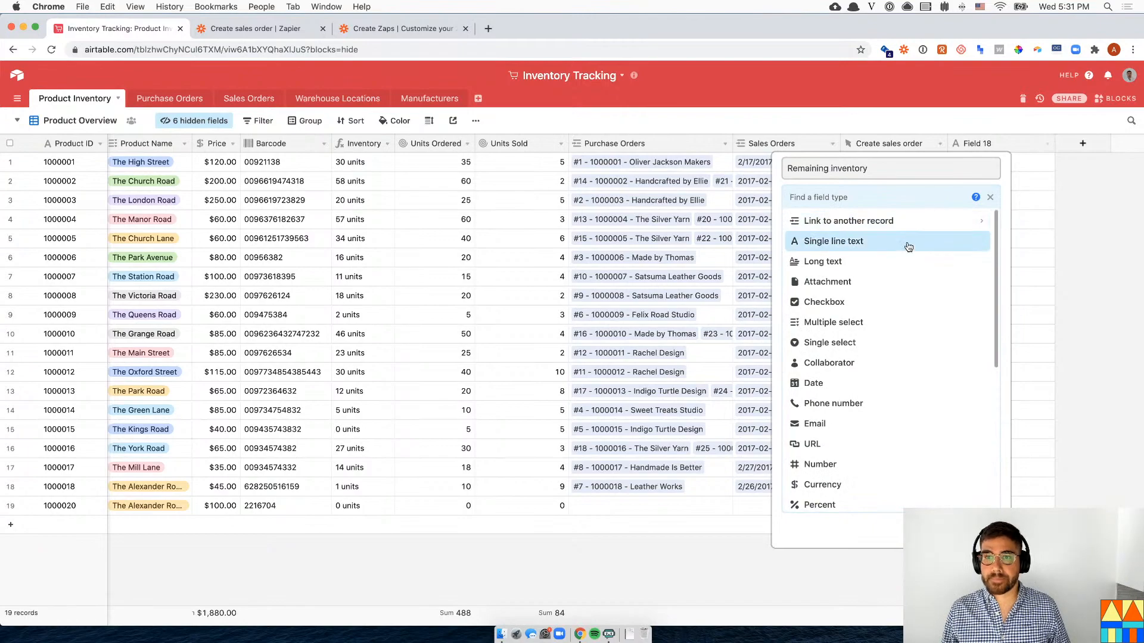
type("form")
key("Return")
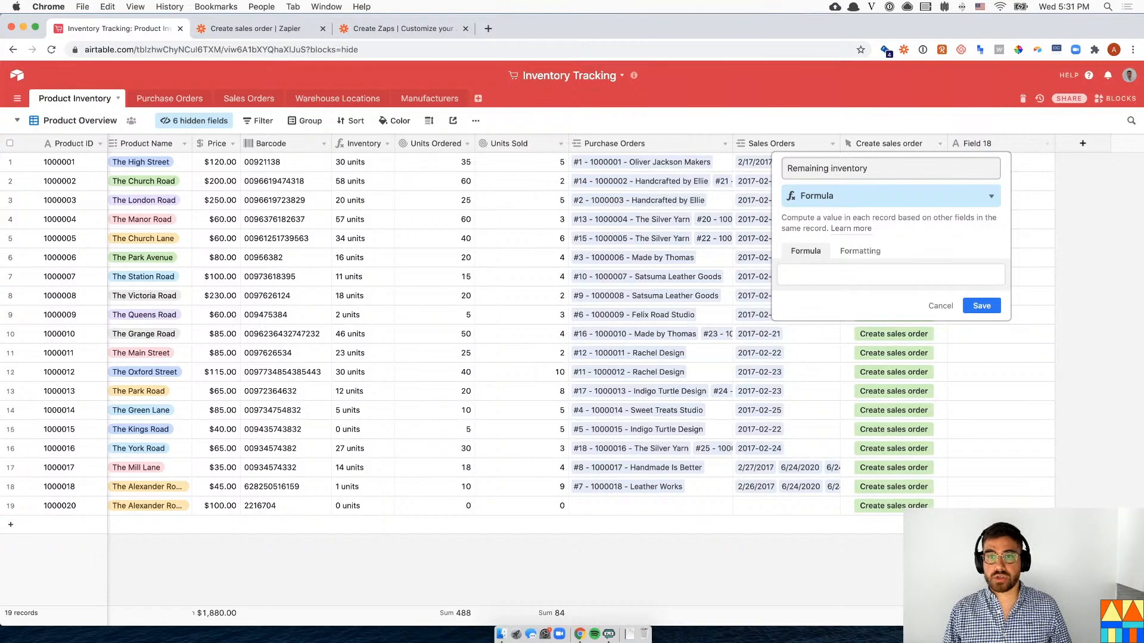
- Set the Remaining inventory formula to {Units Ordered}-{Units Sold} and save the field
left_click(838, 277)
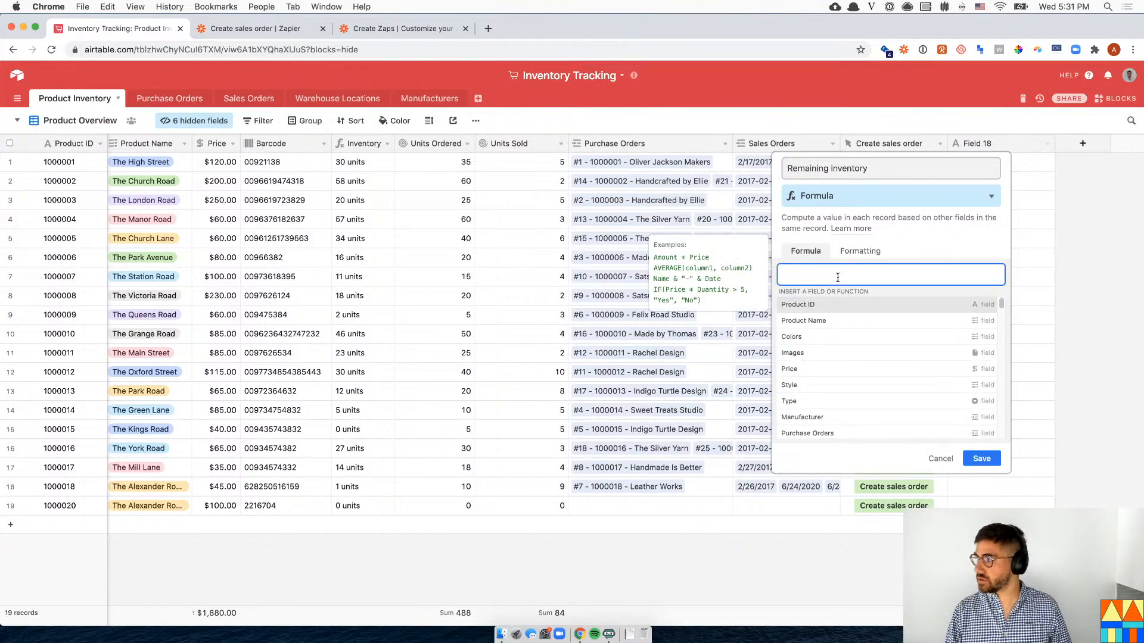
type("un")
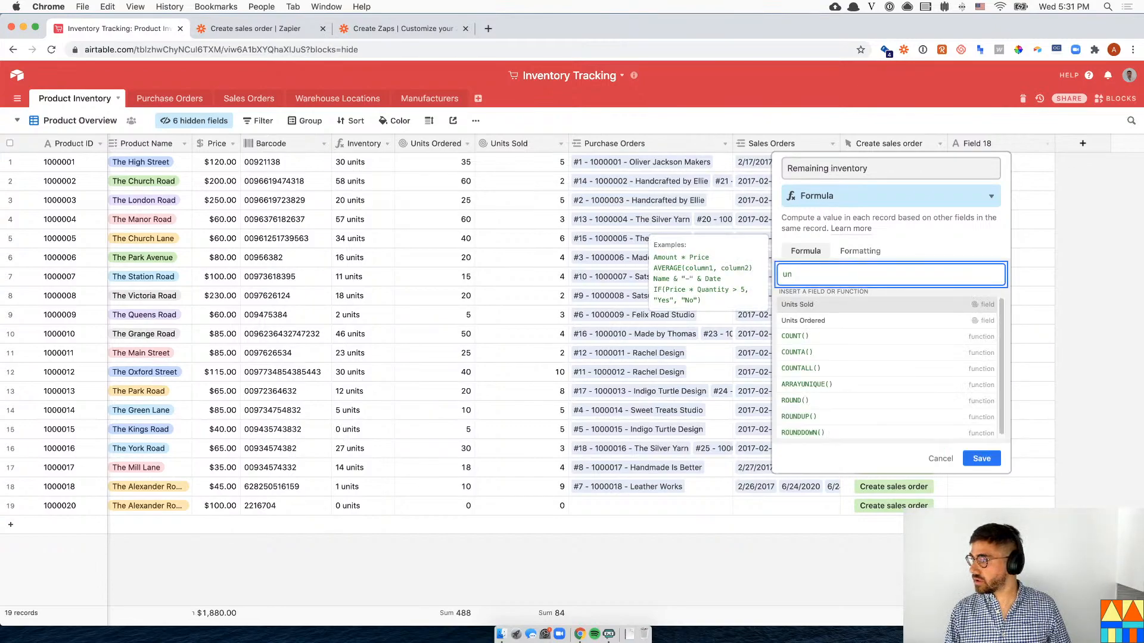
type("it or")
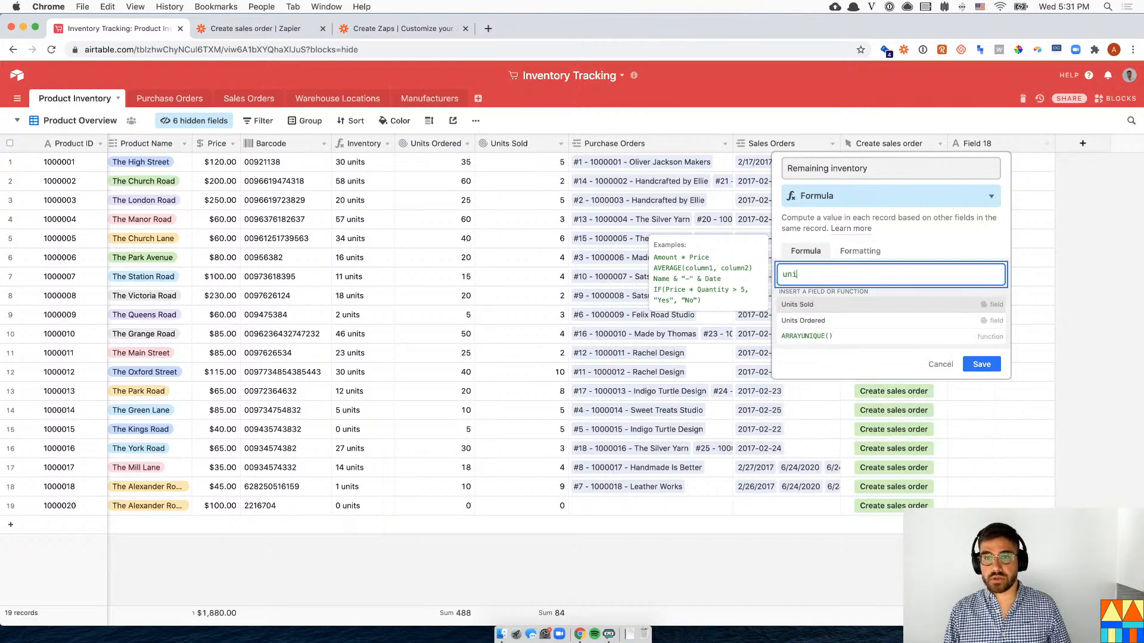
key("BackSpace")
key("BackSpace")
key("BackSpace")
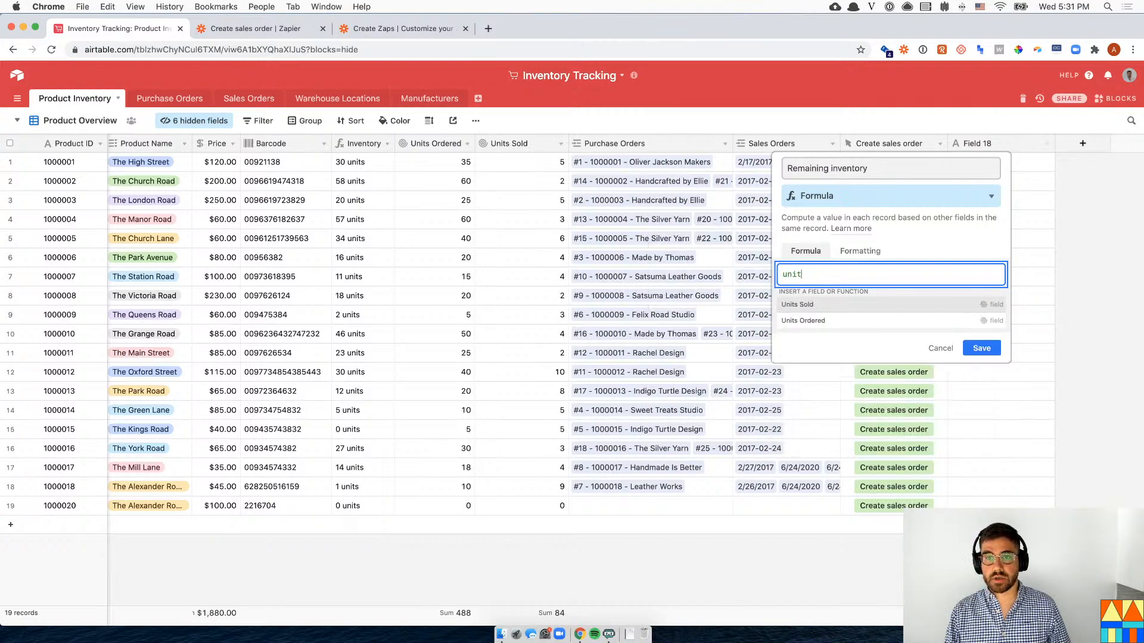
key("Down")
key("Return")
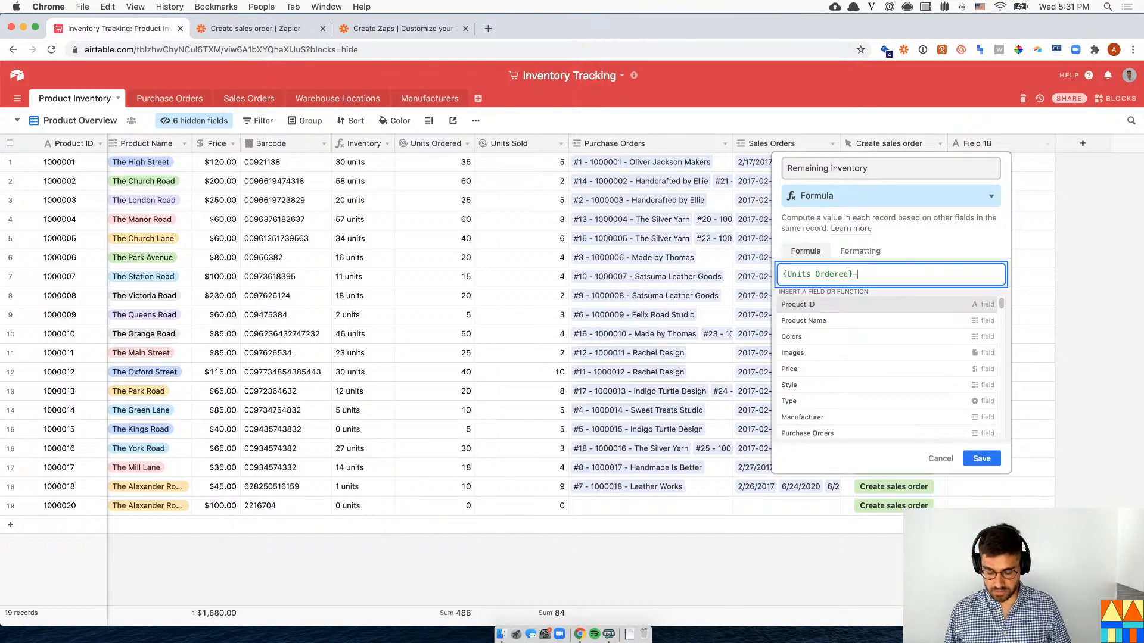
type("-units")
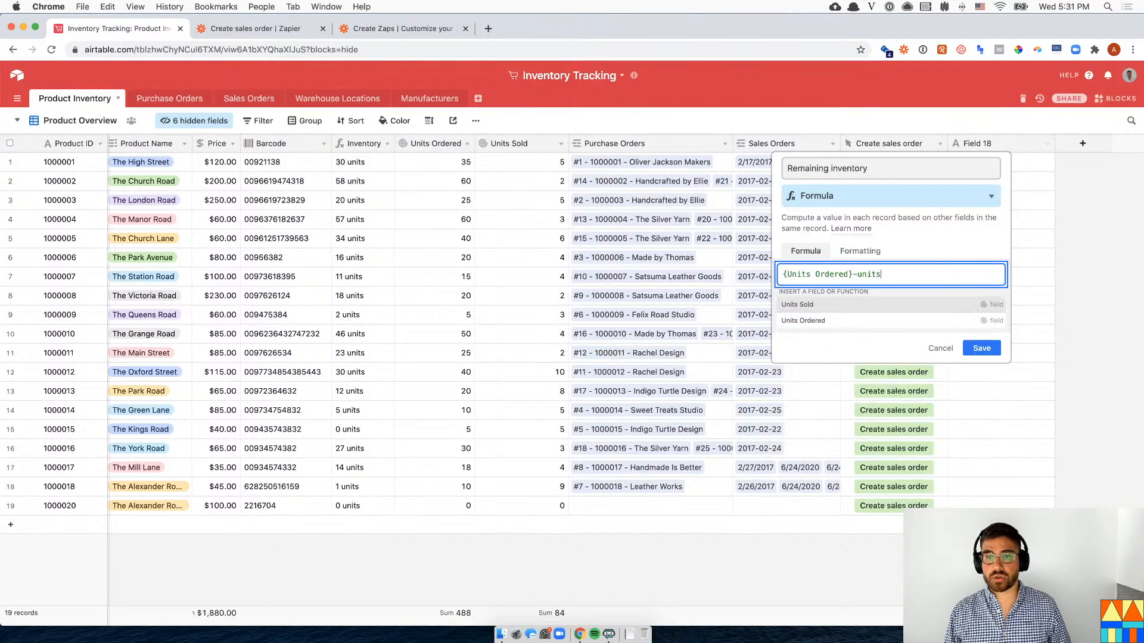
key("Return")
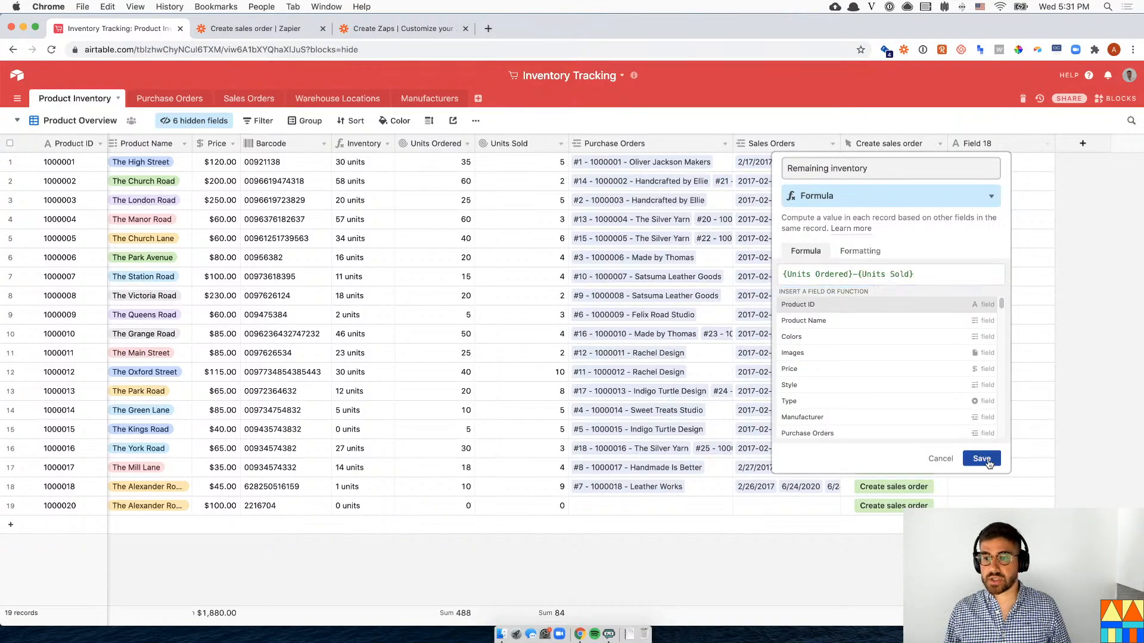
left_click(989, 460)
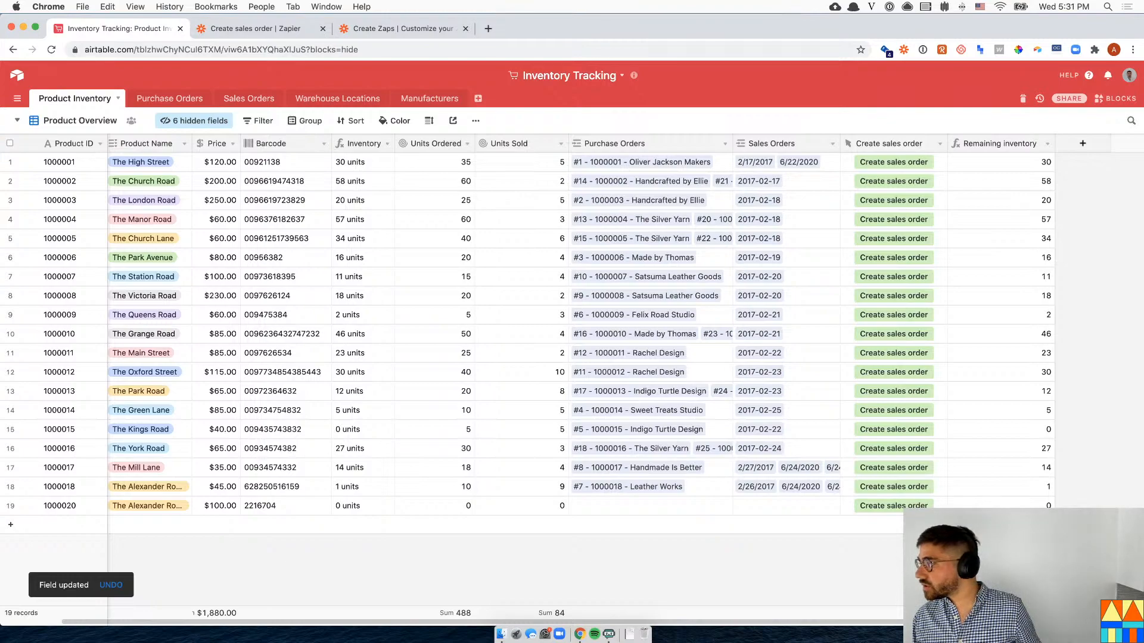
- Review the Sales Orders and Purchase Orders tables, and check the Remaining inventory of product 1000018 in Product Inventory
left_click(272, 101)
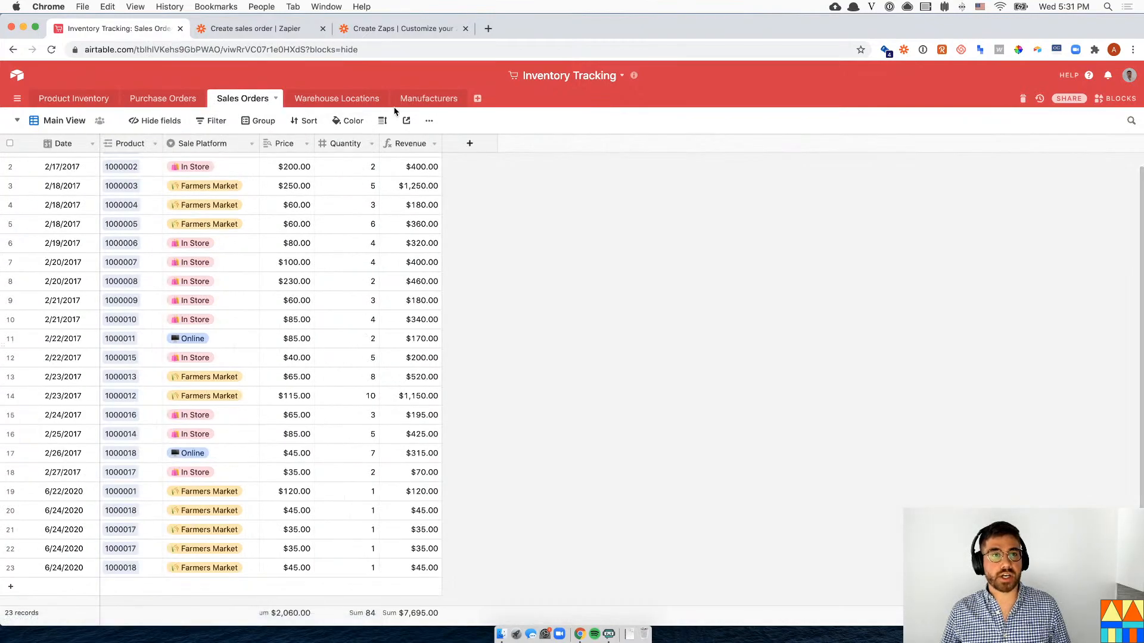
left_click(164, 99)
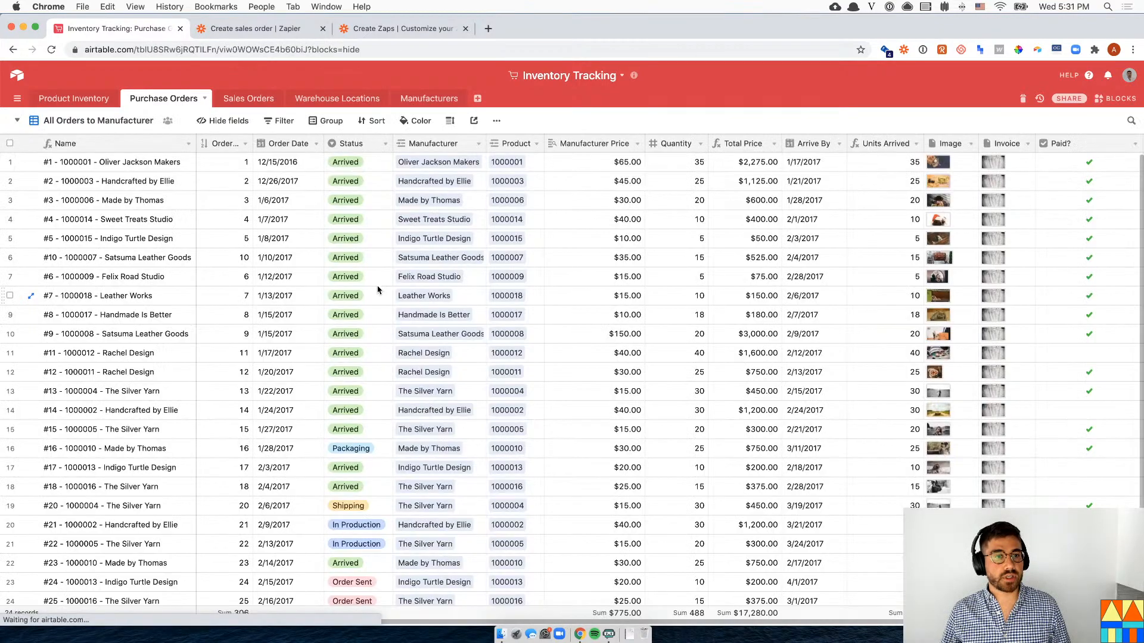
left_click(74, 99)
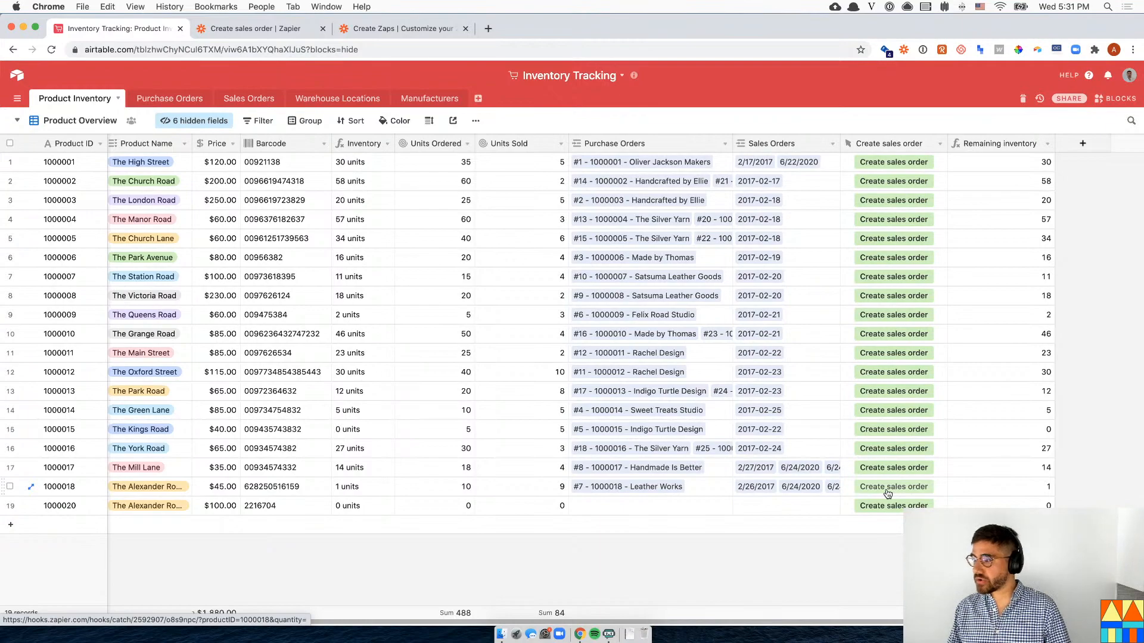
left_click(989, 486)
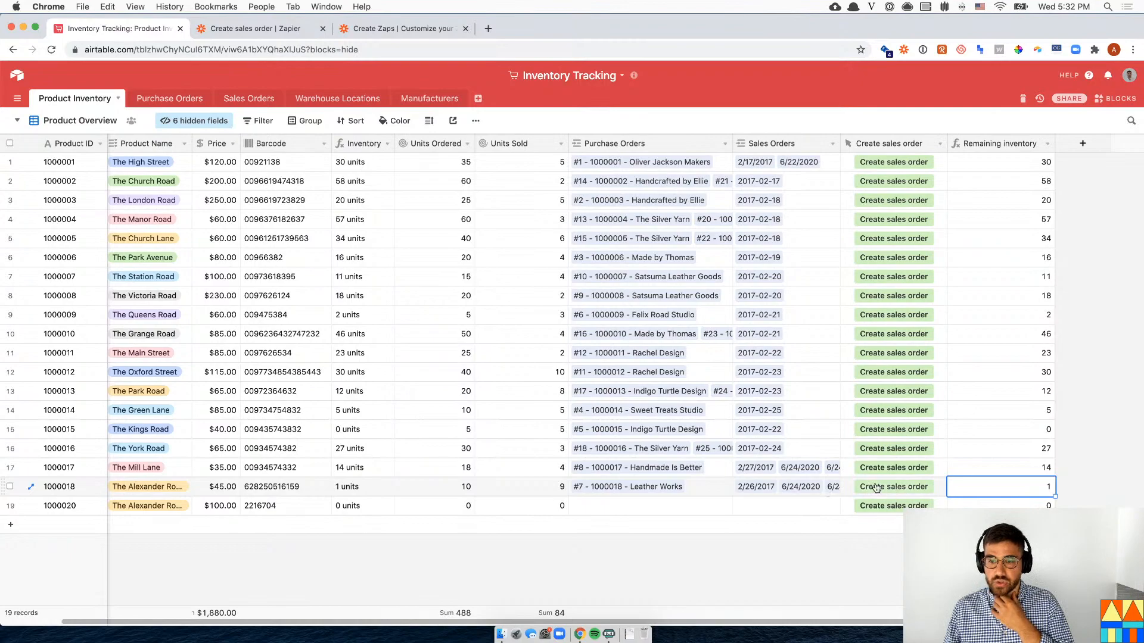
- Append &{Remaining inventory} after "&quantity=" in the Create sales order button's URL formula, and save the field
left_click(940, 144)
left_click(918, 163)
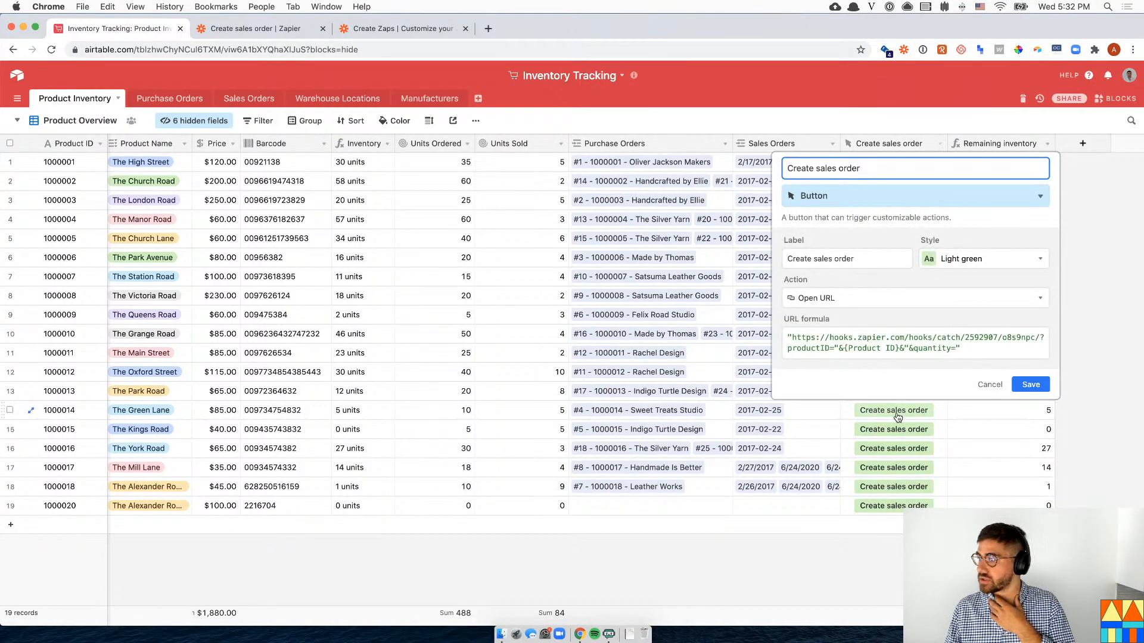
left_click(984, 352)
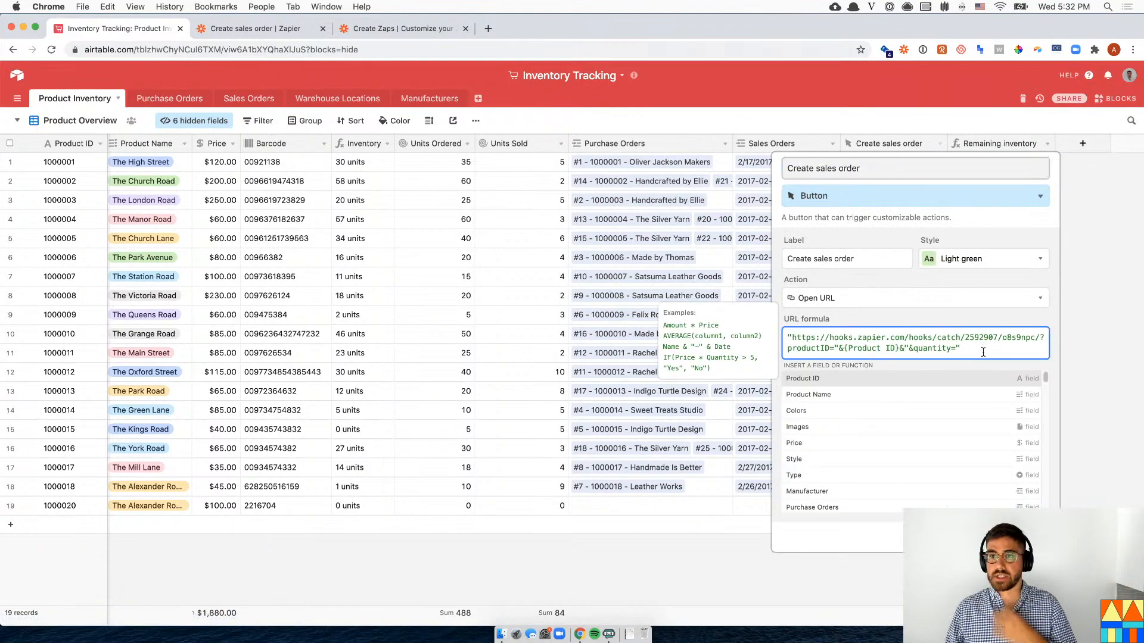
type("rem")
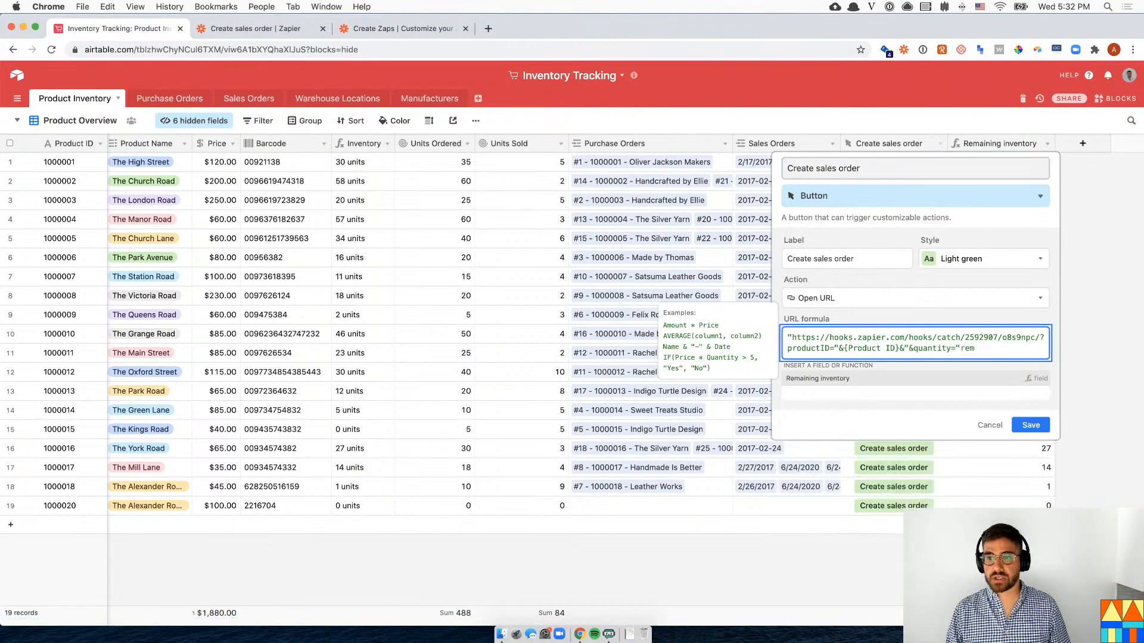
key("Tab")
key("Return")
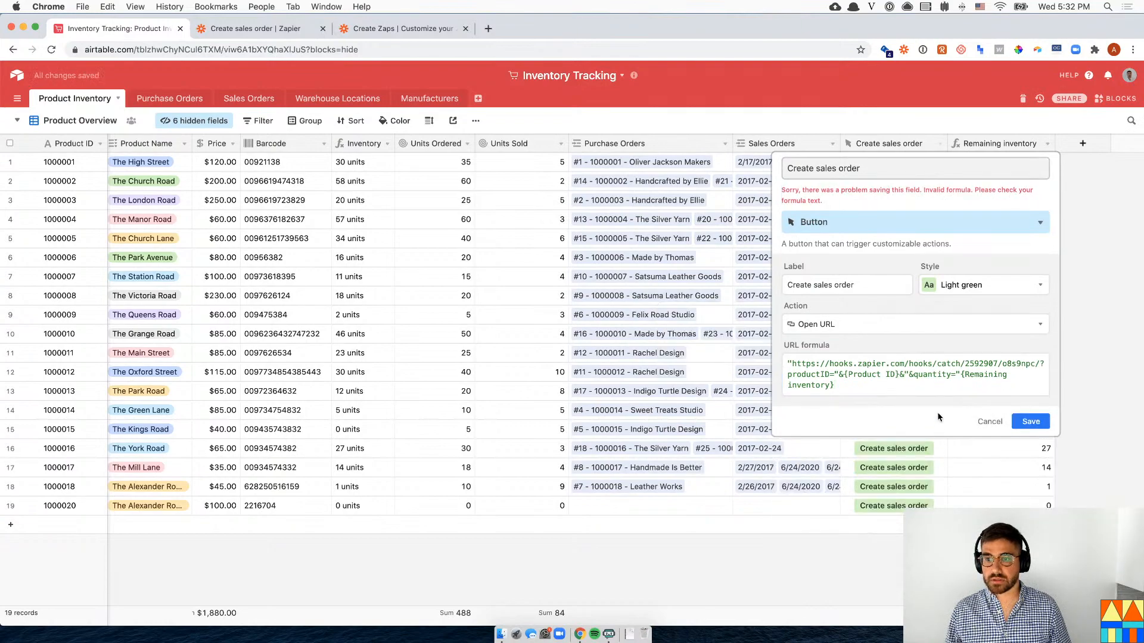
left_click(962, 375)
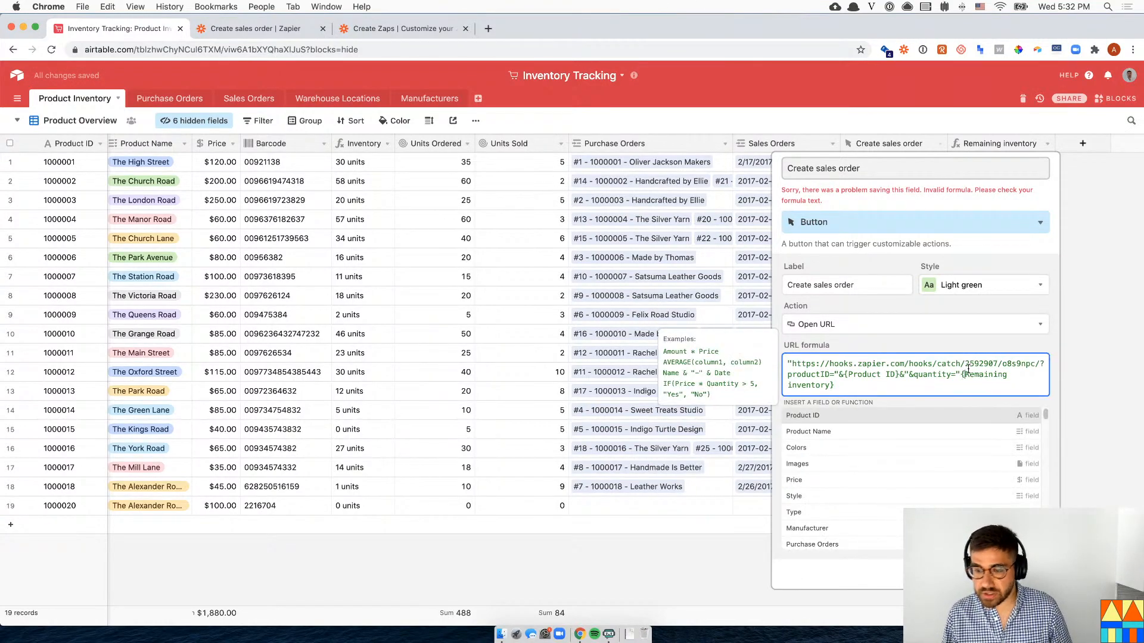
type("&")
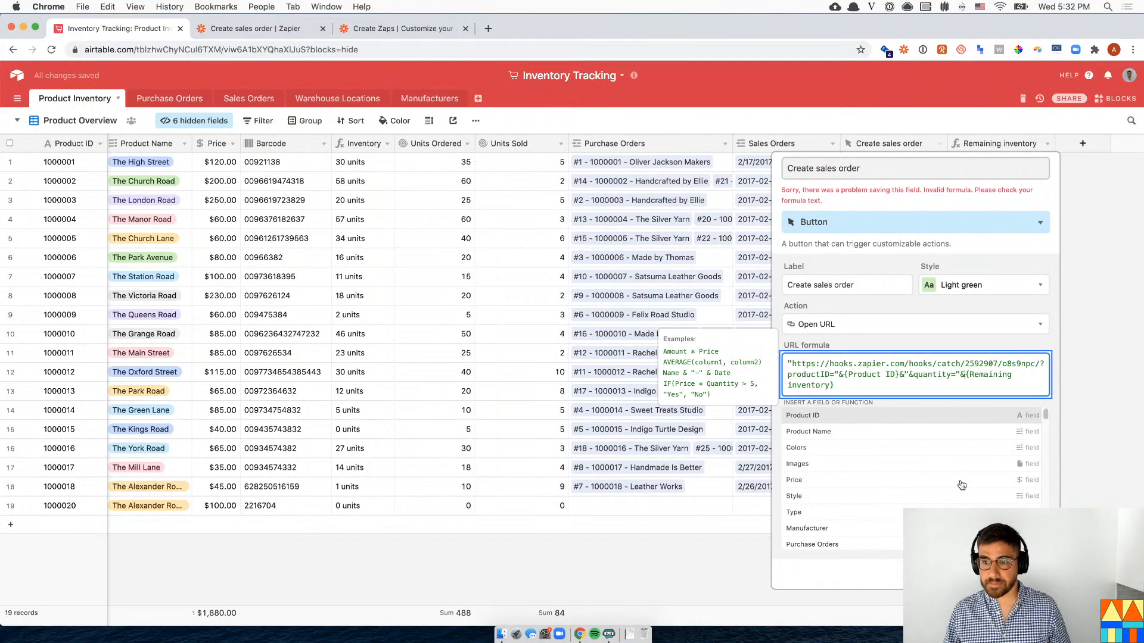
left_click(1031, 395)
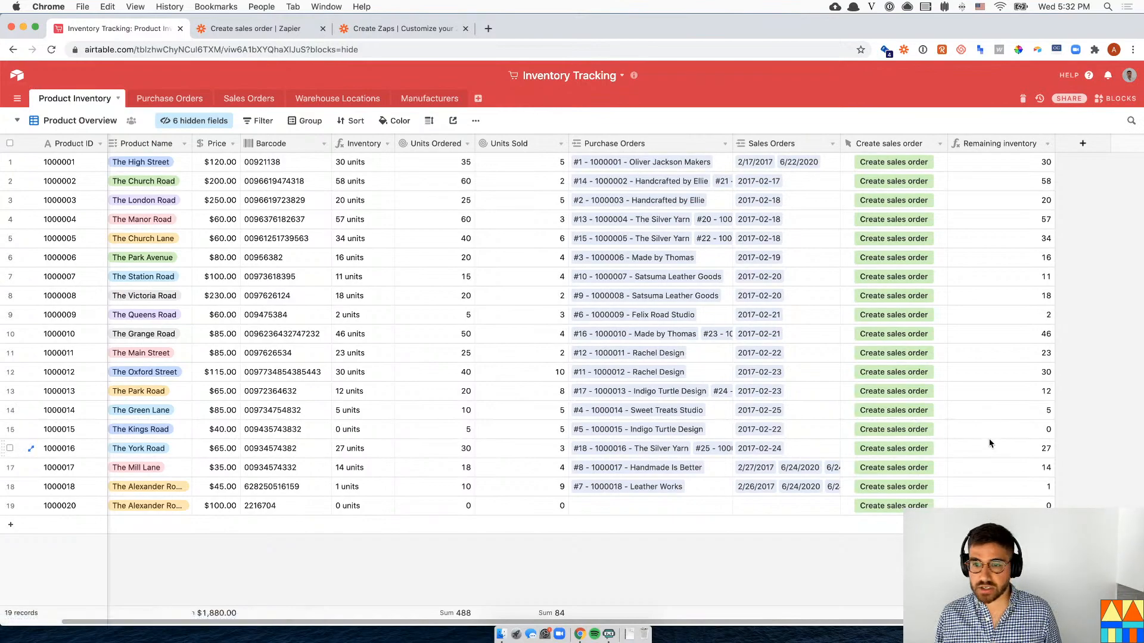
- Trigger Create sales order for product 1000014 and choose Request E as the sample data of the Zap's Catch Hook step
left_click(871, 413)
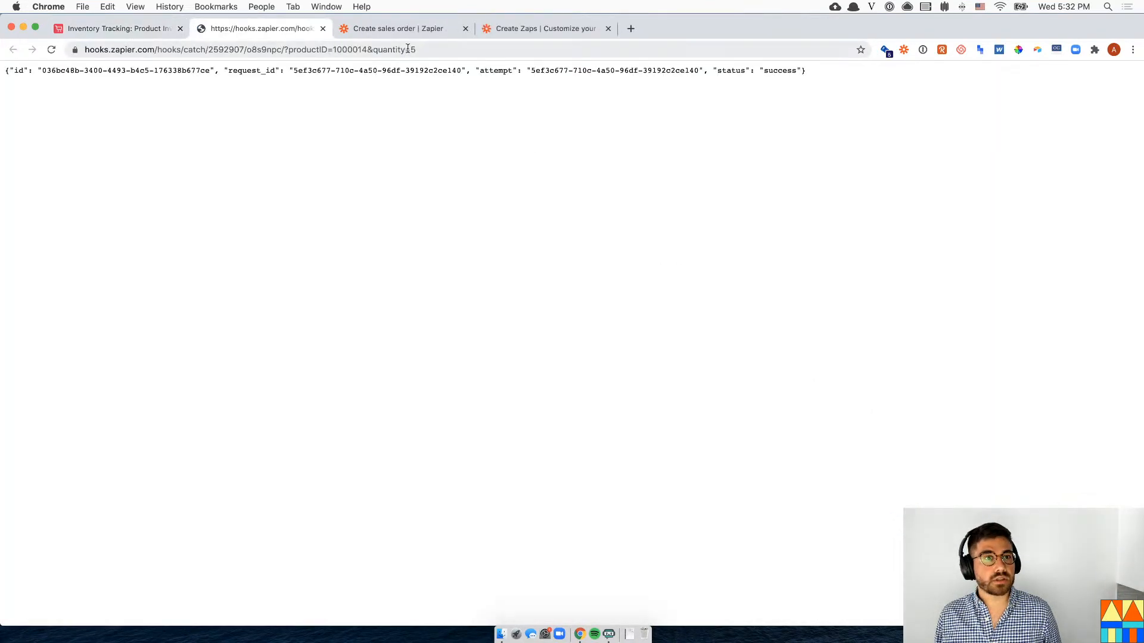
left_click(422, 31)
left_click(484, 178)
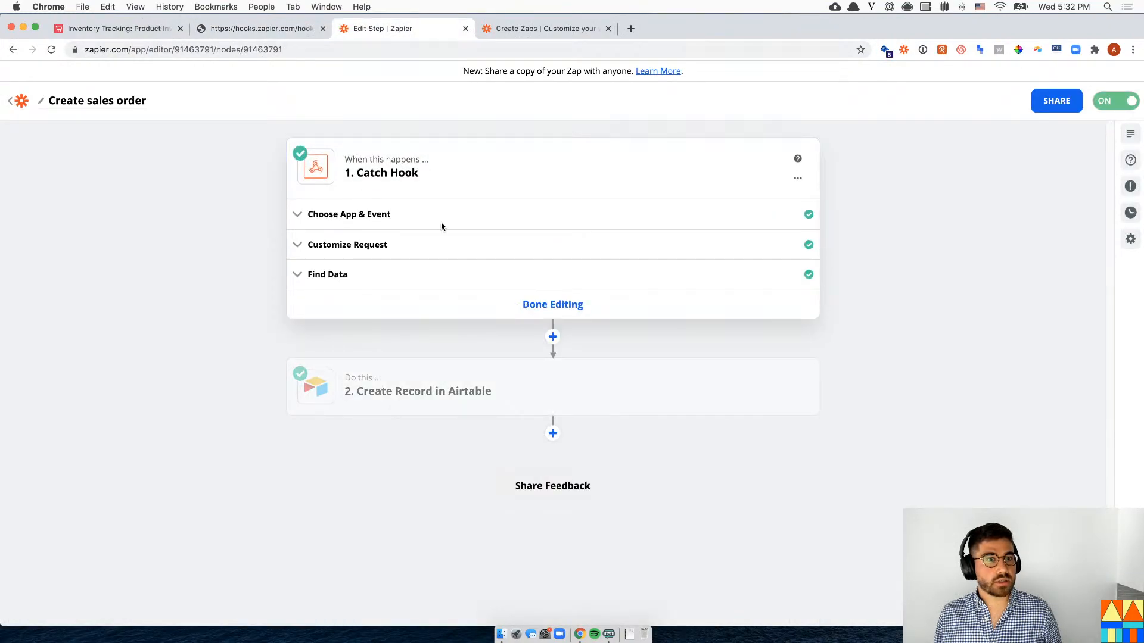
left_click(455, 278)
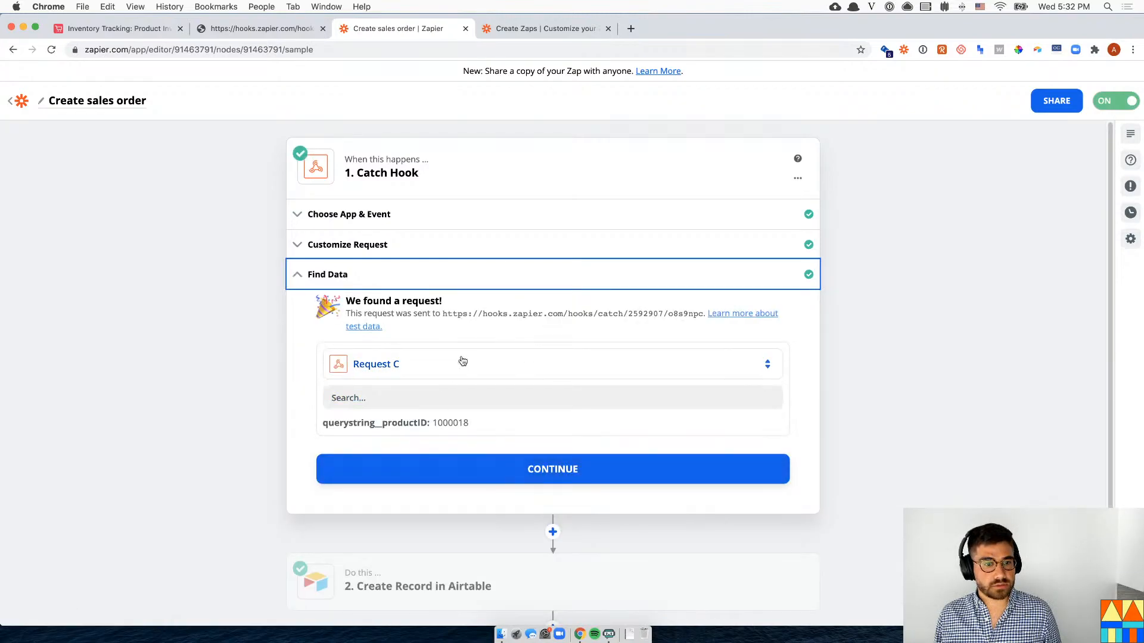
left_click(440, 362)
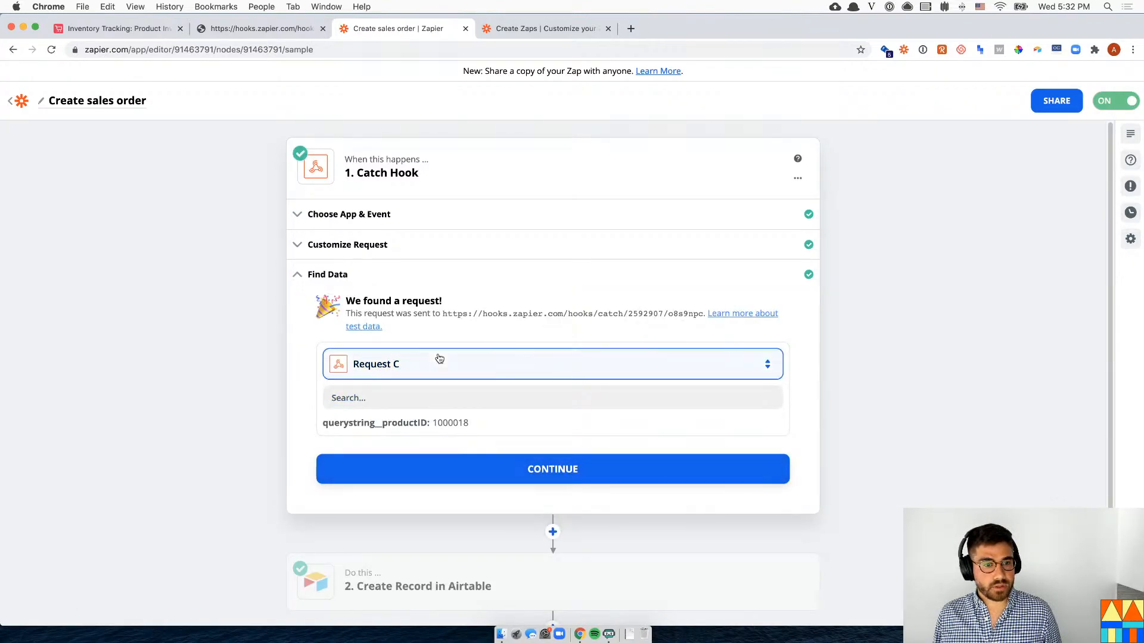
left_click(441, 538)
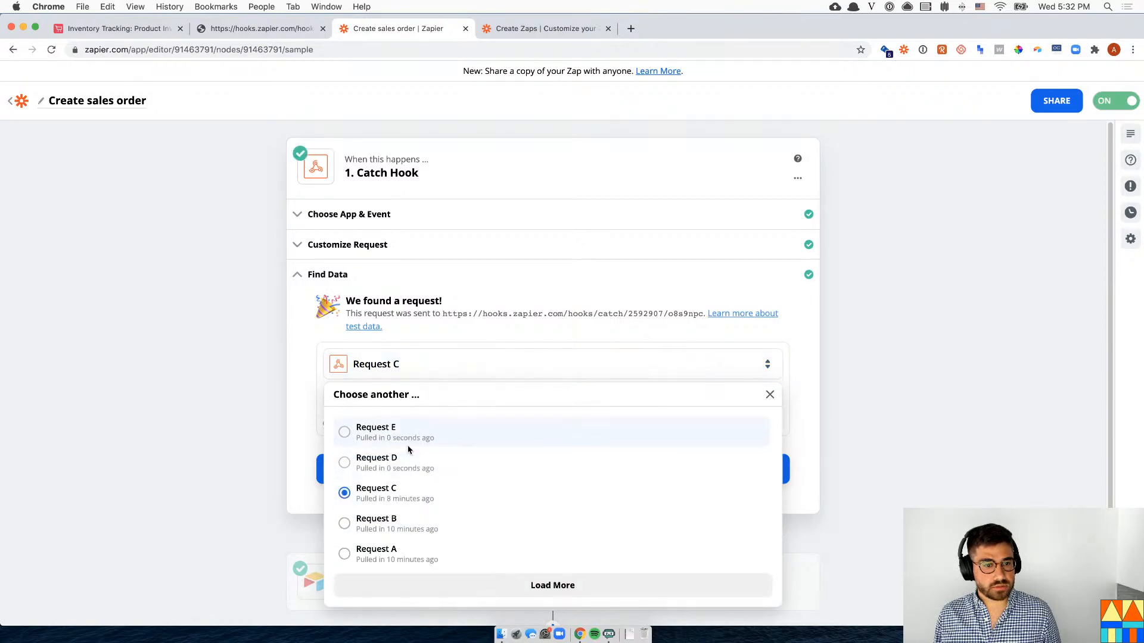
left_click(417, 431)
double_click(429, 438)
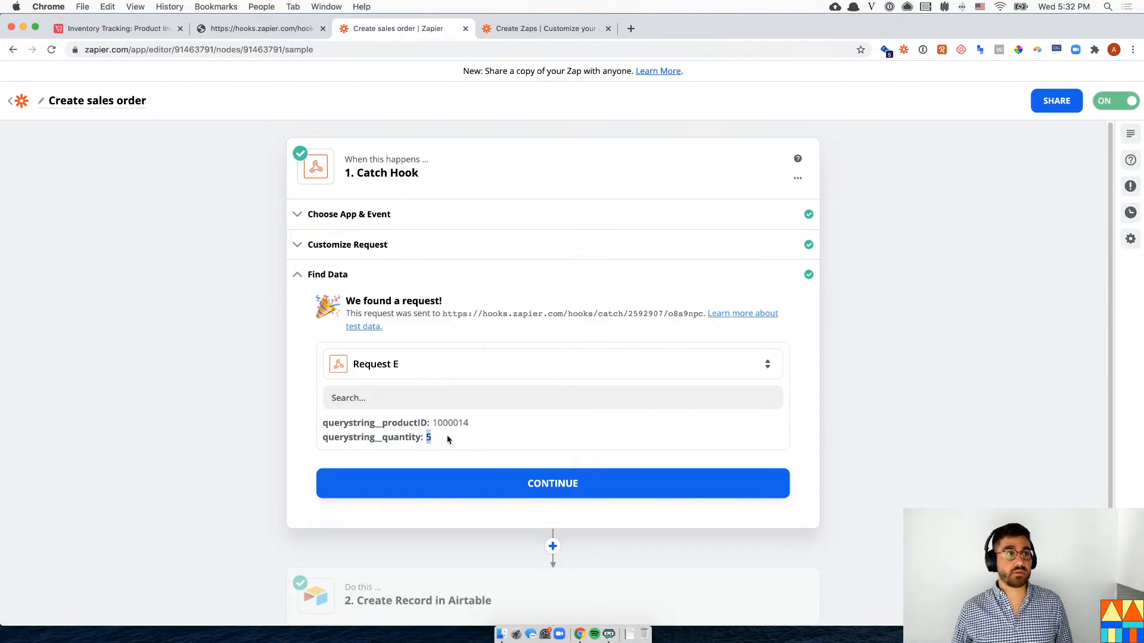
- Compare product 1000014's Inventory value in the Airtable base with the quantity sent in the webhook URL
left_click(89, 29)
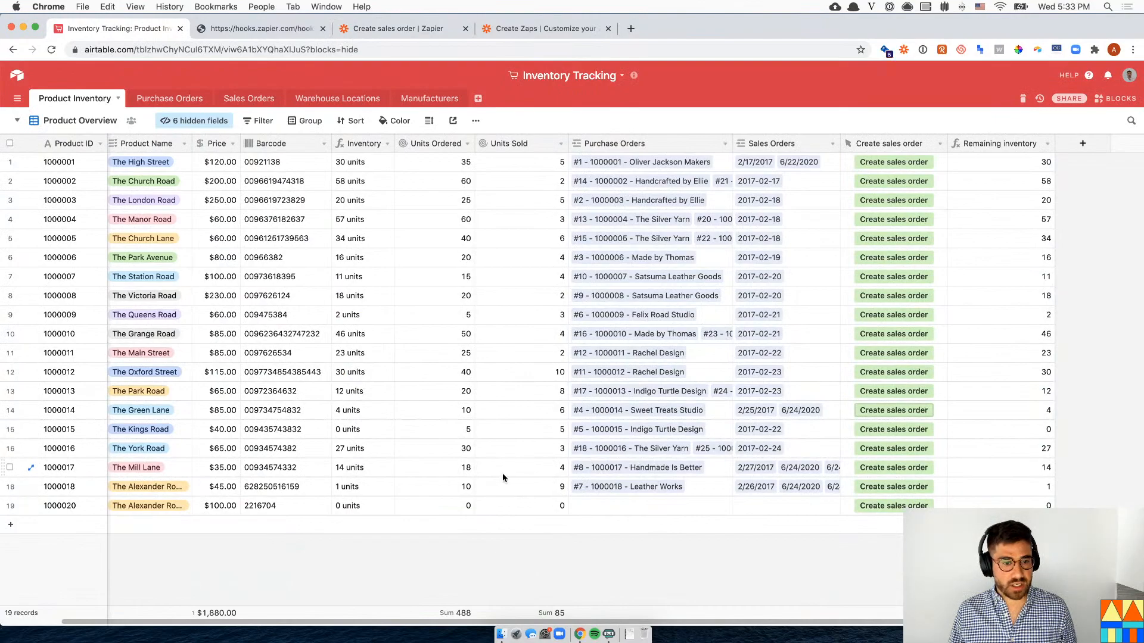
left_click(367, 412)
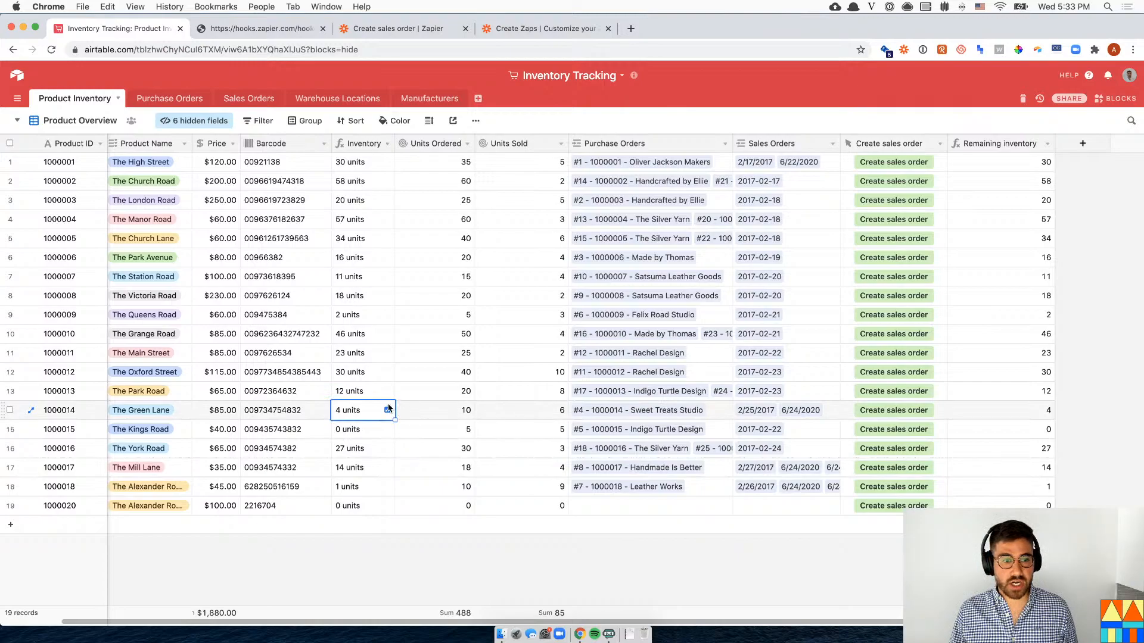
left_click(263, 31)
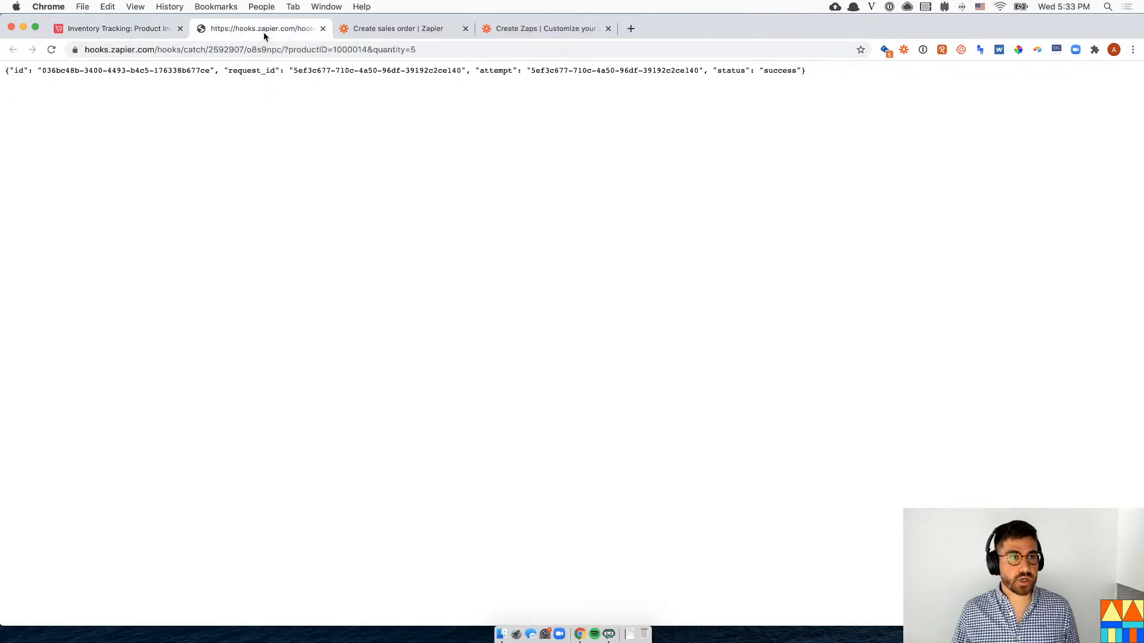
- In the Create sales order Zap, add a Paths step after the Create Record in Airtable step
left_click(419, 31)
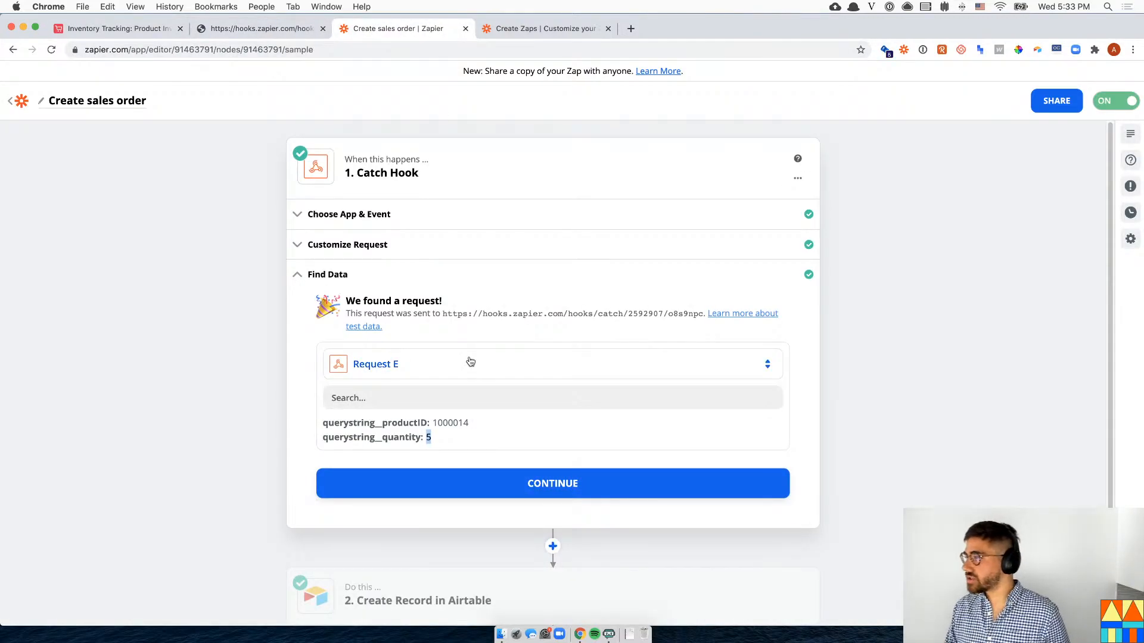
scroll(473, 381, "down", 5)
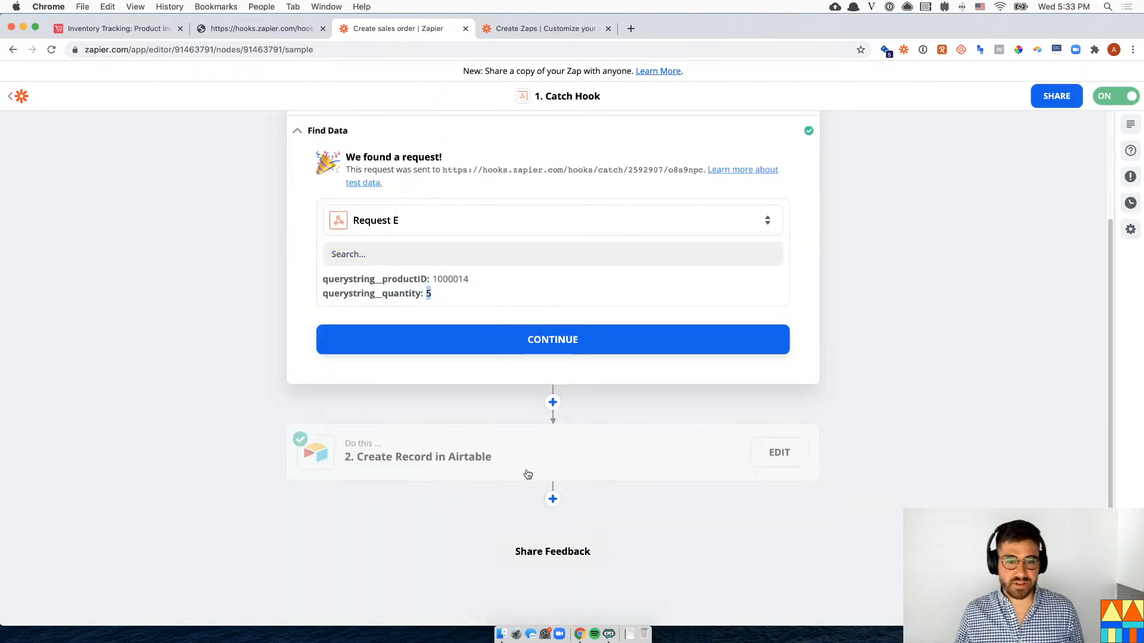
left_click(553, 500)
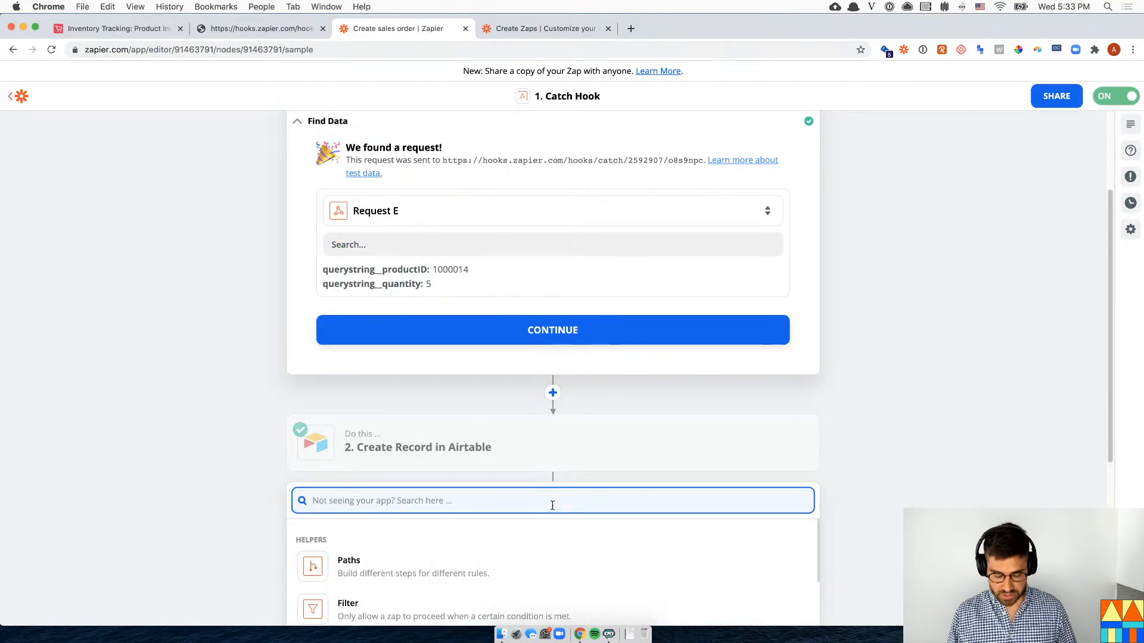
type("if")
key("BackSpace")
key("BackSpace")
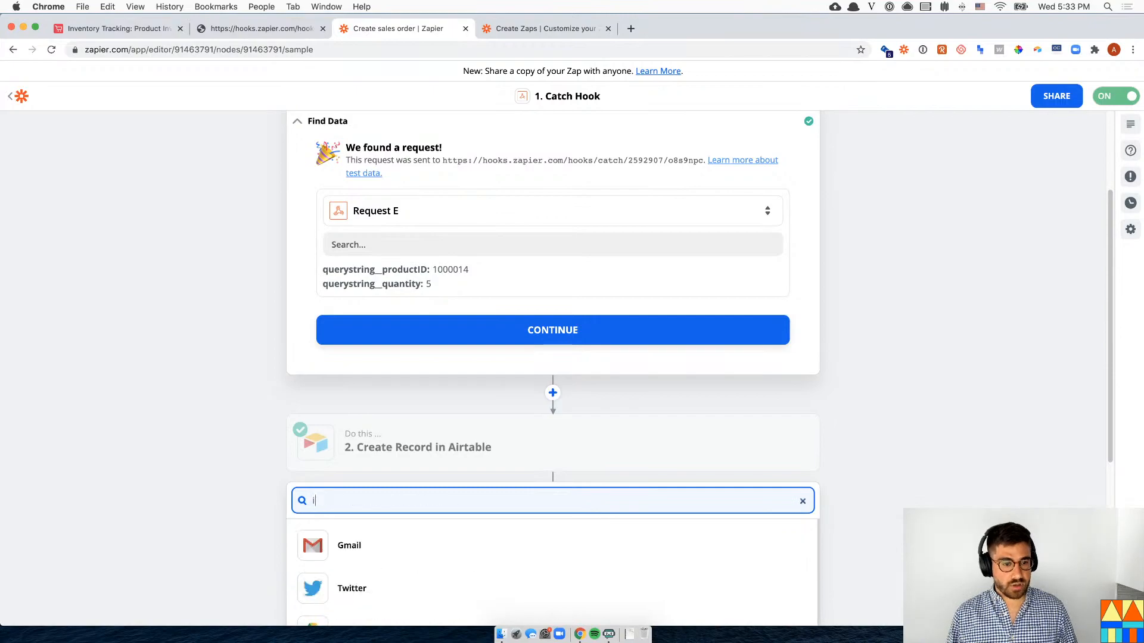
scroll(553, 367, "down", 5)
type("path")
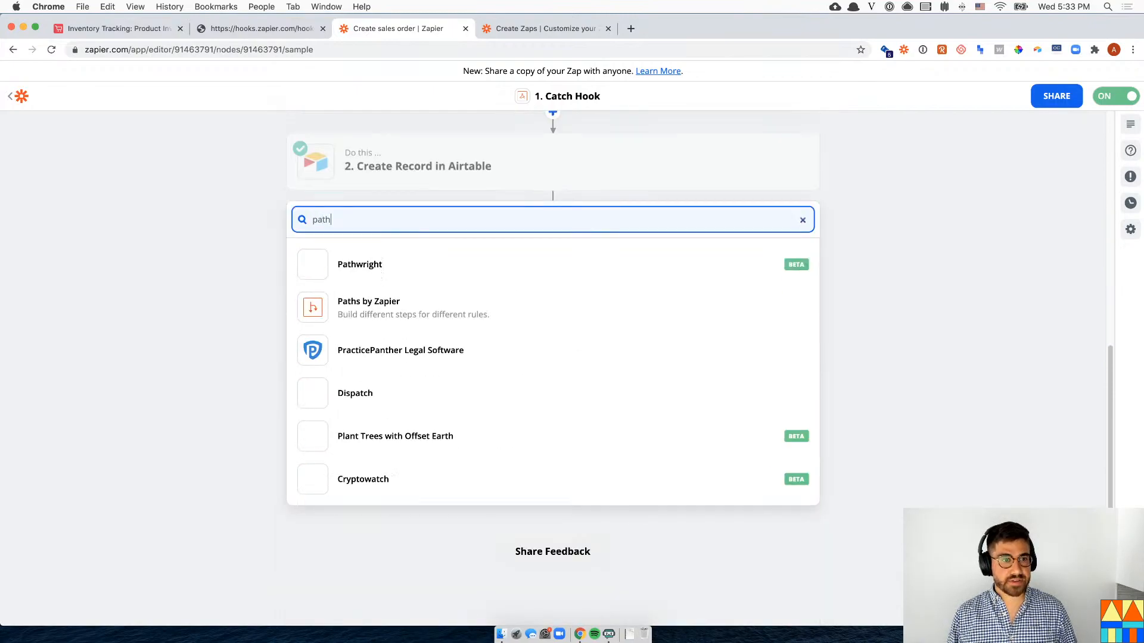
key("BackSpace")
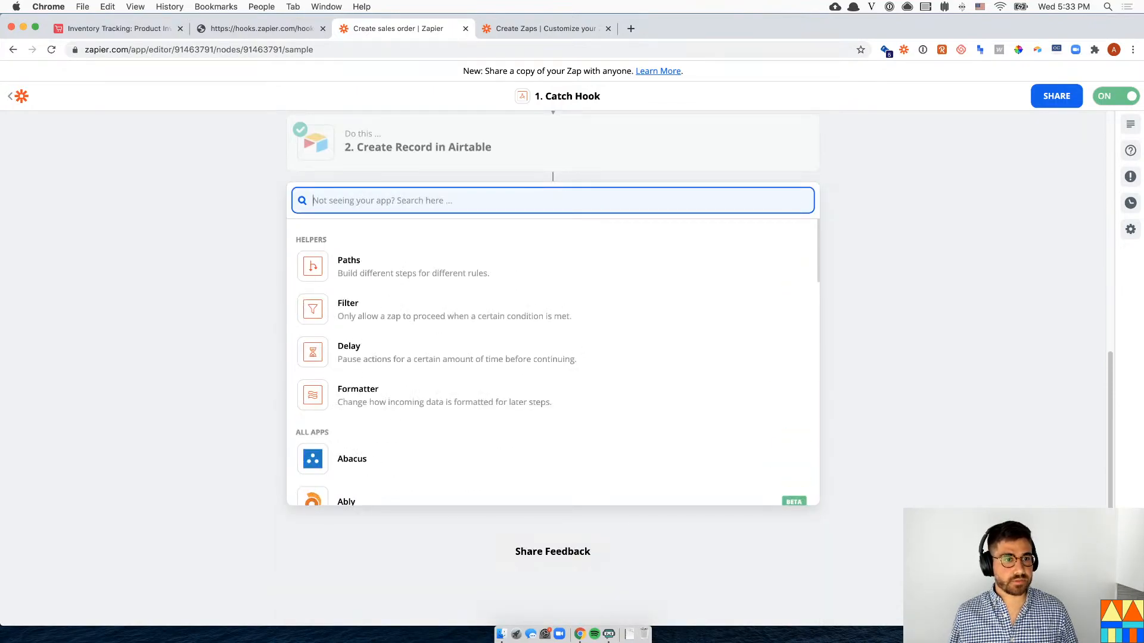
left_click(470, 305)
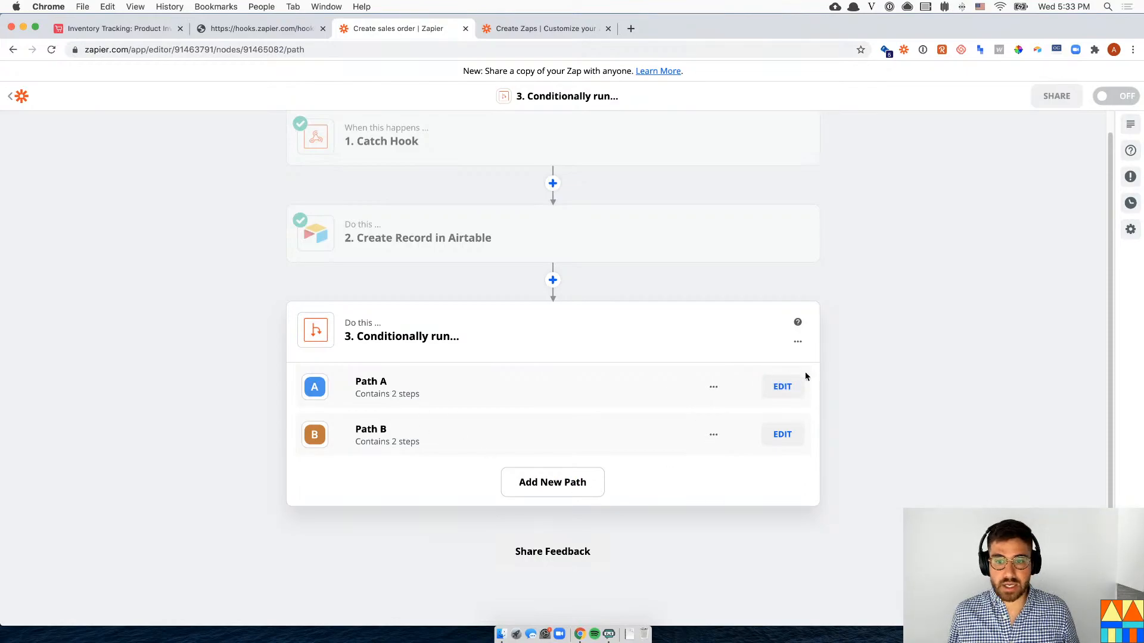
- Rename Path A of the Paths step to "Low inventory" and continue to its rules setup
left_click(782, 387)
left_click(402, 274)
key("super+a")
key("BackSpace")
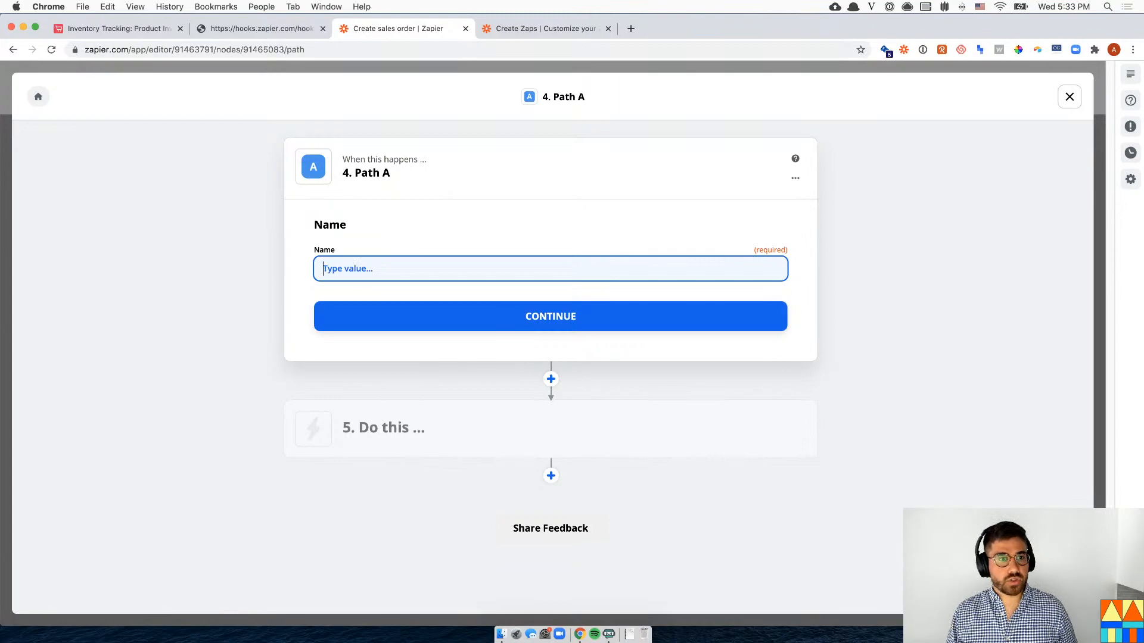
type("Low inventory")
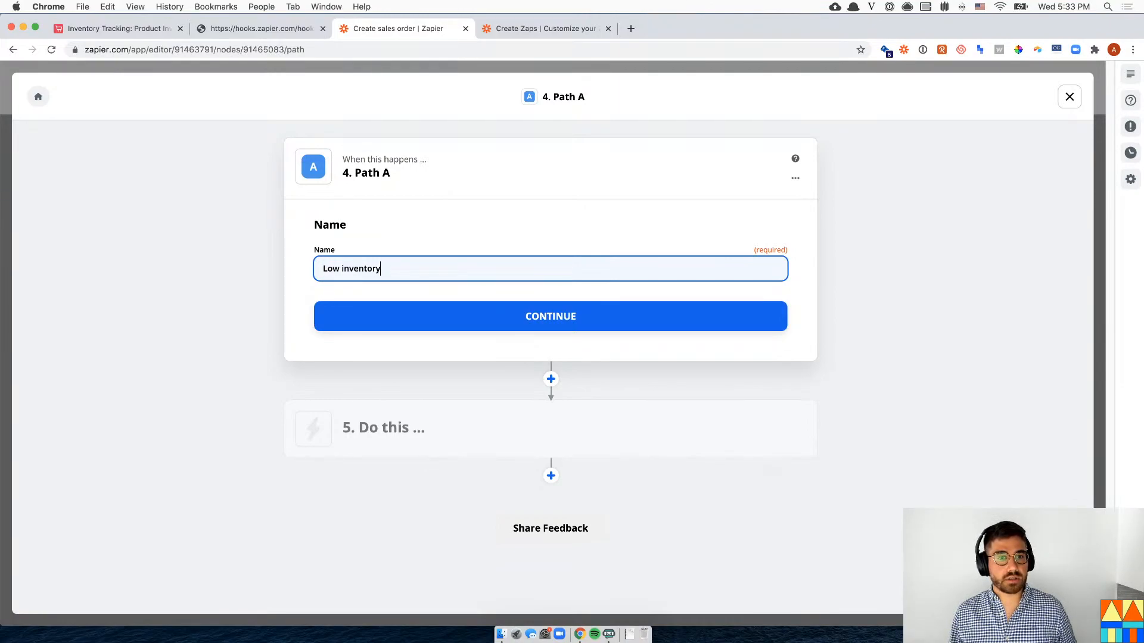
left_click(446, 316)
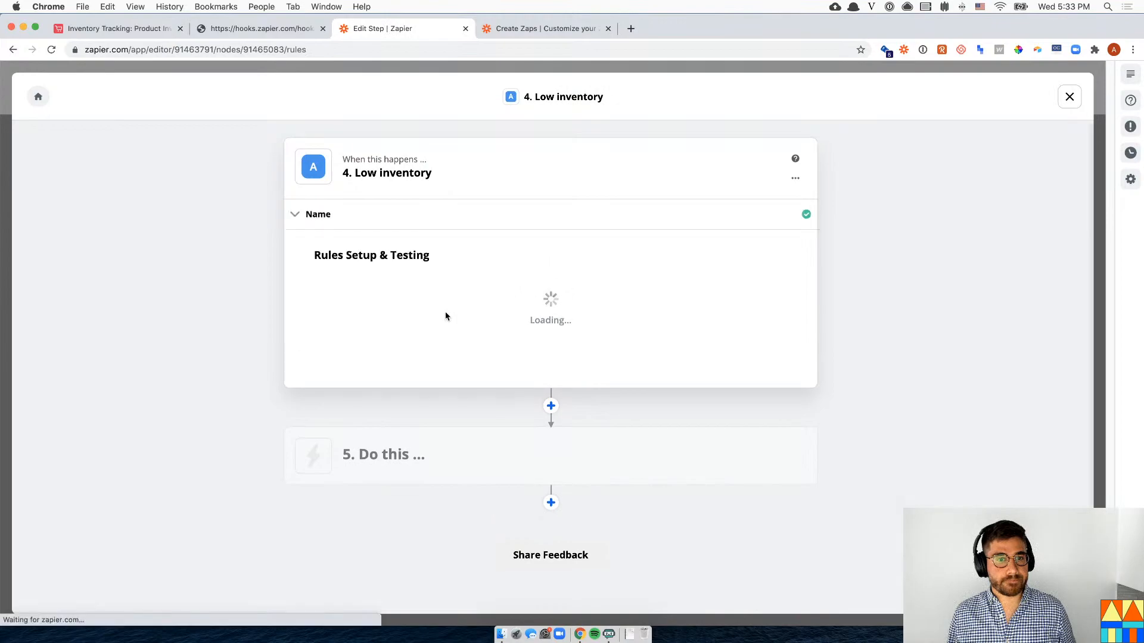
- Set the Low inventory path's rule to check the Catch Hook's Querystring Quantity with the condition (Number) Less than
left_click(418, 304)
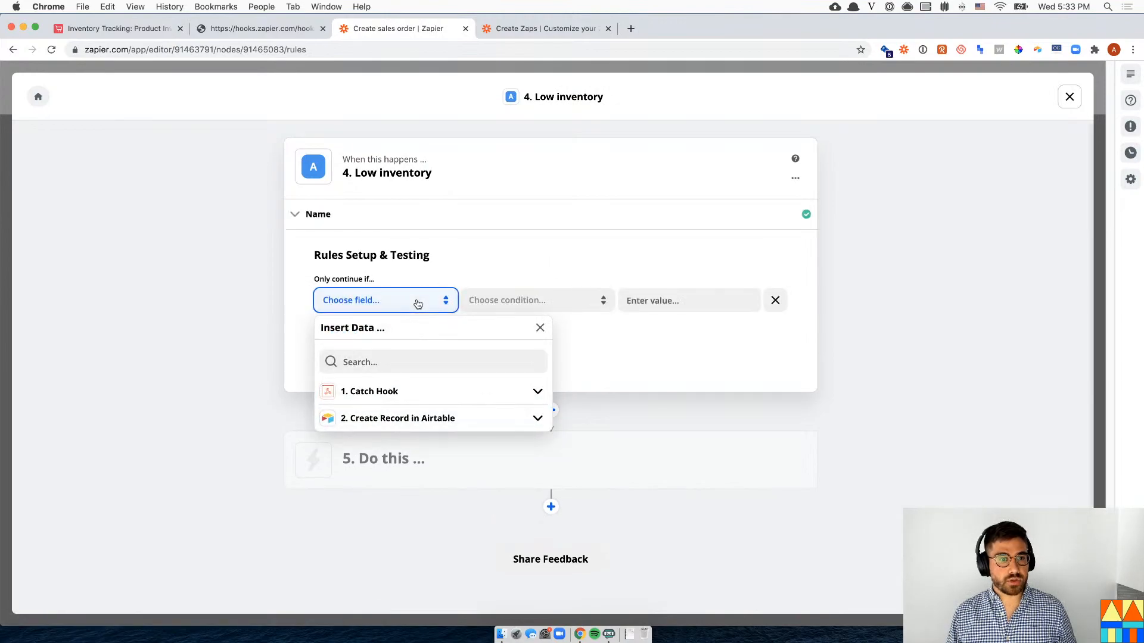
left_click(432, 398)
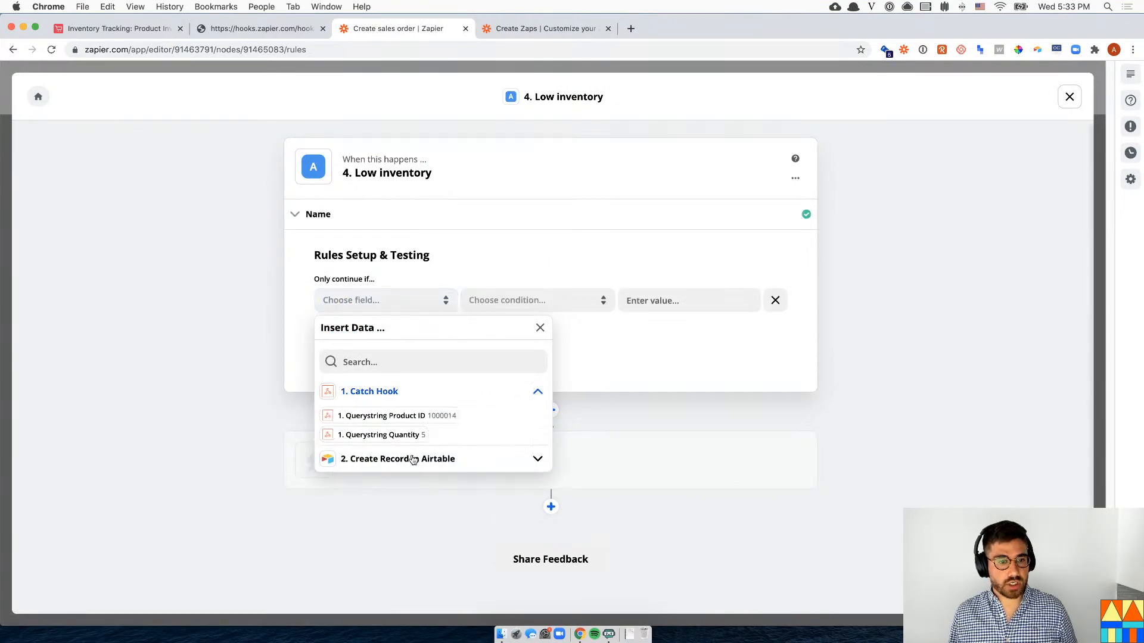
left_click(413, 445)
left_click(524, 298)
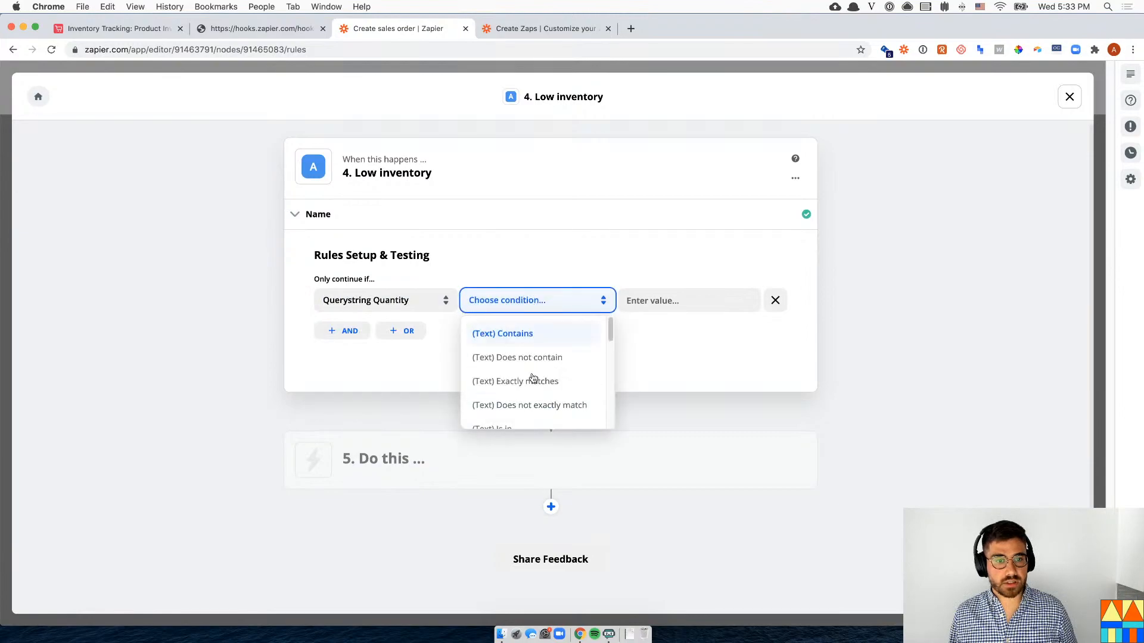
scroll(533, 385, "down", 1)
scroll(534, 386, "down", 2)
scroll(537, 387, "up", 3)
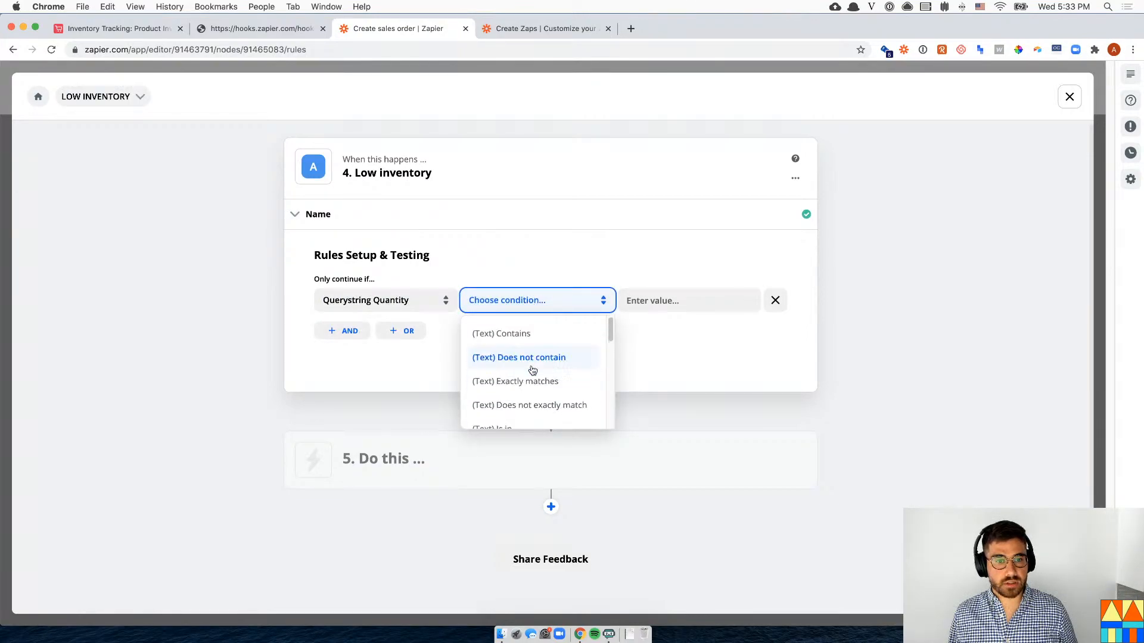
scroll(549, 388, "down", 3)
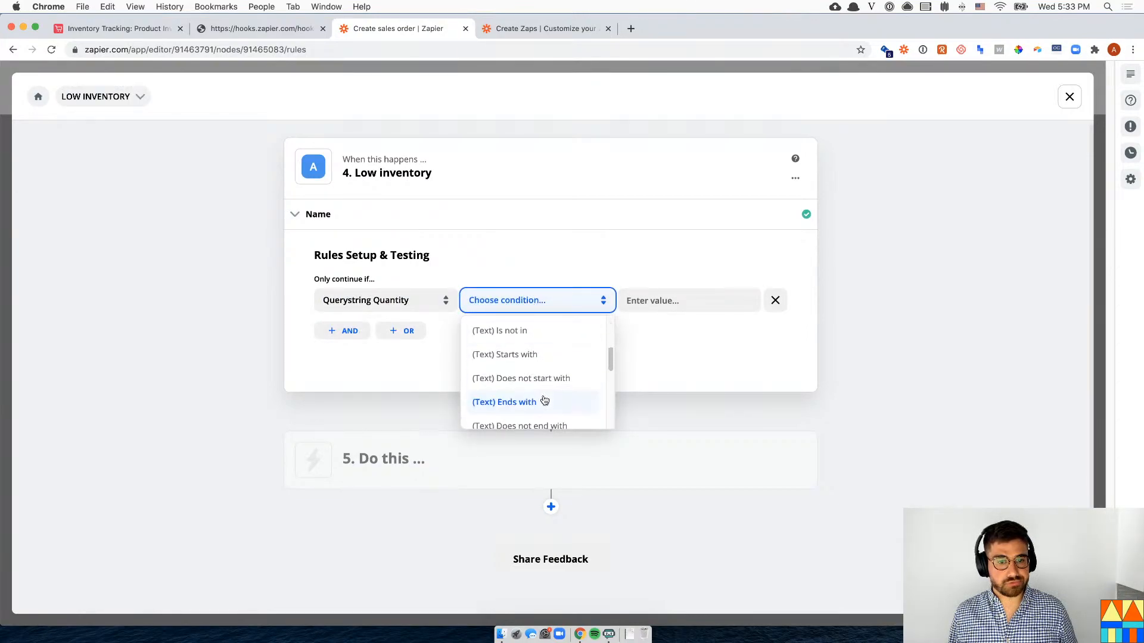
scroll(544, 399, "down", 5)
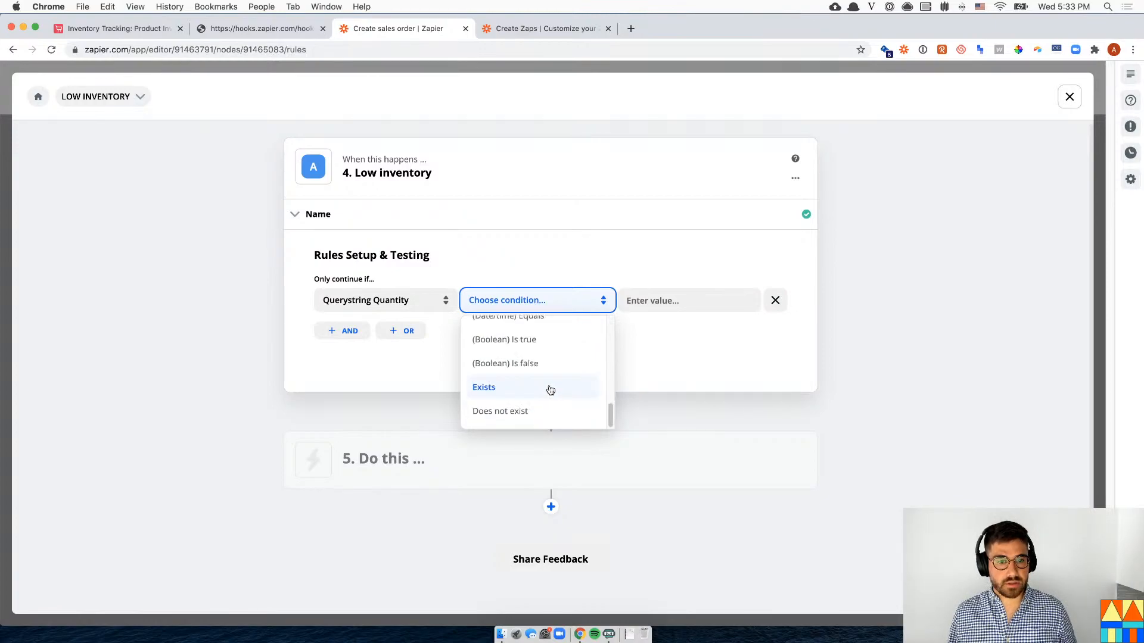
scroll(551, 388, "up", 1)
scroll(551, 387, "up", 3)
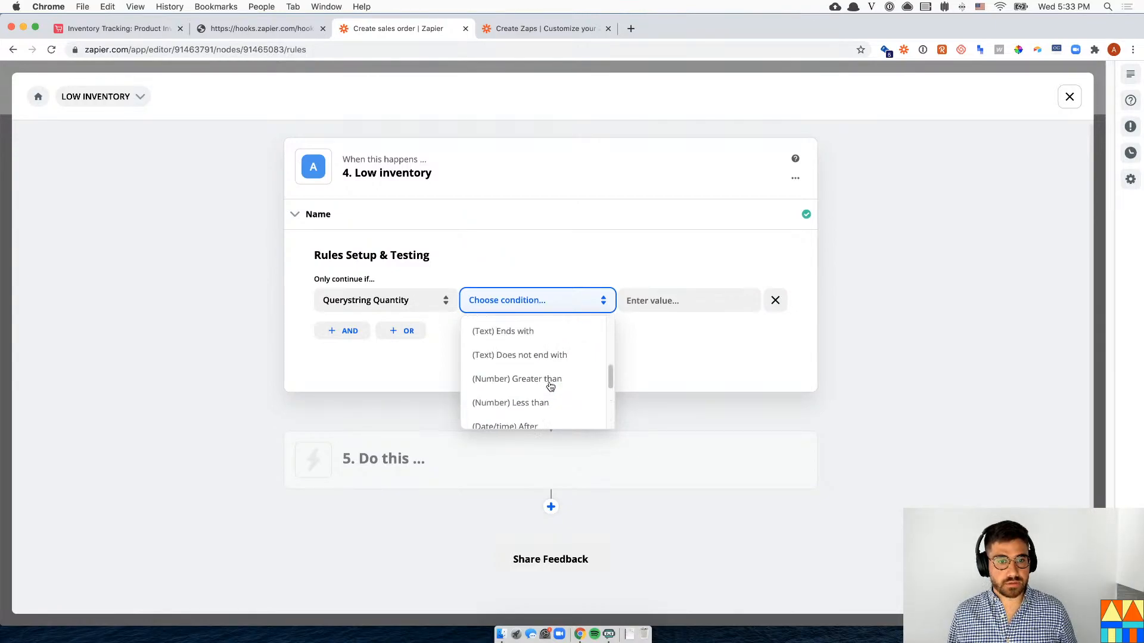
left_click(564, 410)
- Set the rule's comparison value to 5, test it against the sample data, and return to the Zap overview
left_click(664, 302)
type("5")
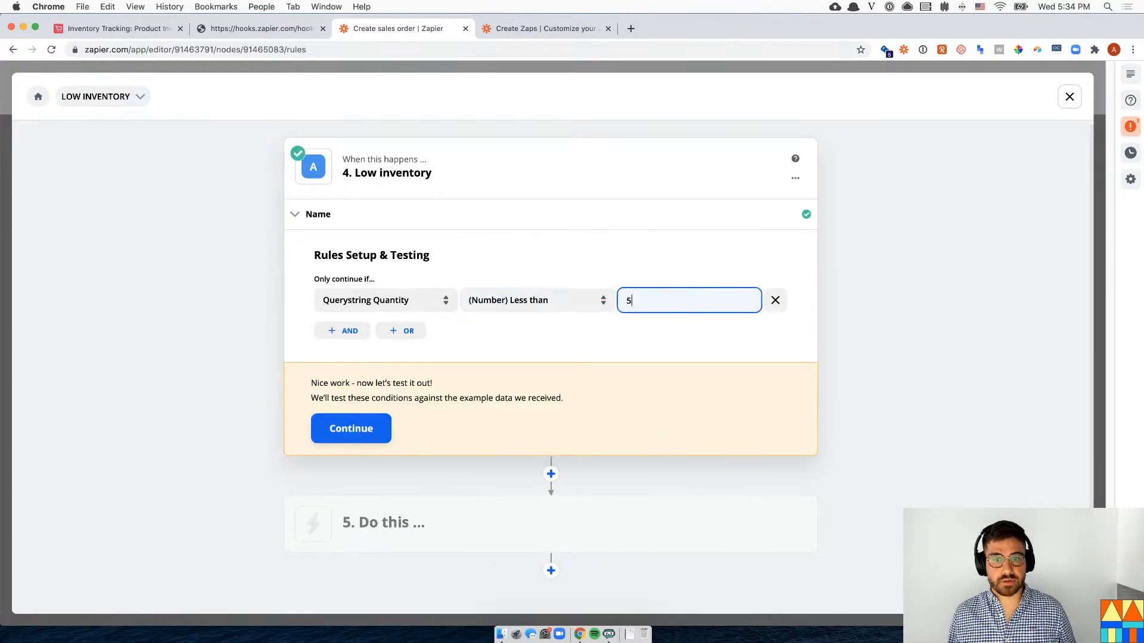
left_click(349, 440)
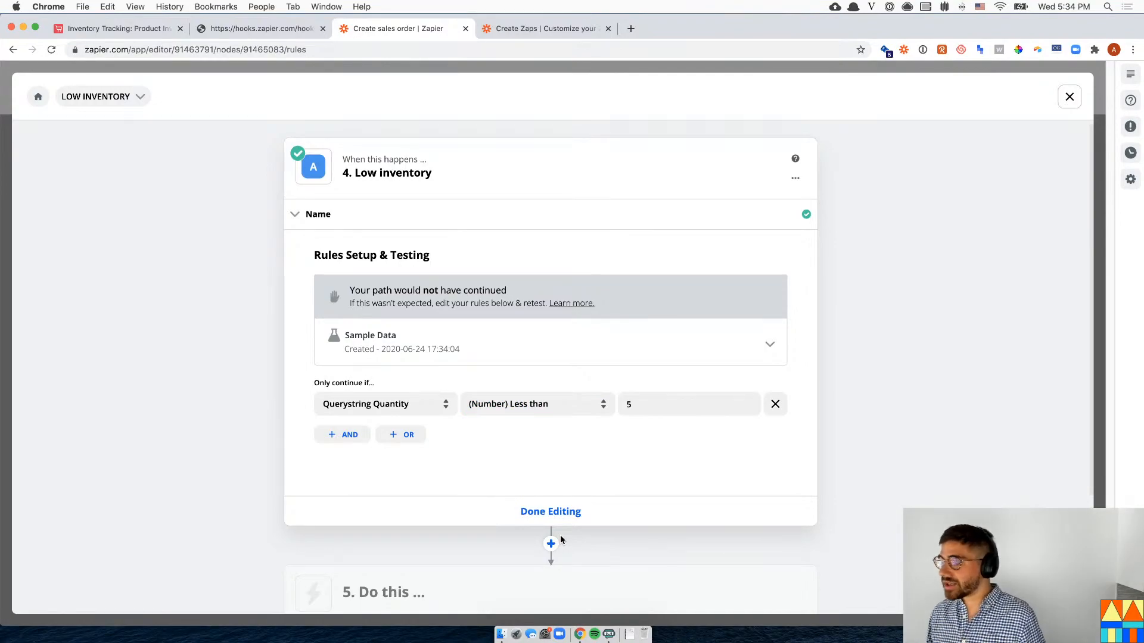
left_click(1069, 97)
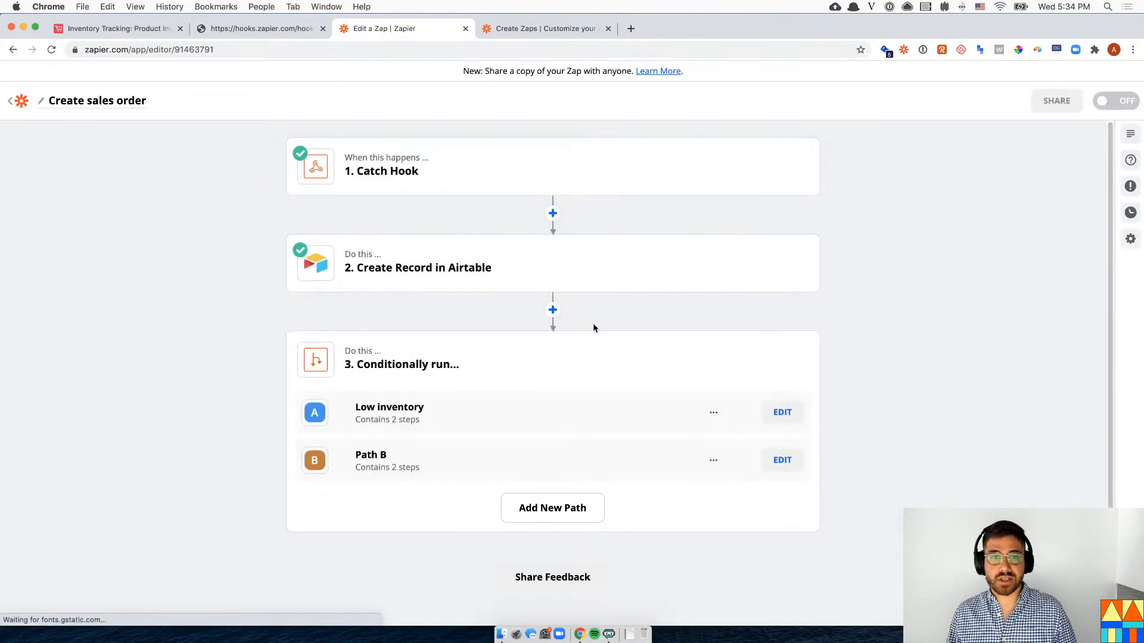
left_click(552, 310)
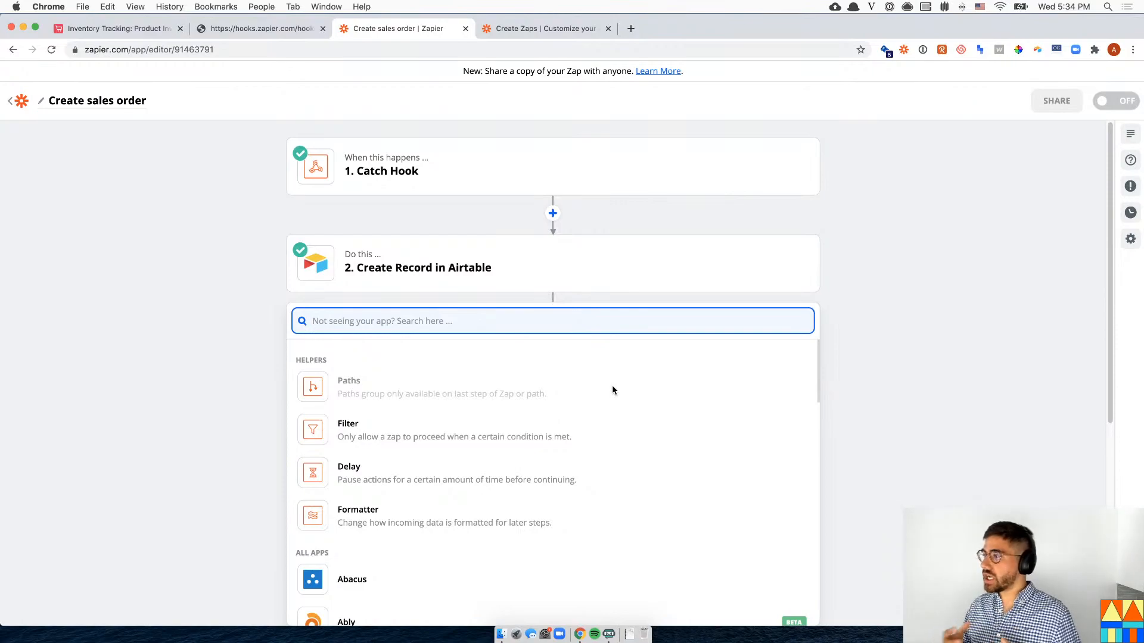
scroll(617, 411, "down", 10)
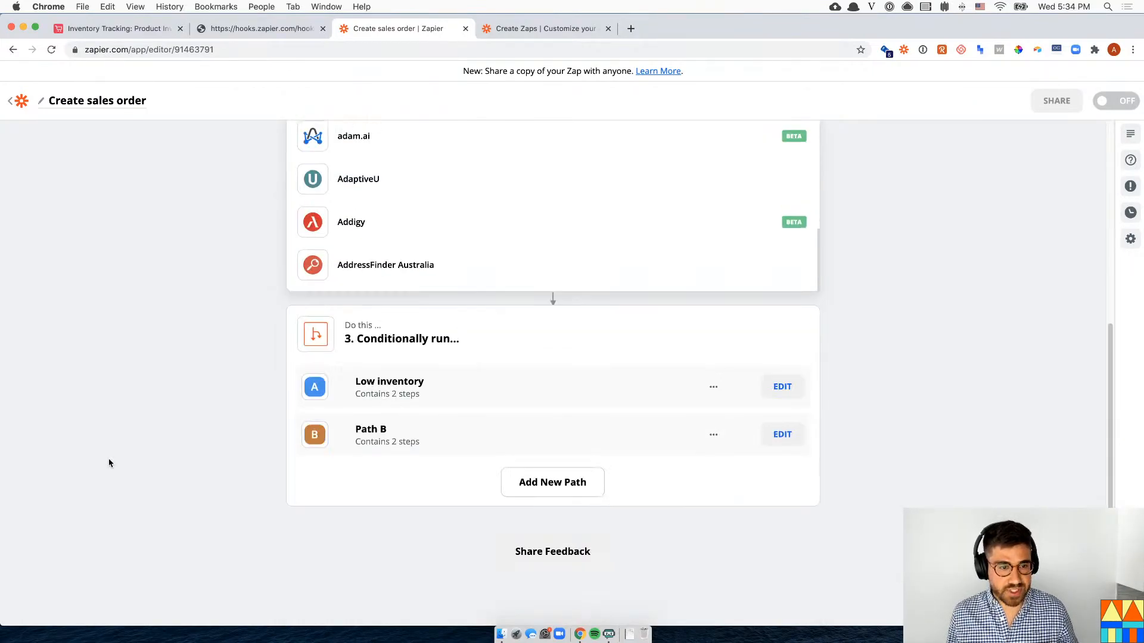
left_click(410, 394)
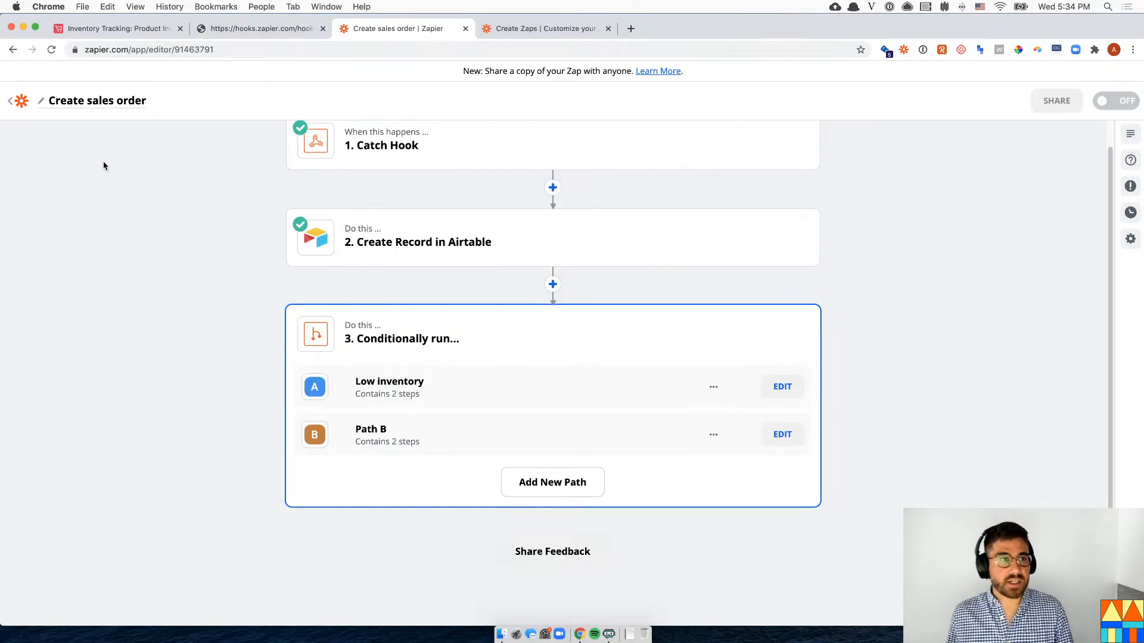
- In the Airtable Inventory Tracking base, check off "Button field & webhooks" and "Creating an app" in the dashboard's Livestream #11 block
left_click(146, 31)
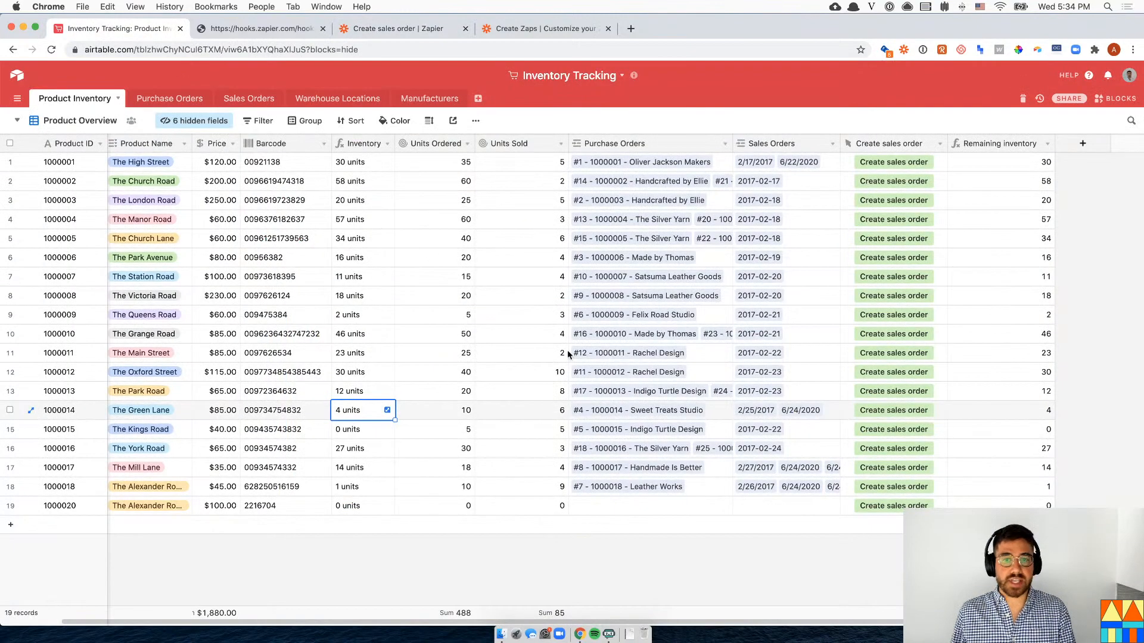
left_click(796, 432)
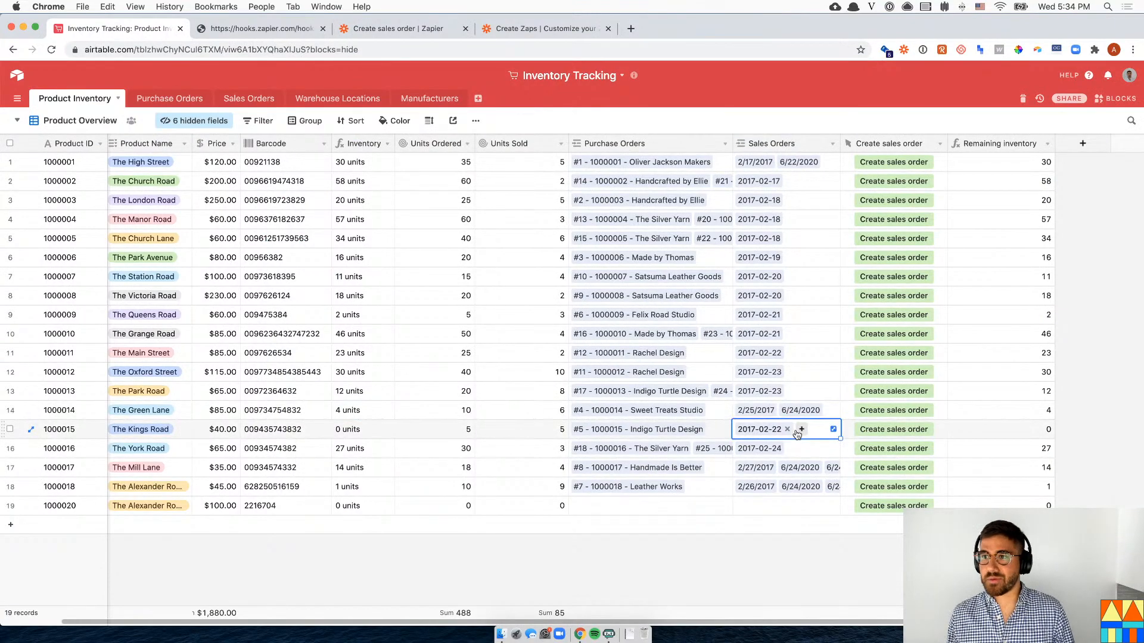
left_click(1113, 98)
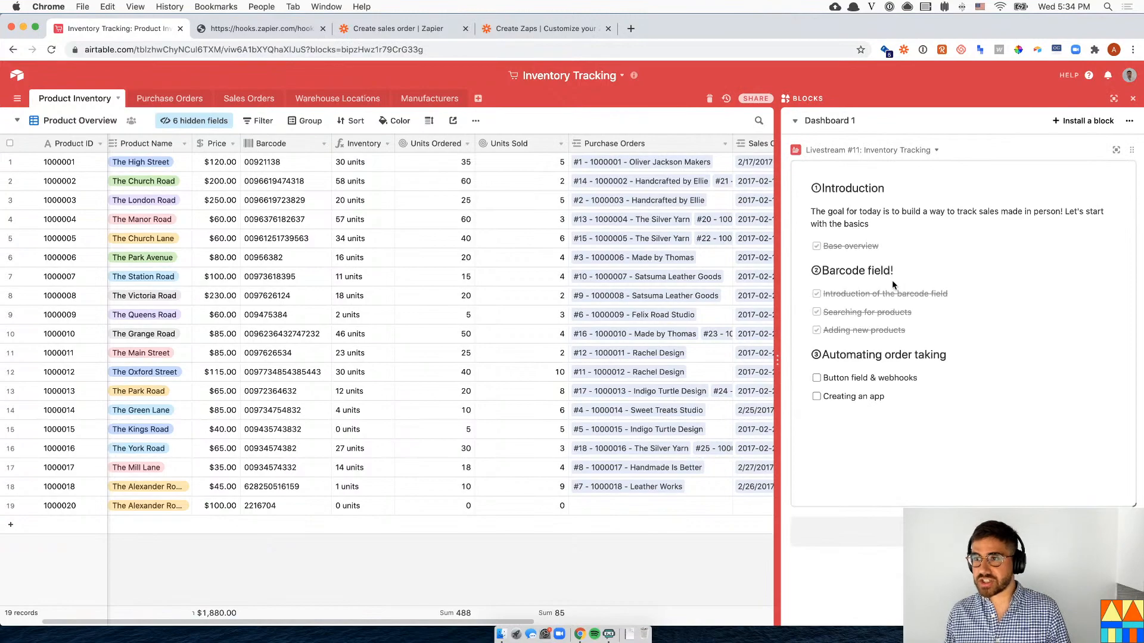
left_click(817, 378)
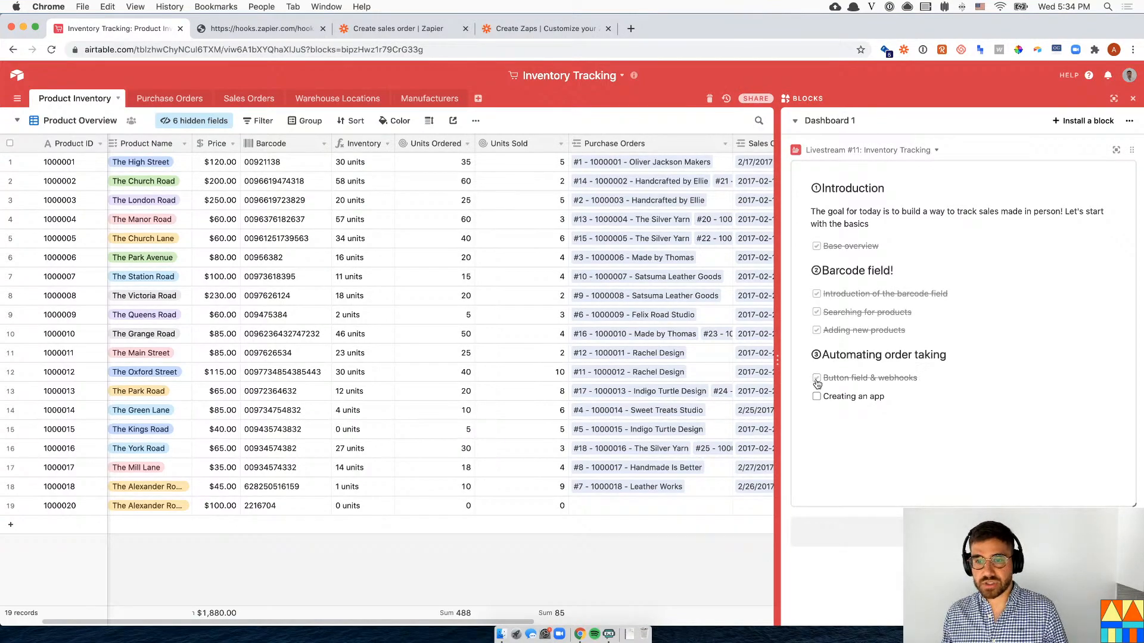
left_click(816, 397)
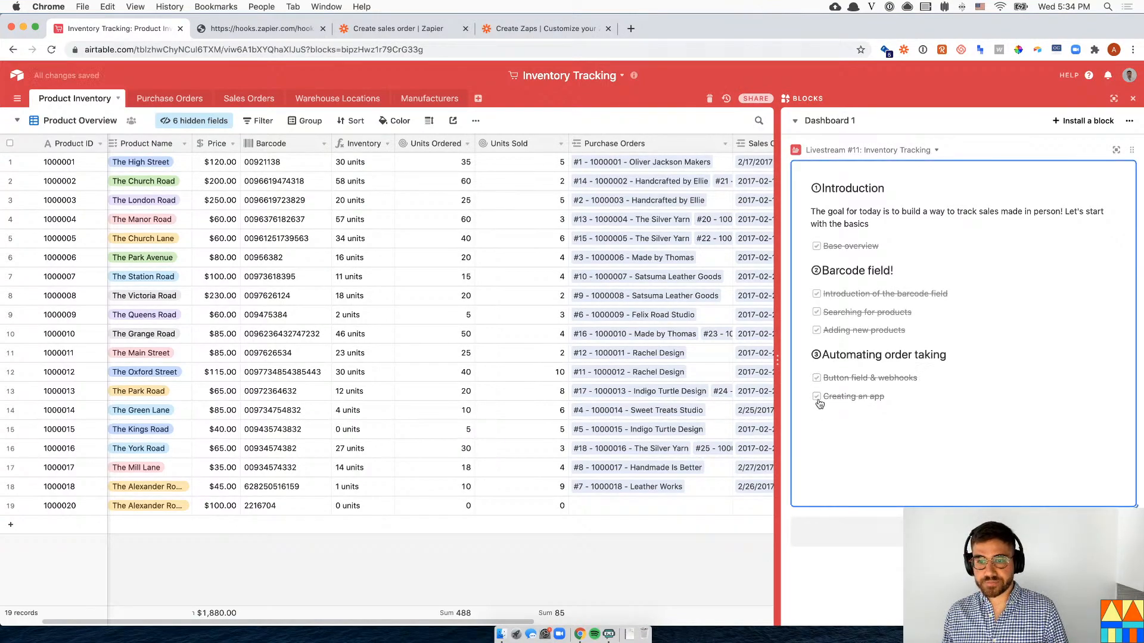
left_click(1132, 100)
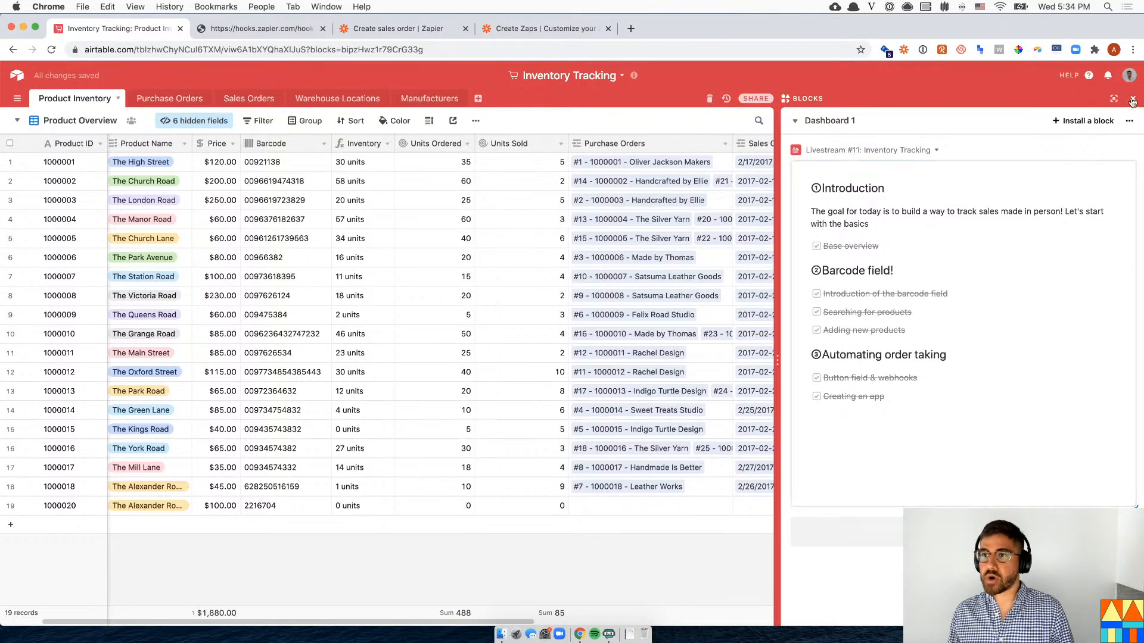